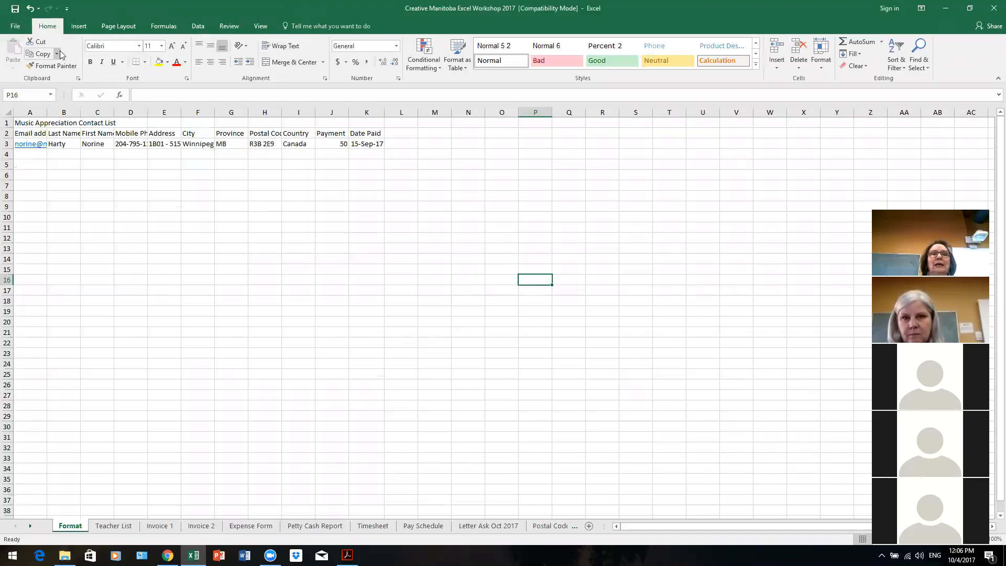
pyautogui.click(17, 26)
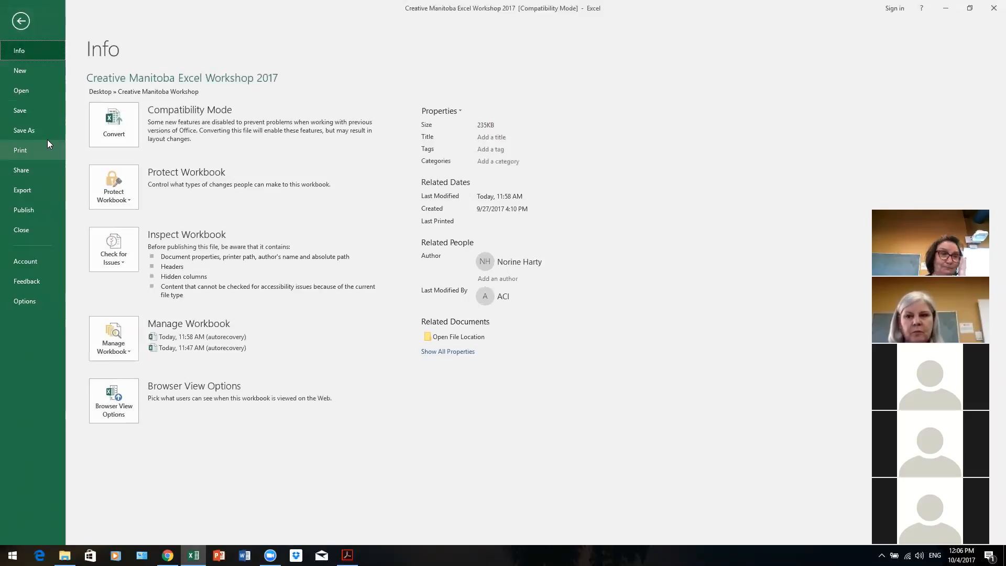
pyautogui.click(24, 24)
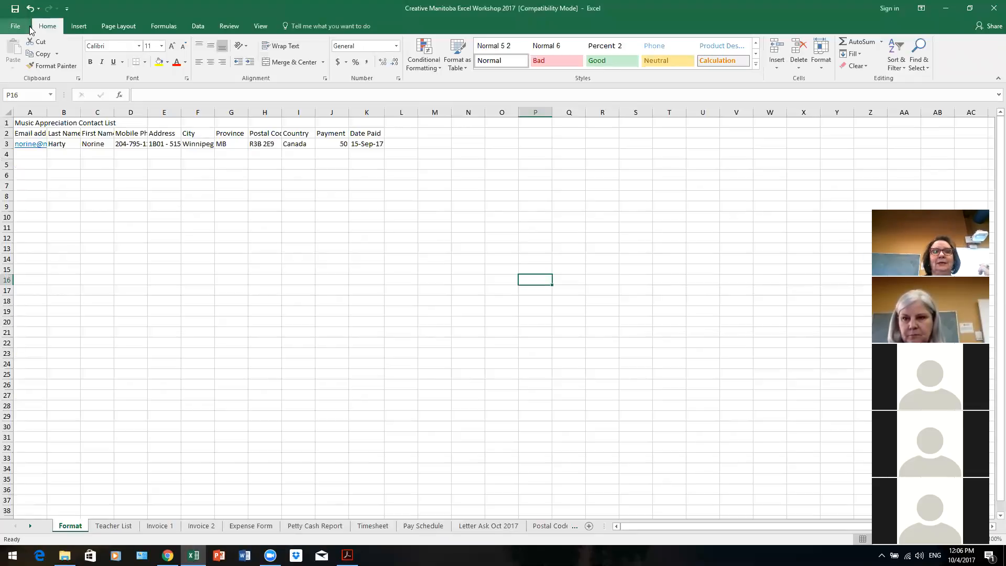
pyautogui.click(80, 26)
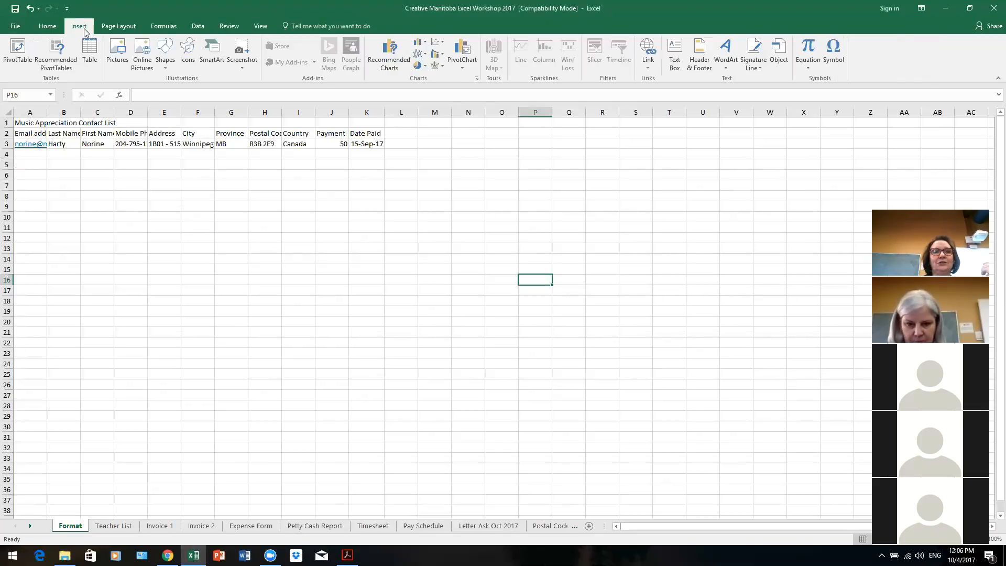
pyautogui.click(45, 25)
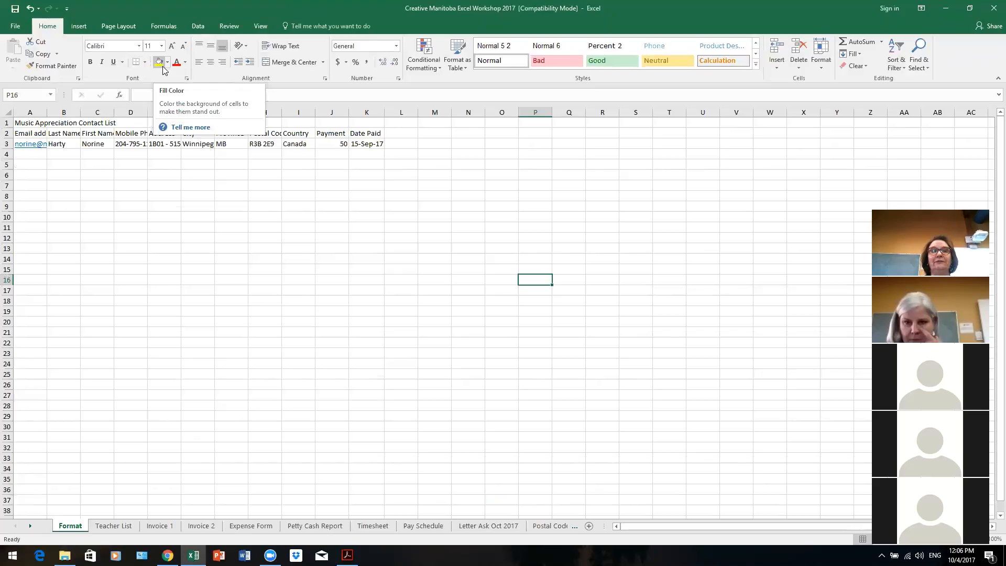
# Step: Fill the Country header cell with yellow
pyautogui.click(307, 134)
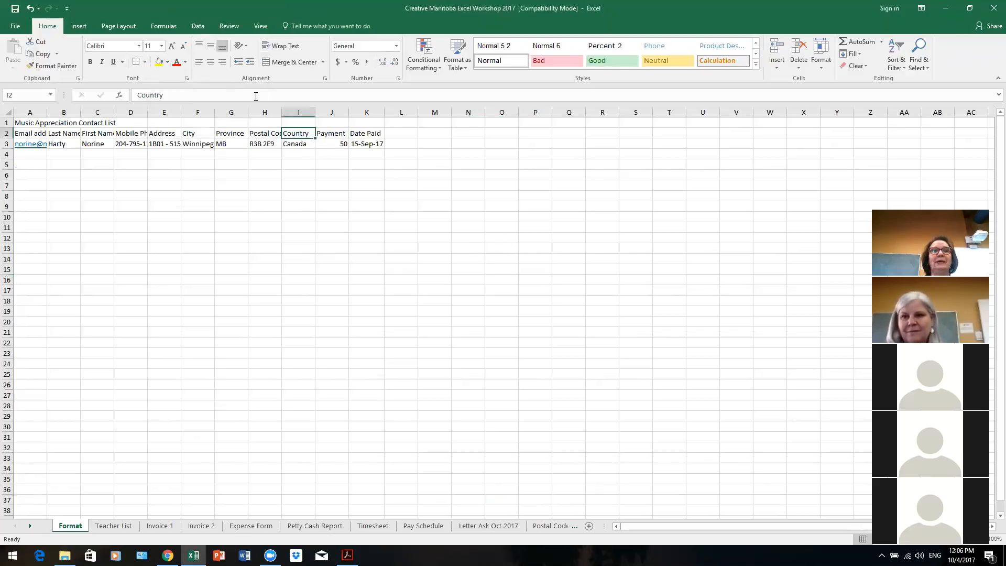
pyautogui.click(159, 62)
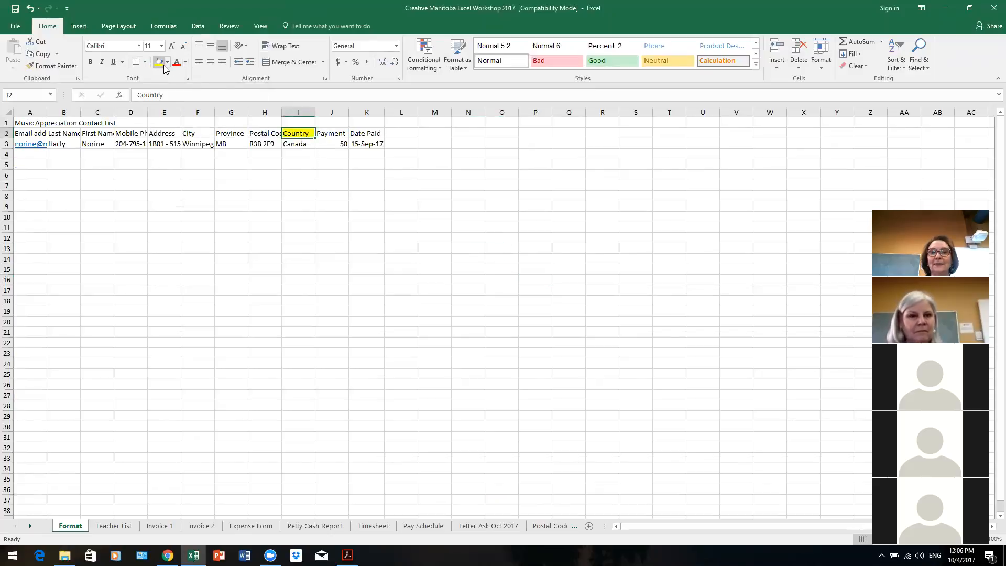
# Step: Format the Payment value in J3 with a red font colour and strikethrough
pyautogui.click(258, 147)
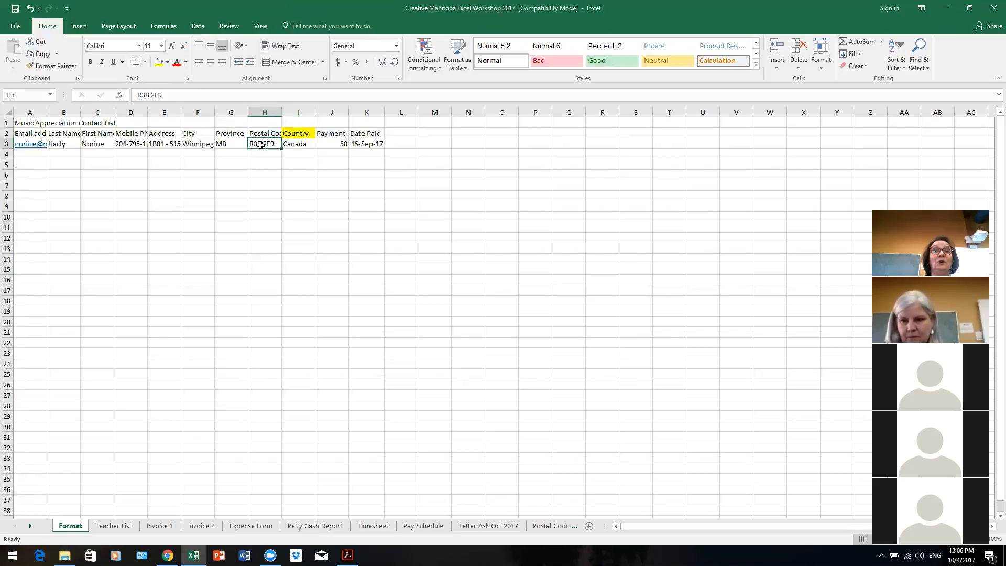
pyautogui.click(335, 143)
pyautogui.click(179, 65)
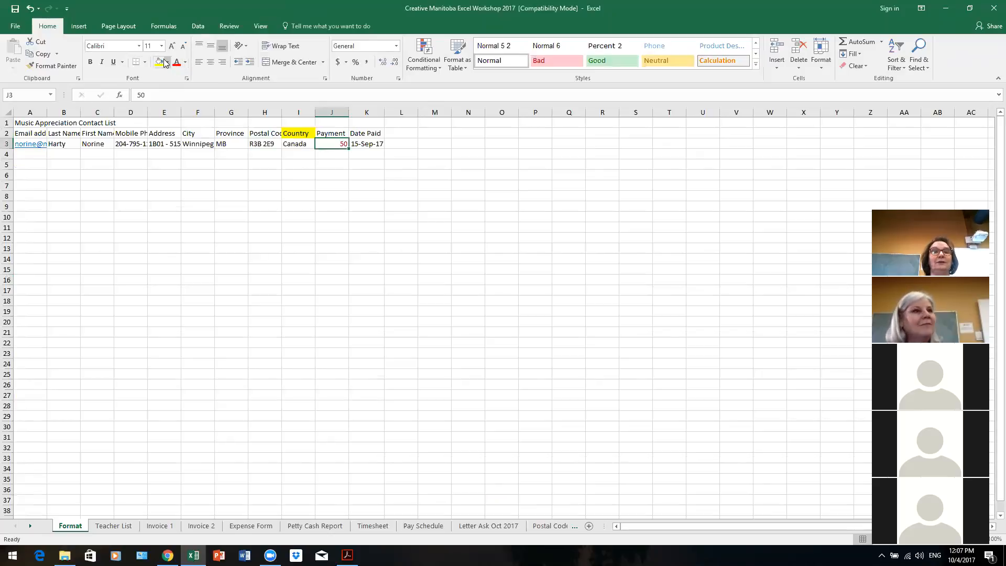
pyautogui.click(186, 79)
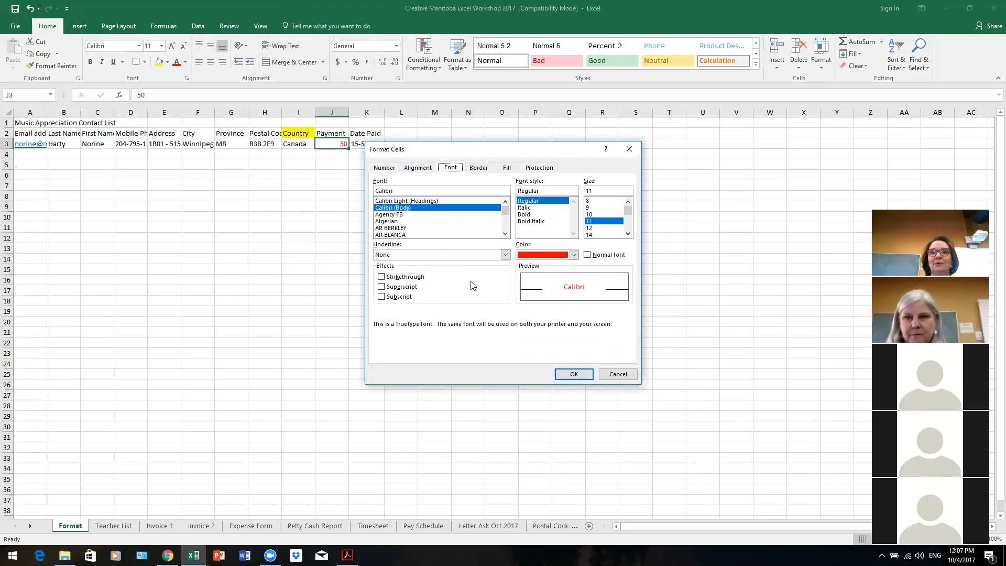
pyautogui.click(382, 278)
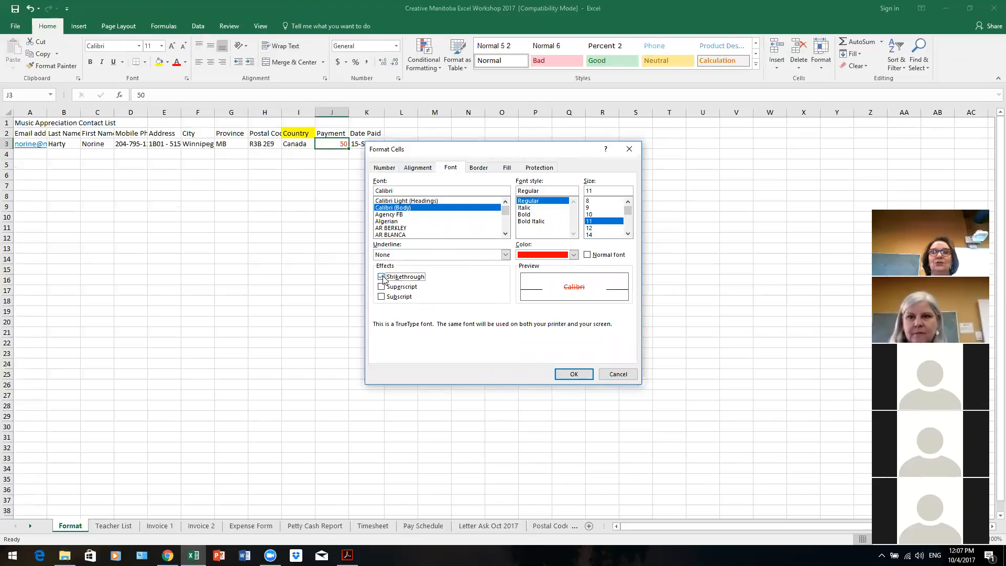
pyautogui.click(574, 374)
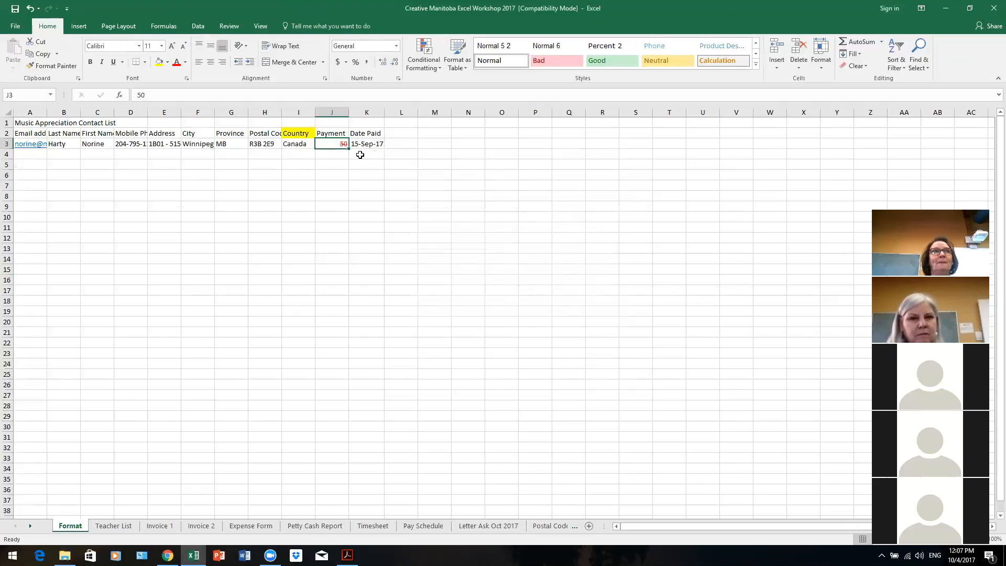
pyautogui.click(187, 78)
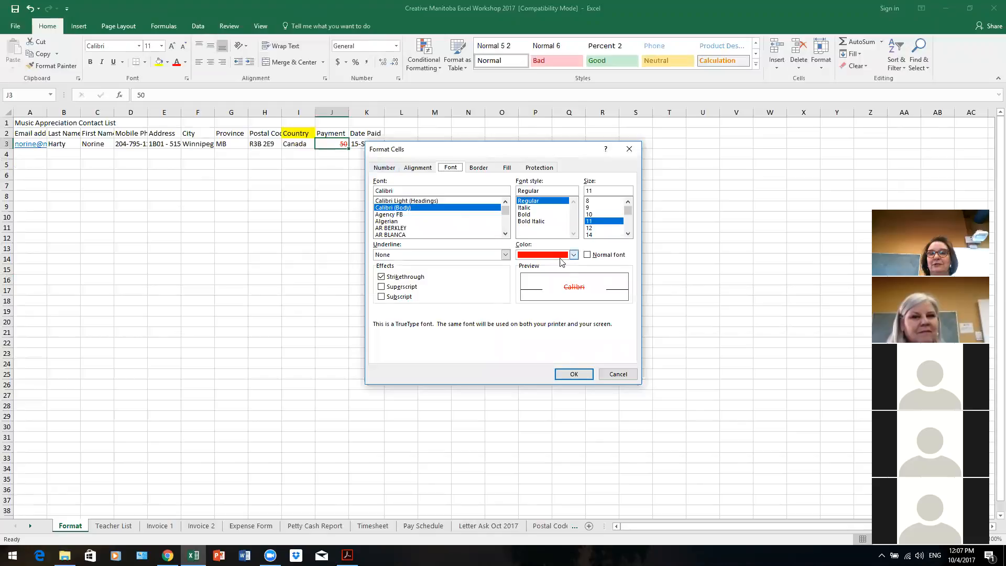
pyautogui.click(382, 277)
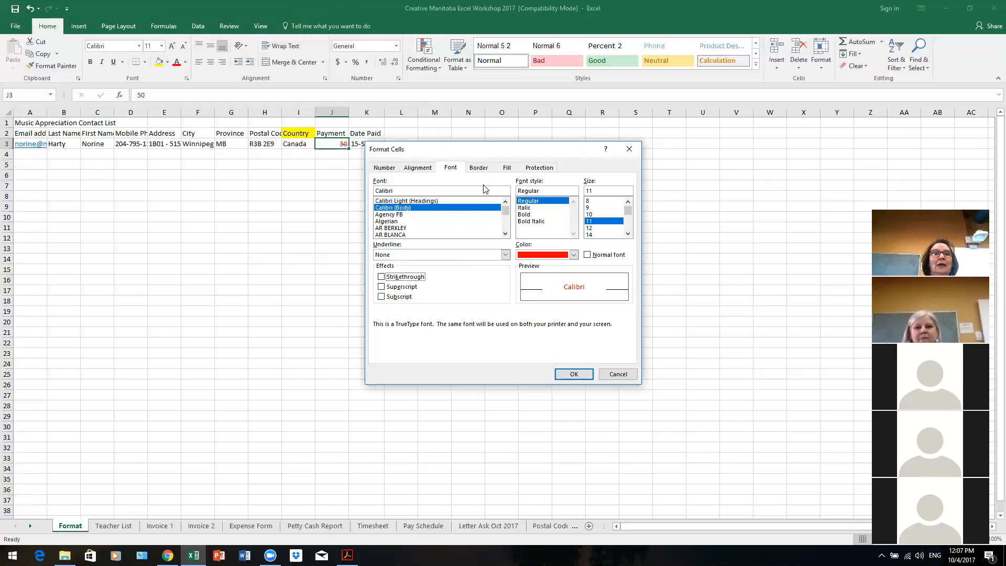
pyautogui.click(391, 169)
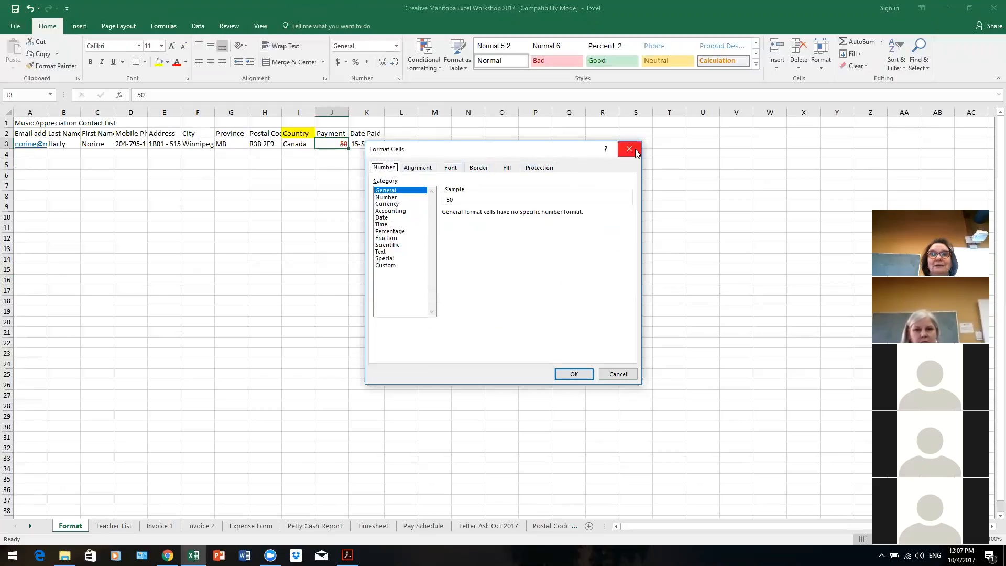
pyautogui.click(619, 376)
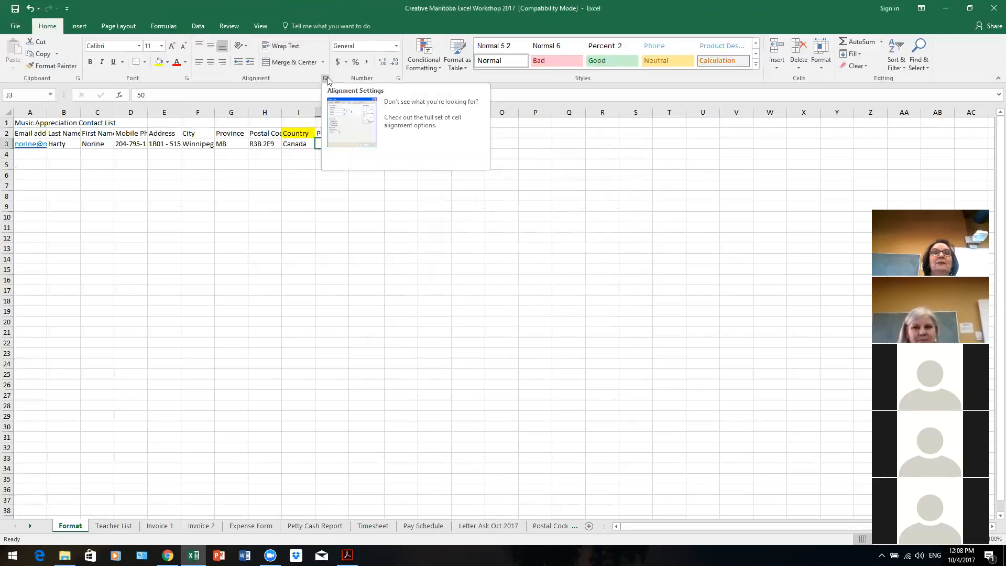
# Step: Try the horizontal and vertical alignments on the Payment value in J3, finishing with right and middle alignment
pyautogui.click(198, 62)
pyautogui.click(214, 65)
pyautogui.click(224, 64)
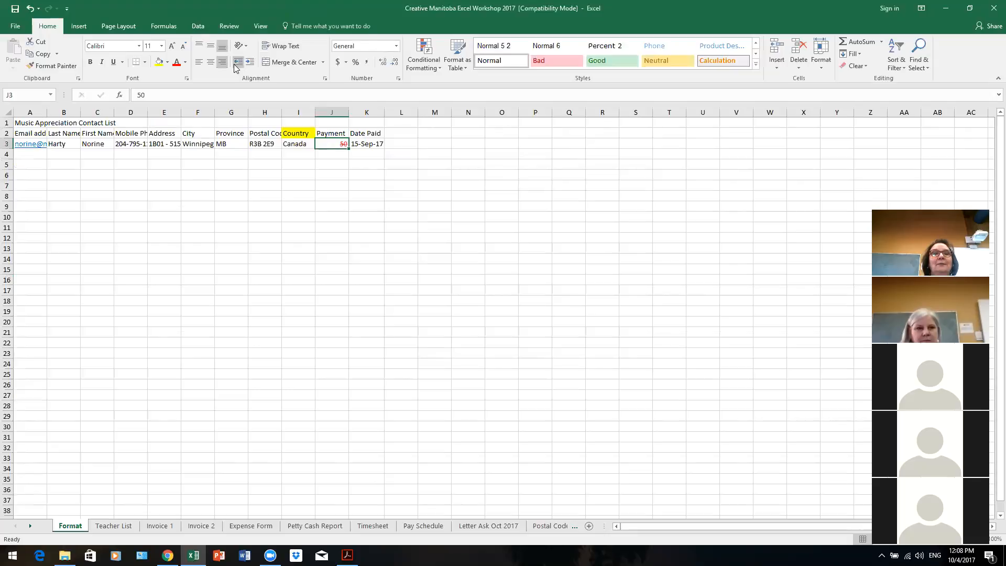
pyautogui.click(204, 47)
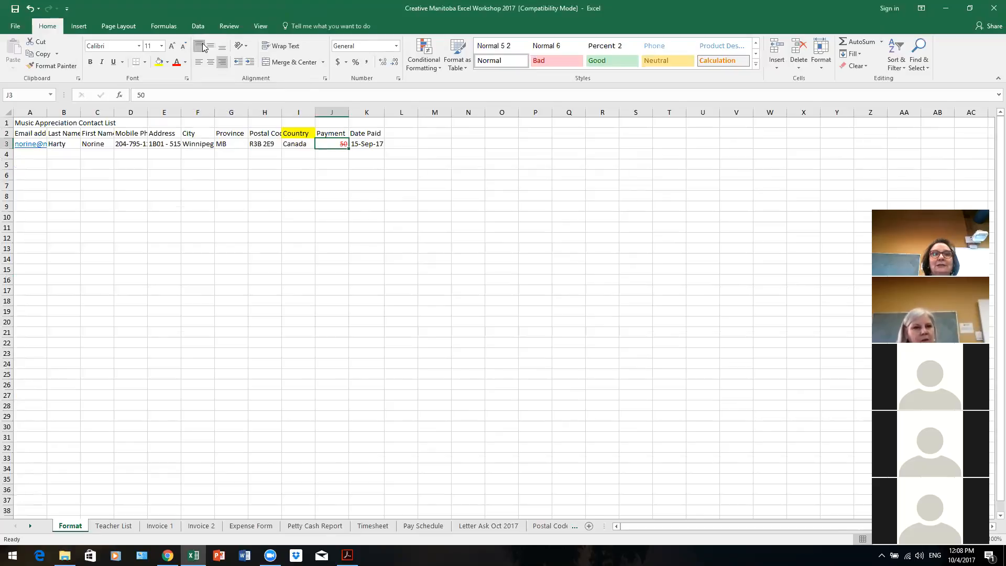
pyautogui.click(212, 48)
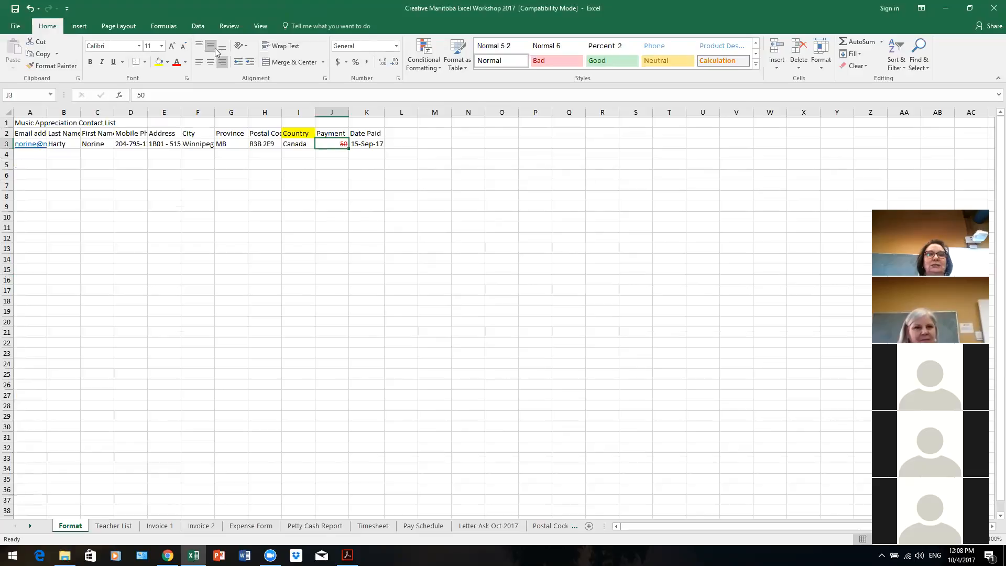
pyautogui.click(223, 50)
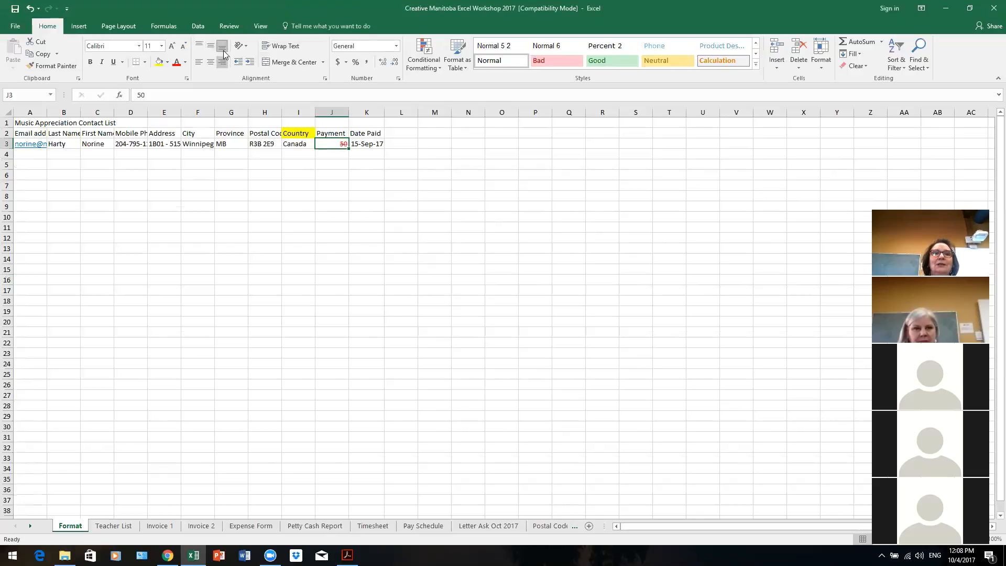
pyautogui.click(211, 48)
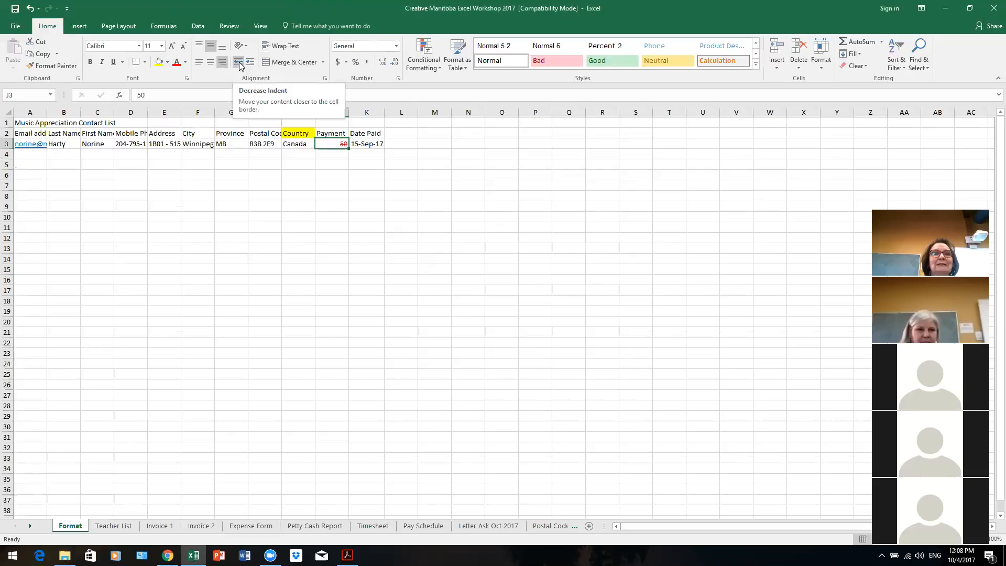
# Step: Widen the First Name column to about four times its width and enter a first name in C4
pyautogui.click(135, 144)
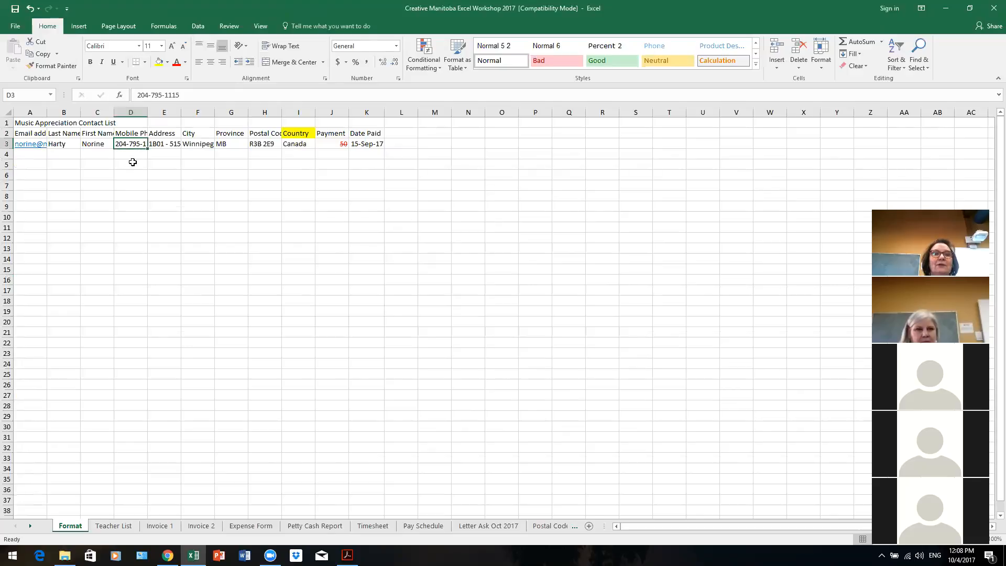
pyautogui.click(100, 154)
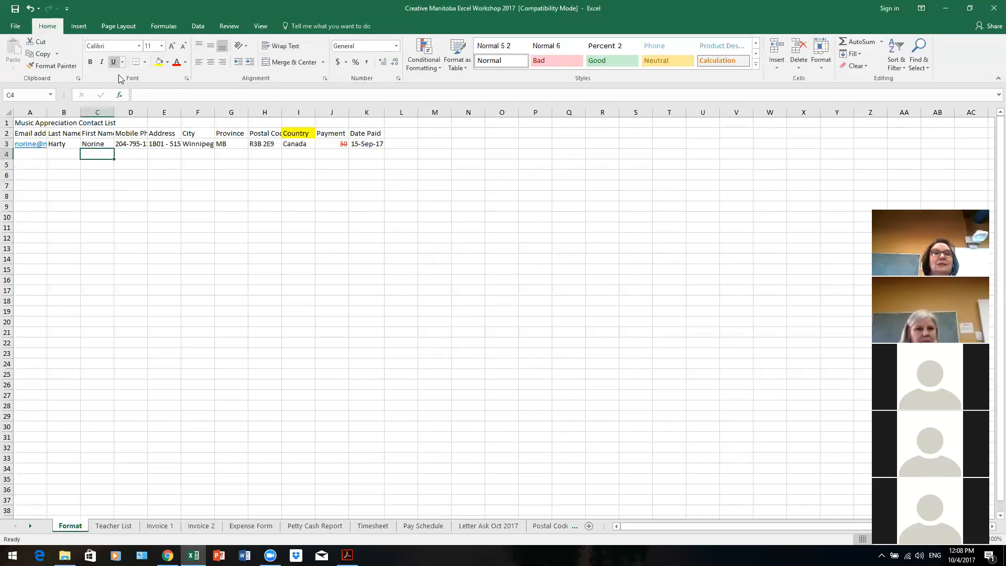
pyautogui.moveTo(115, 112); pyautogui.dragTo(220, 112)
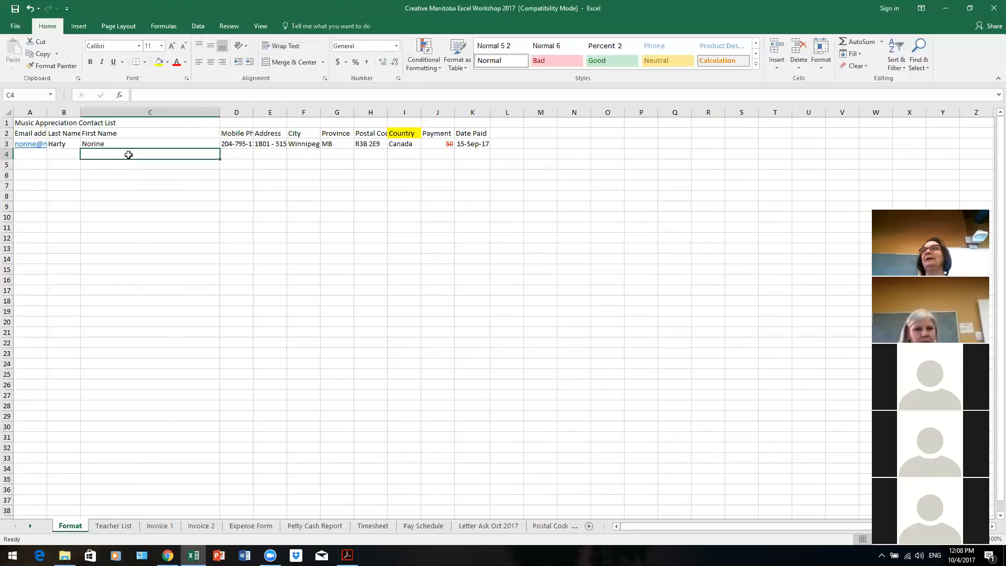
pyautogui.write('Chloe')
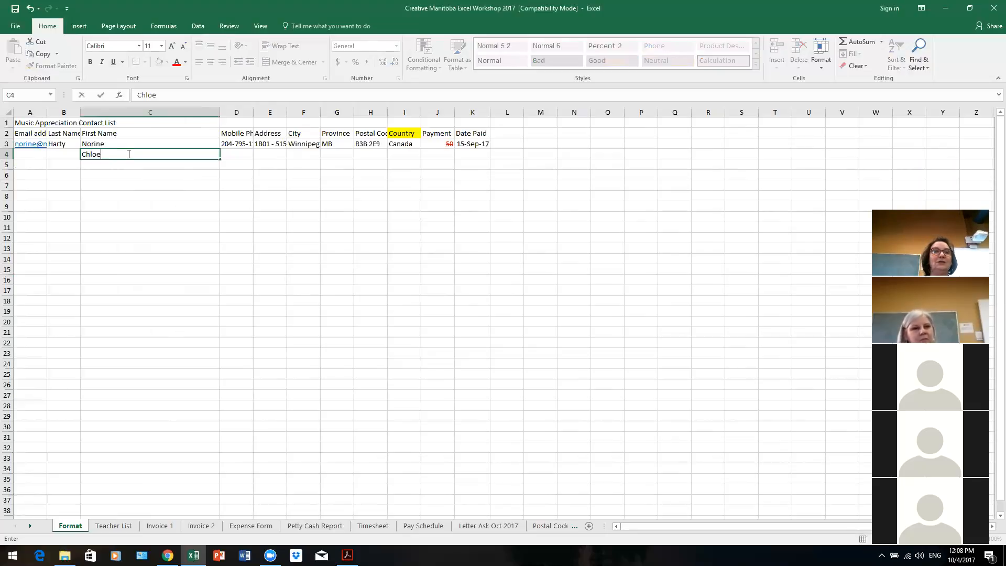
pyautogui.click(187, 198)
# Step: Increase the indent of the first name in C4 by six levels and narrow column C by about a third
pyautogui.click(169, 154)
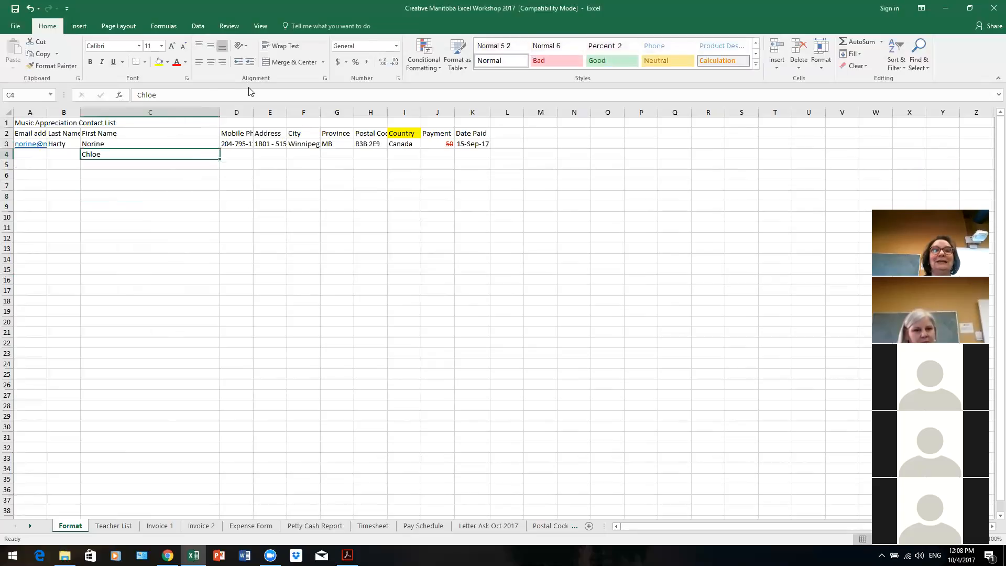
pyautogui.click(251, 63)
pyautogui.click(251, 62)
pyautogui.click(251, 62)
pyautogui.click(250, 62)
pyautogui.click(250, 63)
pyautogui.click(251, 62)
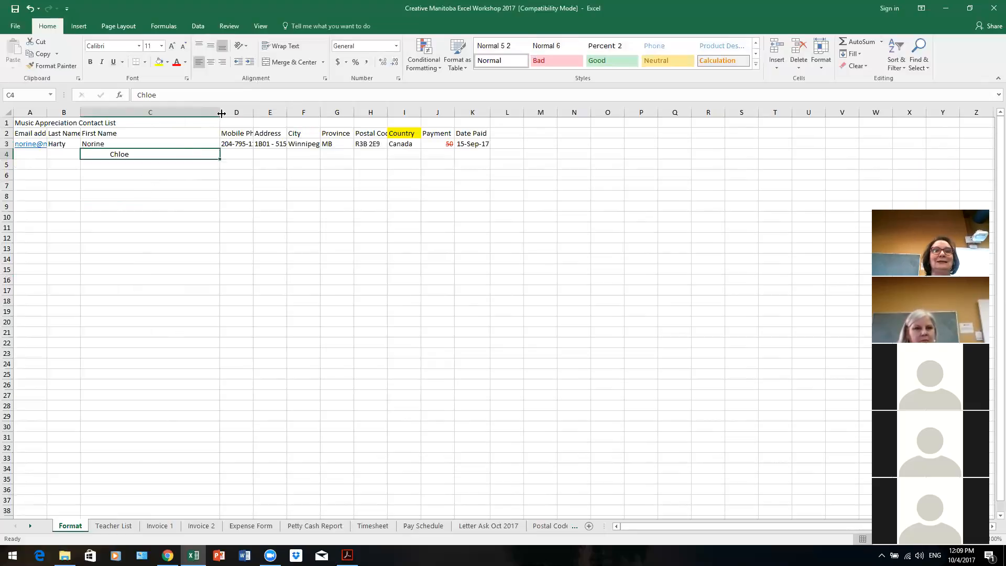
pyautogui.moveTo(222, 113); pyautogui.dragTo(168, 114)
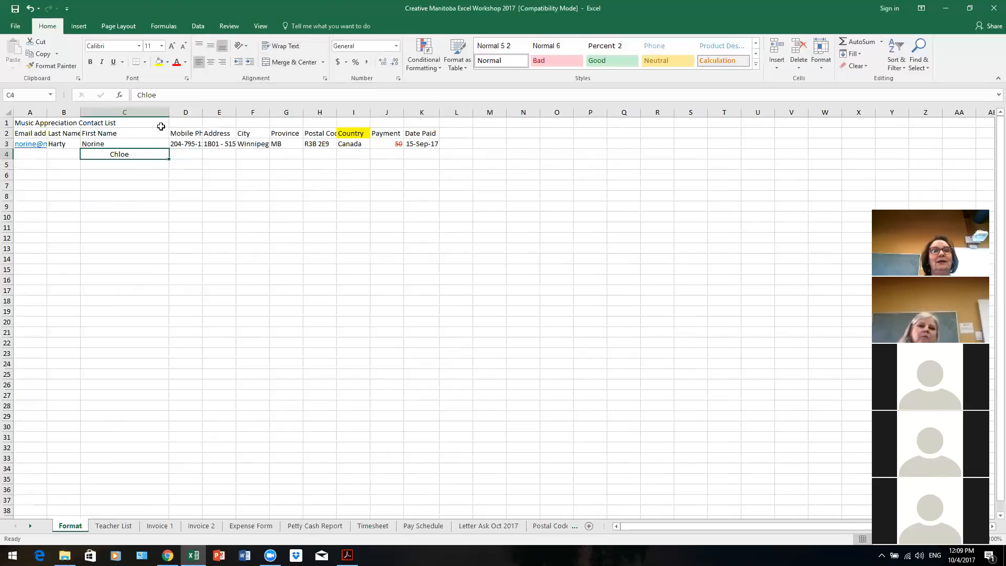
# Step: Wrap the text of the Mobile Phone header in D2
pyautogui.click(196, 114)
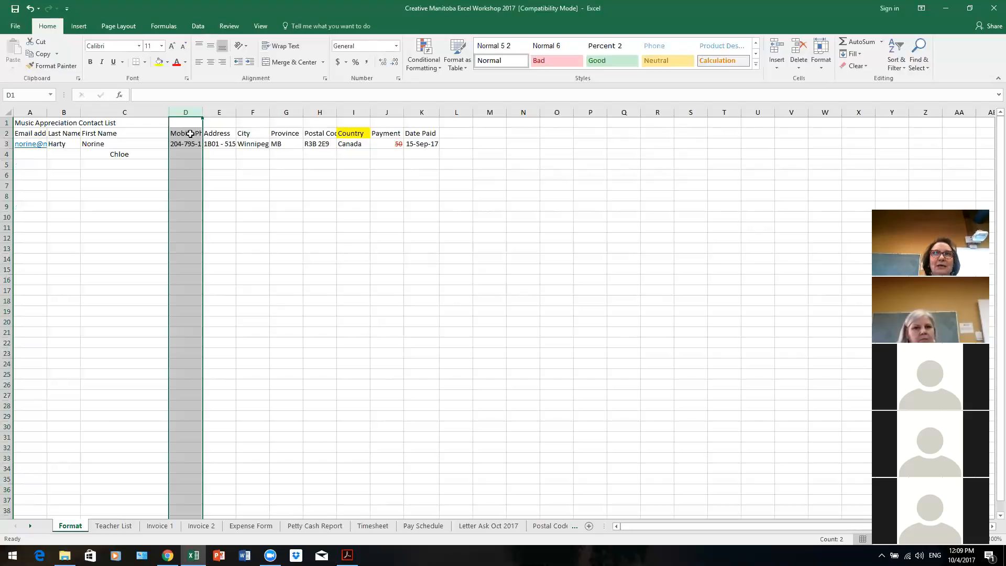
pyautogui.click(190, 134)
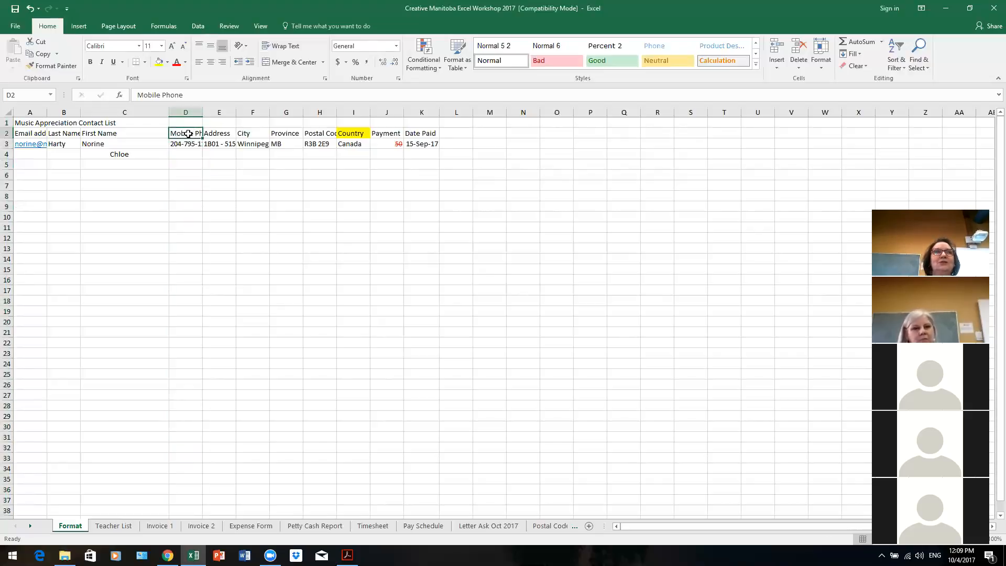
pyautogui.click(286, 49)
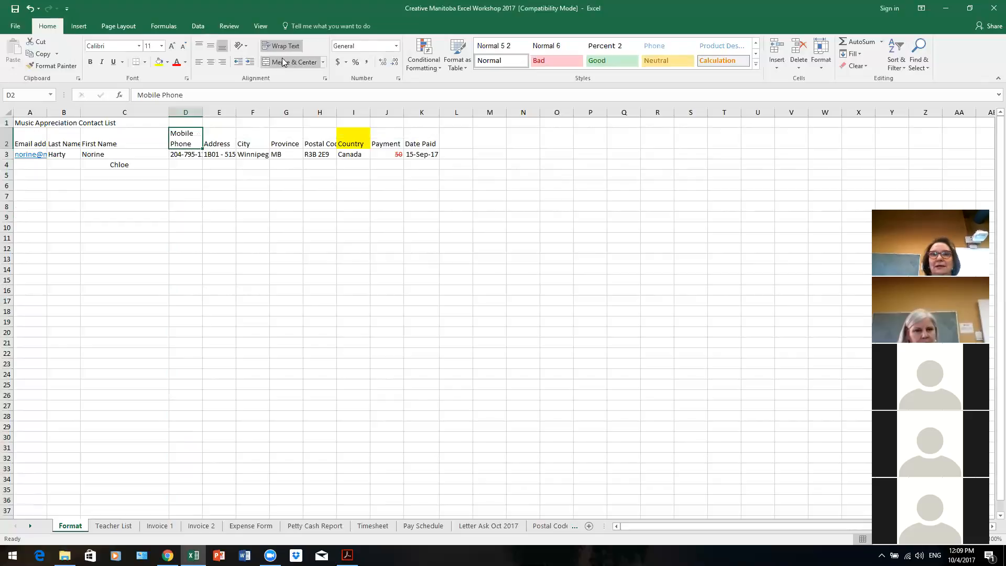
pyautogui.click(376, 281)
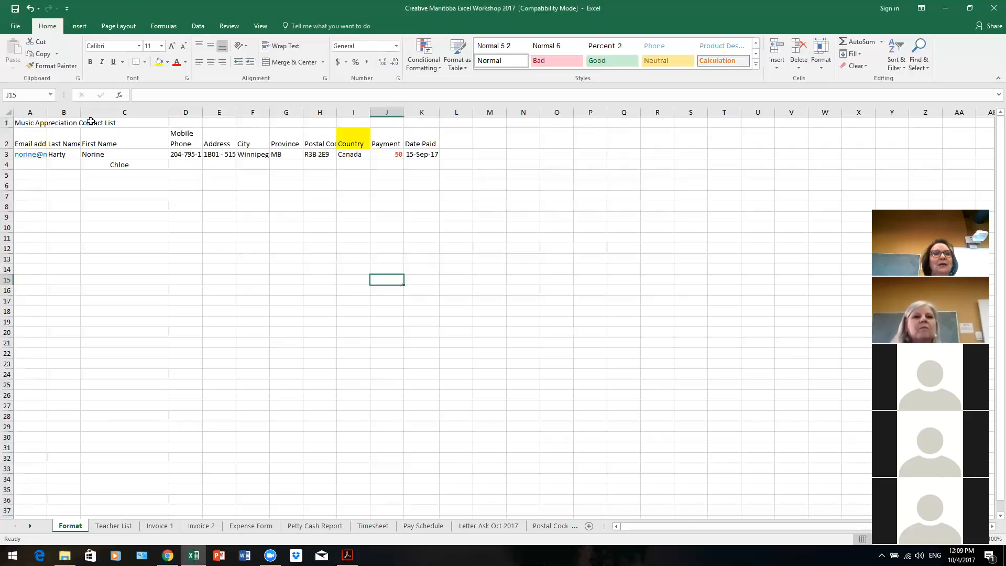
# Step: Merge and center the Music Appreciation Contact List title across A1 to K1
pyautogui.click(29, 123)
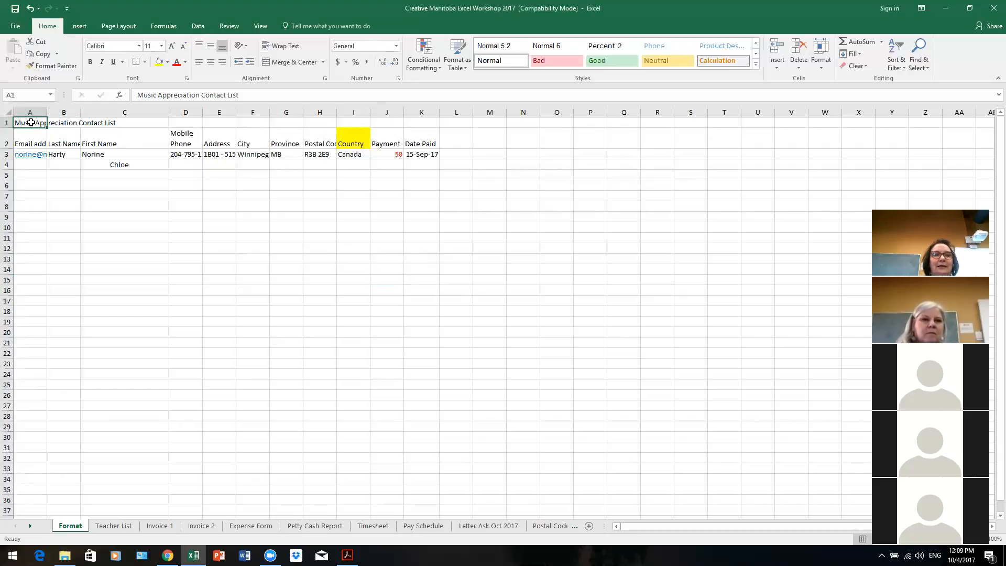
pyautogui.moveTo(31, 123); pyautogui.dragTo(431, 127)
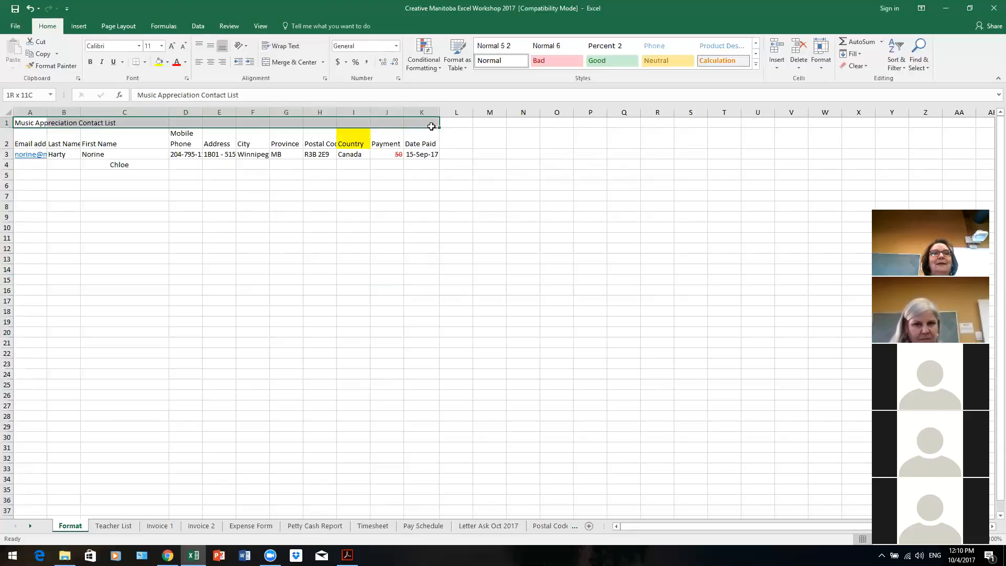
pyautogui.moveTo(431, 126); pyautogui.dragTo(431, 127)
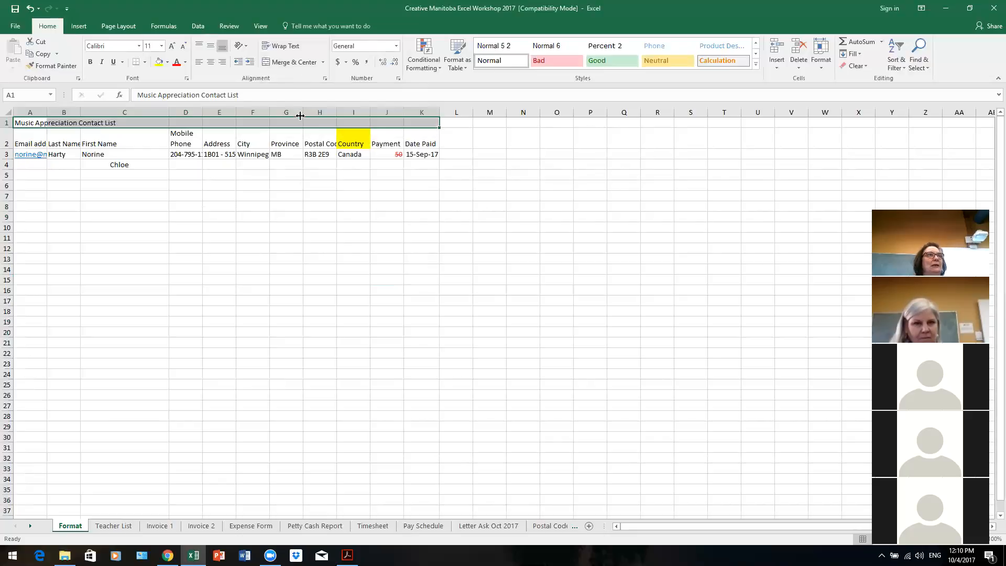
pyautogui.click(284, 62)
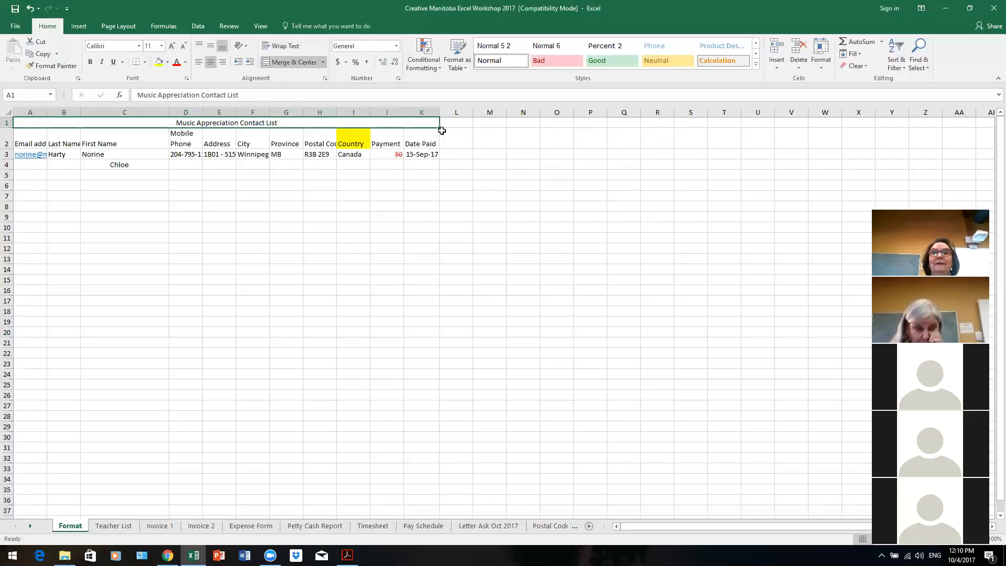
# Step: Turn off text wrapping for the Mobile Phone header in D2 and make its text shrink to fit the cell
pyautogui.click(325, 80)
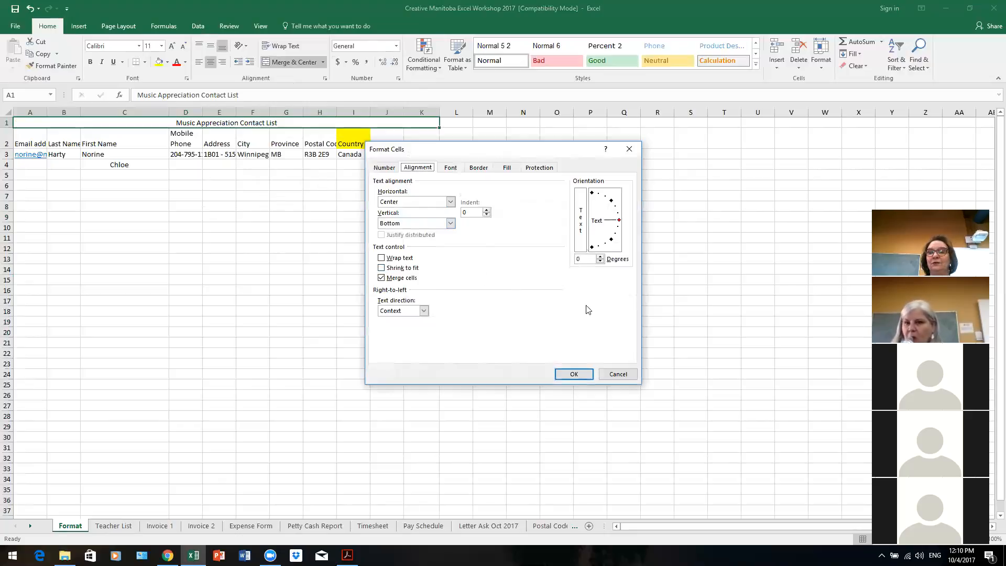
pyautogui.click(618, 374)
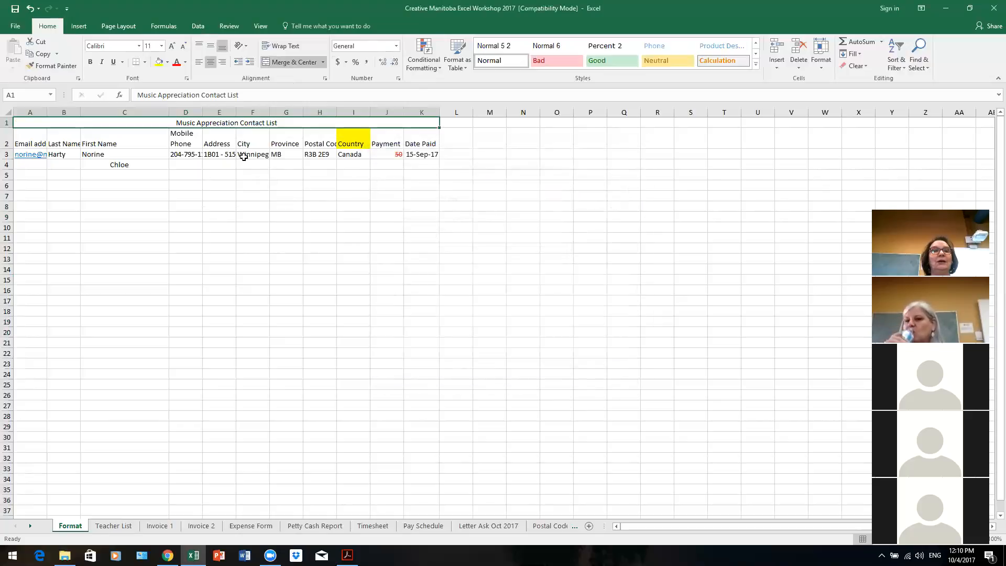
pyautogui.click(195, 136)
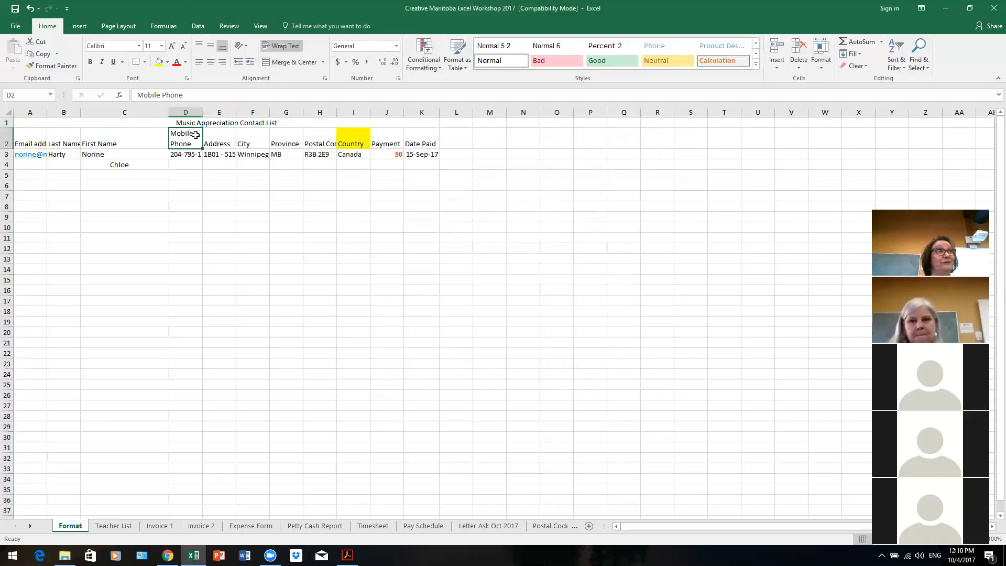
pyautogui.click(325, 78)
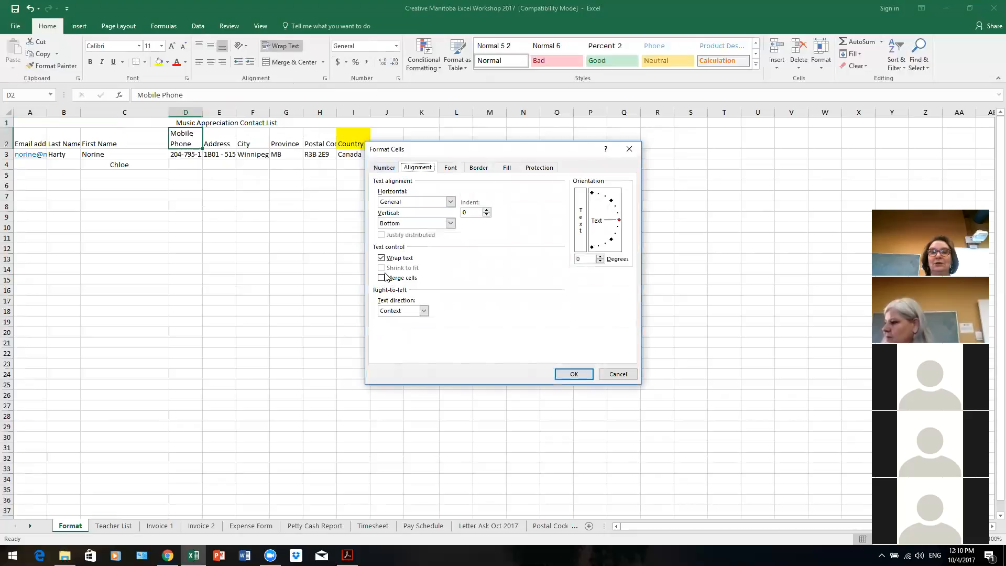
pyautogui.click(382, 259)
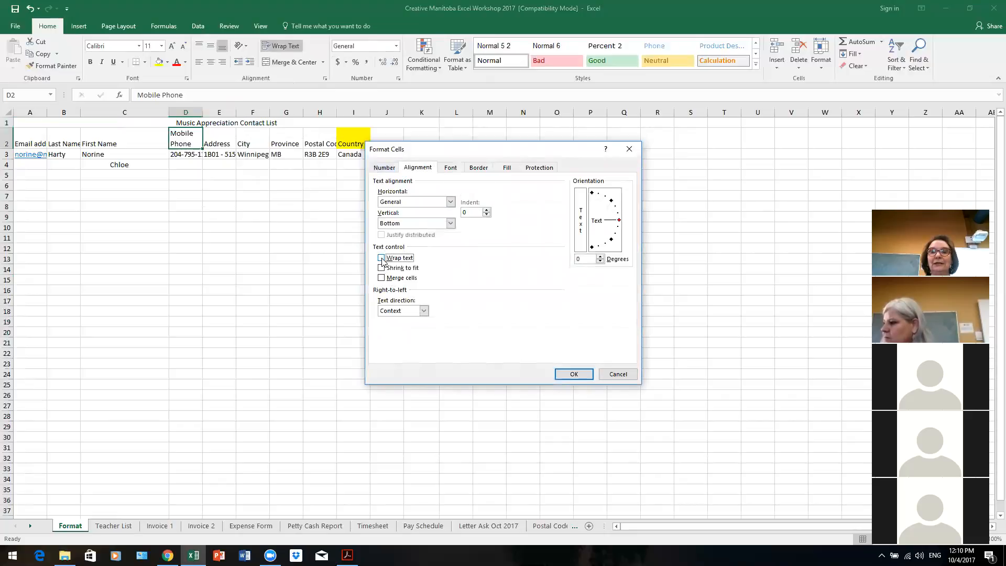
pyautogui.click(381, 269)
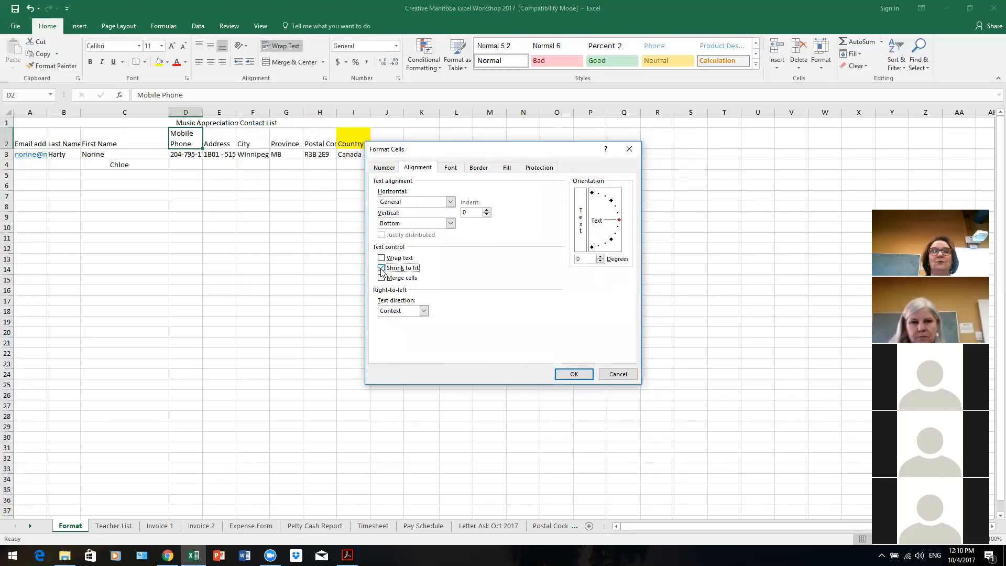
pyautogui.click(576, 374)
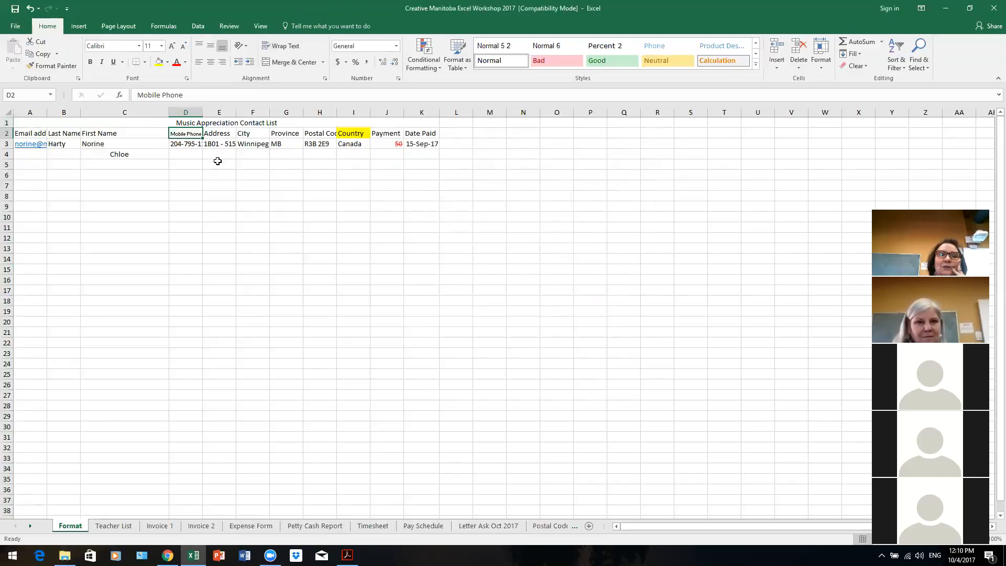
# Step: Review the Font, Border, Fill and Protection format settings of the Mobile Phone header in D2
pyautogui.rightClick(194, 134)
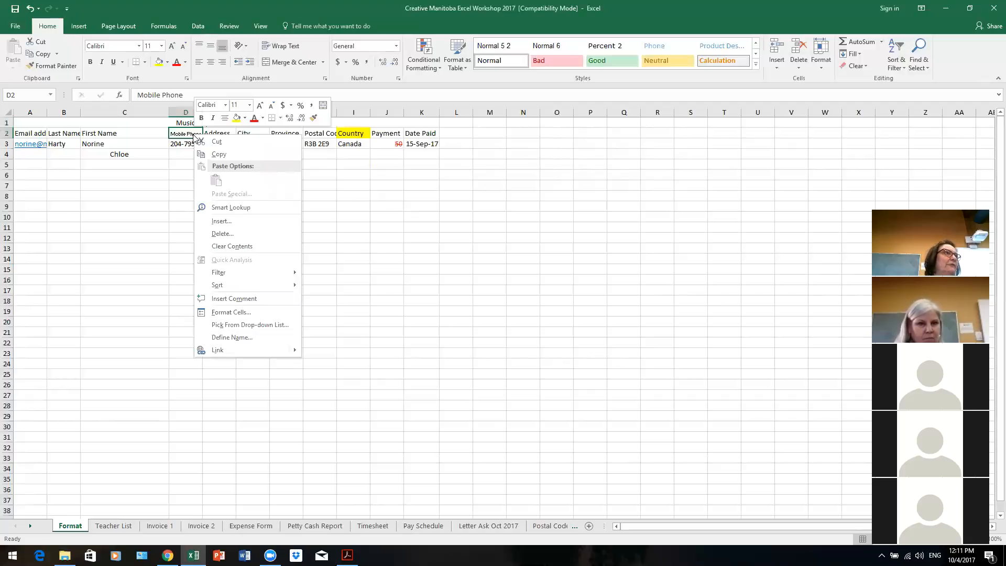
pyautogui.click(256, 313)
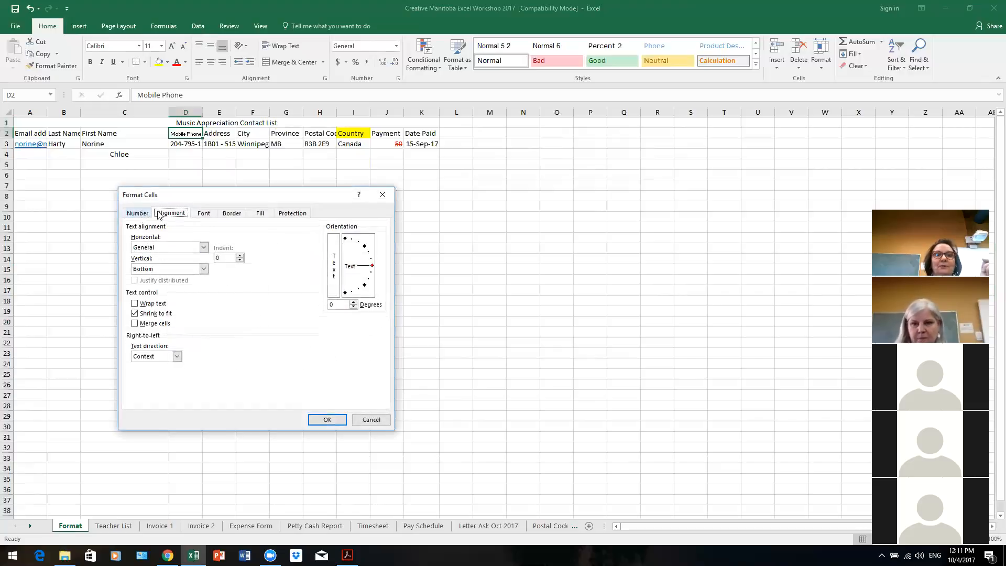
pyautogui.click(211, 214)
pyautogui.click(239, 215)
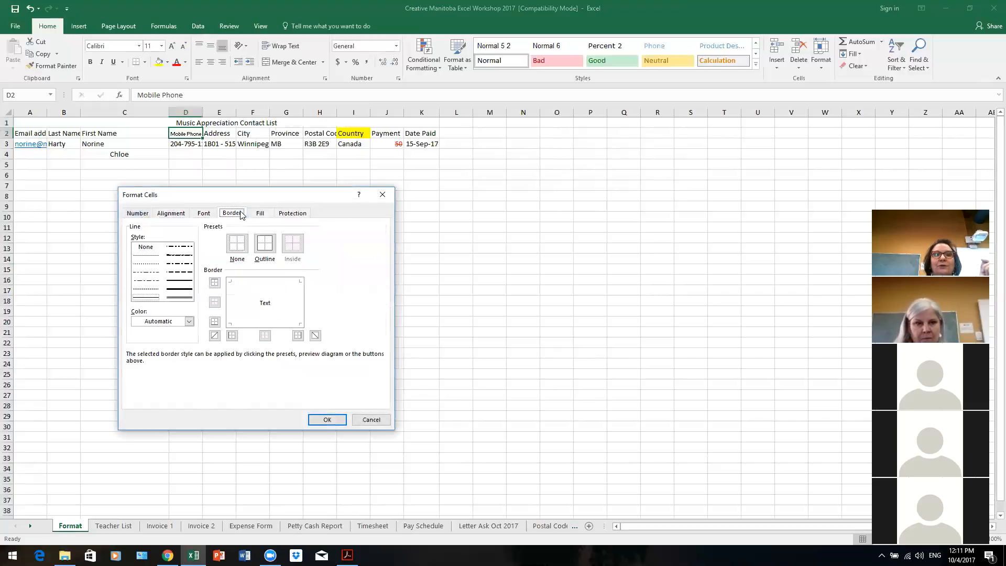
pyautogui.click(260, 214)
pyautogui.click(294, 214)
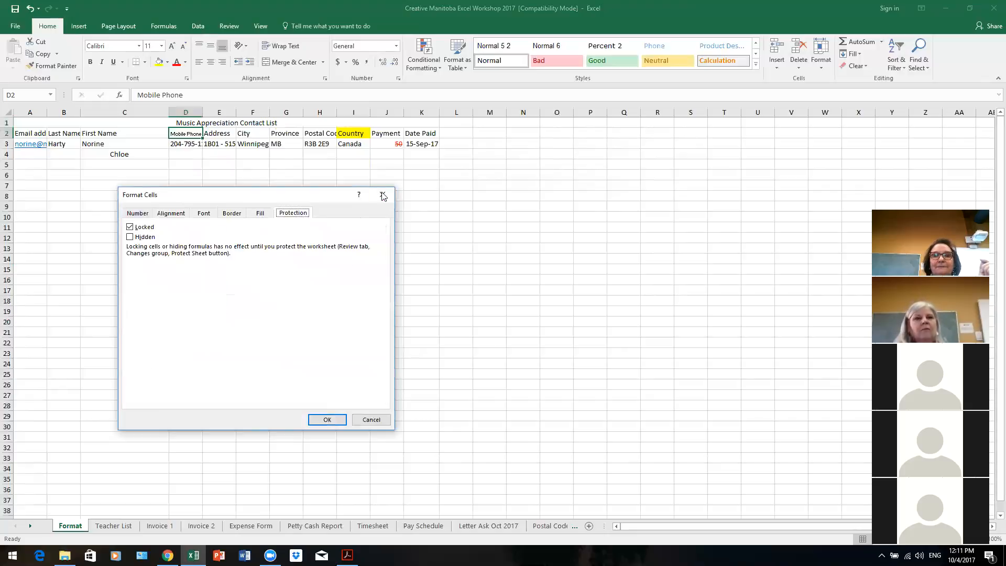
pyautogui.click(383, 194)
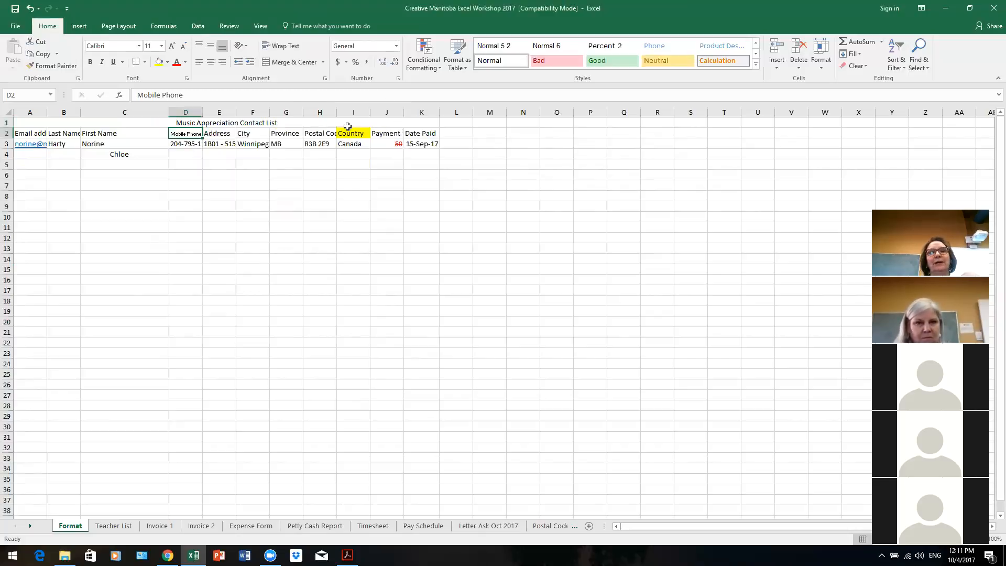
# Step: Check the cell protection settings of the Country header in I2, keeping the contact list uncovered
pyautogui.rightClick(361, 137)
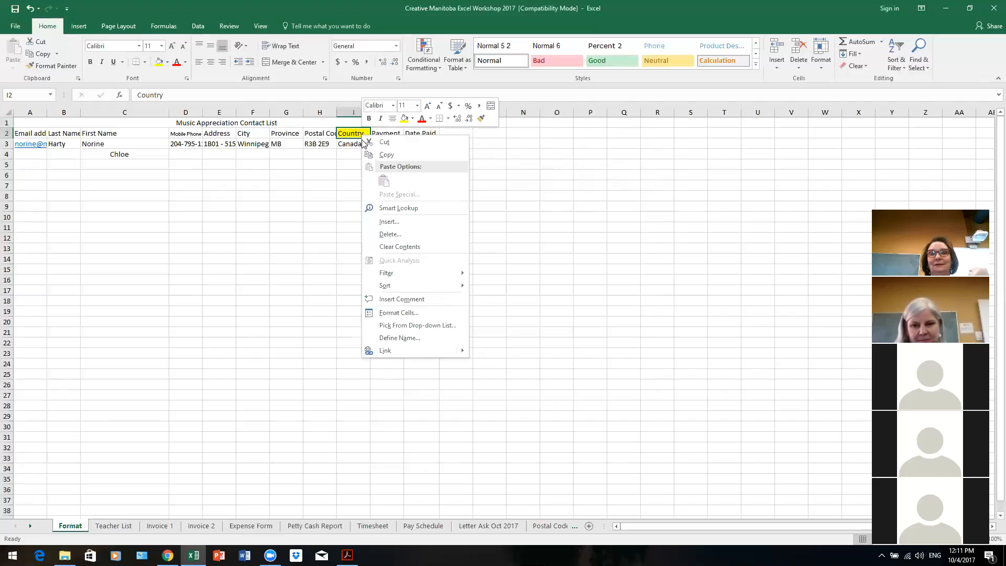
pyautogui.click(568, 198)
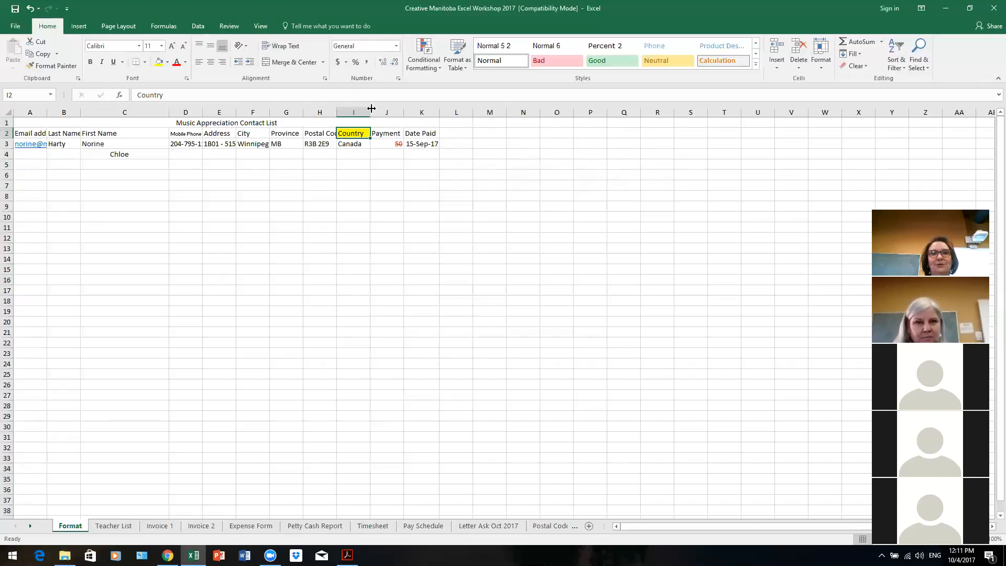
pyautogui.rightClick(362, 134)
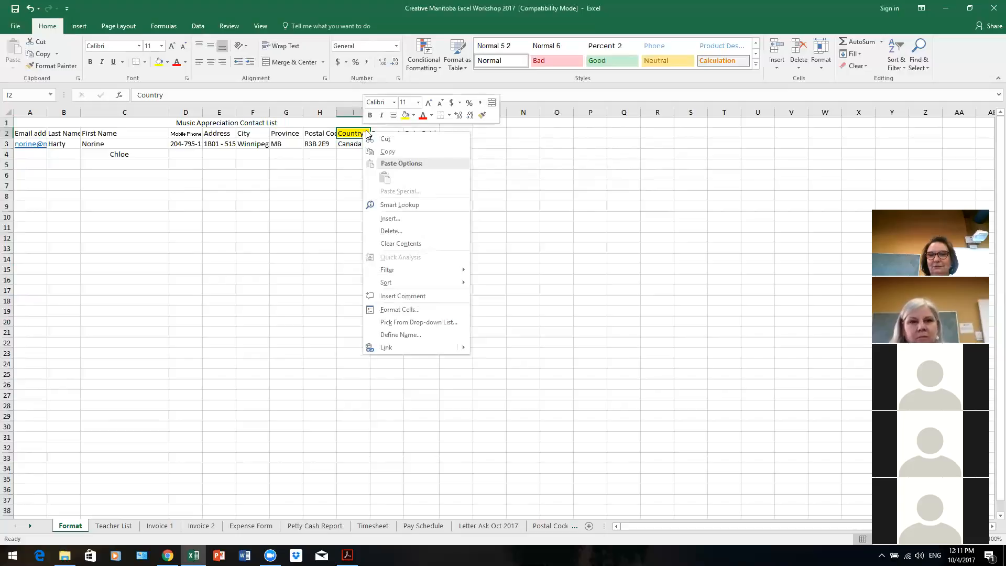
pyautogui.click(425, 310)
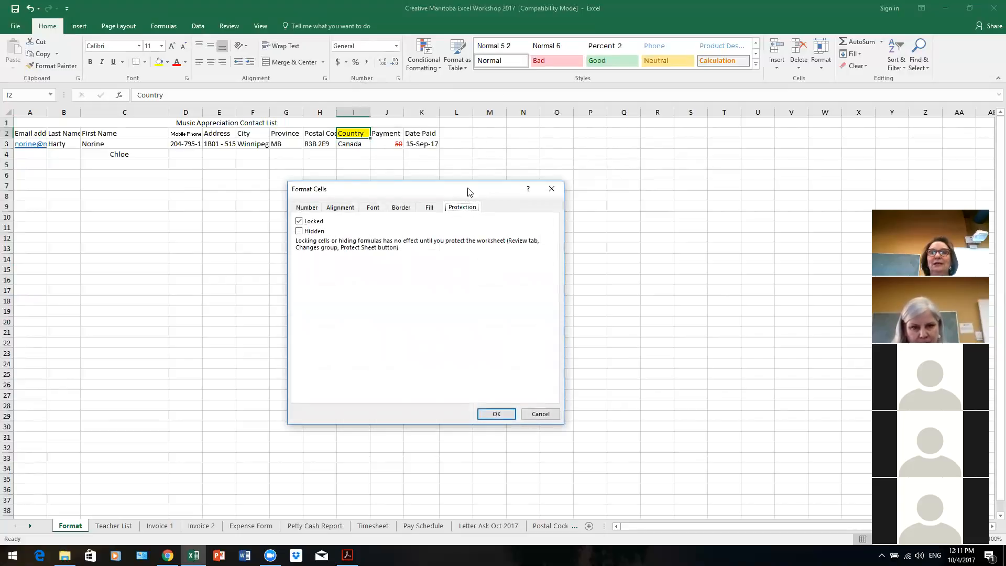
pyautogui.moveTo(468, 192); pyautogui.dragTo(692, 119)
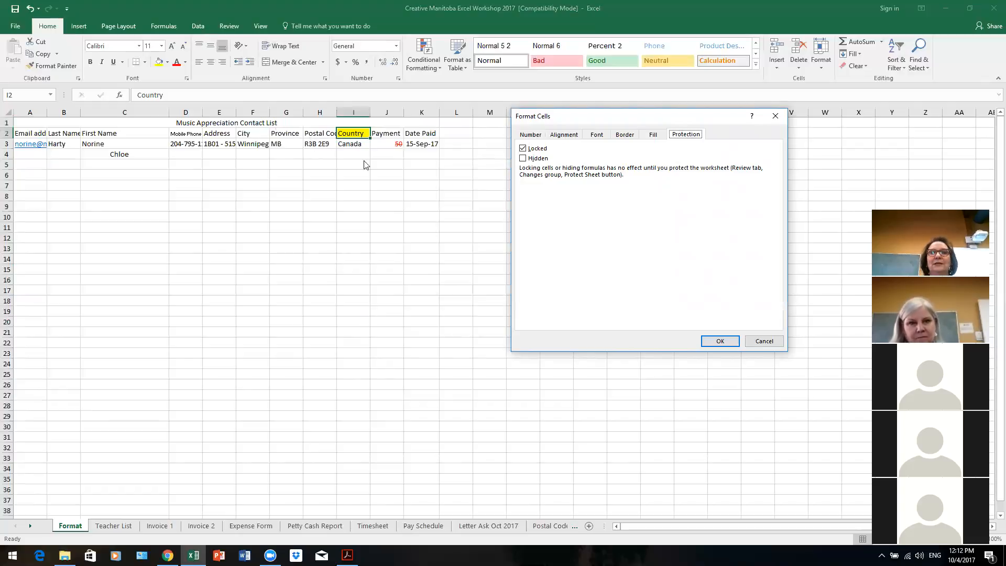
pyautogui.click(762, 342)
# Step: Enter 150 as the second payment amount in J4
pyautogui.click(396, 146)
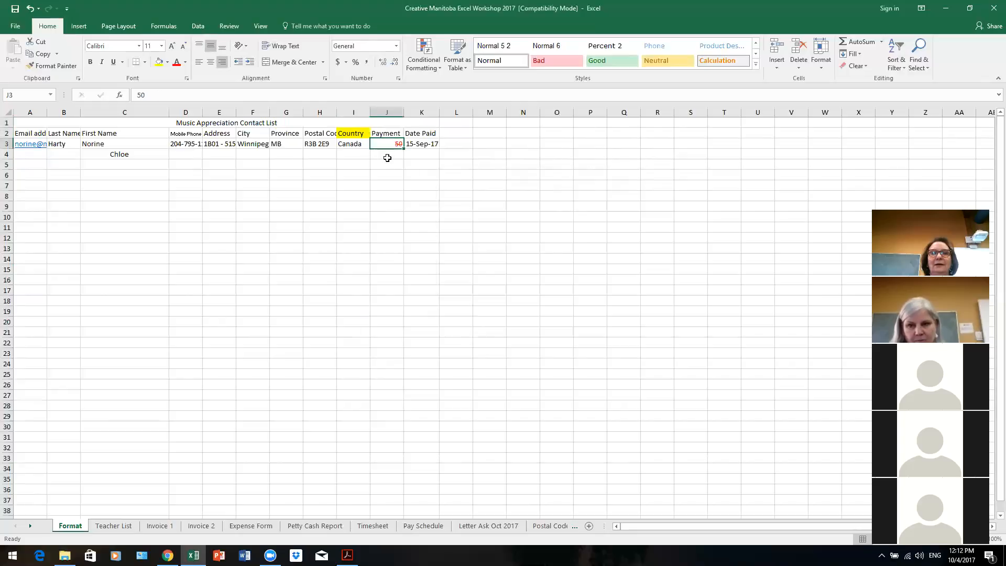
pyautogui.click(388, 156)
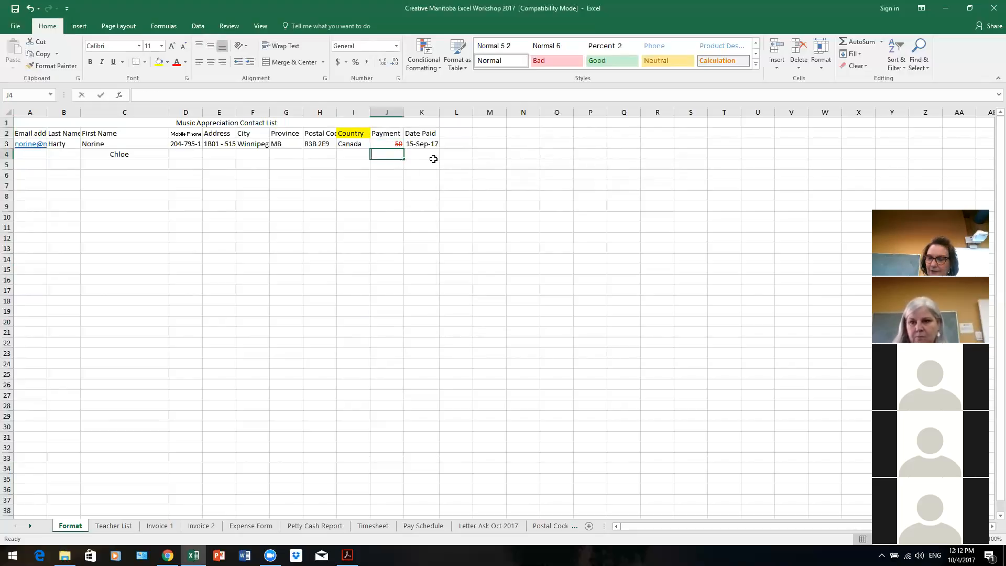
pyautogui.write('150')
pyautogui.click(529, 188)
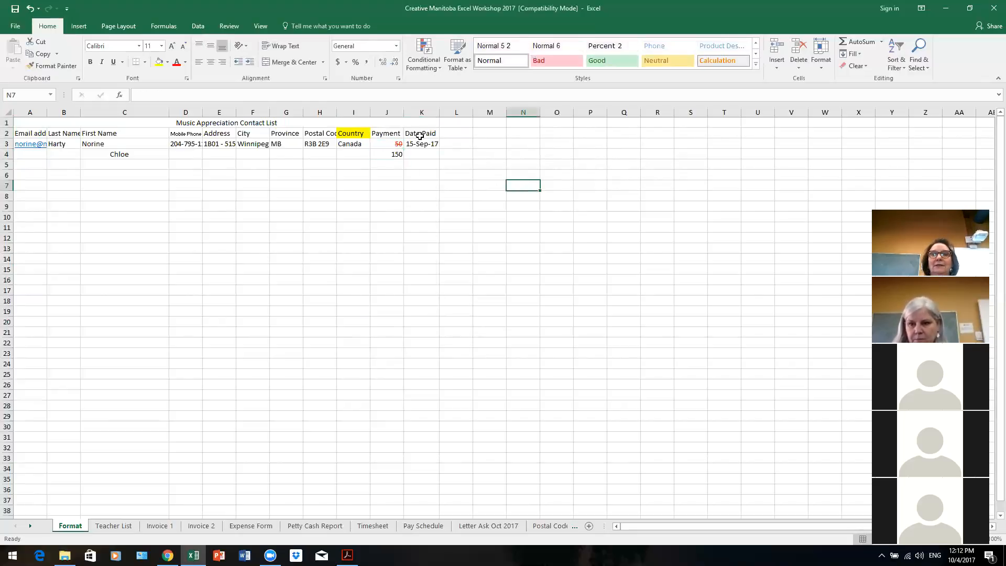
# Step: Format the payment in J4 with a dollar style, setting it to Accounting with the $ symbol and 0 decimal places
pyautogui.click(396, 153)
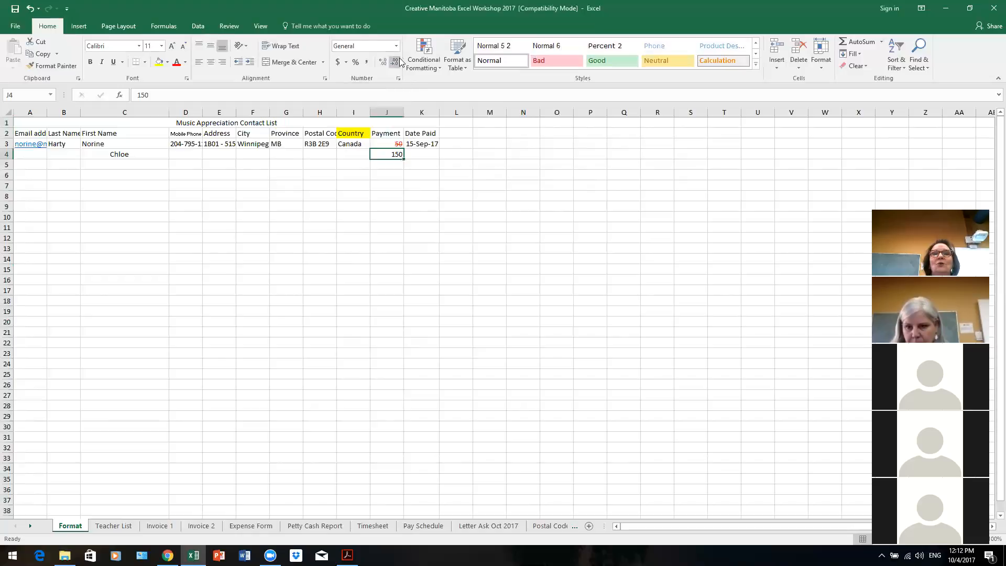
pyautogui.click(336, 64)
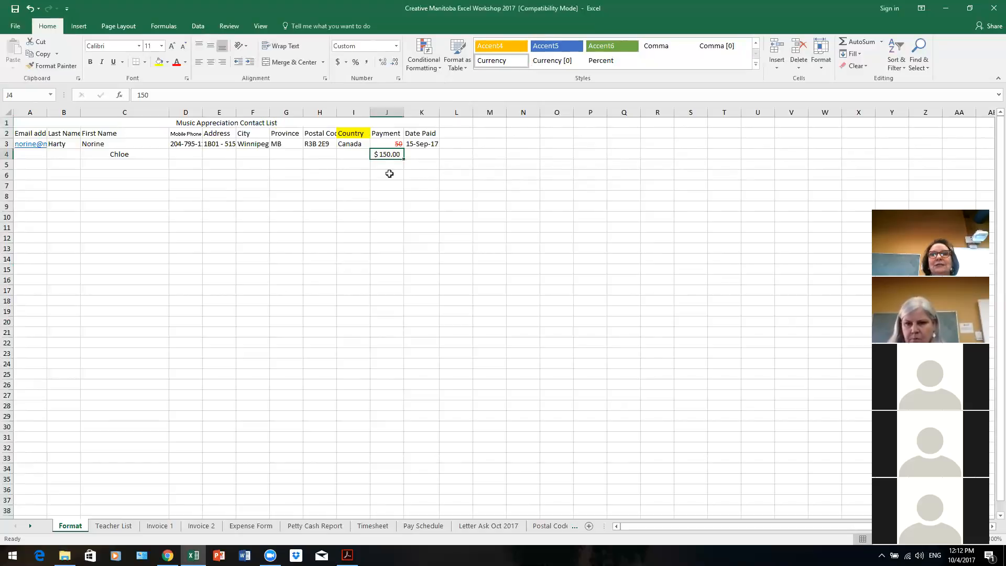
pyautogui.click(398, 80)
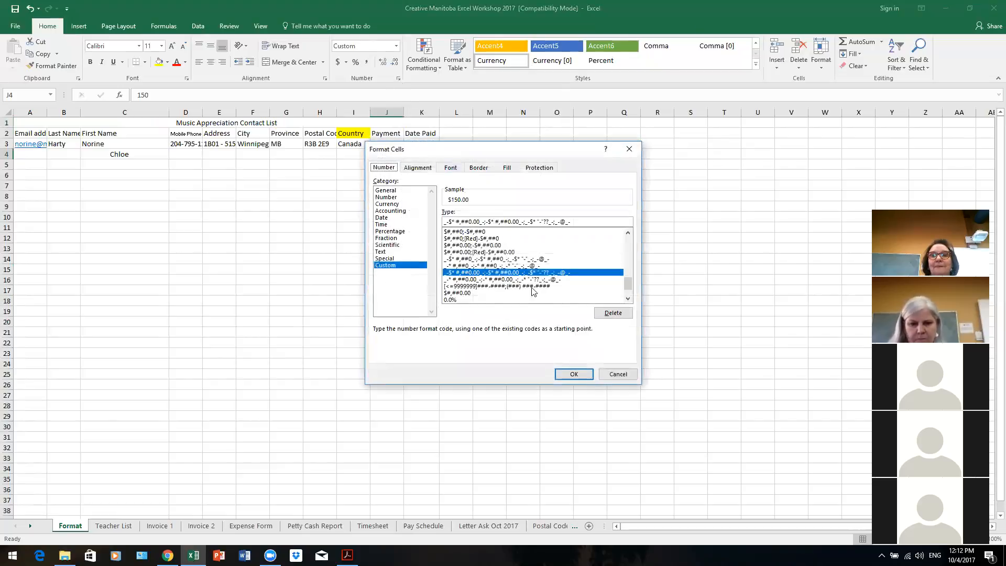
pyautogui.click(400, 211)
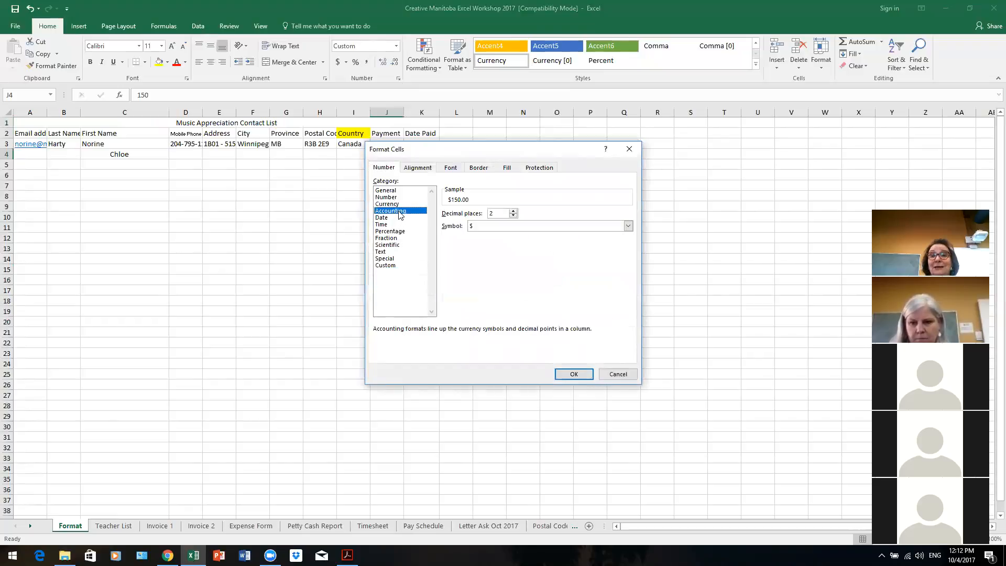
pyautogui.click(514, 216)
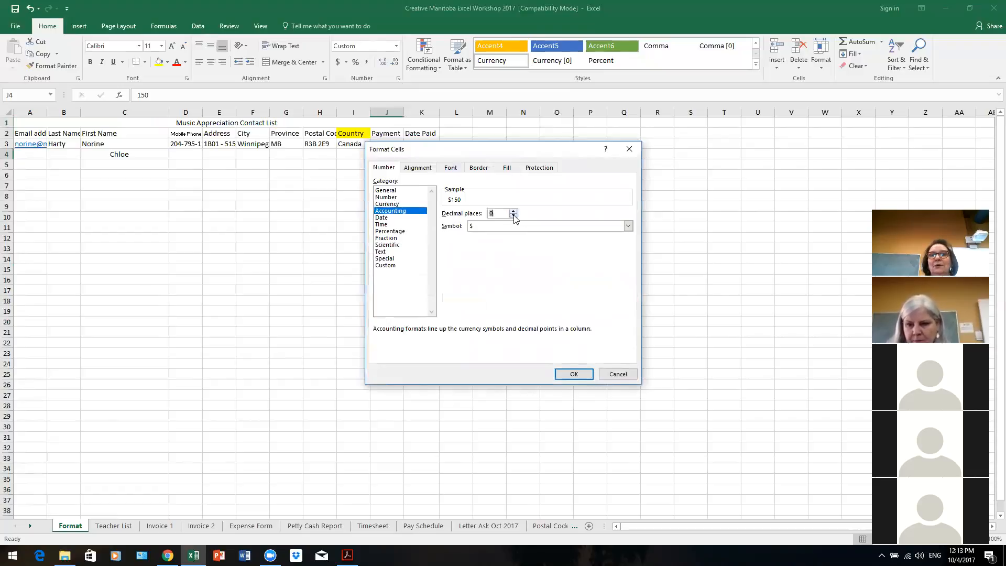
pyautogui.click(574, 374)
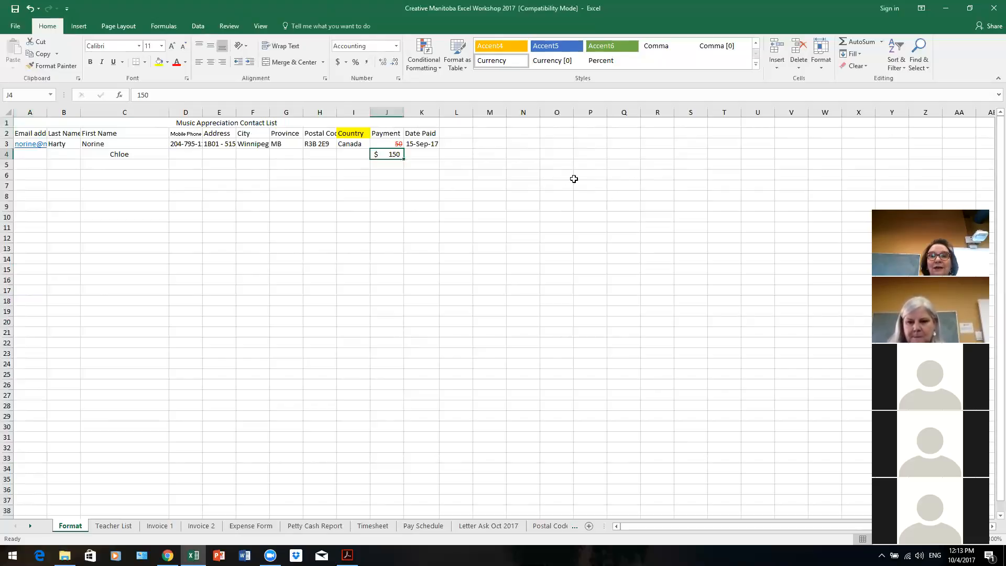
# Step: Format the entire Payment column J as Currency with the $ symbol
pyautogui.click(386, 111)
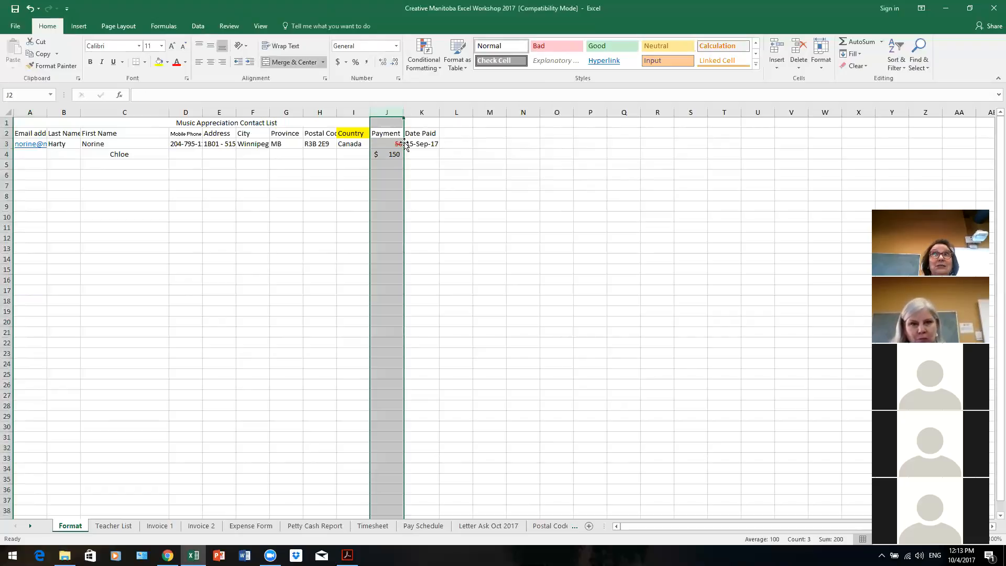
pyautogui.rightClick(395, 111)
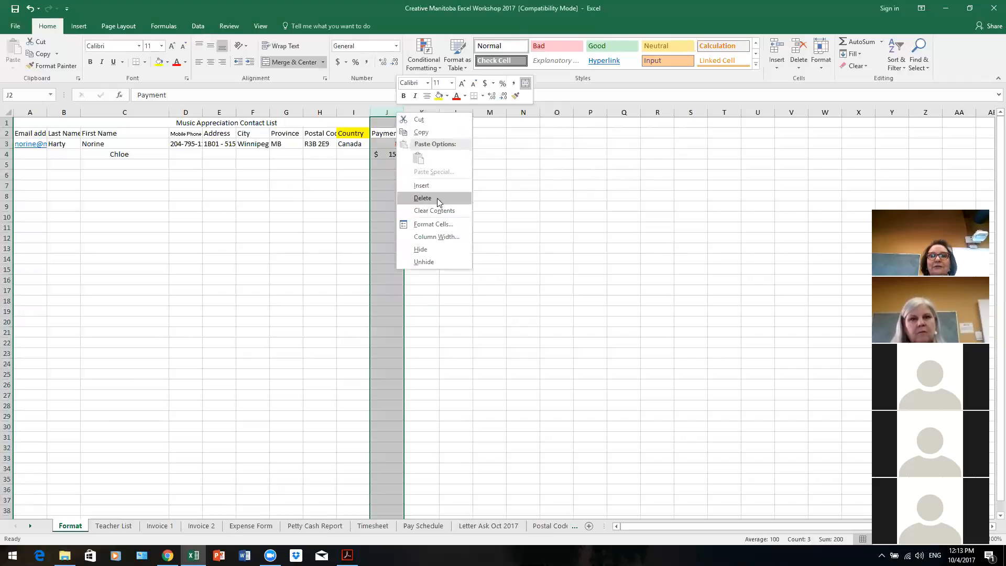
pyautogui.click(449, 227)
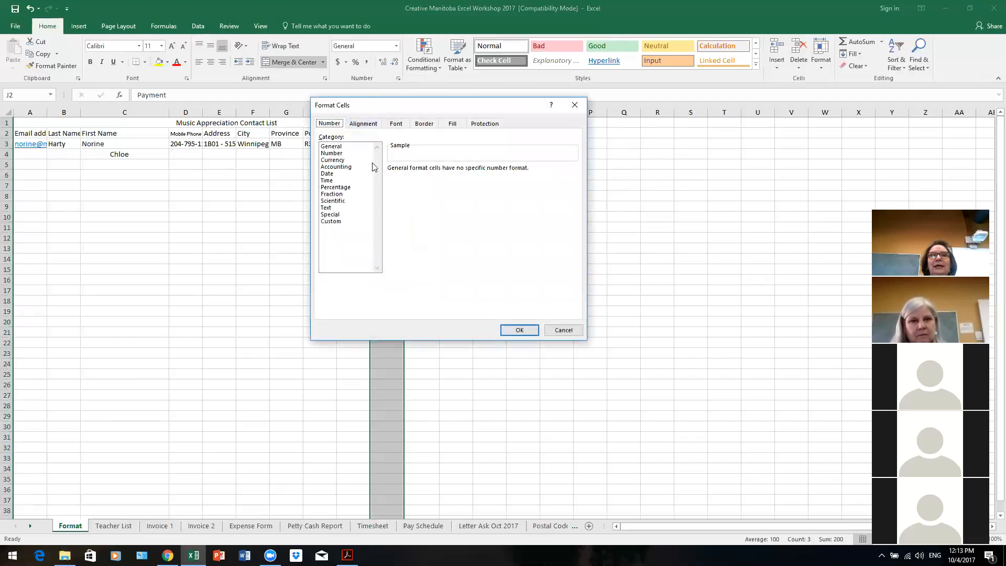
pyautogui.click(339, 161)
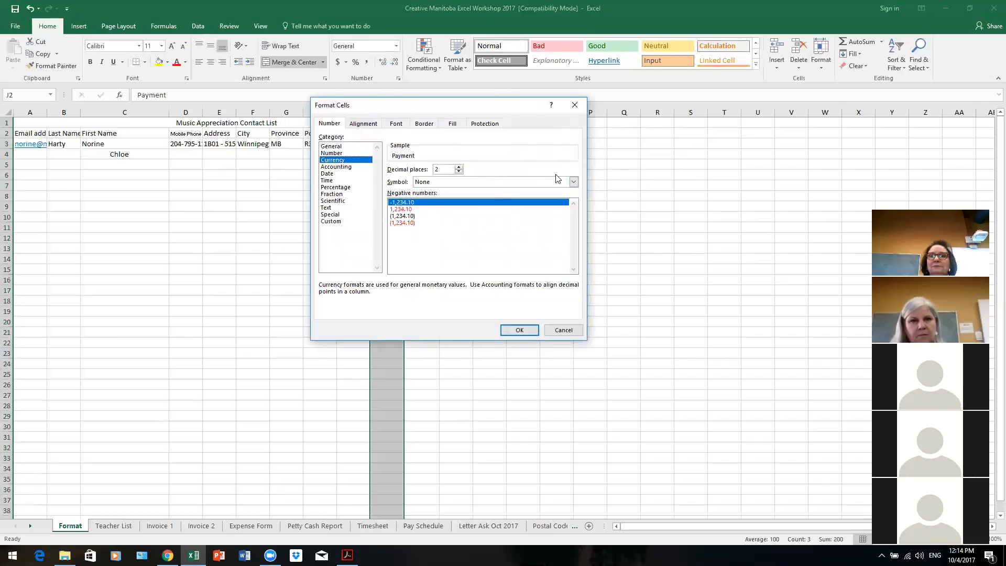
pyautogui.click(574, 182)
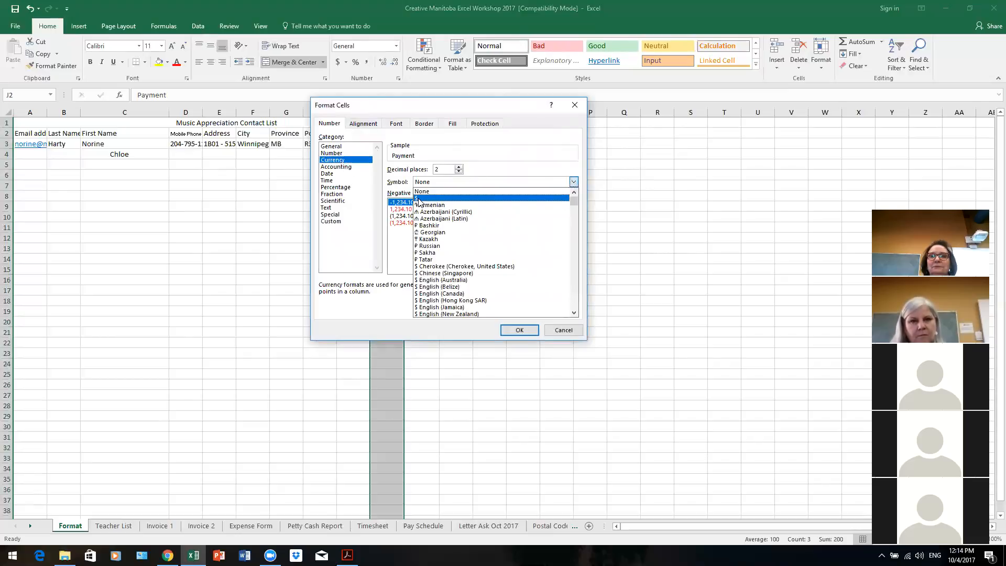
pyautogui.click(434, 198)
pyautogui.click(516, 331)
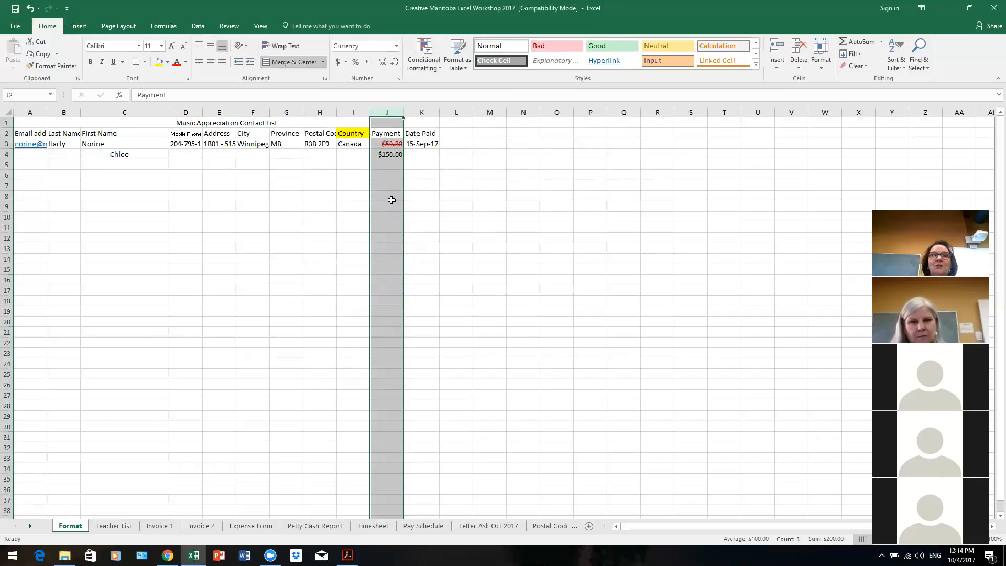
# Step: Enter the payment amounts 45, 12 and 58 in cells J6 to J8
pyautogui.click(394, 175)
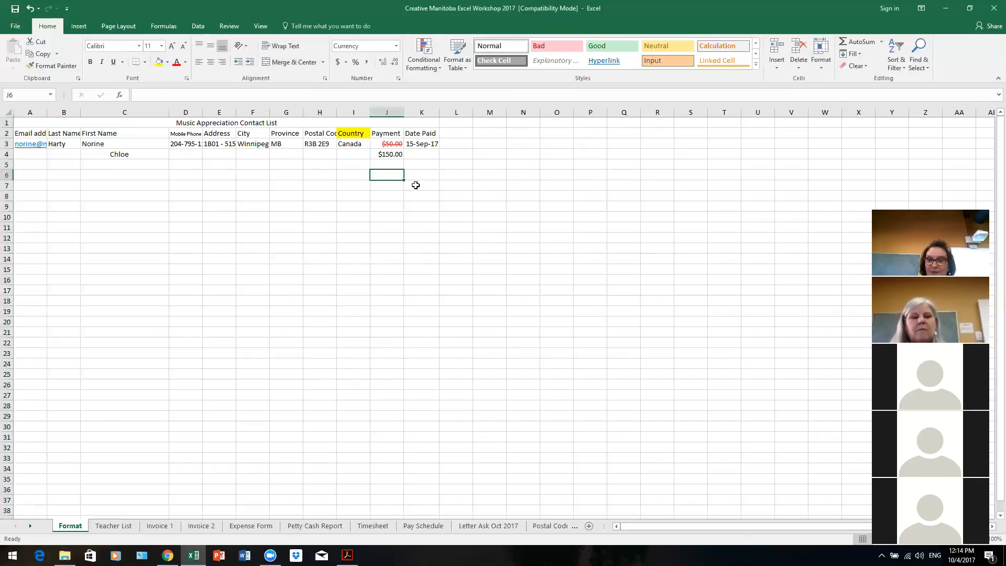
pyautogui.write('45')
pyautogui.press('Return')
pyautogui.write('12')
pyautogui.press('Return')
pyautogui.write('58')
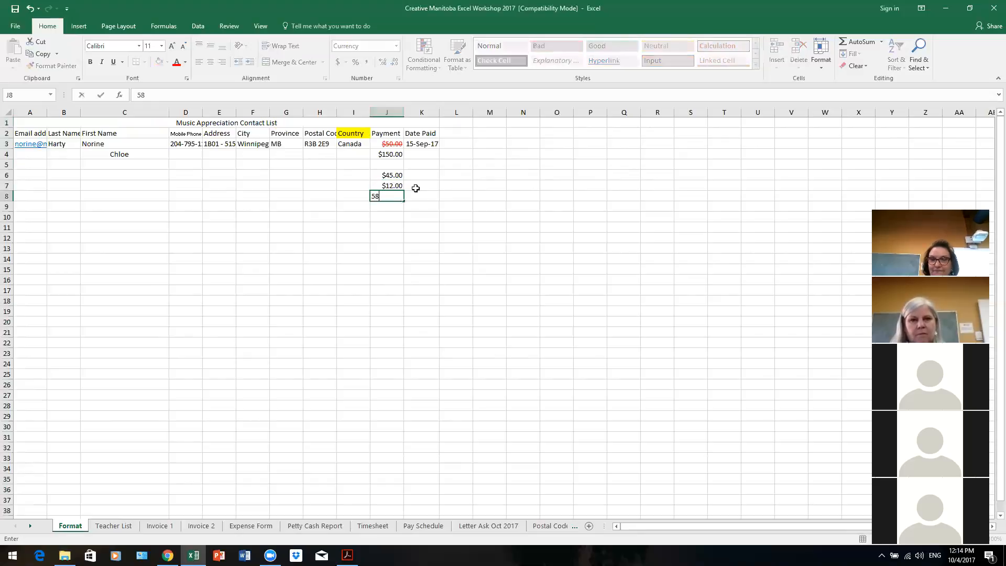
pyautogui.press('Return')
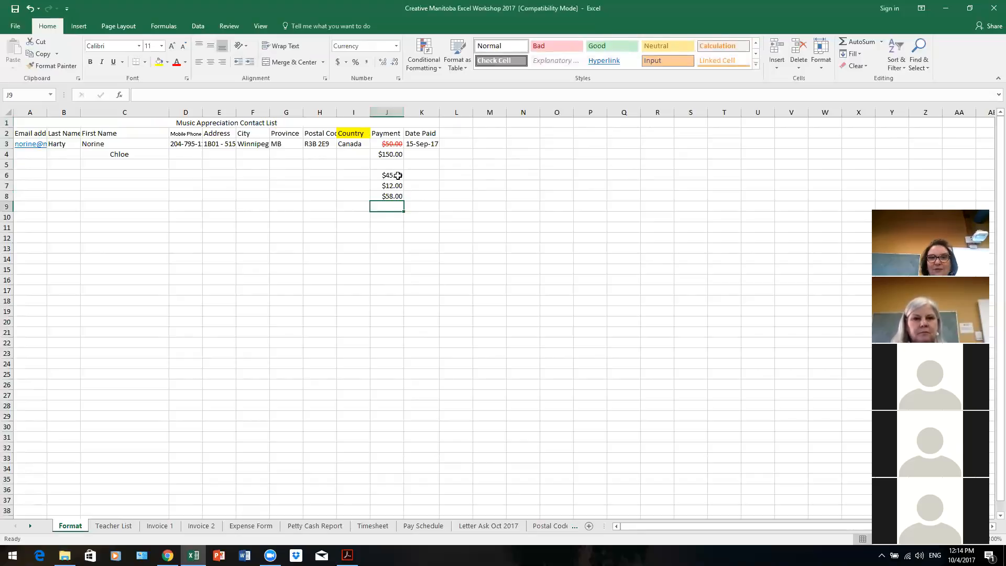
# Step: Format the whole Payment column J as Currency with 0 decimal places and the $ symbol
pyautogui.click(391, 112)
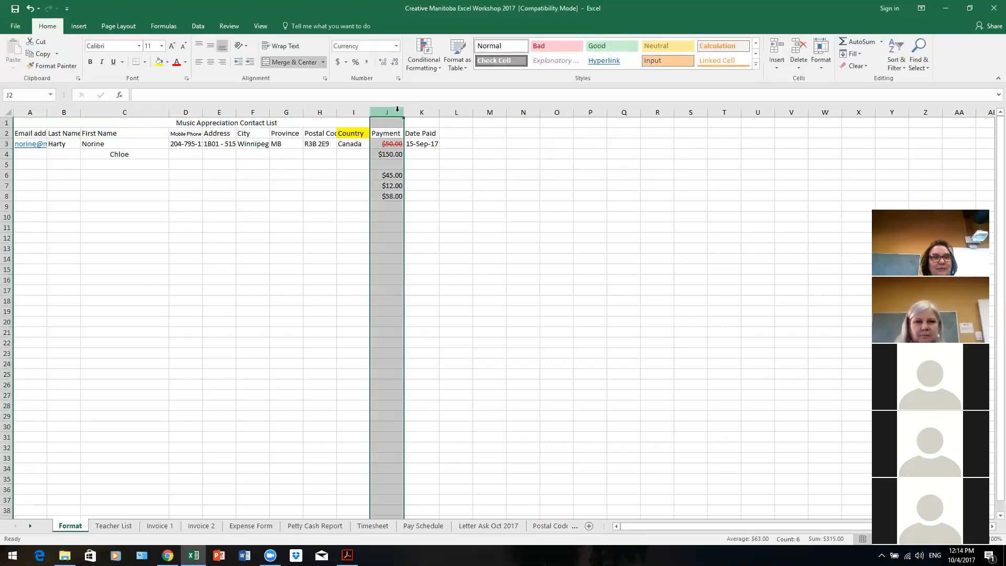
pyautogui.rightClick(397, 110)
pyautogui.click(433, 222)
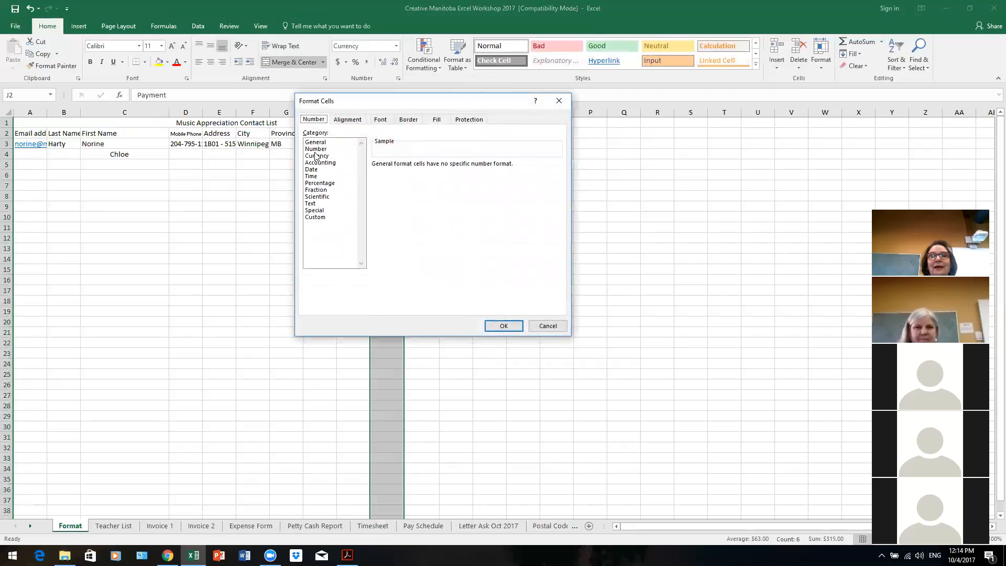
pyautogui.click(318, 149)
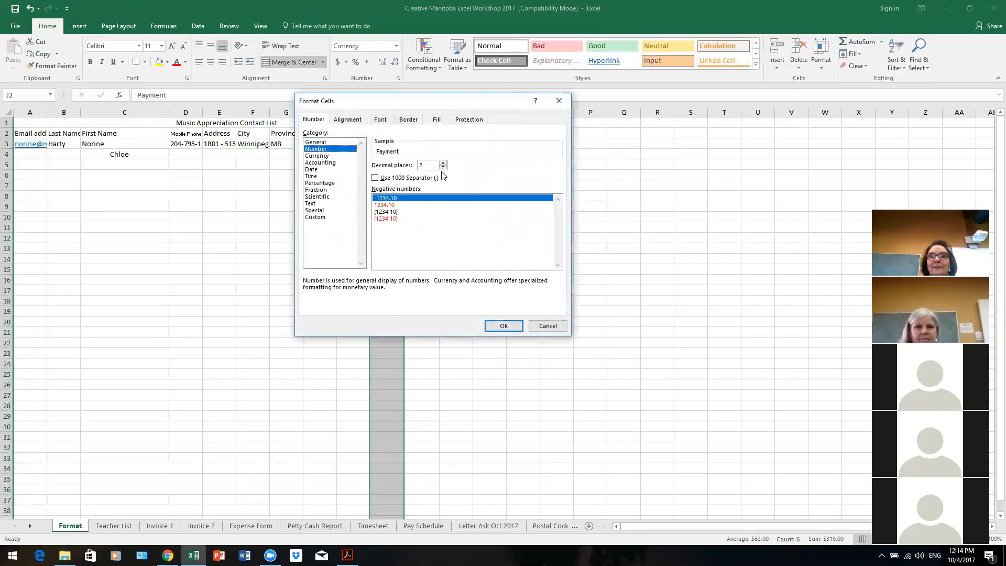
pyautogui.click(444, 167)
pyautogui.click(444, 168)
pyautogui.click(321, 163)
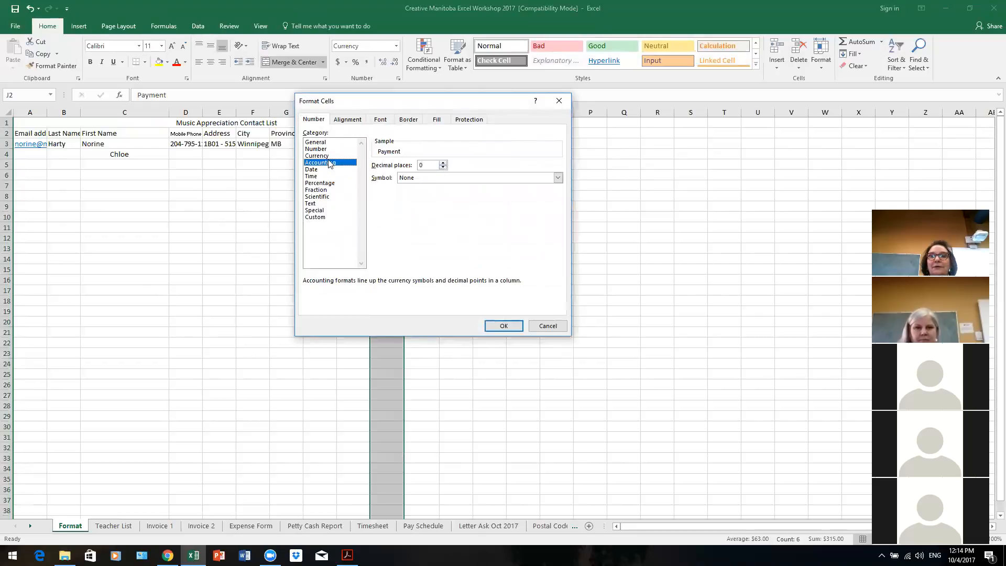
pyautogui.click(559, 178)
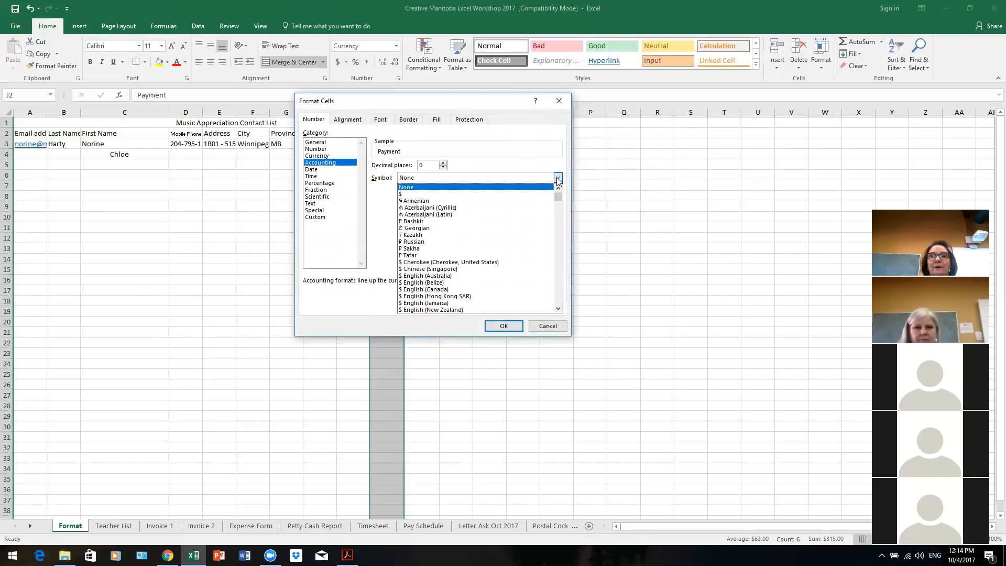
pyautogui.click(322, 155)
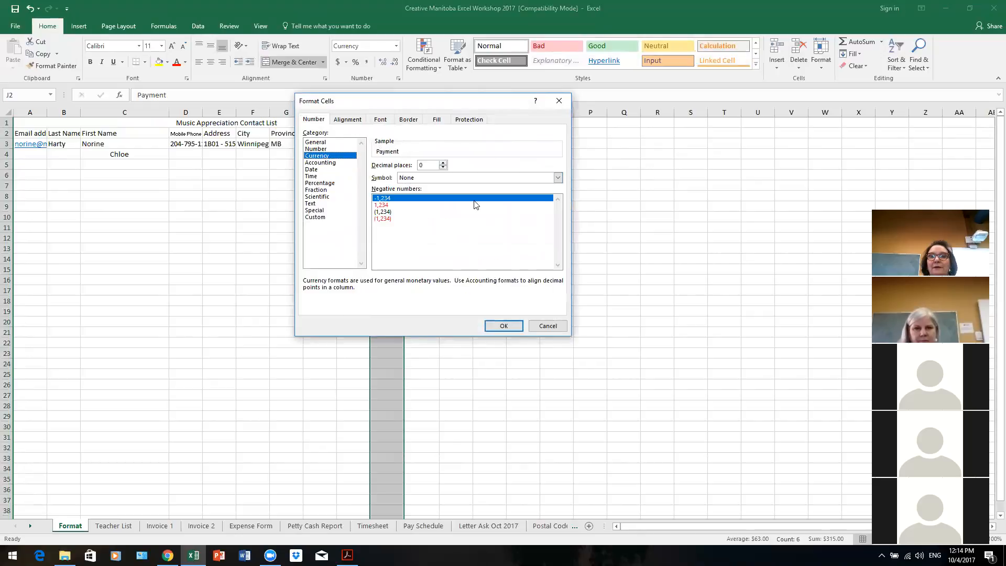
pyautogui.click(559, 178)
pyautogui.click(408, 196)
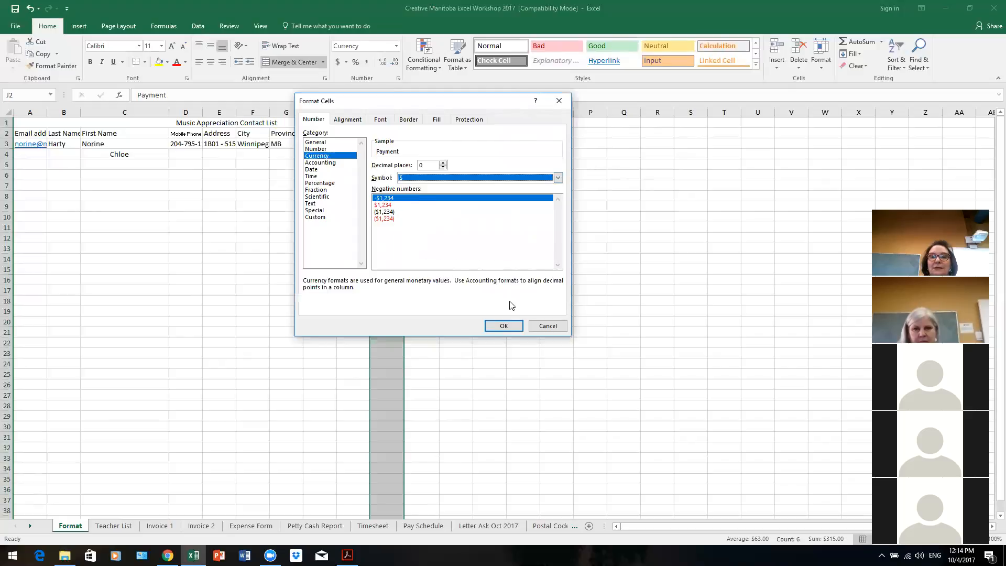
pyautogui.click(503, 326)
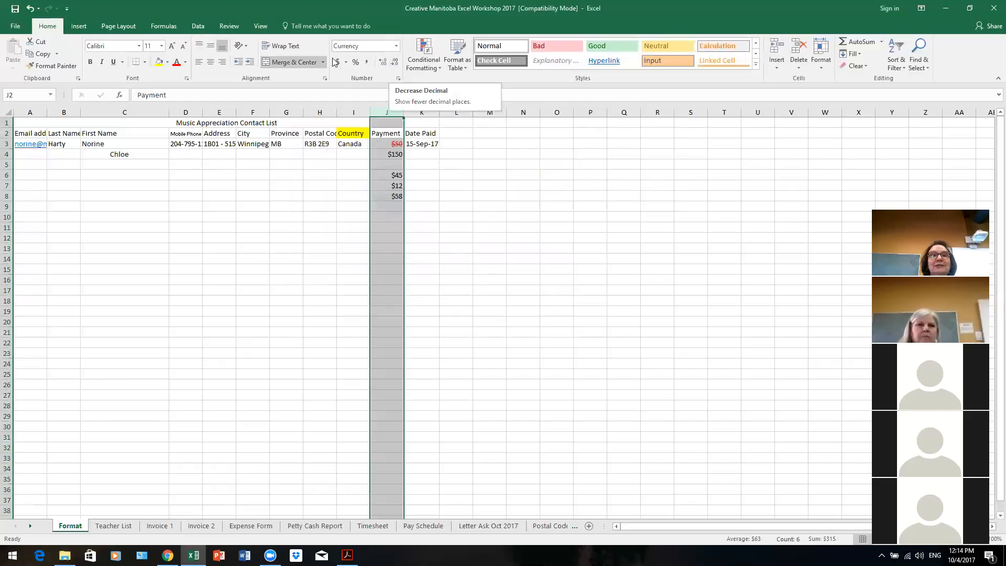
# Step: Increase the decimals shown in the Payment column to four places
pyautogui.click(382, 65)
pyautogui.click(383, 65)
pyautogui.click(382, 66)
pyautogui.click(383, 67)
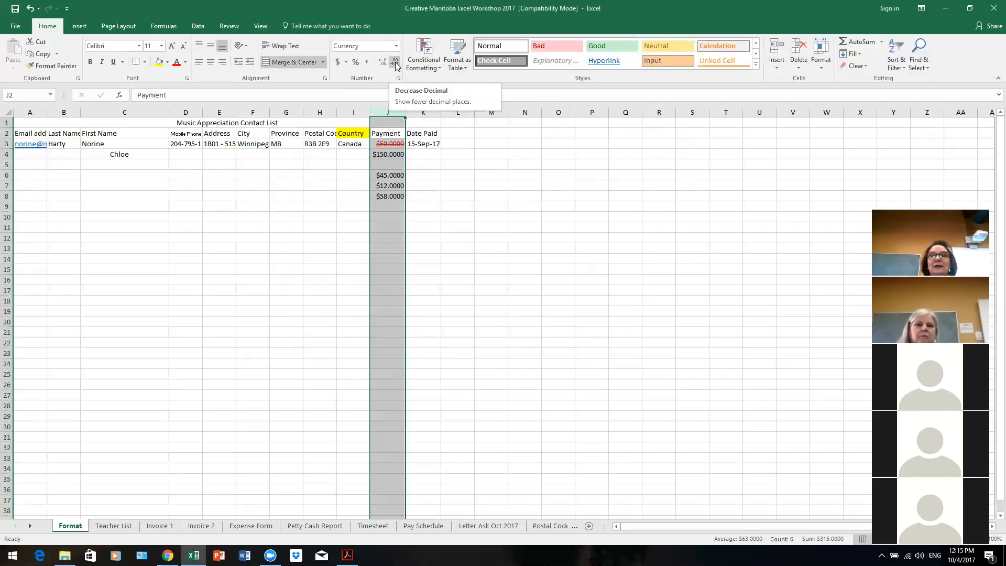
# Step: Decrease the decimals shown in the Payment column to zero places and deselect the column
pyautogui.click(397, 65)
pyautogui.click(397, 66)
pyautogui.click(398, 65)
pyautogui.click(398, 65)
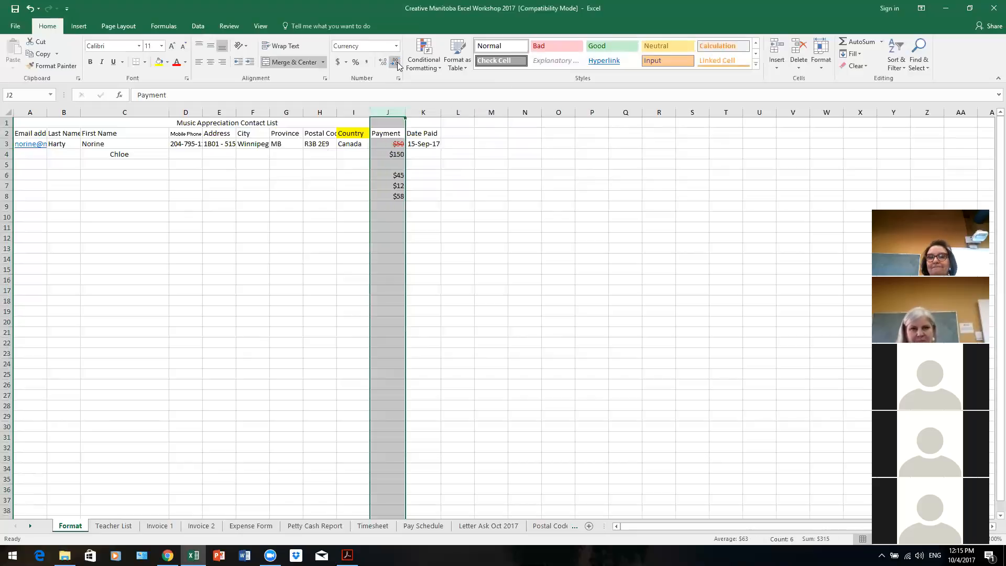
pyautogui.click(504, 245)
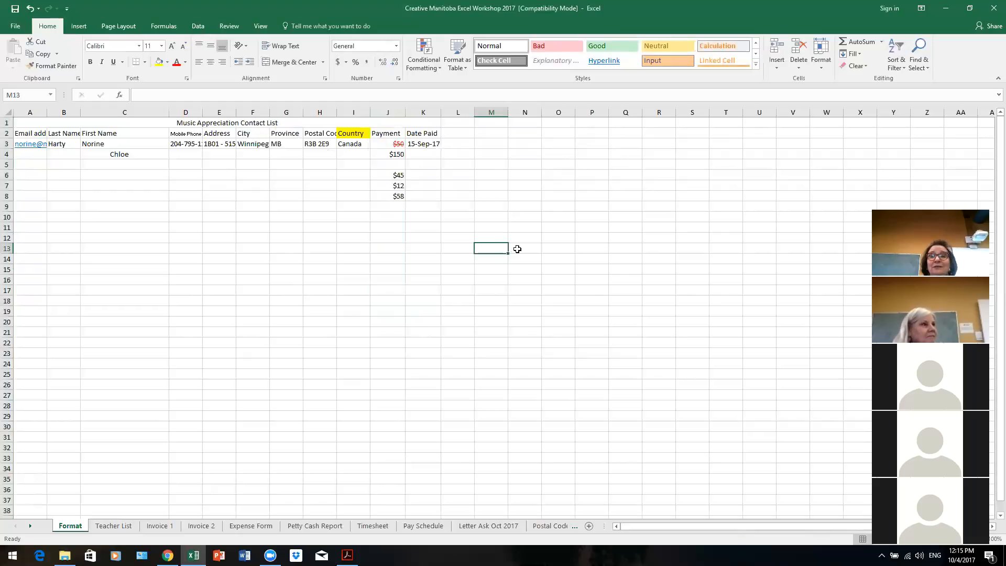
pyautogui.click(464, 135)
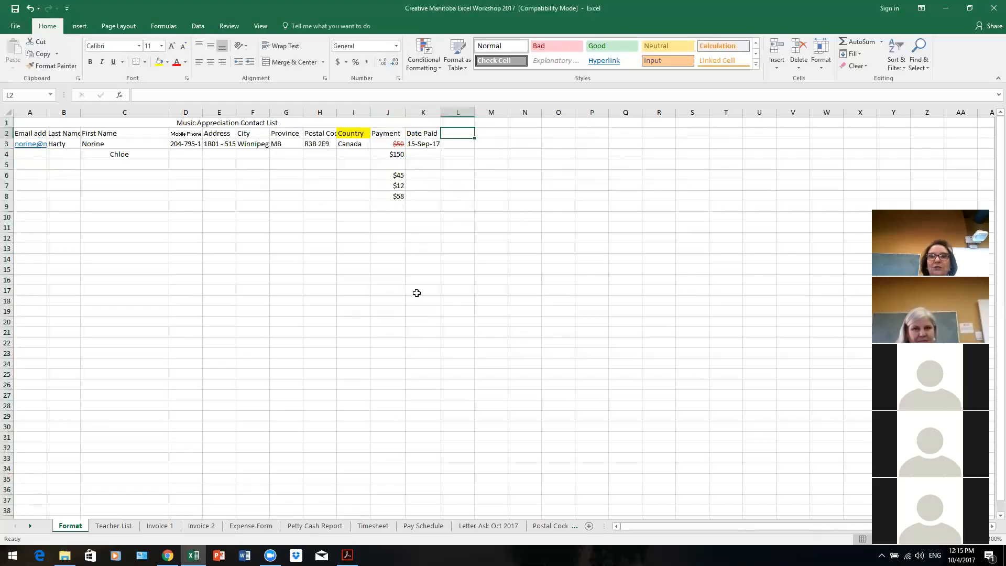
# Step: Total the payments in J10 with the SUM function over the range J3:J8
pyautogui.click(398, 219)
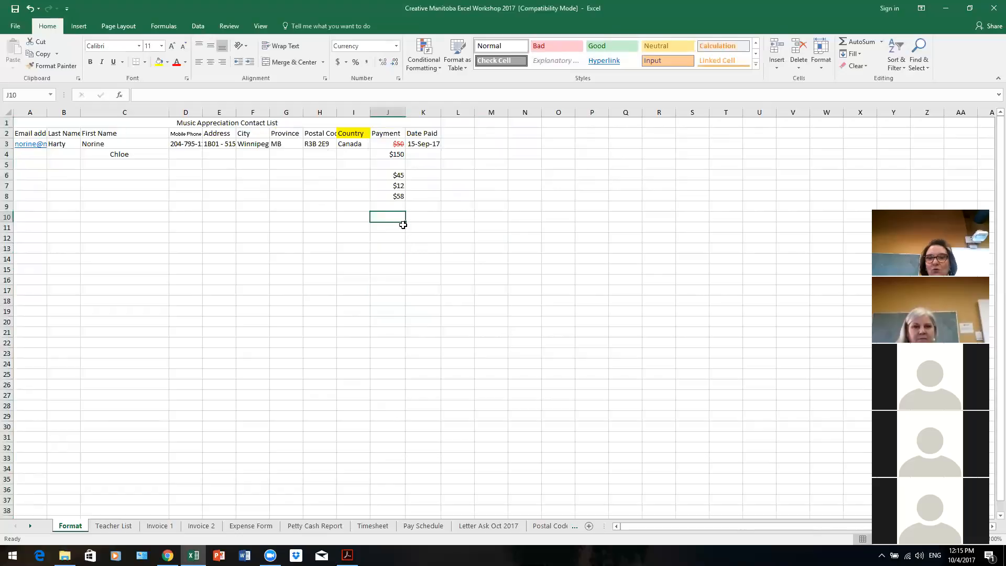
pyautogui.write('=')
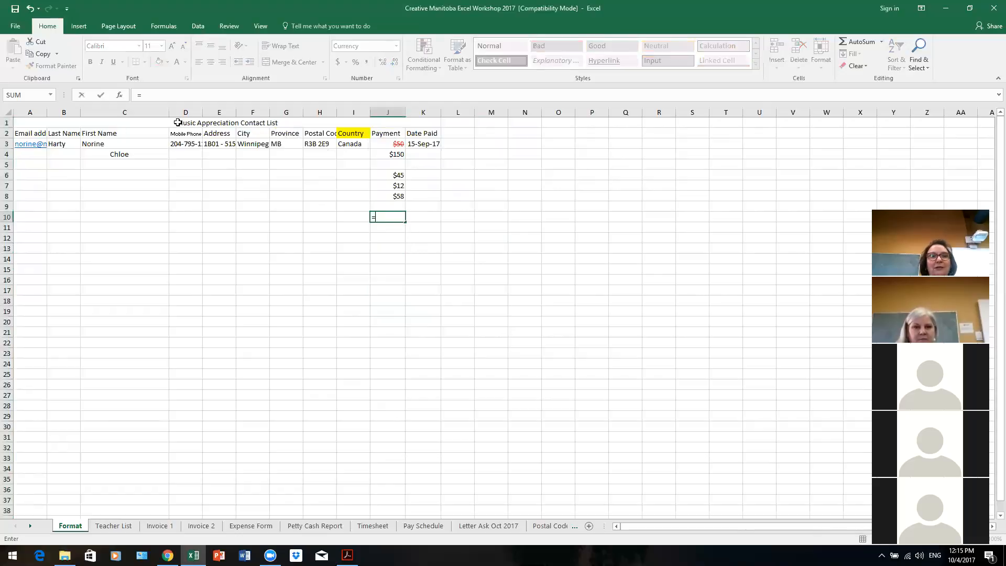
pyautogui.click(36, 95)
pyautogui.moveTo(507, 189); pyautogui.dragTo(729, 189)
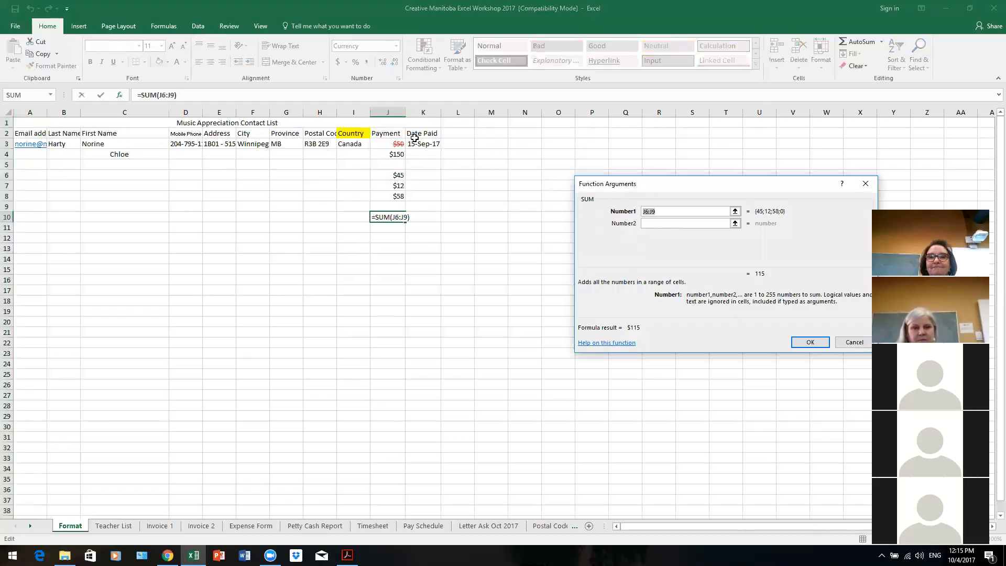
pyautogui.moveTo(391, 143); pyautogui.dragTo(394, 197)
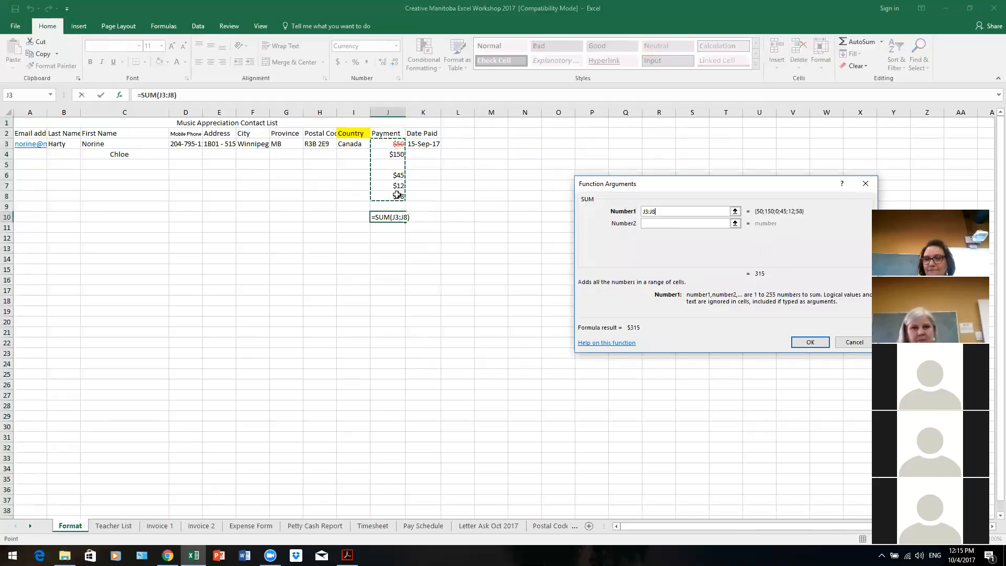
pyautogui.press('Return')
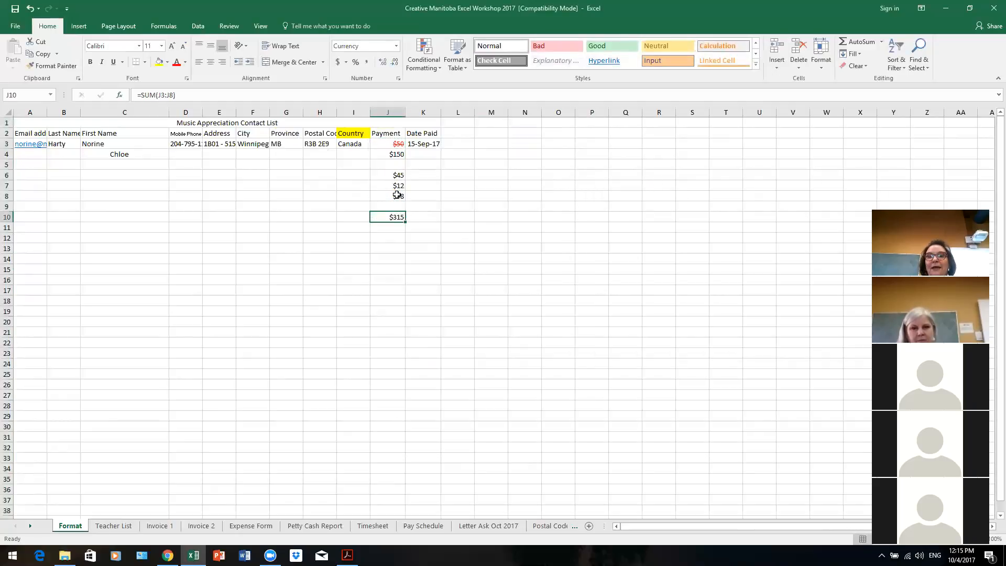
# Step: Add the column heading Percentage in L2, beside Date Paid
pyautogui.click(460, 133)
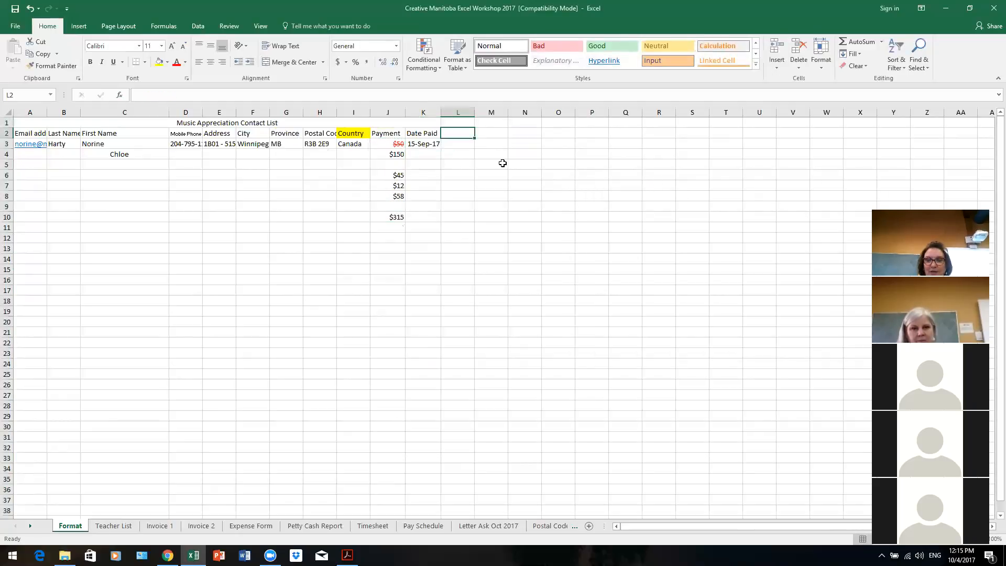
pyautogui.write('Perce')
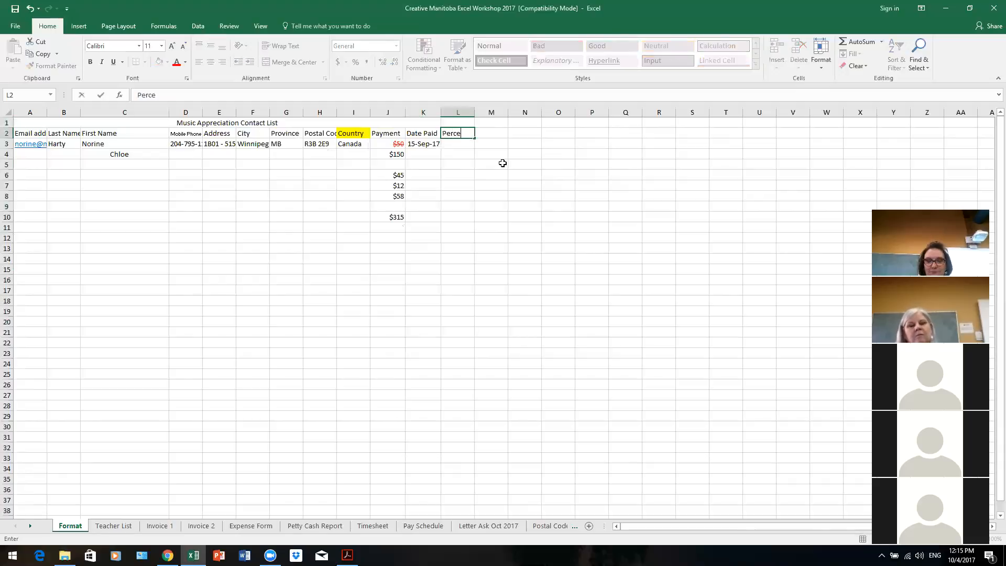
pyautogui.write('ntaggg')
pyautogui.press('BackSpace')
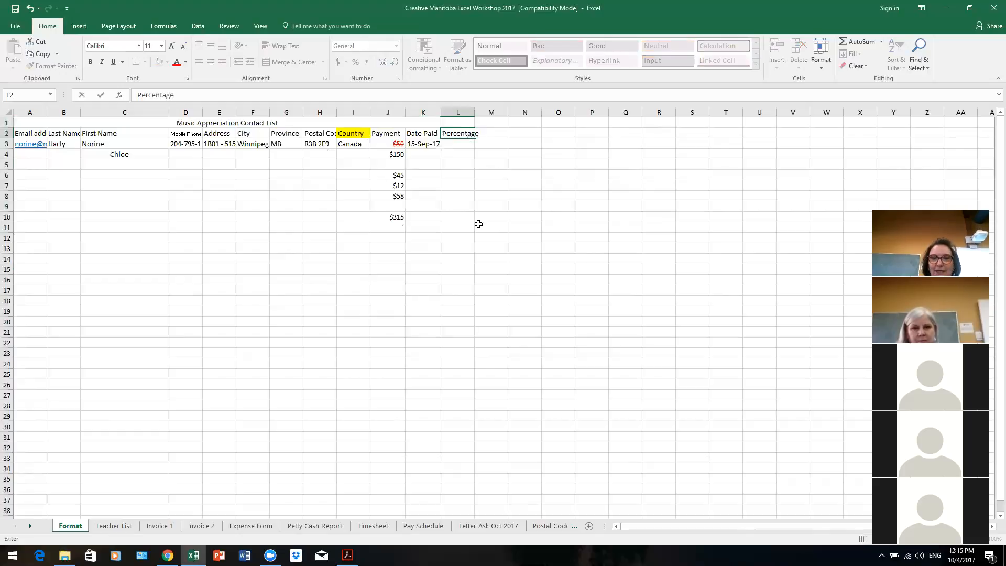
pyautogui.click(527, 245)
# Step: Enter the formula =J4/J10 in L4 to calculate that payment's share of the total
pyautogui.click(466, 155)
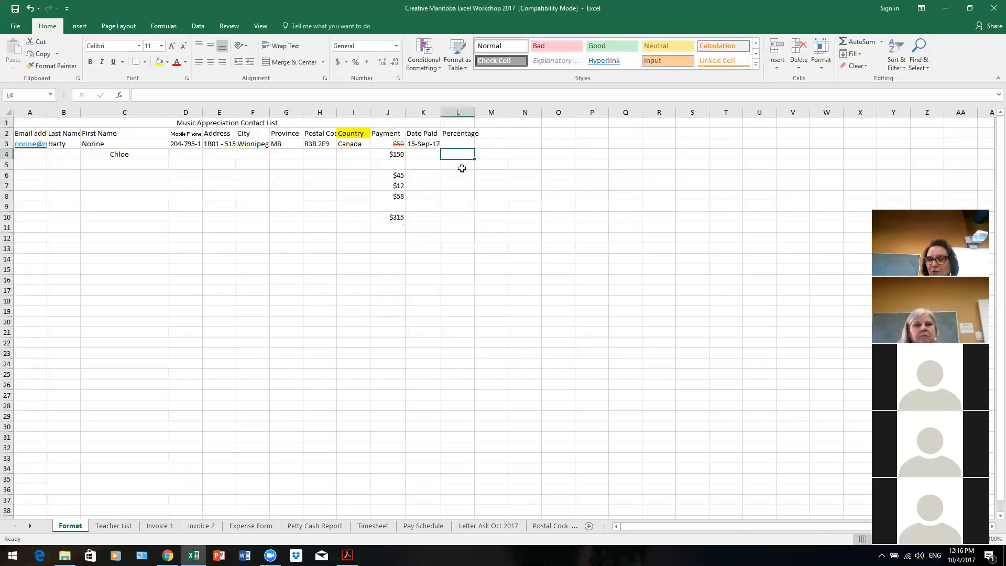
pyautogui.write('=')
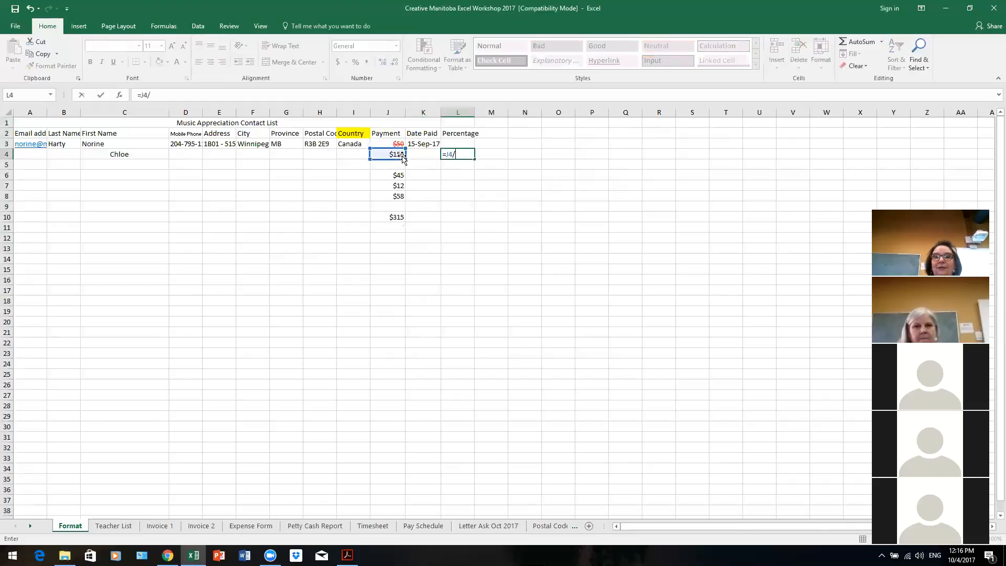
pyautogui.write('/')
pyautogui.click(398, 216)
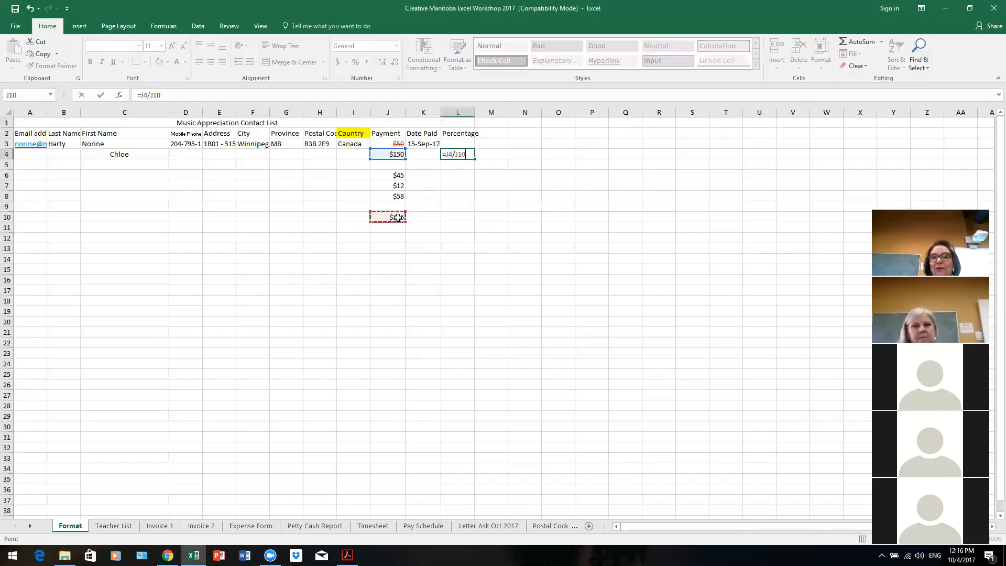
pyautogui.press('Return')
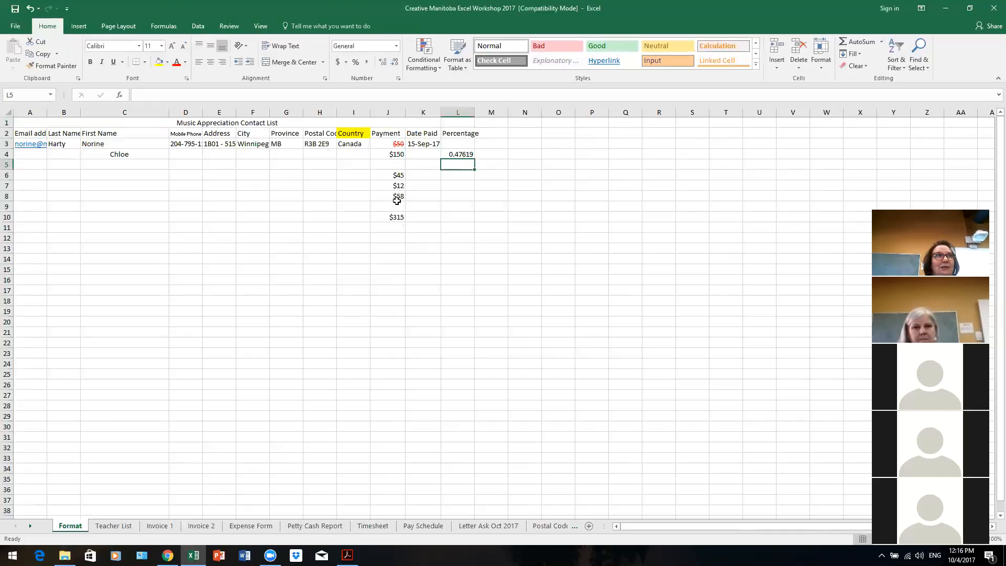
# Step: Format the entire Percentage column L as Percentage with 2 decimal places
pyautogui.click(452, 155)
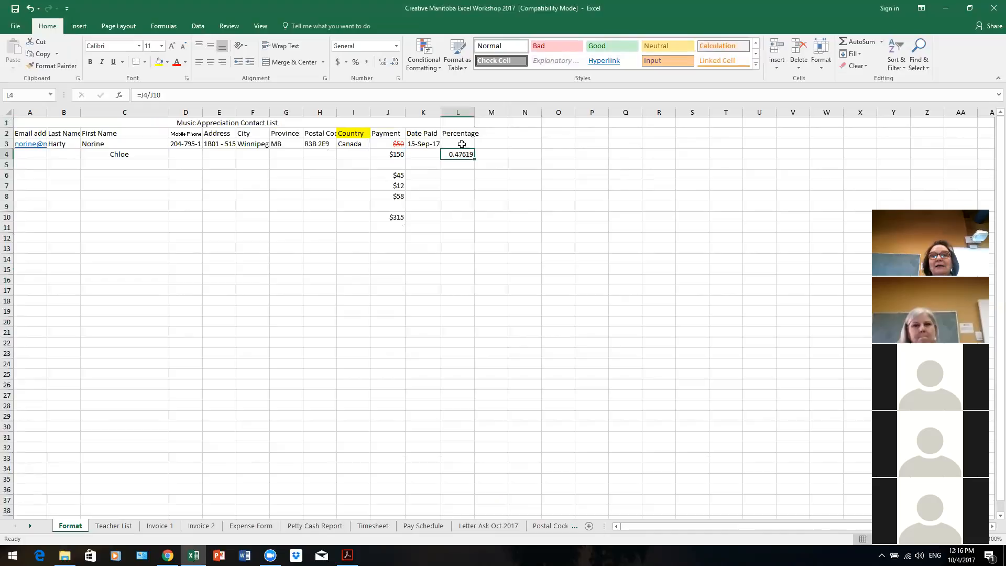
pyautogui.click(466, 111)
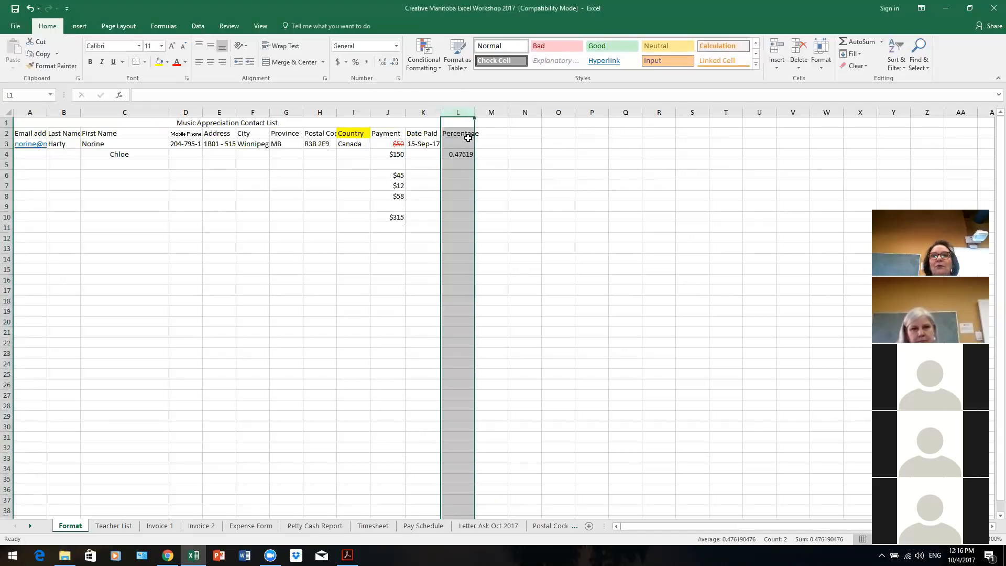
pyautogui.rightClick(459, 112)
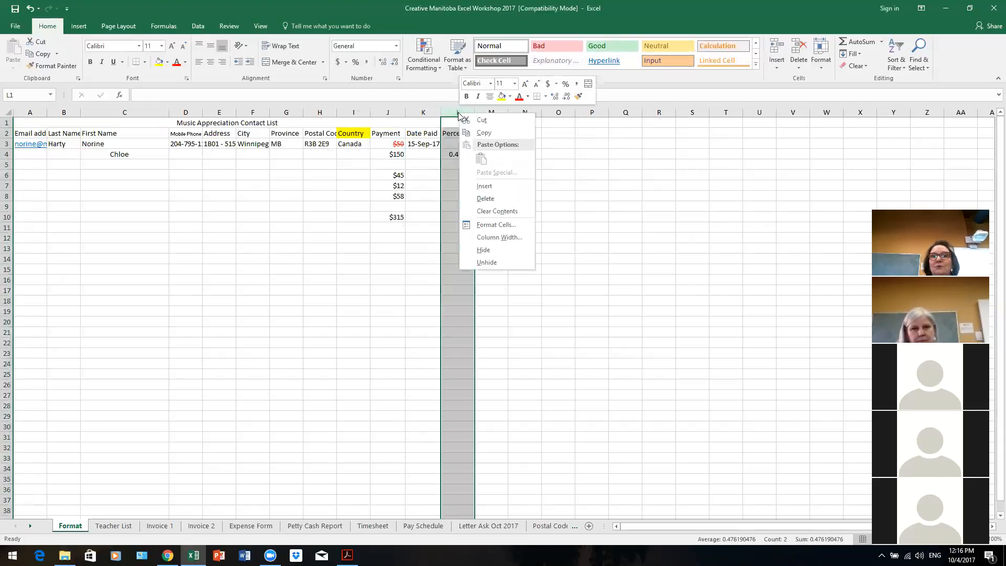
pyautogui.click(503, 224)
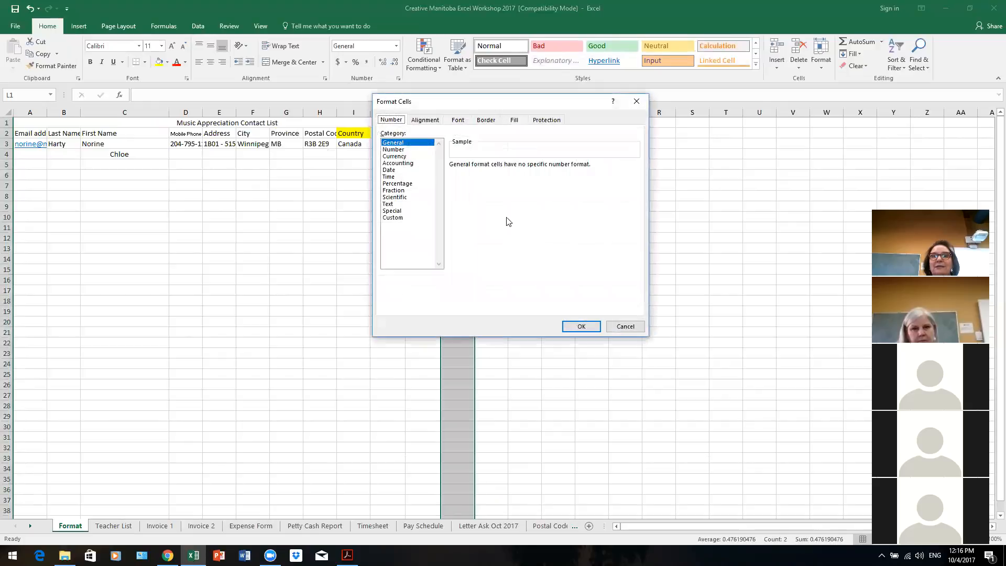
pyautogui.click(406, 185)
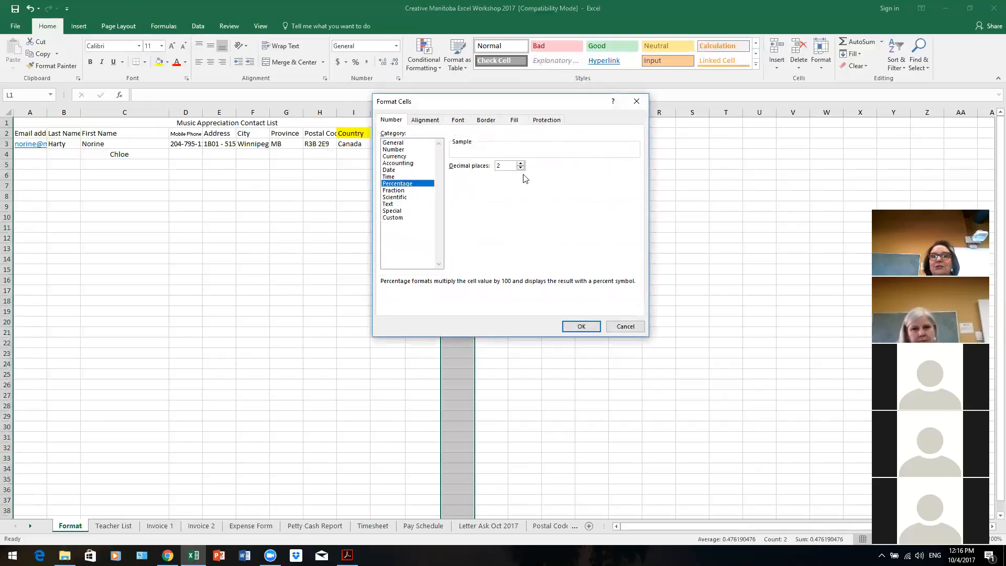
pyautogui.click(582, 327)
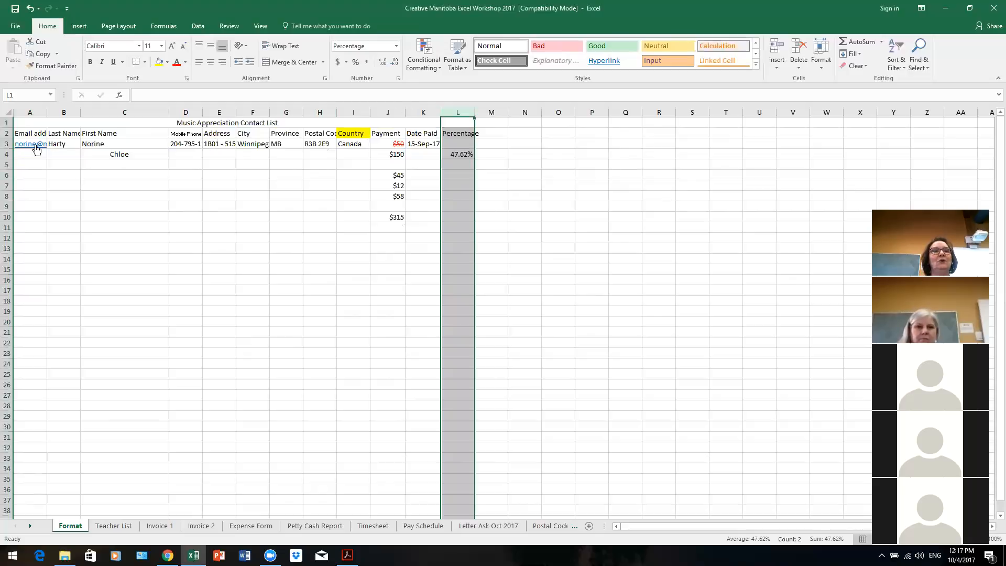
# Step: Change the font of the entire worksheet to Arial Black at size 22
pyautogui.click(7, 111)
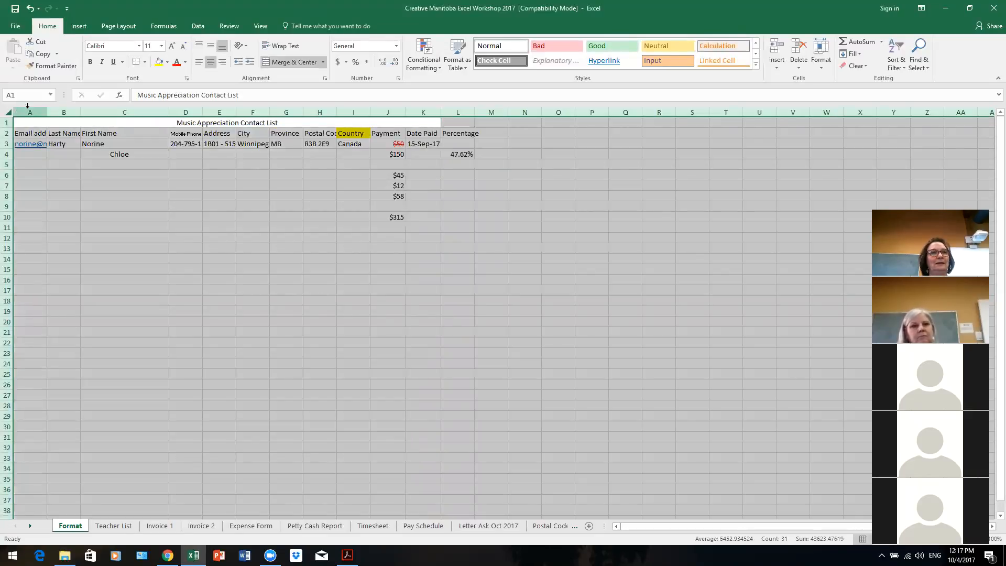
pyautogui.click(139, 46)
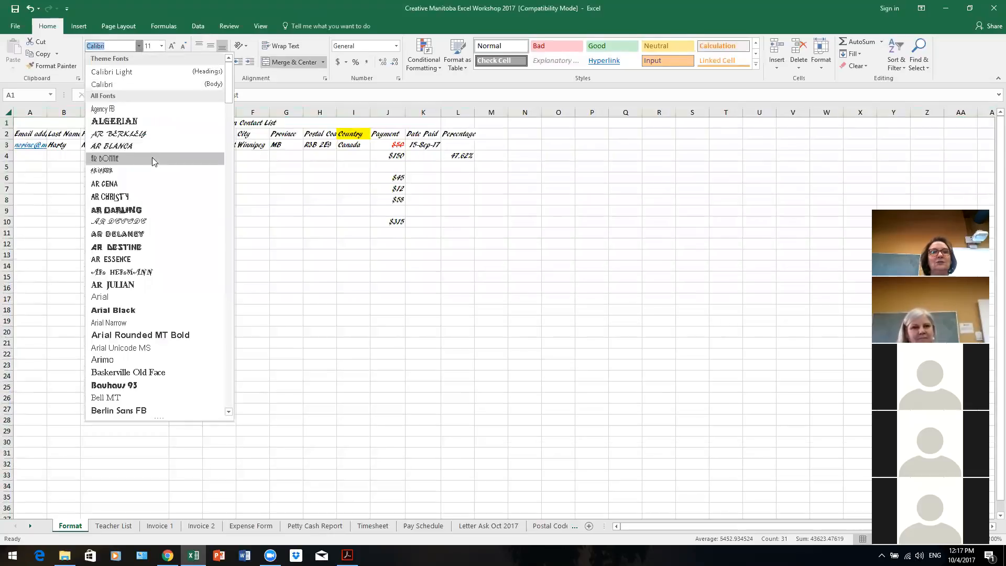
pyautogui.click(173, 308)
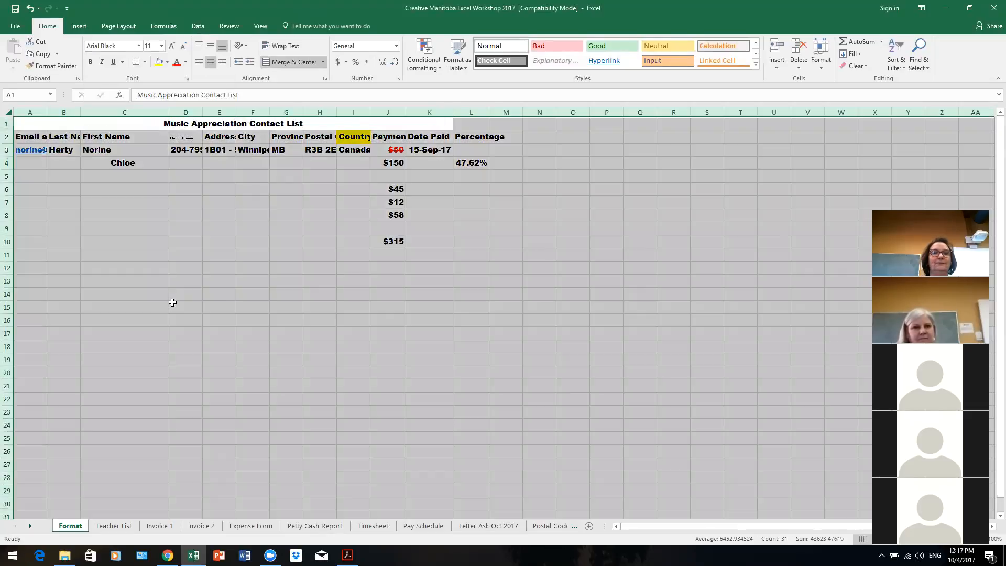
pyautogui.click(162, 47)
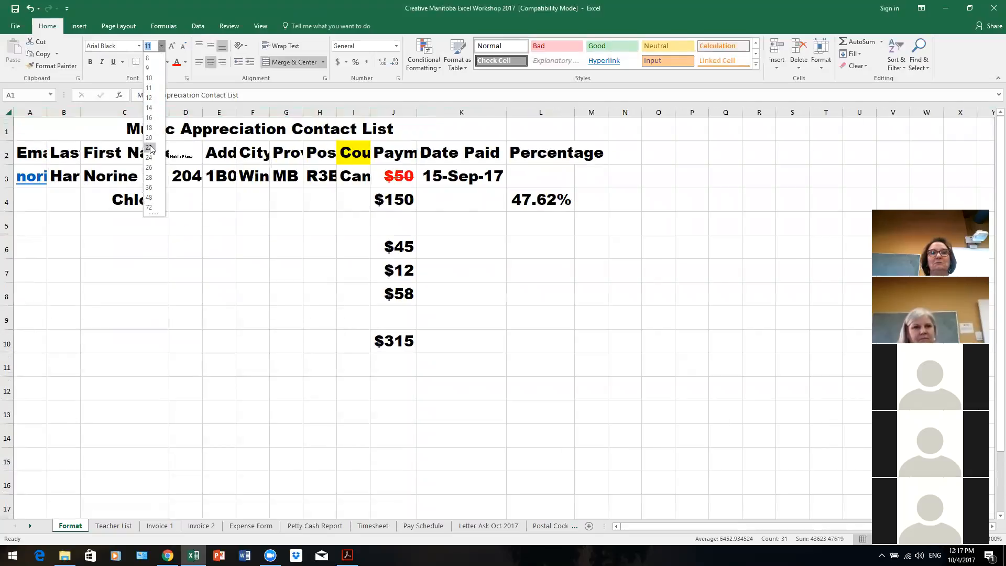
pyautogui.click(150, 147)
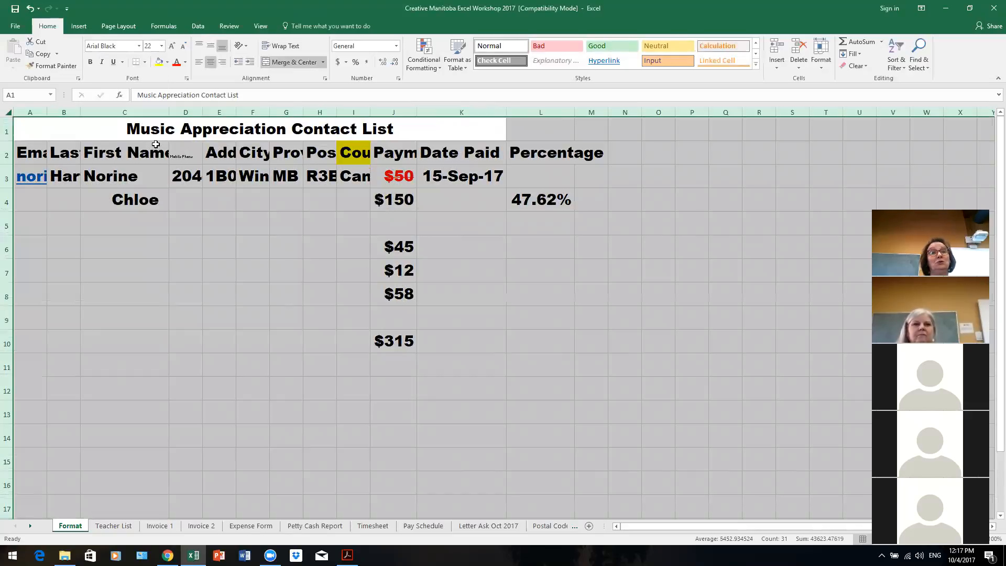
# Step: Make the whole worksheet bold, trying italics on it and removing them again
pyautogui.click(103, 63)
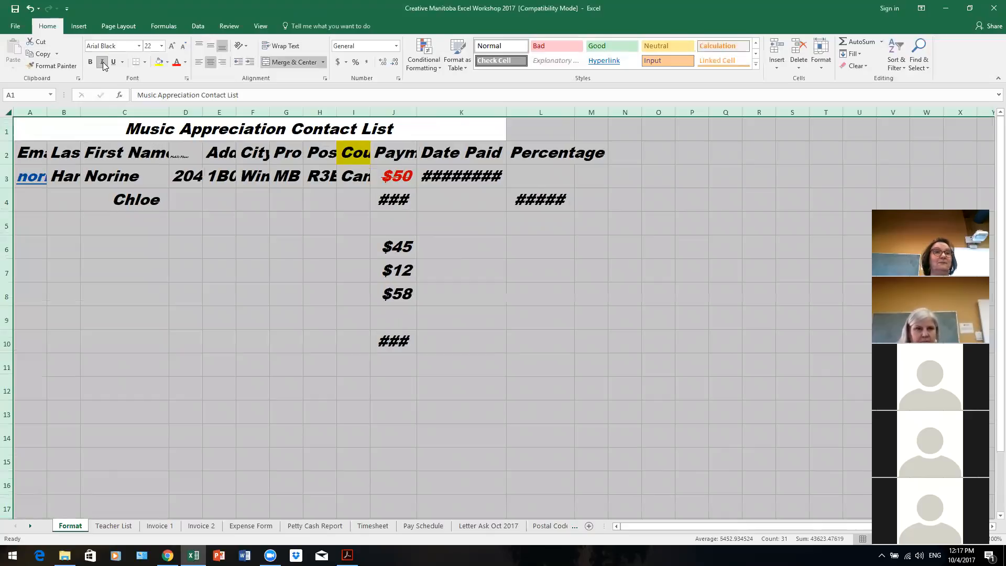
pyautogui.click(90, 63)
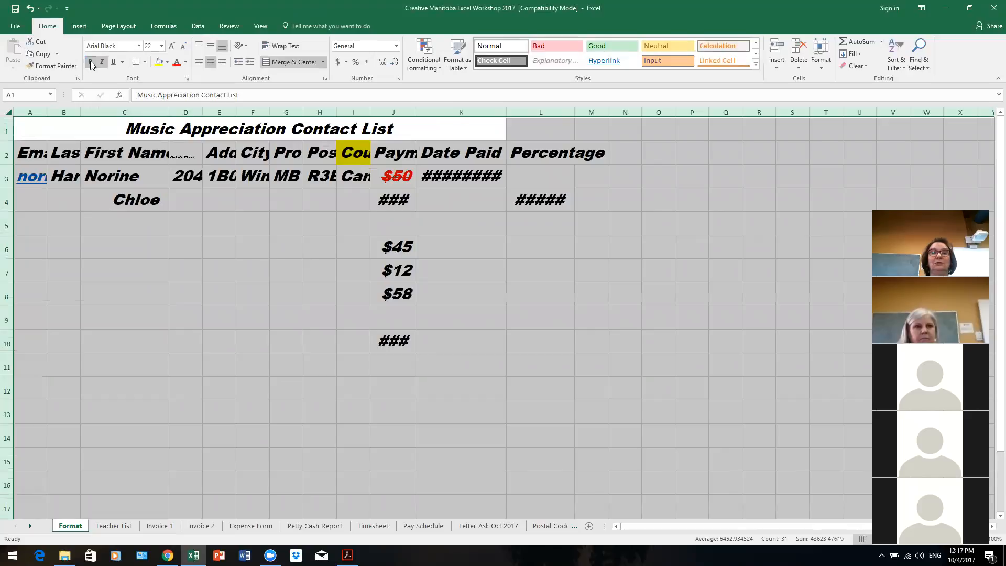
pyautogui.click(103, 63)
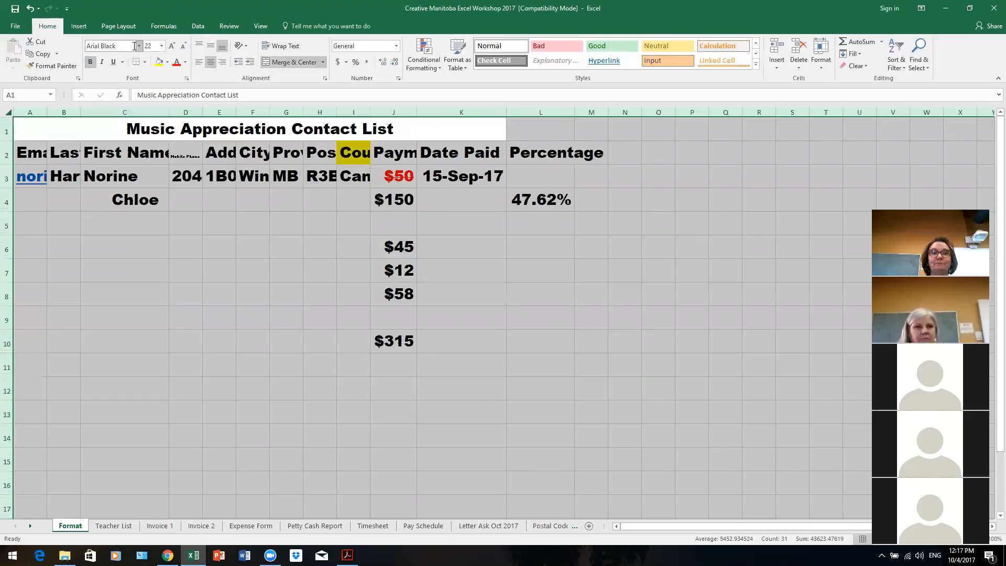
# Step: Set the font of the entire worksheet to Calibri at size 11
pyautogui.click(140, 46)
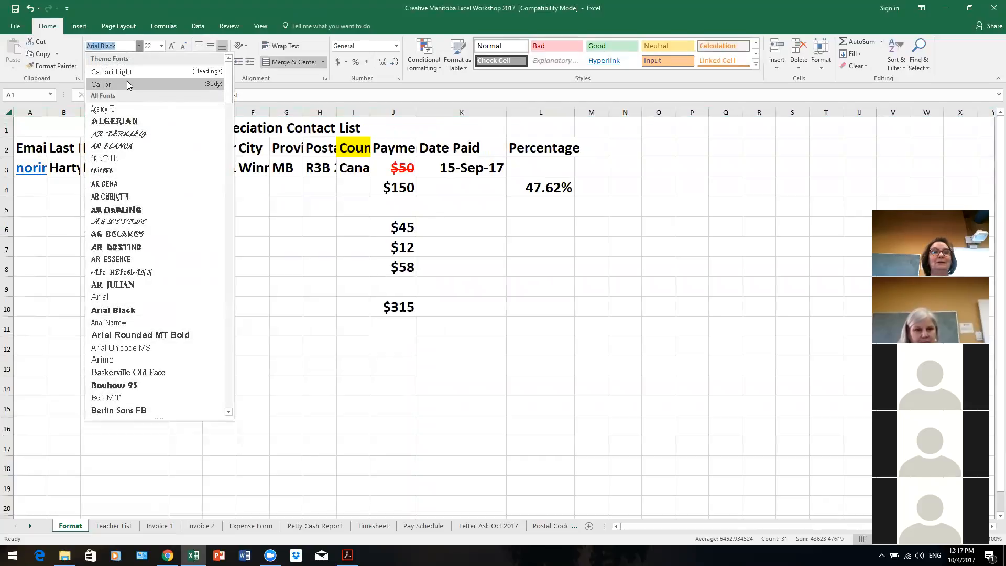
pyautogui.click(137, 86)
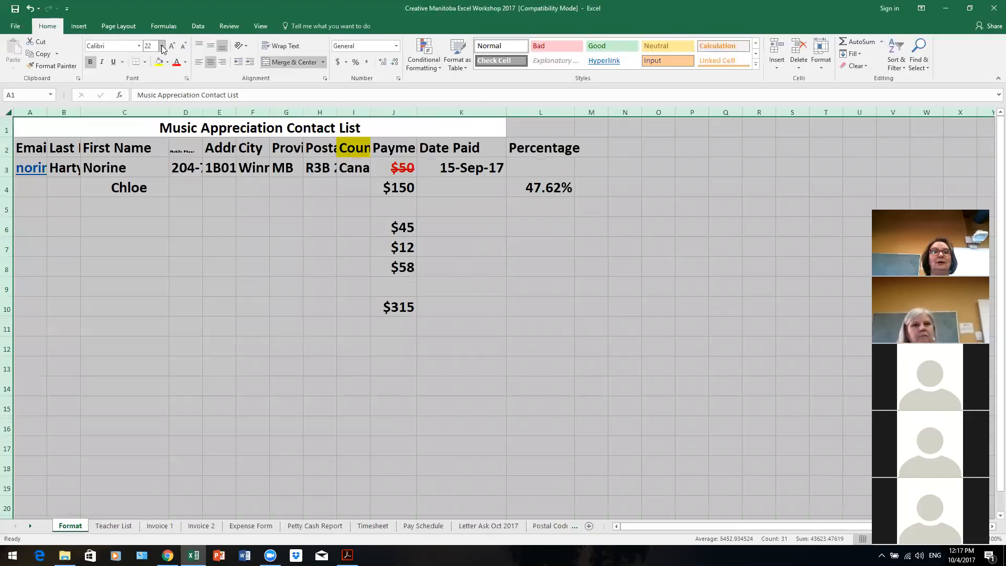
pyautogui.click(162, 46)
pyautogui.click(156, 88)
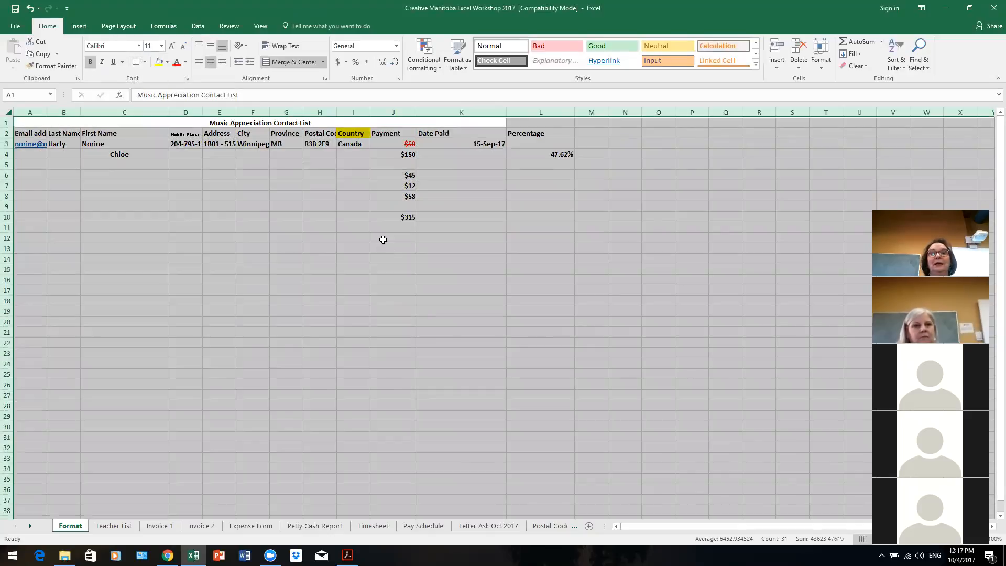
pyautogui.click(385, 240)
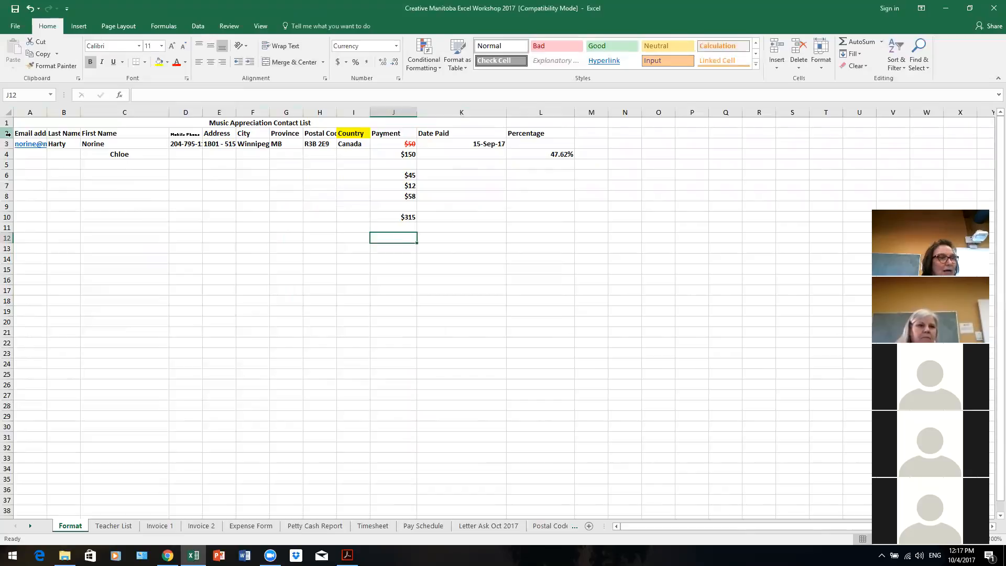
# Step: Widen columns A through K together to one equal width that fits the headings
pyautogui.moveTo(30, 113); pyautogui.dragTo(431, 113)
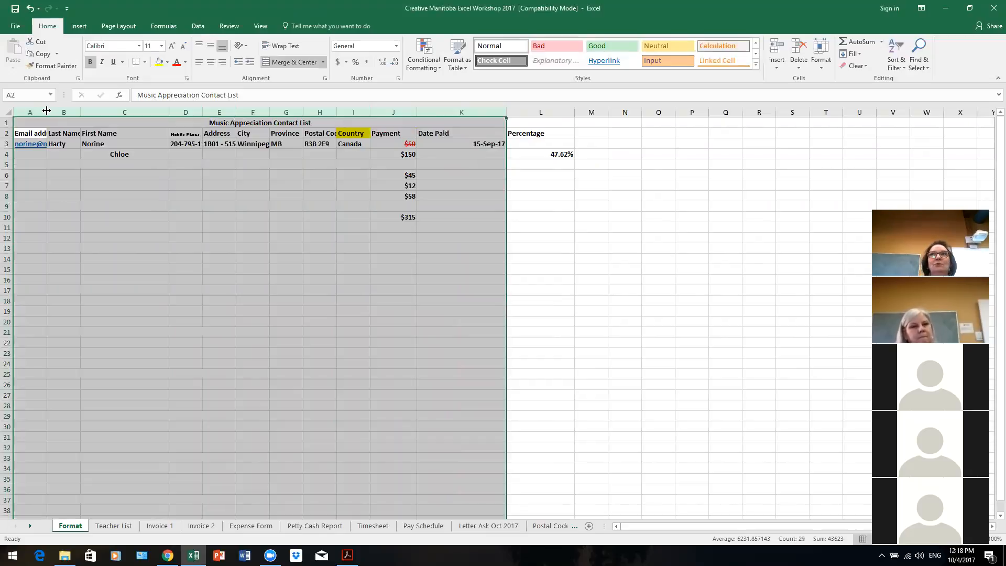
pyautogui.moveTo(47, 111); pyautogui.dragTo(72, 110)
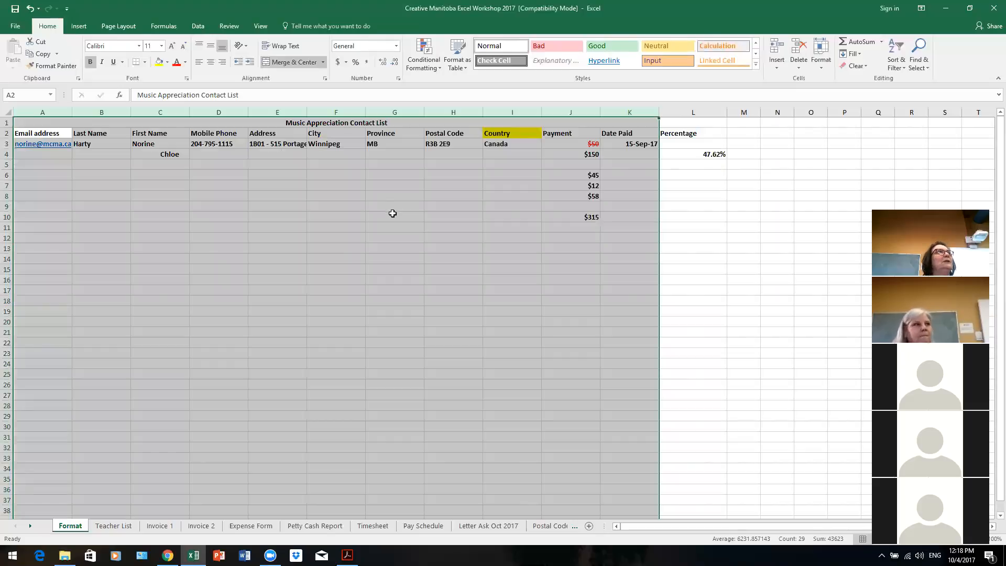
pyautogui.click(256, 229)
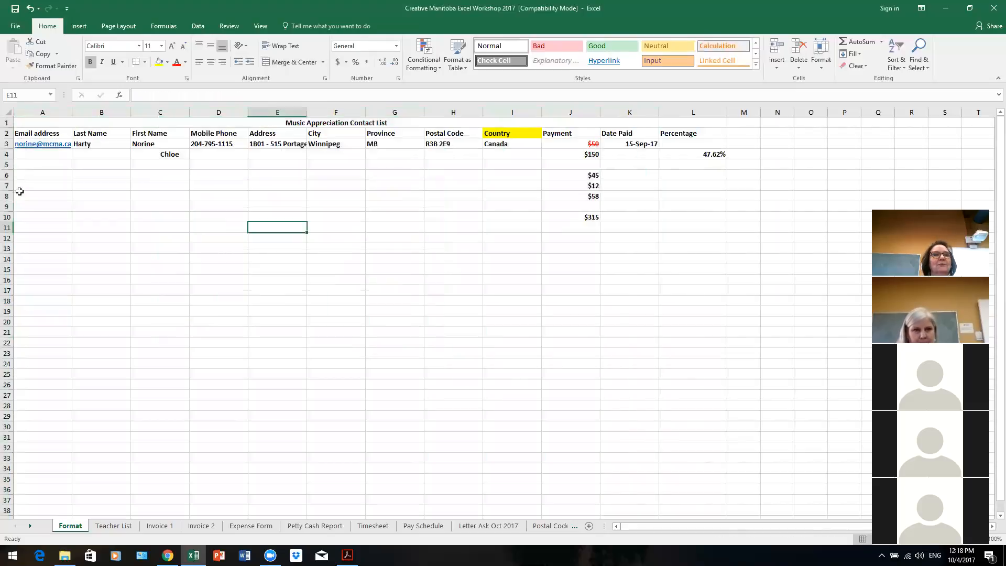
# Step: Enlarge rows 1 through 17 together by hand, and set their row height to exactly 30
pyautogui.moveTo(8, 126); pyautogui.dragTo(8, 290)
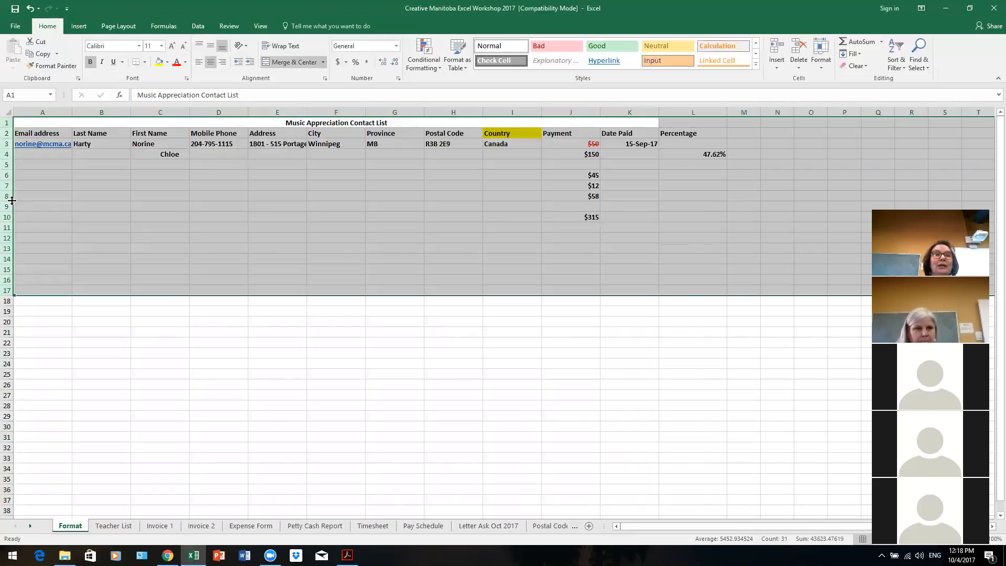
pyautogui.moveTo(9, 200); pyautogui.dragTo(8, 224)
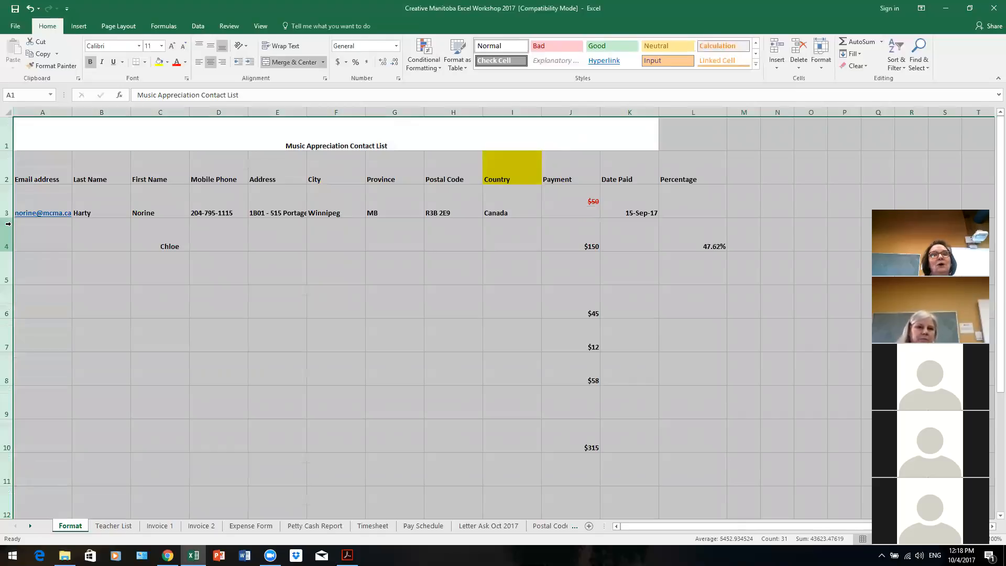
pyautogui.rightClick(8, 205)
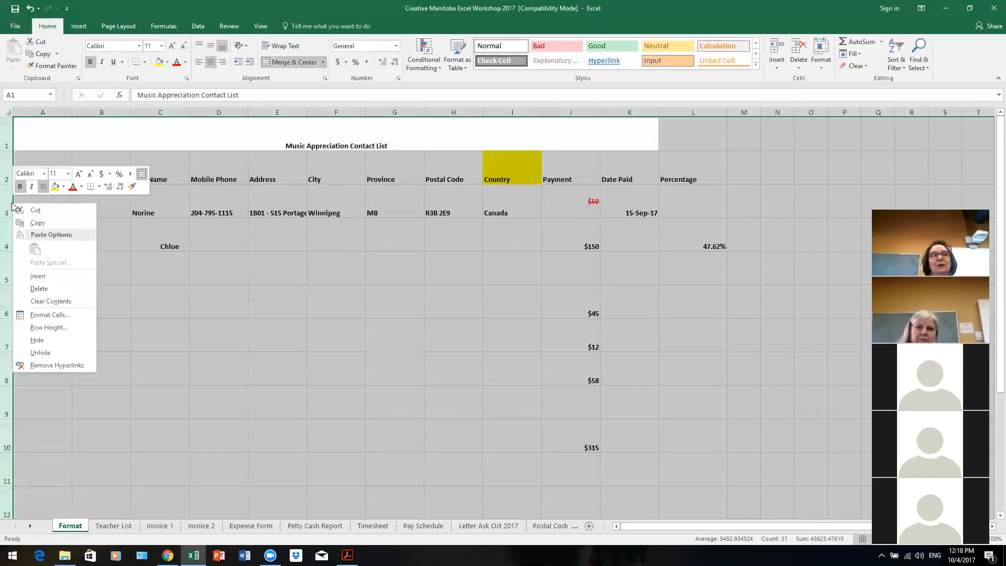
pyautogui.click(85, 333)
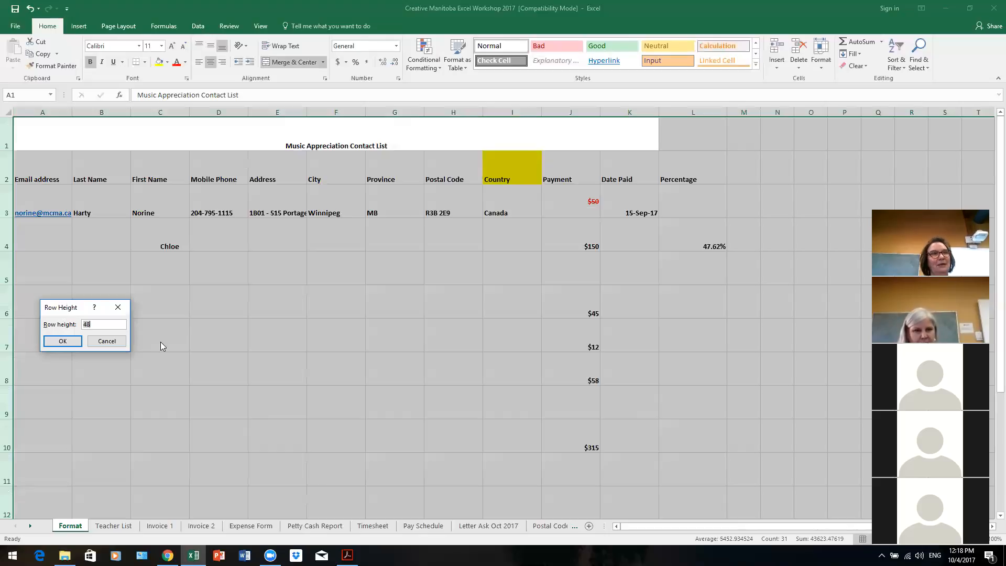
pyautogui.write('30')
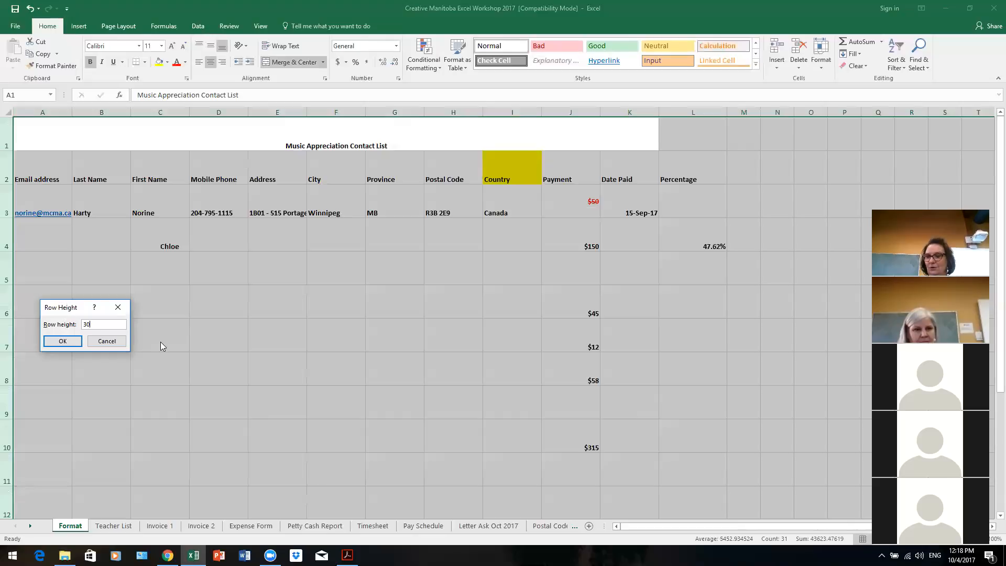
pyautogui.press('Return')
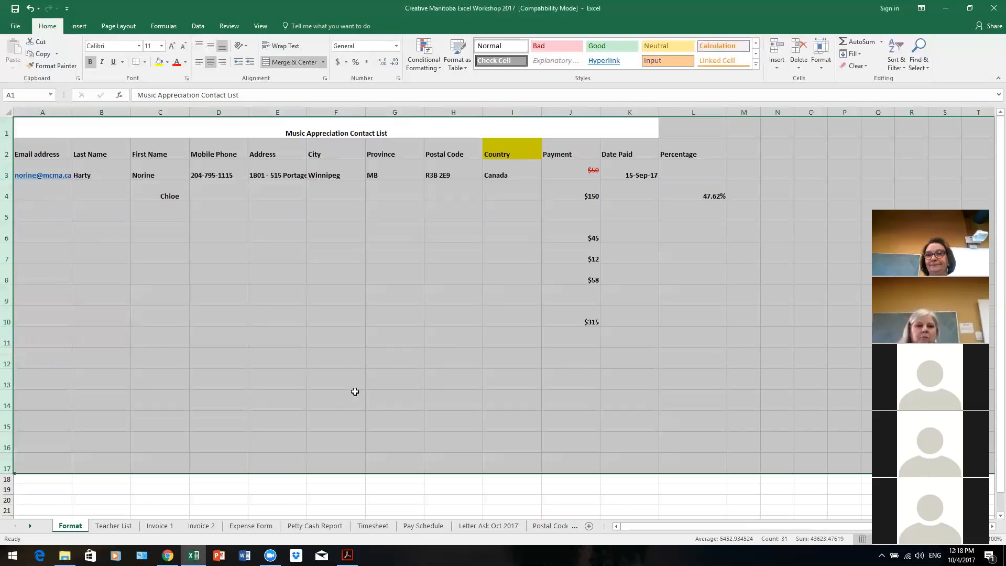
pyautogui.click(391, 367)
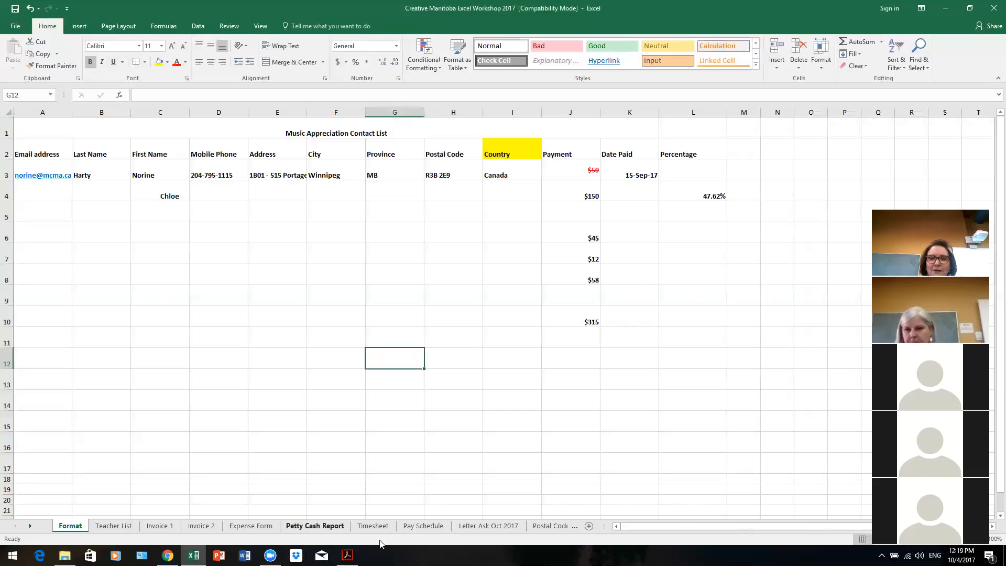
# Step: Look at the Postal Code and Teacher List sheets, and return to the Format sheet
pyautogui.click(559, 528)
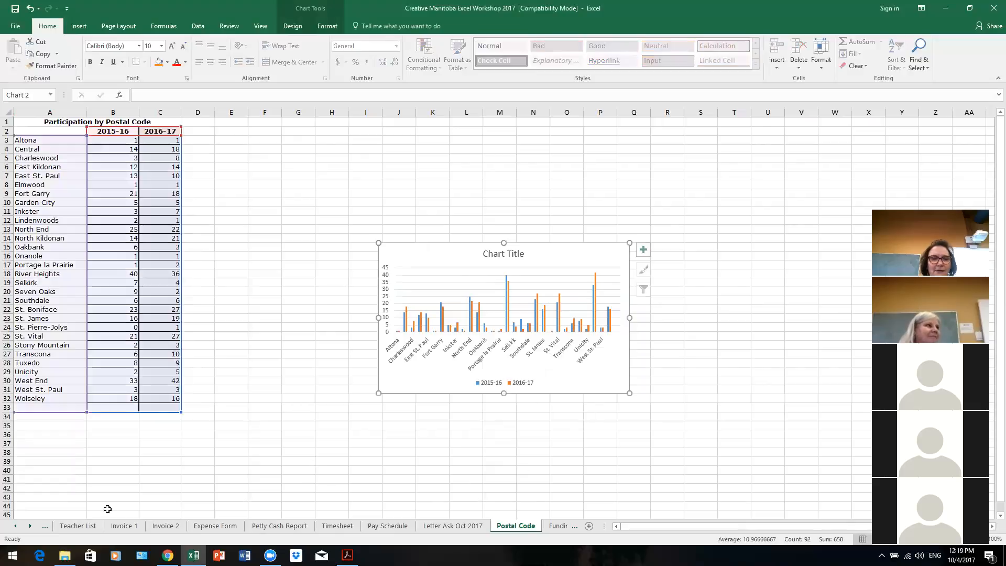
pyautogui.click(73, 527)
pyautogui.click(30, 526)
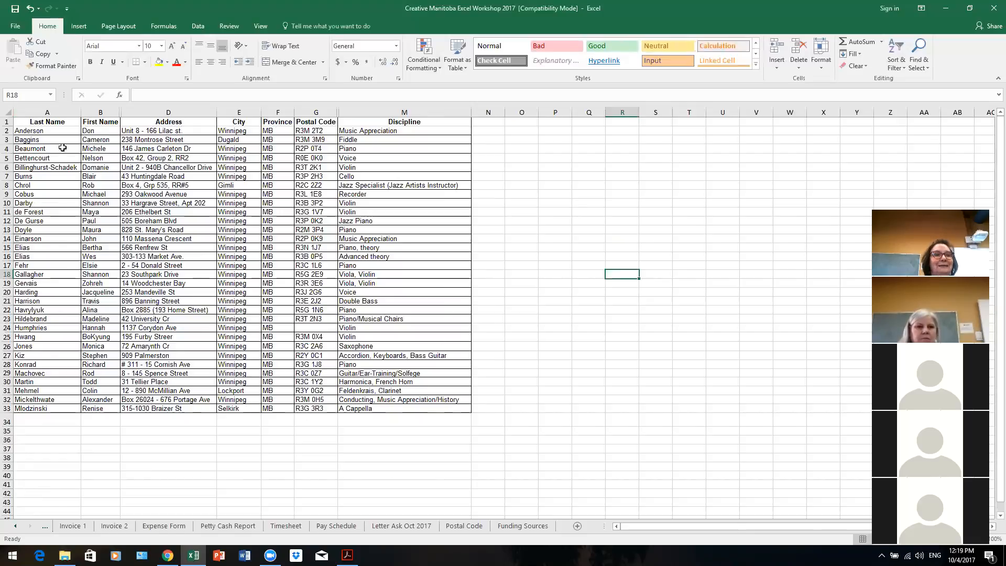
pyautogui.click(16, 525)
pyautogui.click(16, 525)
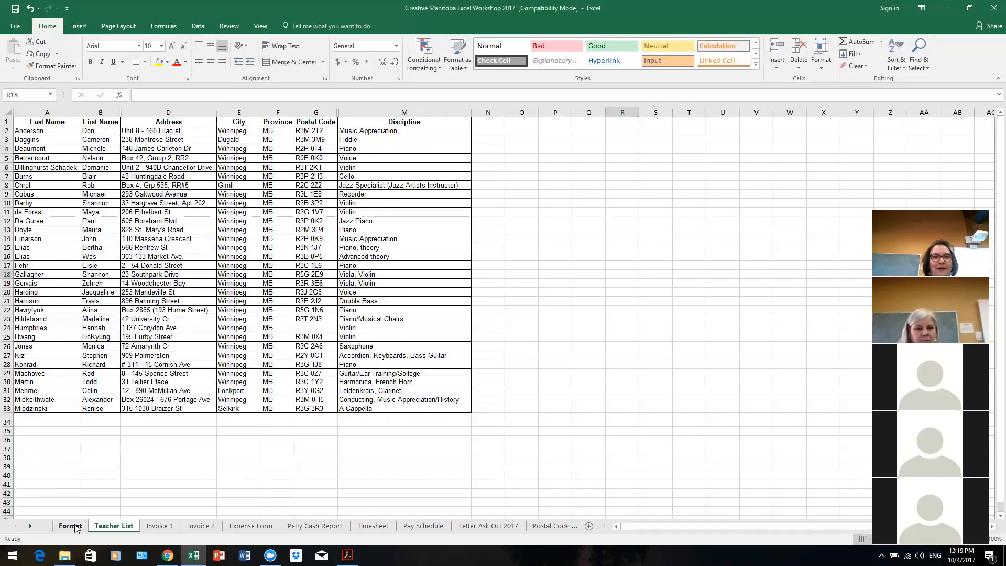
pyautogui.click(69, 526)
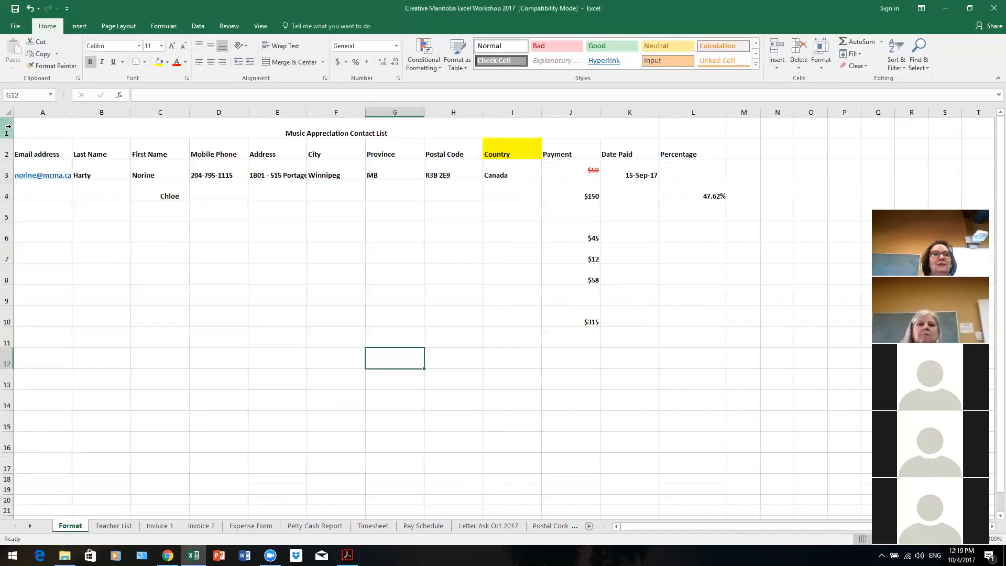
# Step: Add a thick dash-dot outline border around the merged title cell in row 1
pyautogui.click(48, 127)
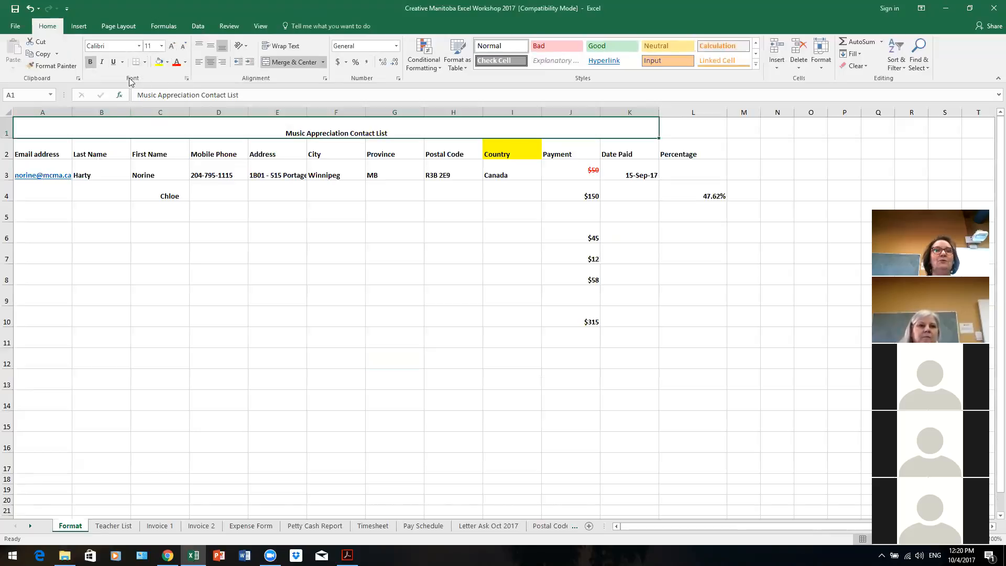
pyautogui.rightClick(72, 128)
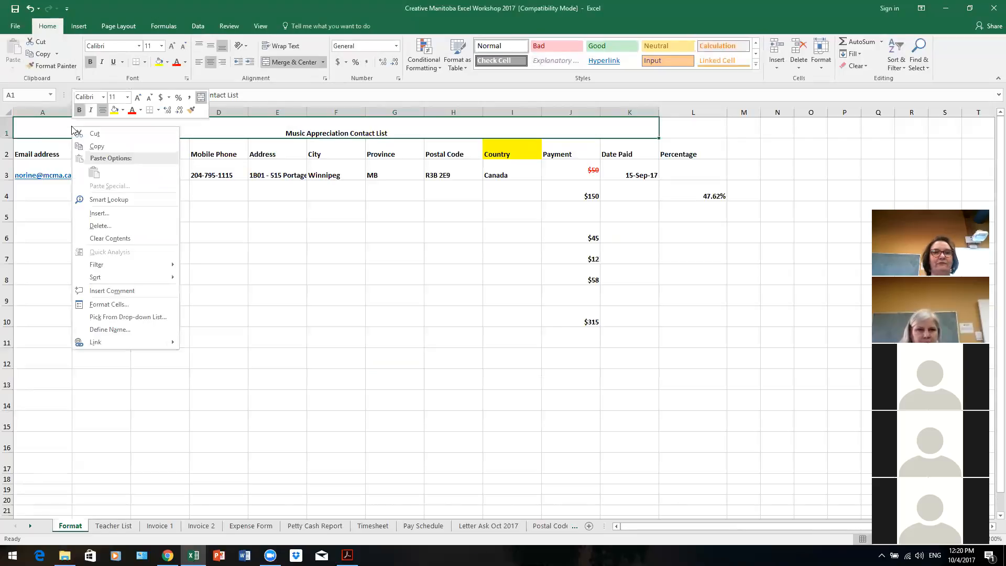
pyautogui.click(164, 307)
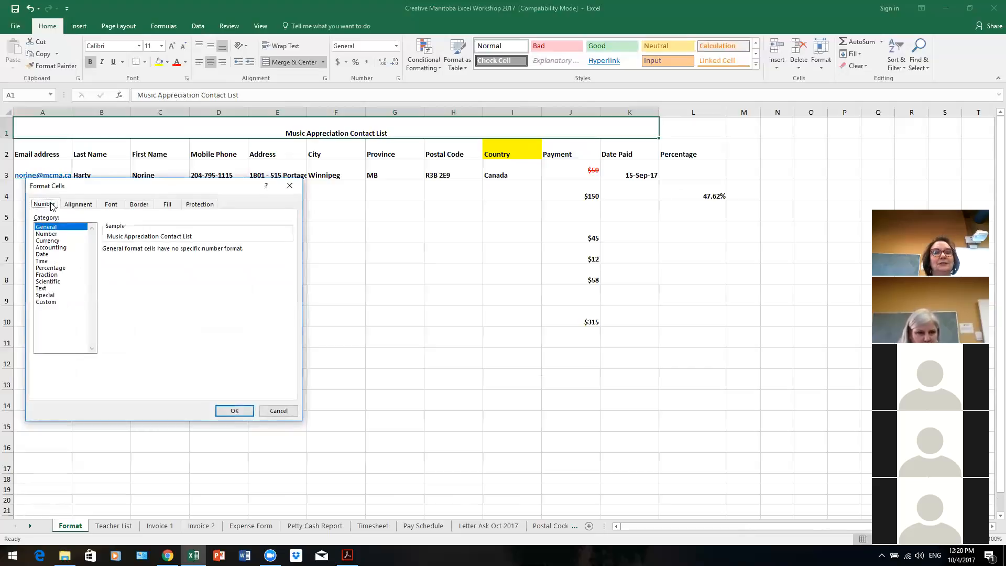
pyautogui.click(141, 205)
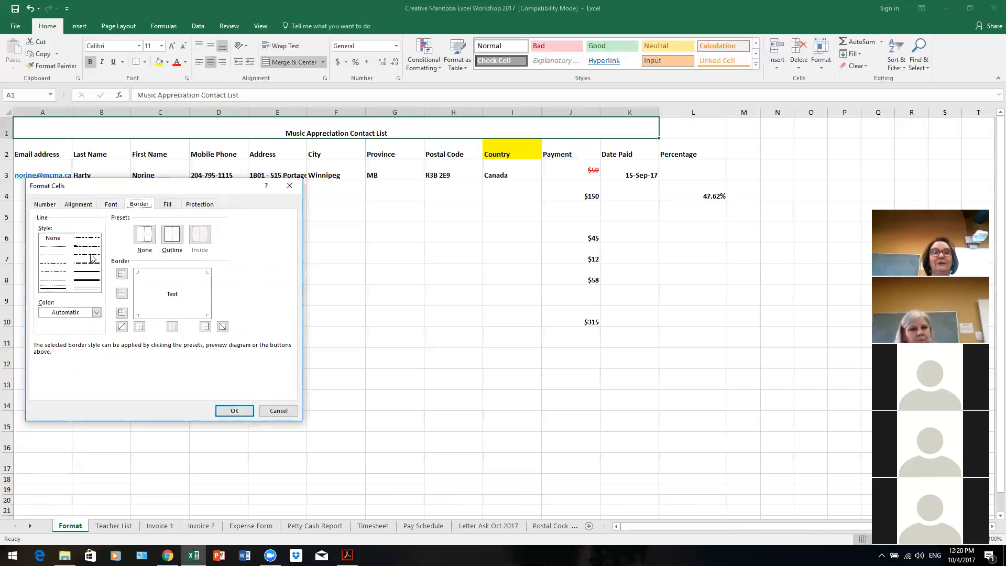
pyautogui.click(91, 256)
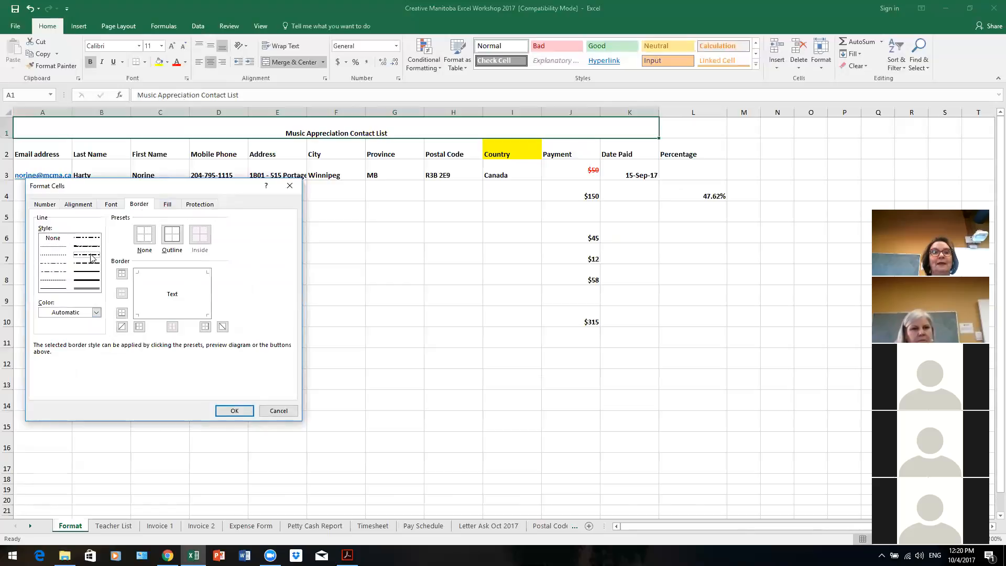
pyautogui.click(177, 235)
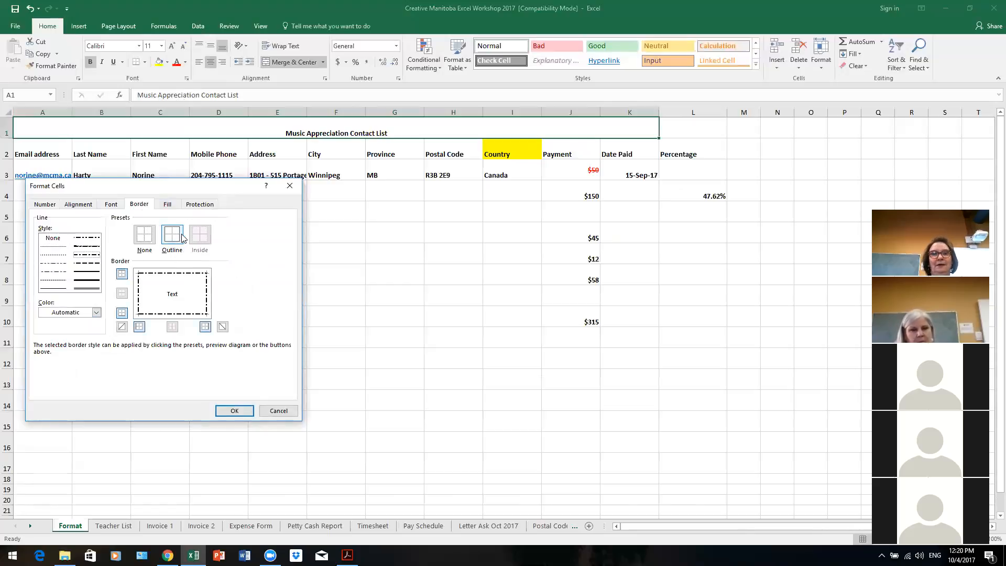
pyautogui.click(234, 410)
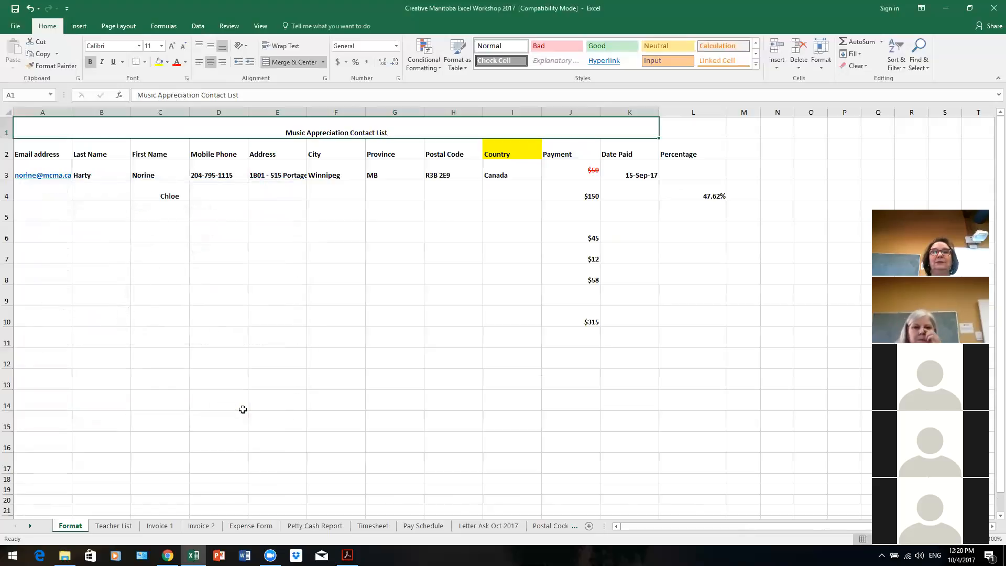
pyautogui.click(391, 291)
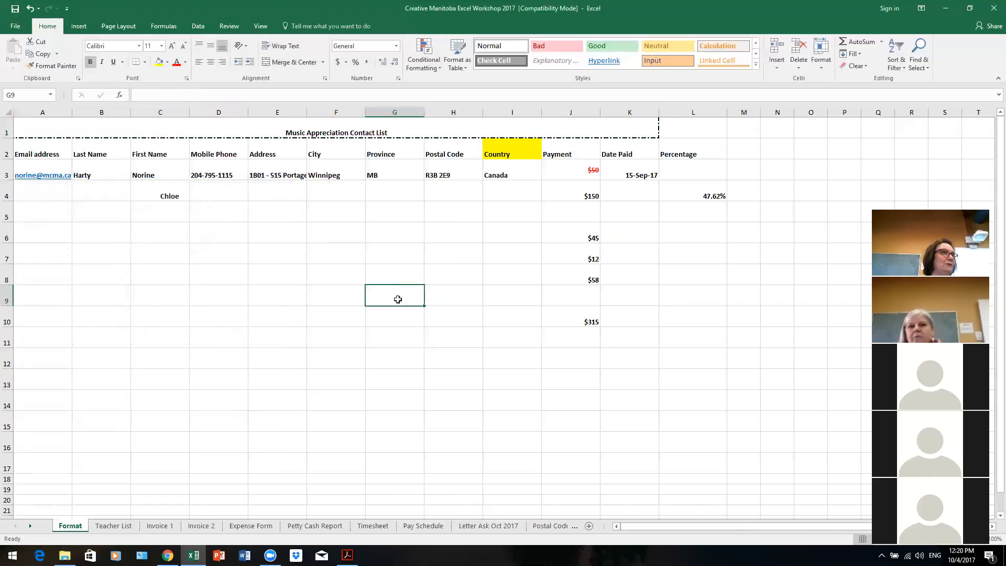
# Step: Set the font size of the merged title Music Appreciation Contact List to 22
pyautogui.click(35, 125)
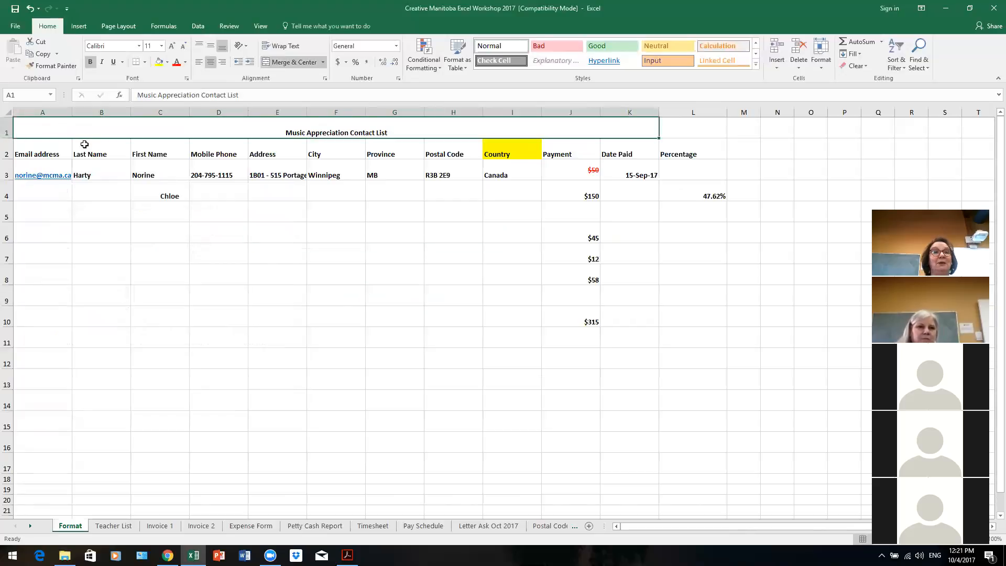
pyautogui.click(161, 46)
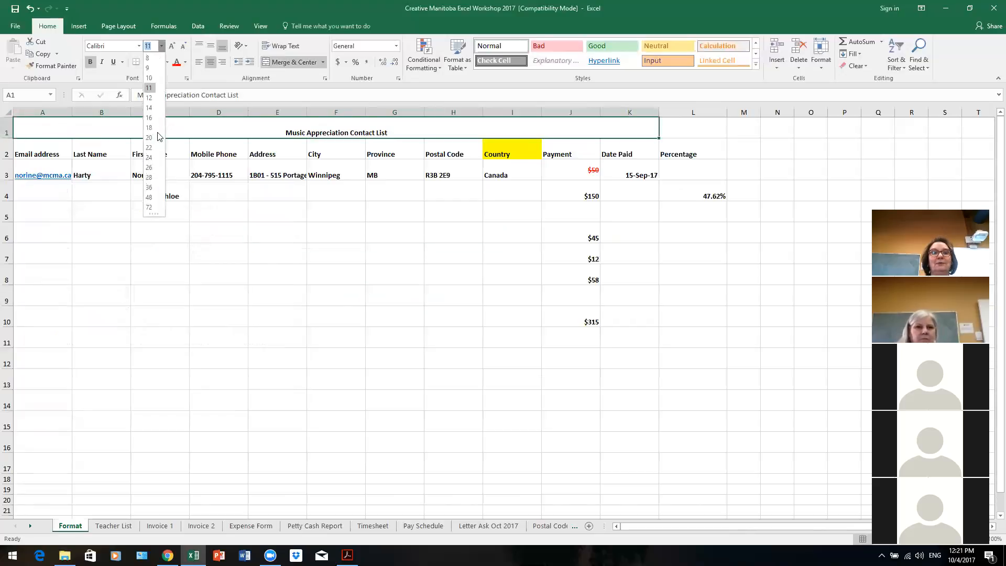
pyautogui.click(151, 148)
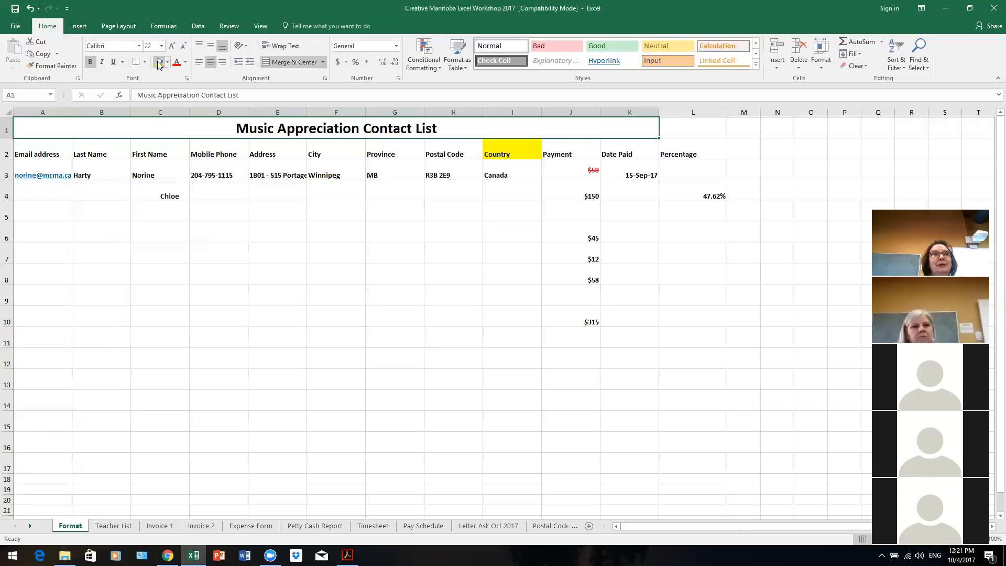
# Step: Fill the merged title cell in row 1 with a light blue background colour
pyautogui.rightClick(340, 131)
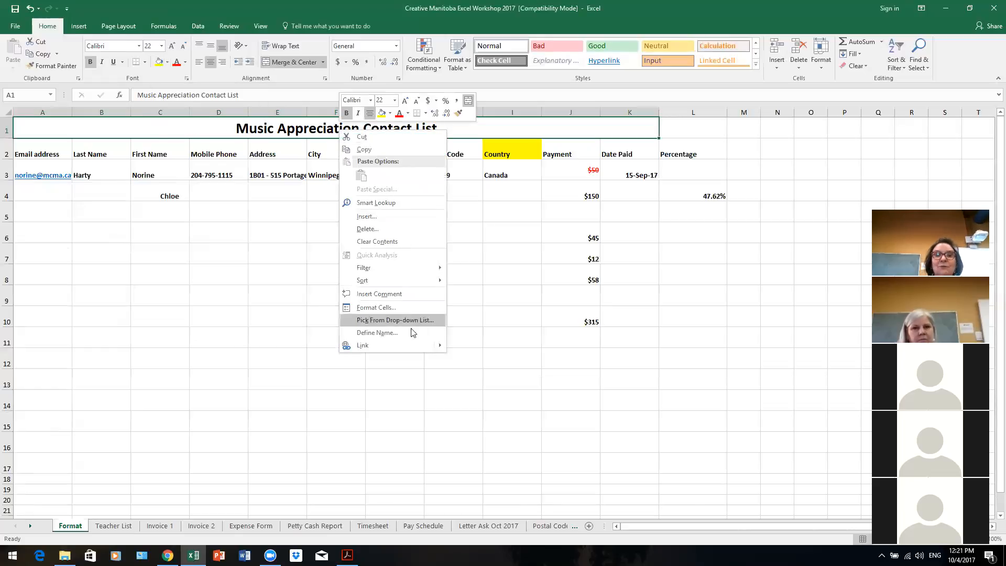
pyautogui.click(421, 311)
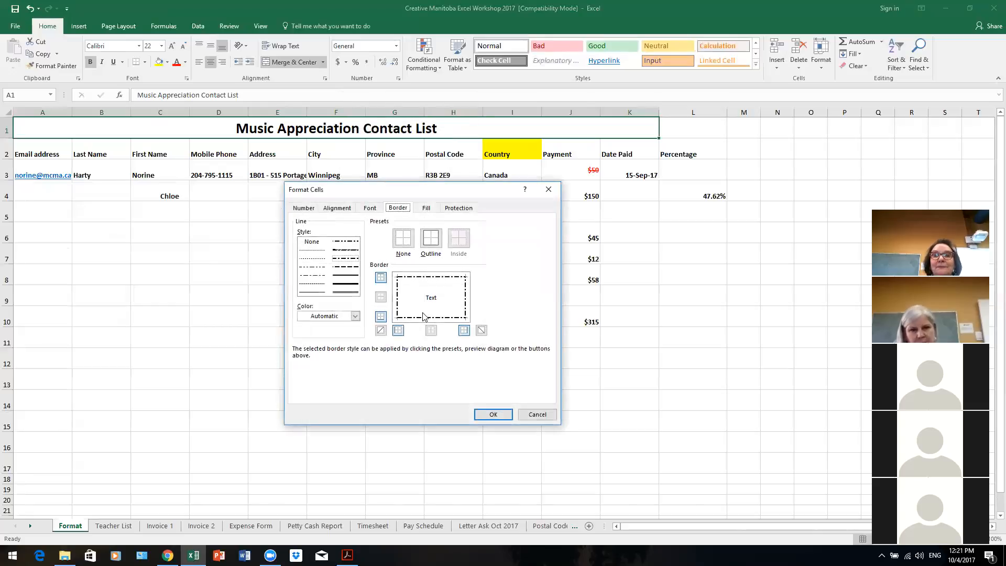
pyautogui.click(435, 214)
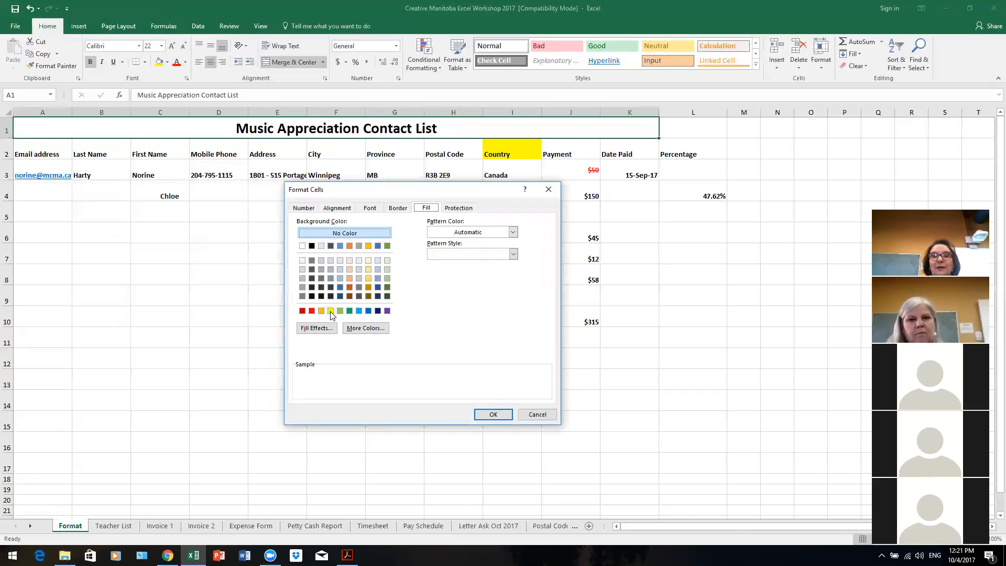
pyautogui.click(379, 270)
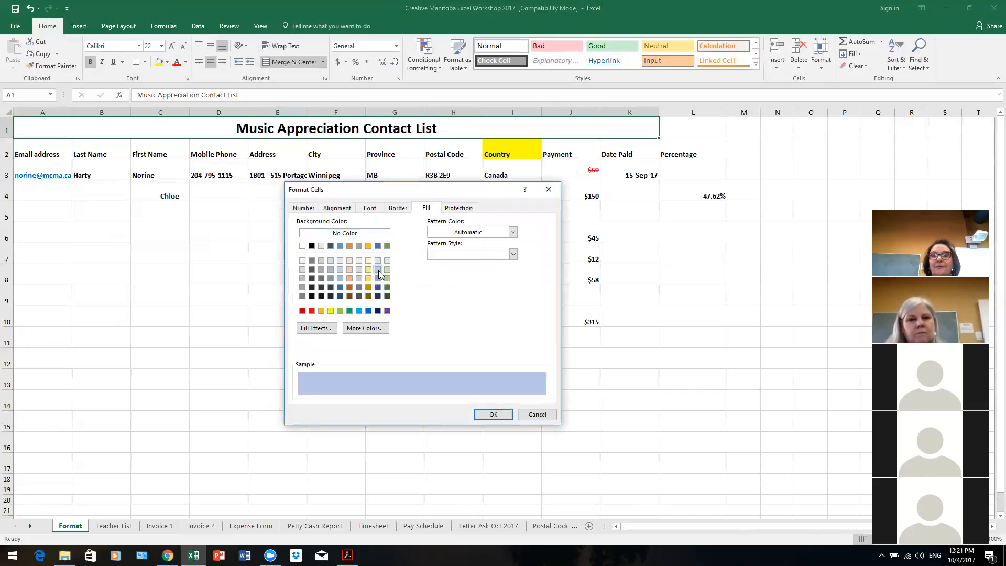
pyautogui.click(479, 414)
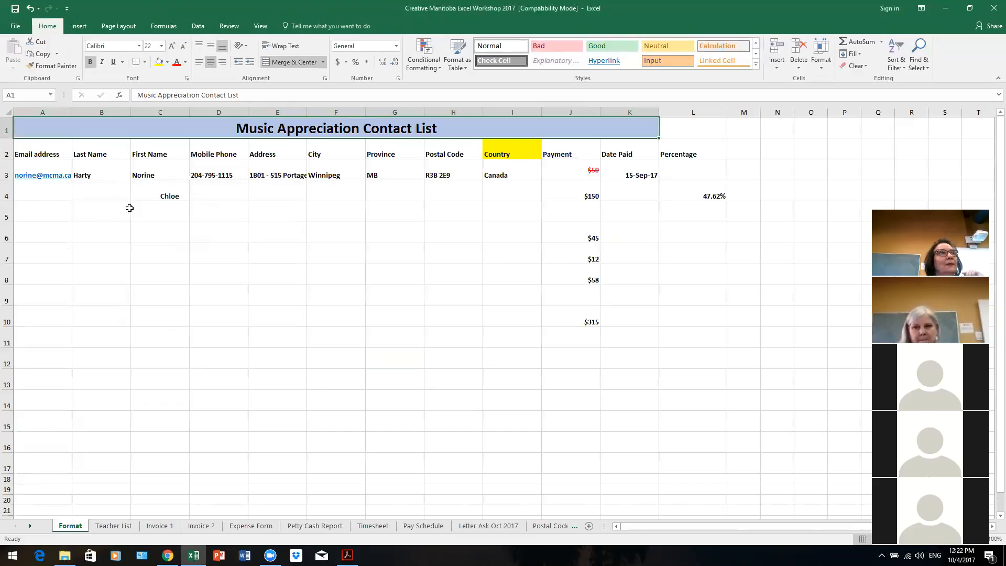
# Step: Review the fill settings of the merged title cell and close them without changes
pyautogui.rightClick(35, 130)
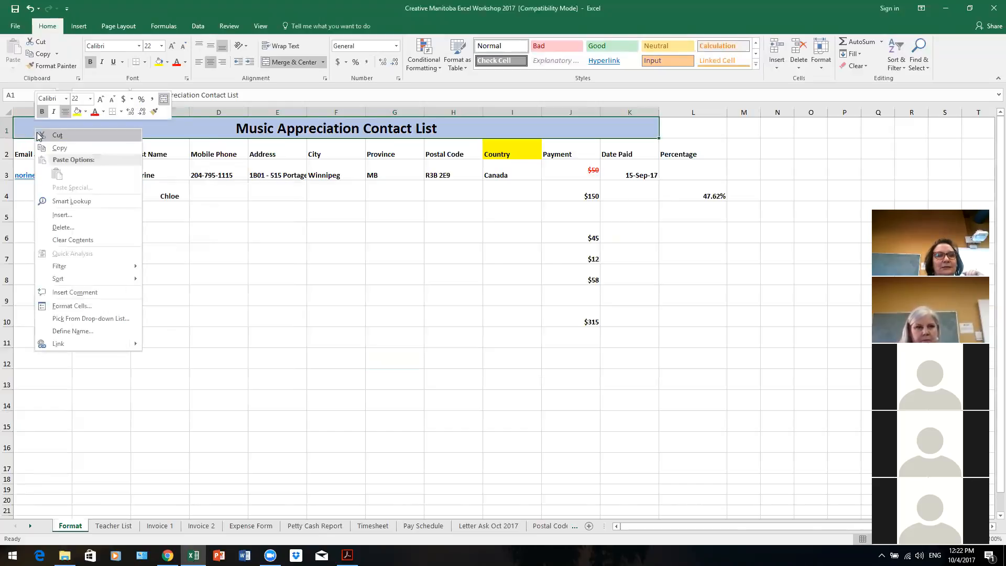
pyautogui.click(103, 308)
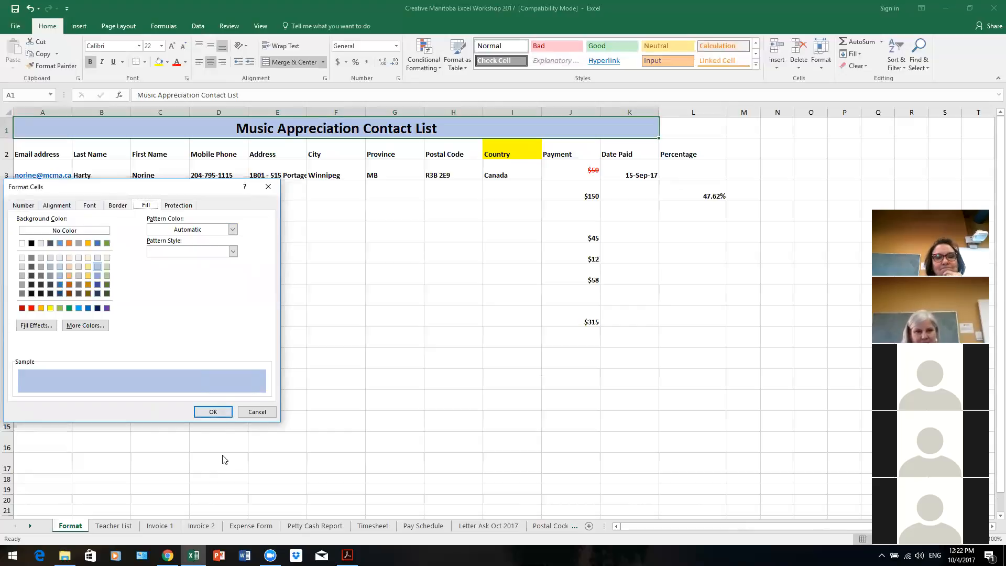
pyautogui.click(214, 412)
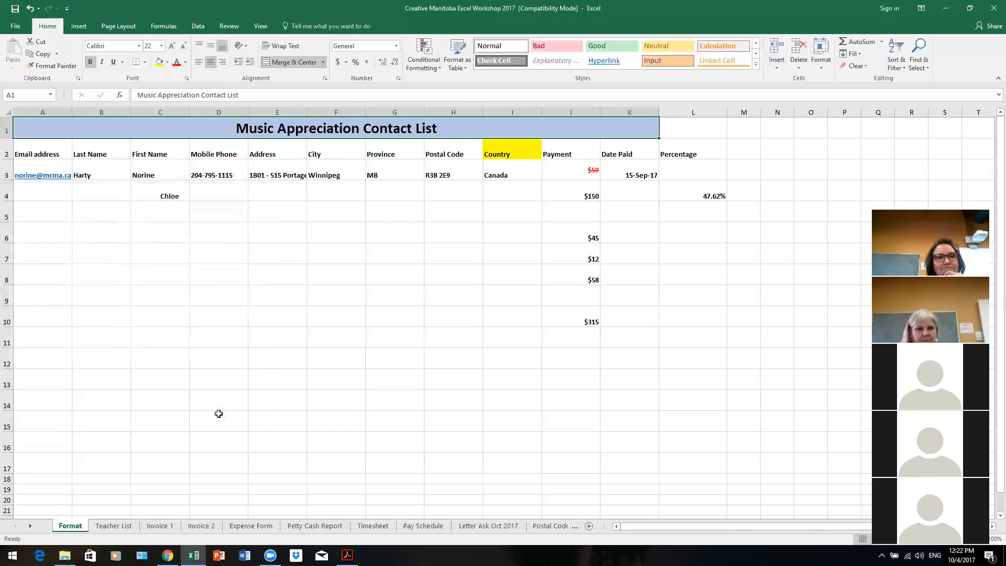
pyautogui.hotkey('ctrl', 'c')
pyautogui.click(456, 316)
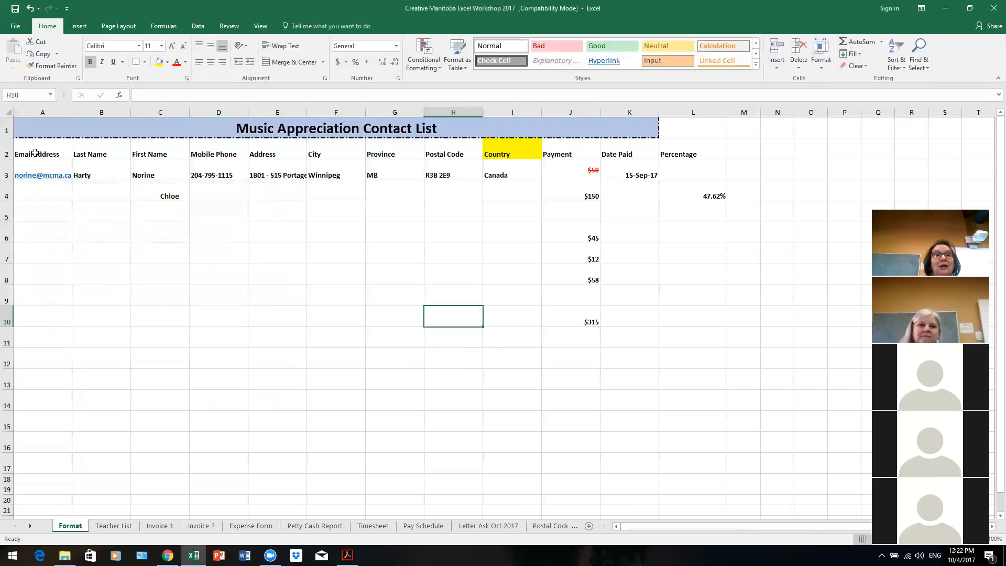
# Step: Select the range A2:L10, try thin solid outline and inside borders on it, and clear all borders in the preview
pyautogui.moveTo(34, 153); pyautogui.dragTo(713, 321)
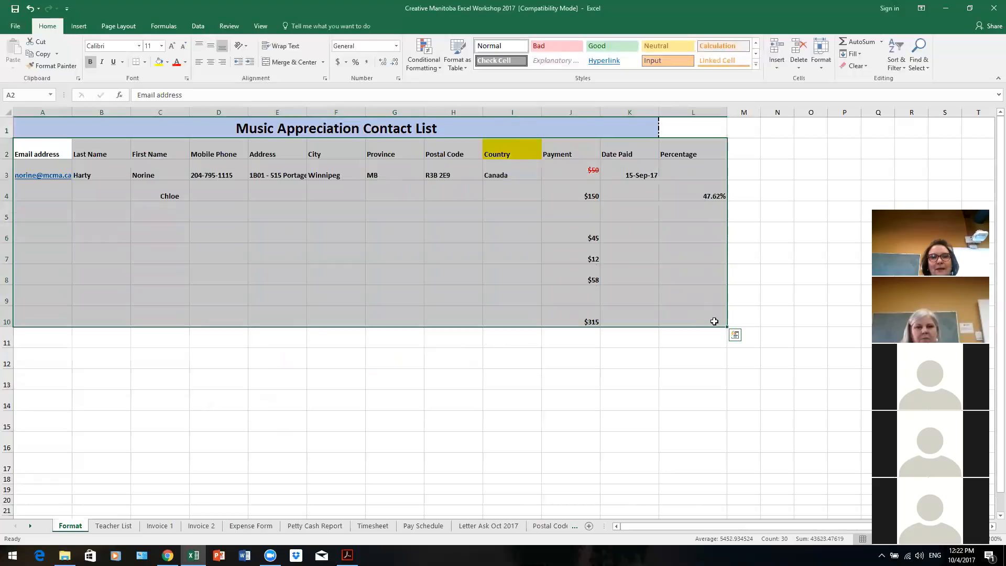
pyautogui.rightClick(422, 197)
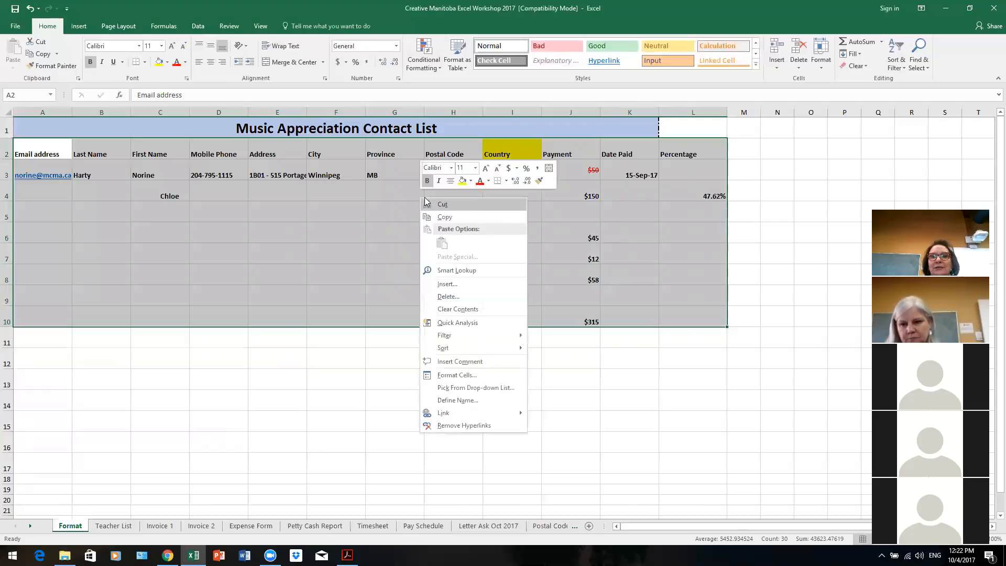
pyautogui.click(489, 376)
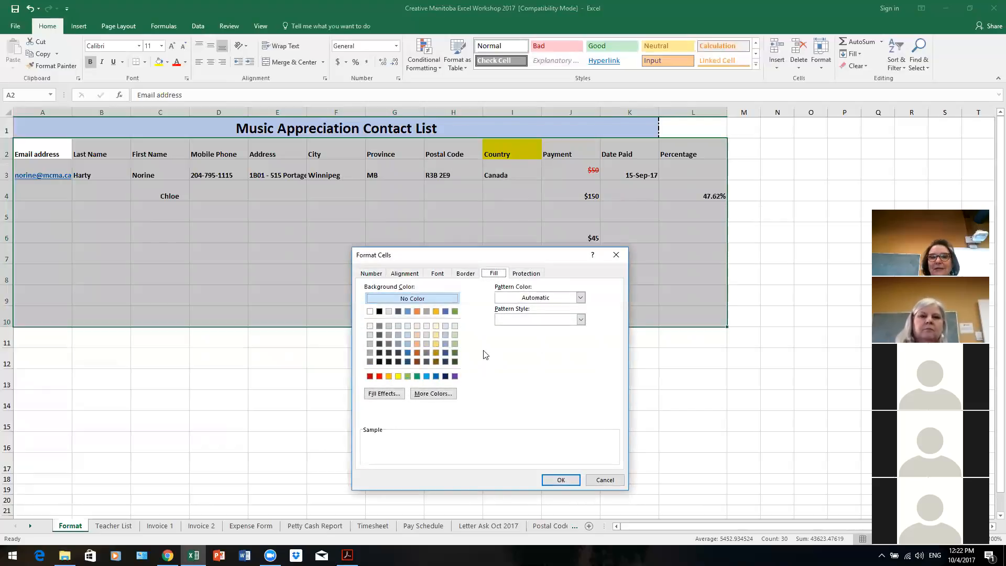
pyautogui.click(466, 274)
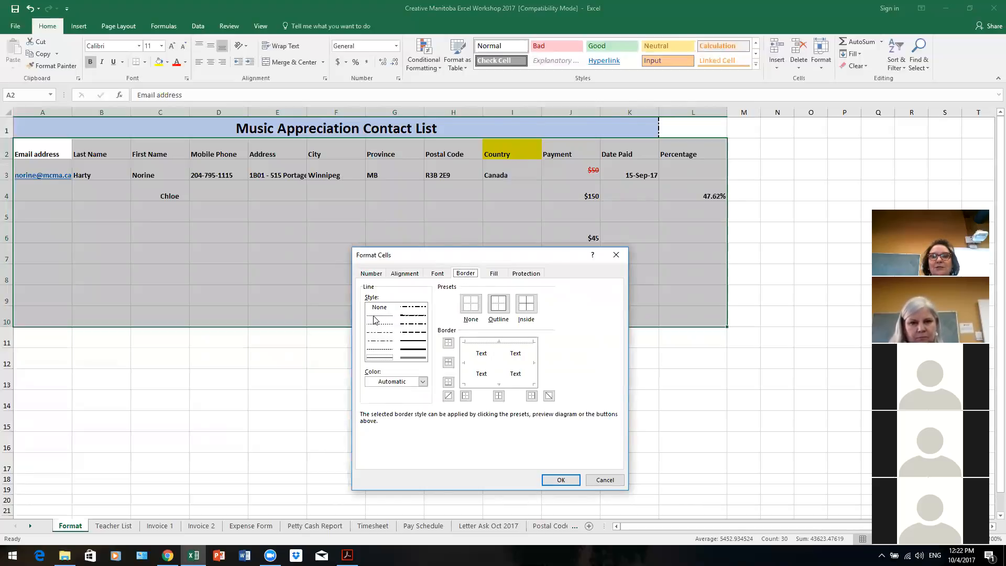
pyautogui.click(386, 361)
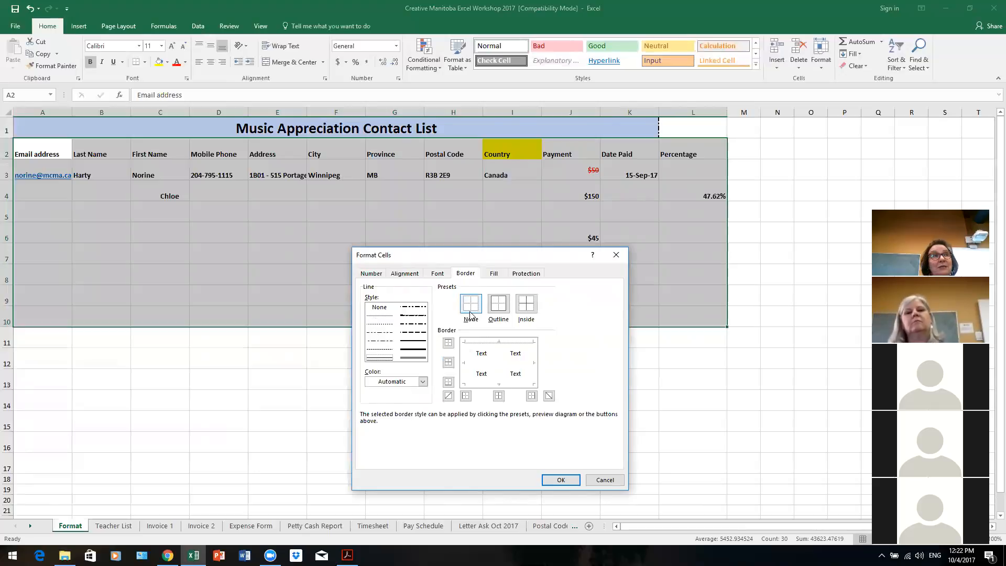
pyautogui.click(501, 309)
pyautogui.click(529, 310)
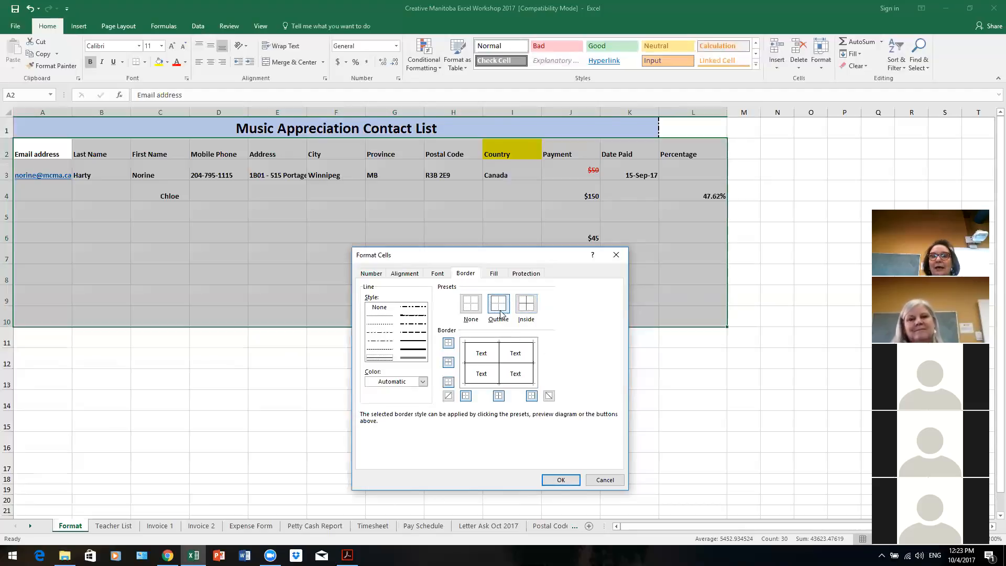
pyautogui.click(472, 306)
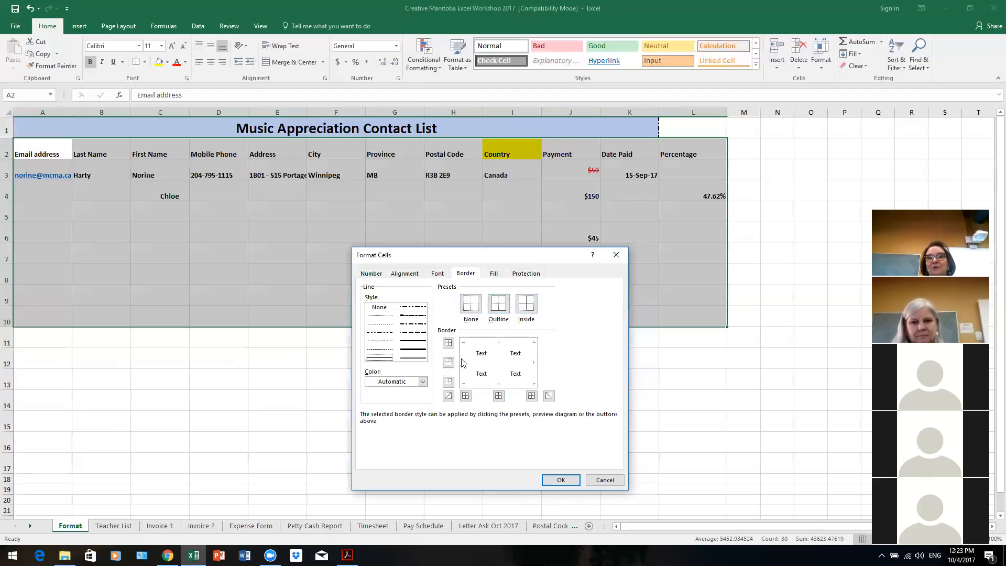
# Step: Apply thin vertical borders only to A2:L10, on both outer sides and between the columns
pyautogui.click(483, 345)
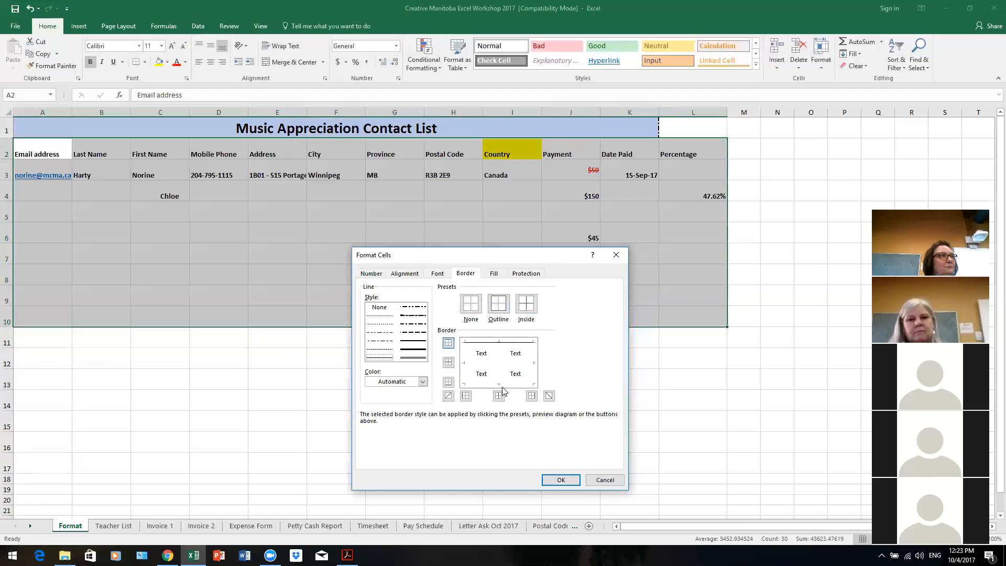
pyautogui.click(488, 346)
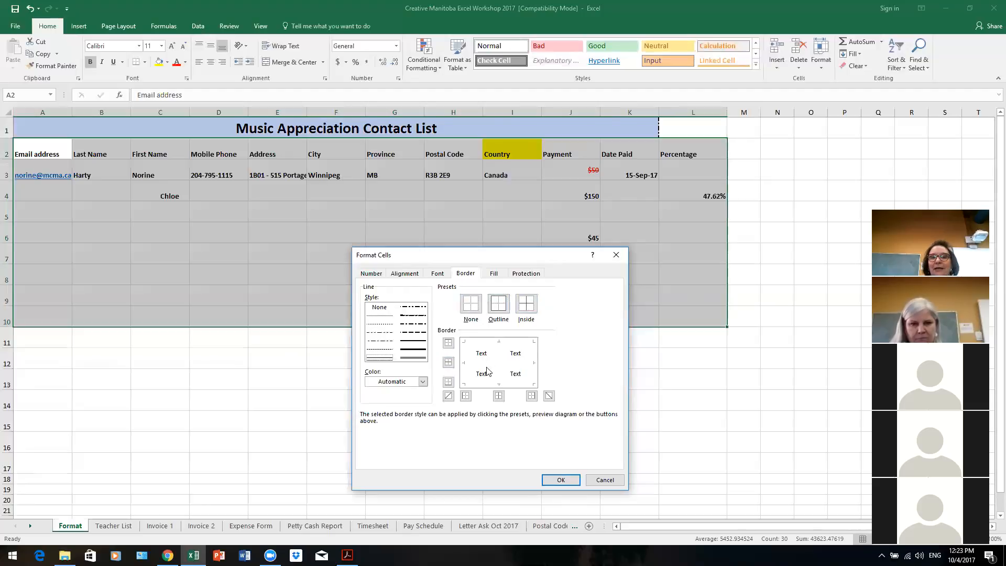
pyautogui.click(466, 366)
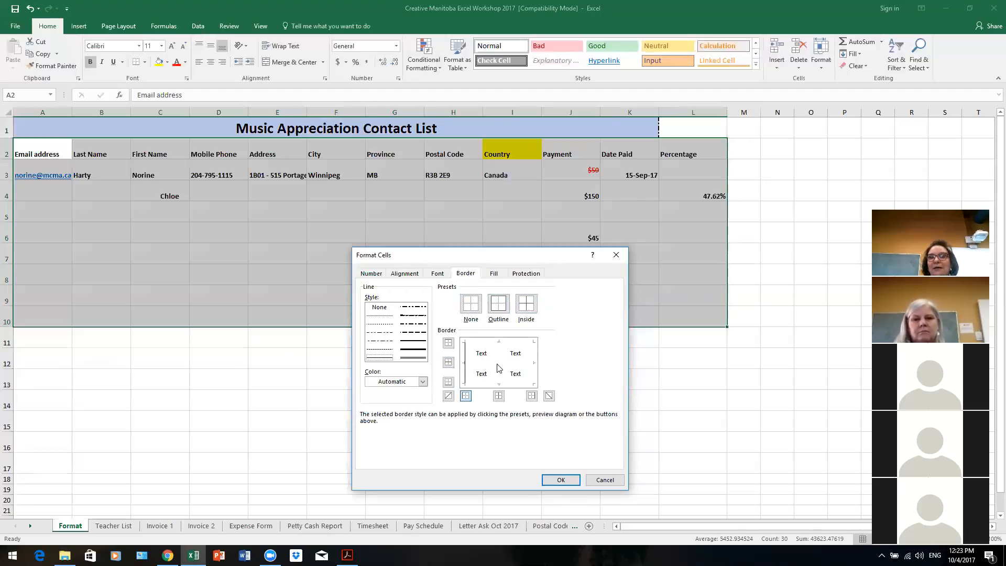
pyautogui.click(534, 367)
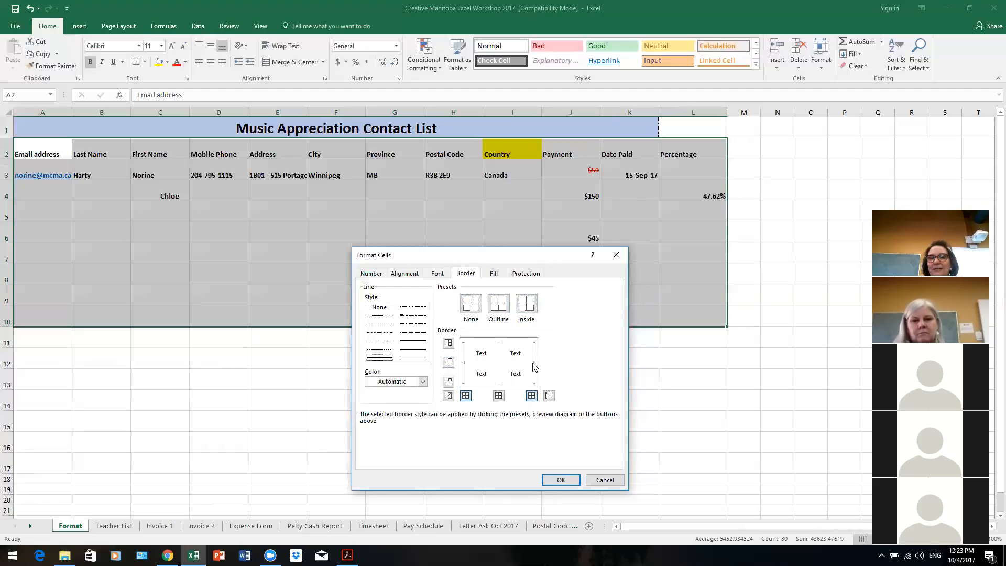
pyautogui.click(501, 369)
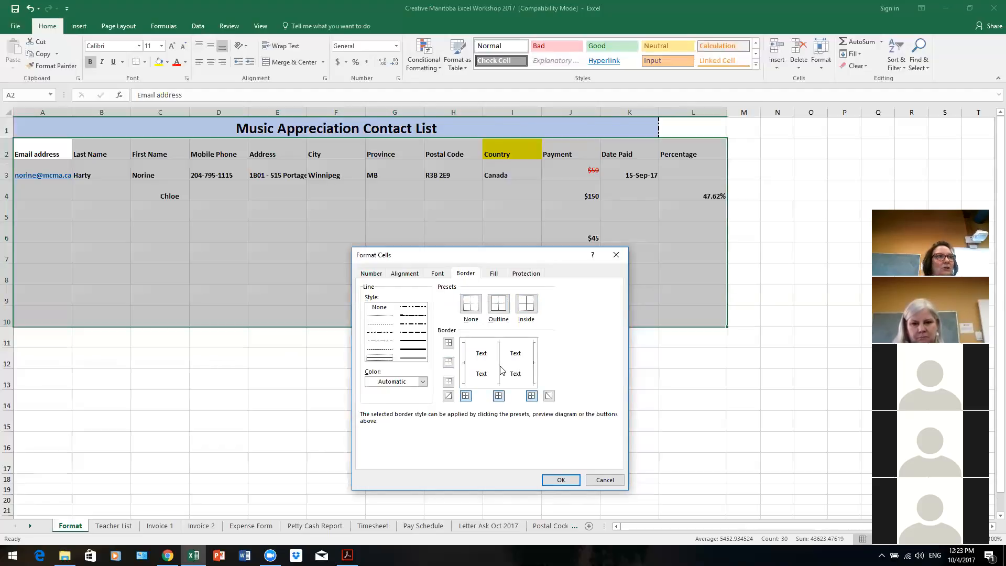
pyautogui.click(561, 480)
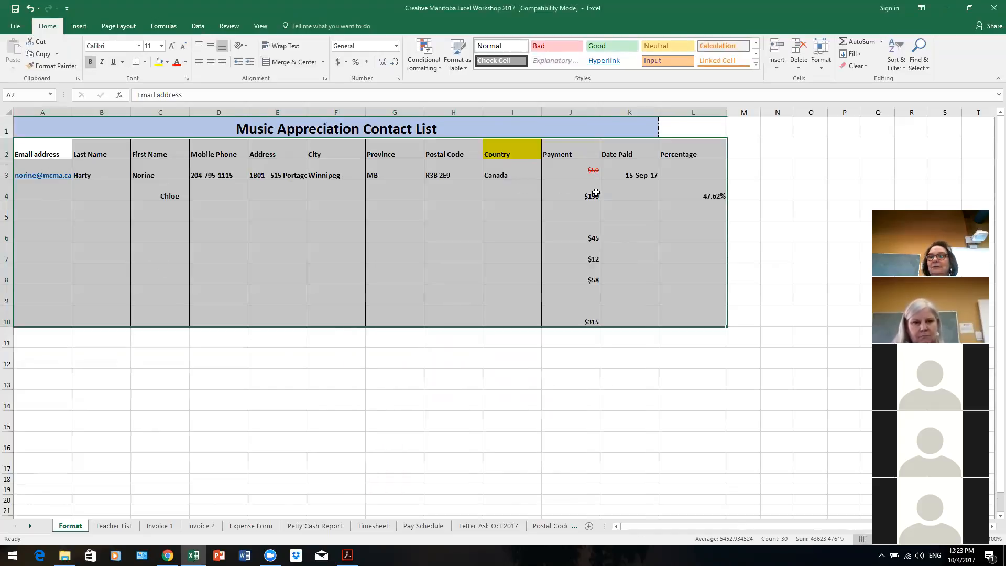
# Step: Replace the vertical borders of A2:L10 with thin borders along the range's top and bottom edges only
pyautogui.rightClick(449, 149)
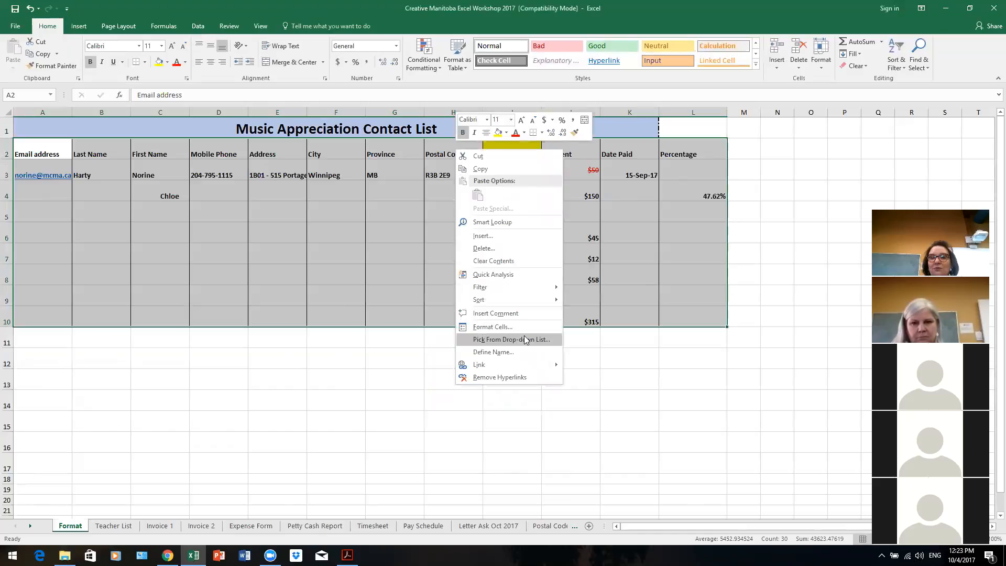
pyautogui.click(508, 329)
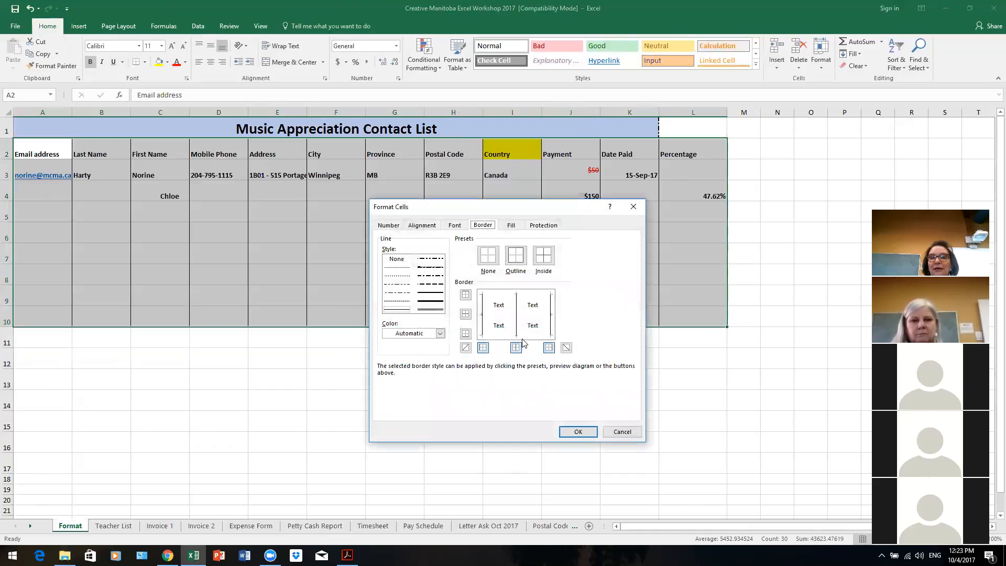
pyautogui.click(531, 338)
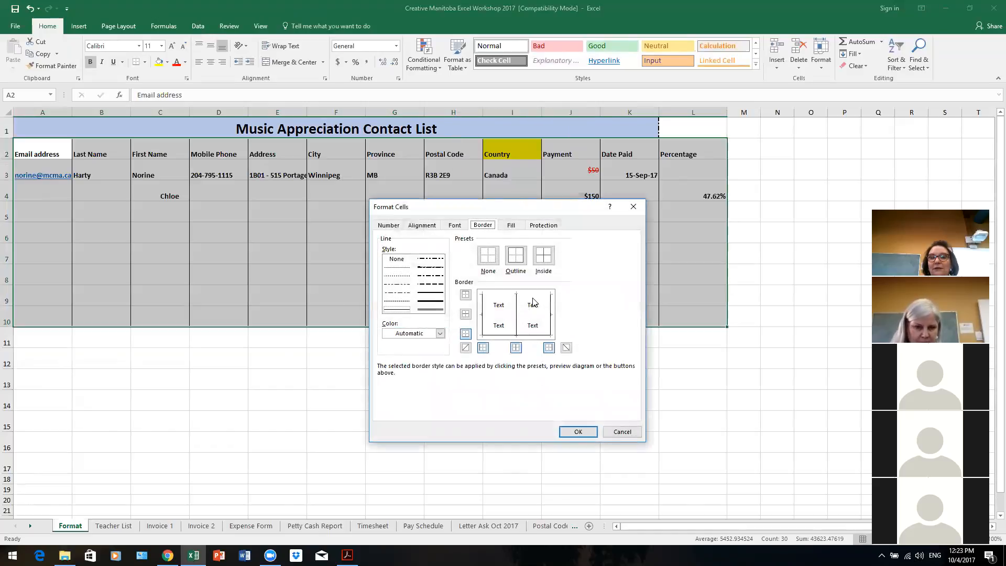
pyautogui.click(533, 300)
pyautogui.click(517, 318)
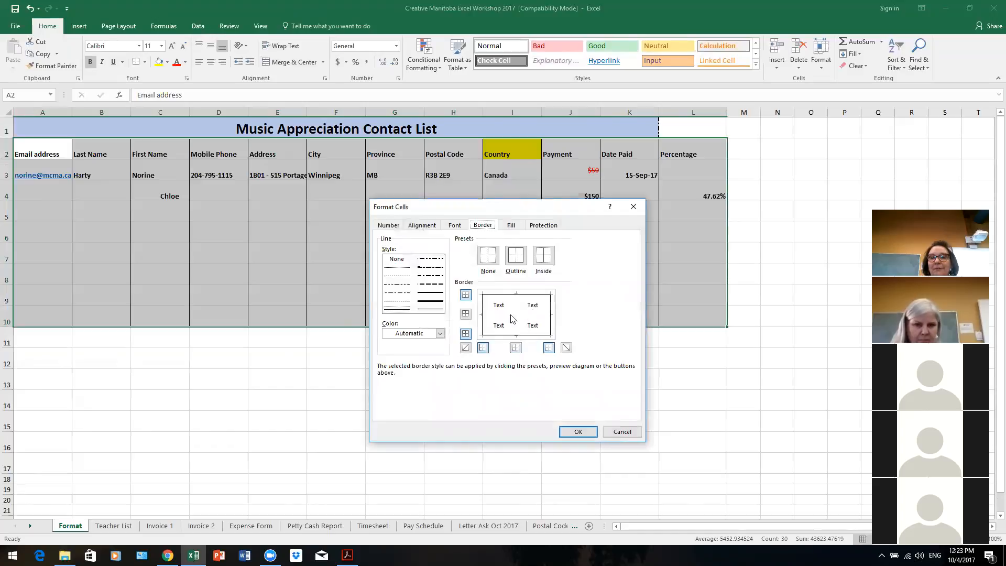
pyautogui.click(483, 323)
pyautogui.click(551, 322)
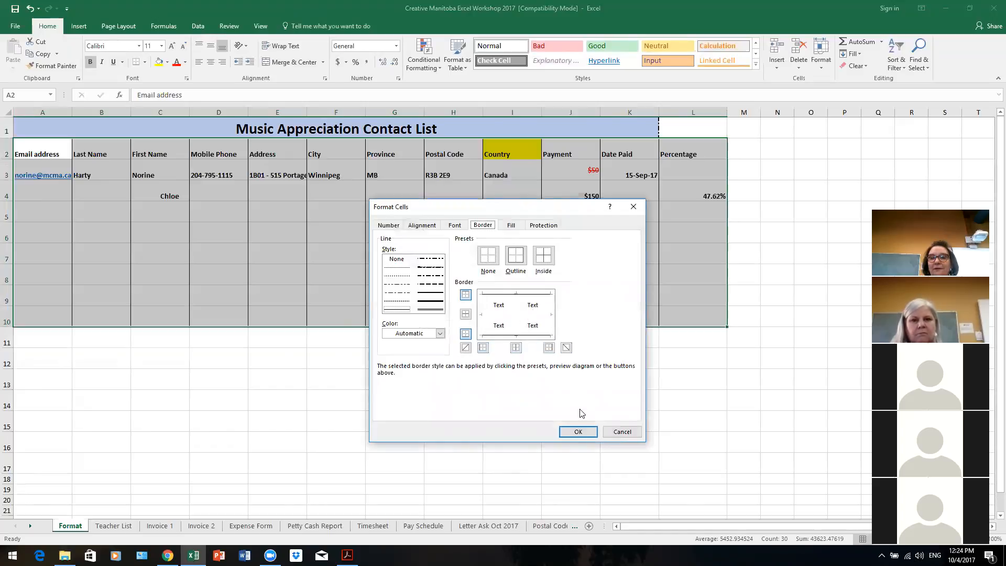
pyautogui.click(578, 431)
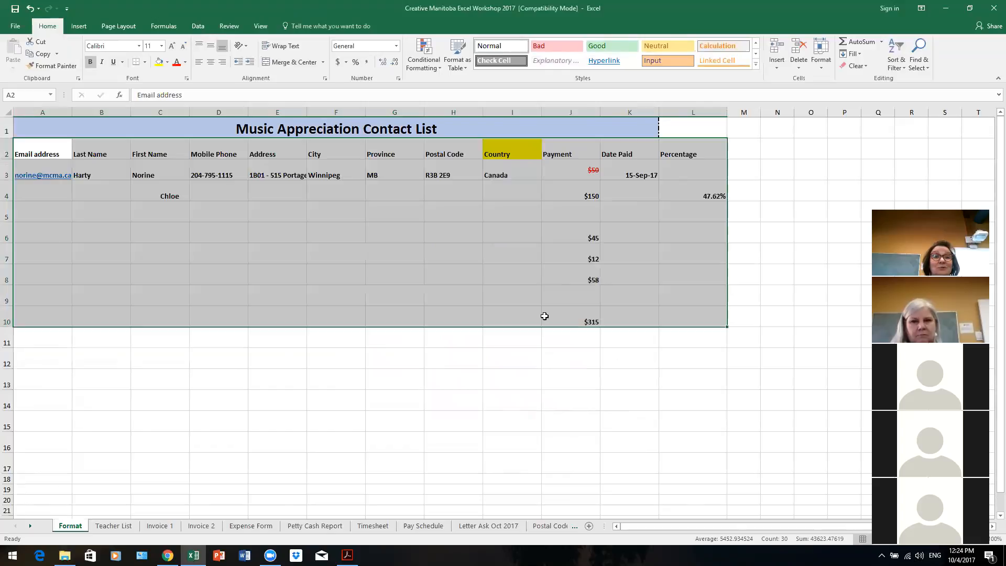
pyautogui.rightClick(503, 236)
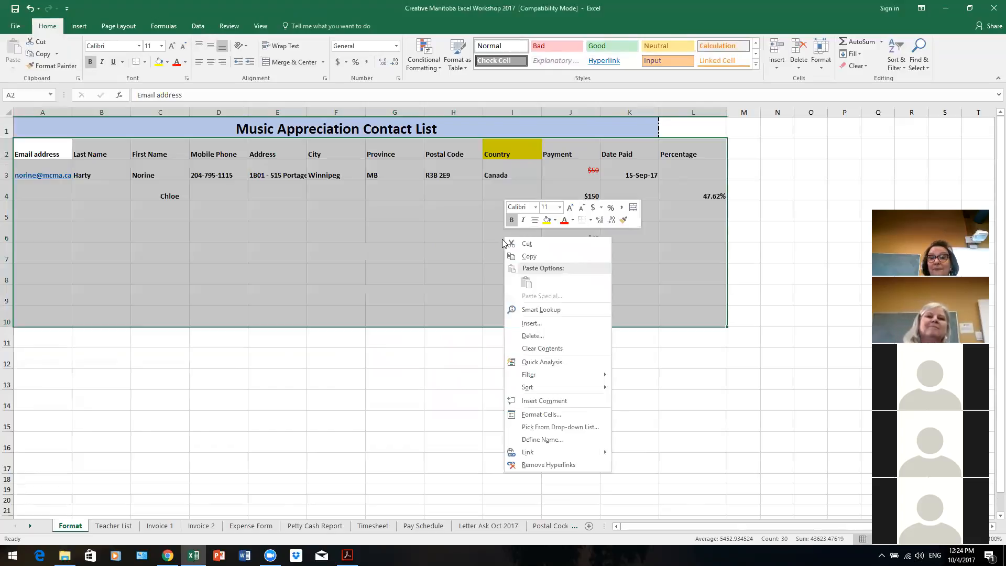
pyautogui.click(575, 414)
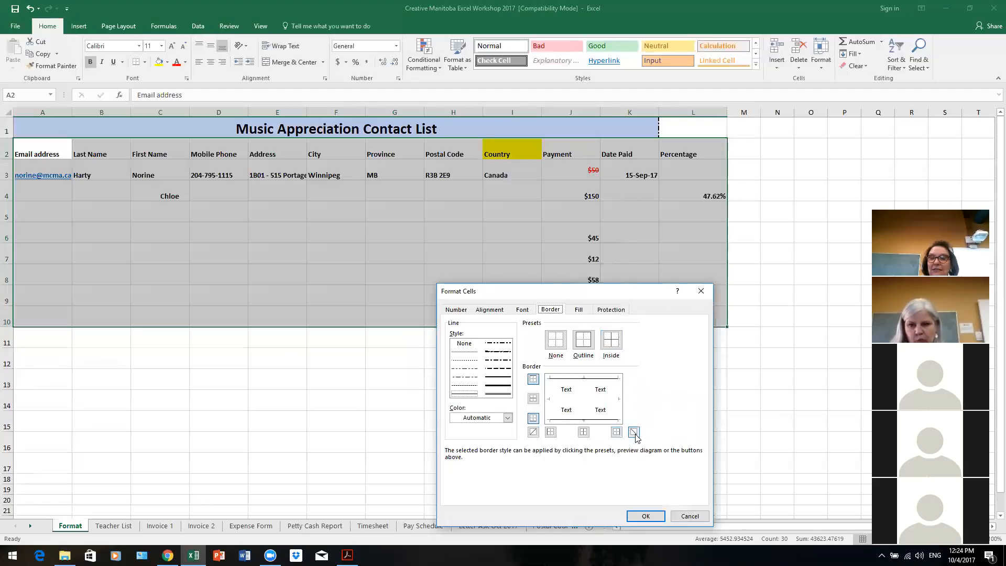
pyautogui.click(534, 433)
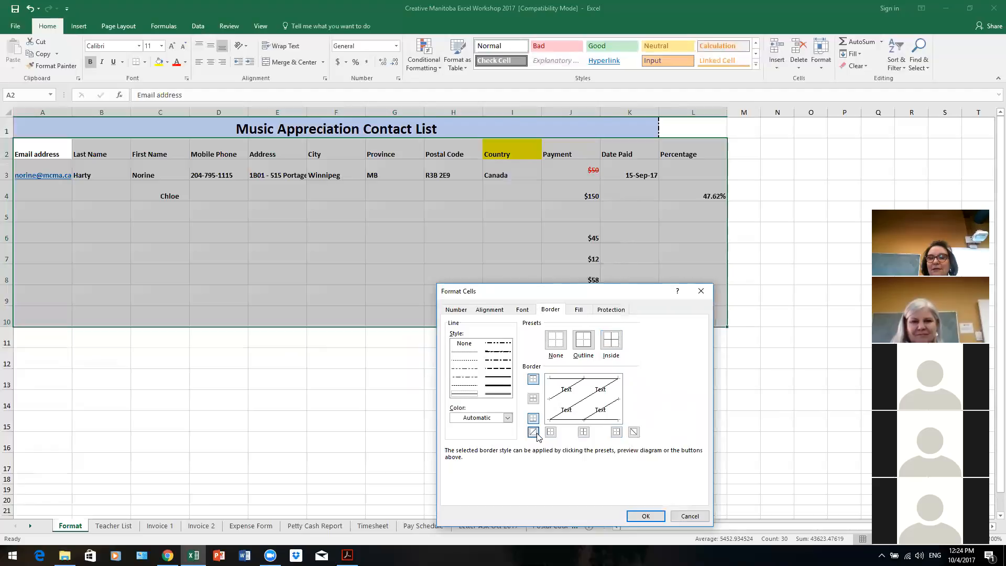
pyautogui.click(635, 433)
pyautogui.click(635, 433)
pyautogui.click(566, 391)
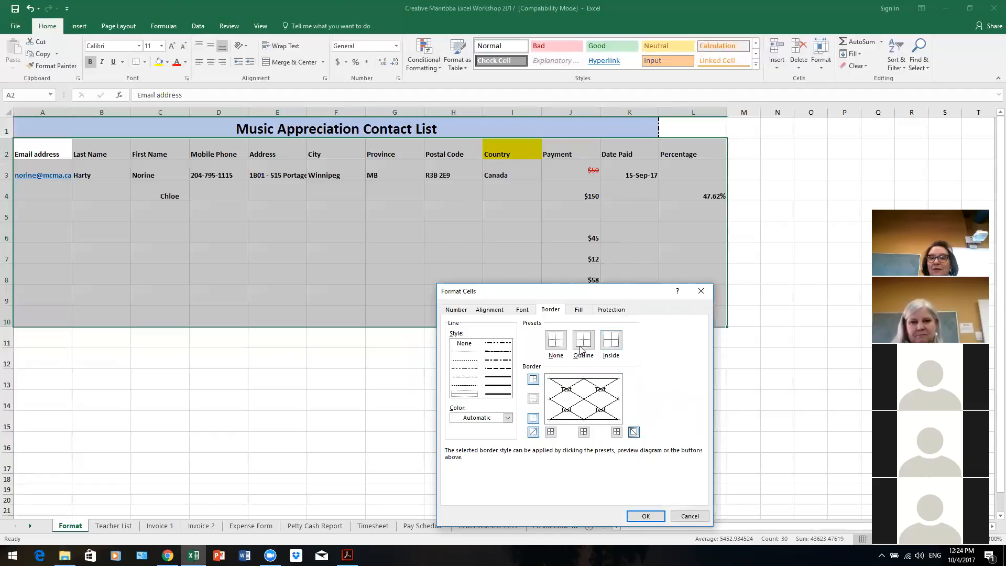
pyautogui.click(689, 516)
# Step: Give cell G4 a thin outline border and a diagonal line rising from its lower-left corner
pyautogui.click(449, 187)
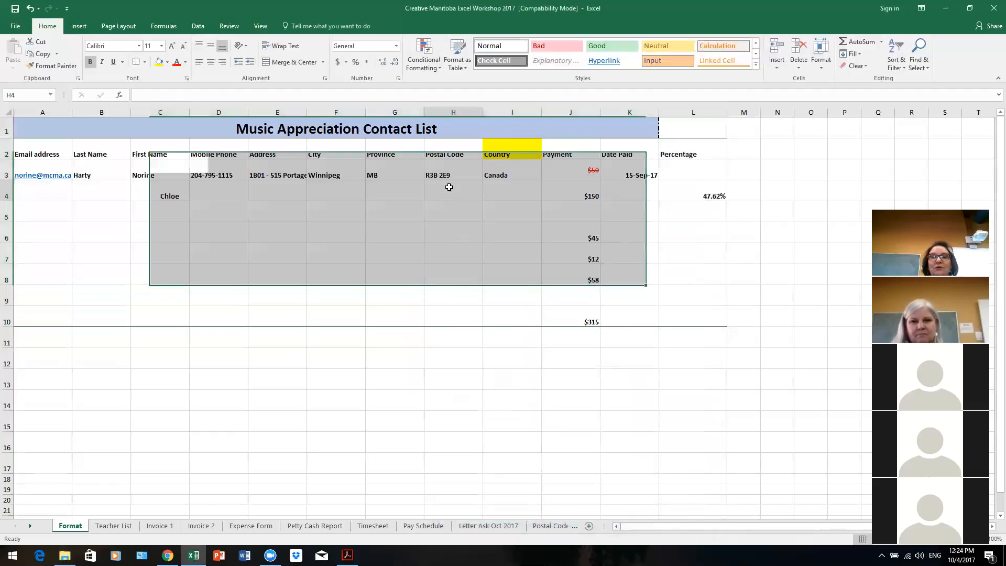
pyautogui.click(383, 191)
pyautogui.rightClick(385, 190)
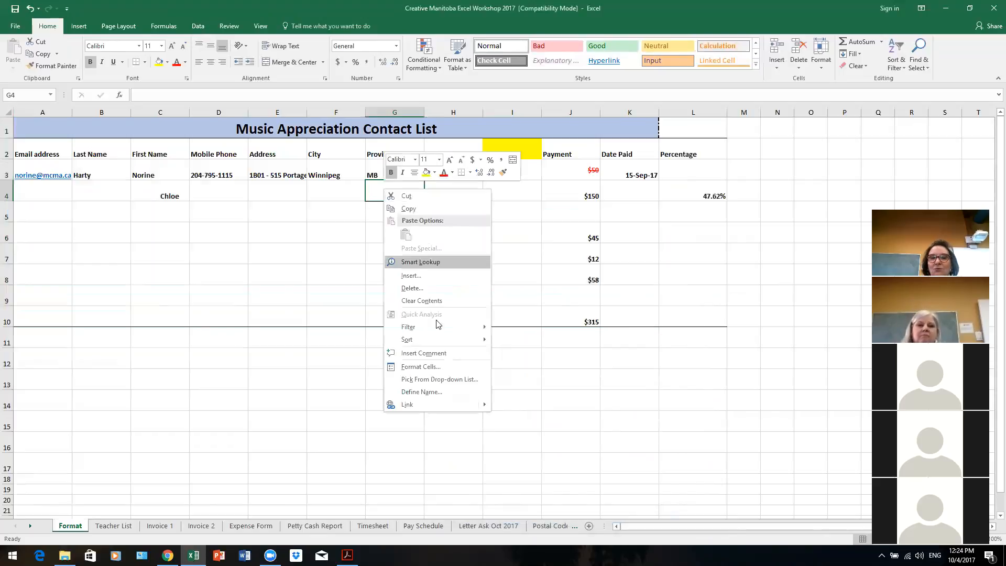
pyautogui.click(441, 367)
pyautogui.click(457, 296)
pyautogui.click(437, 369)
pyautogui.click(526, 472)
pyautogui.click(360, 407)
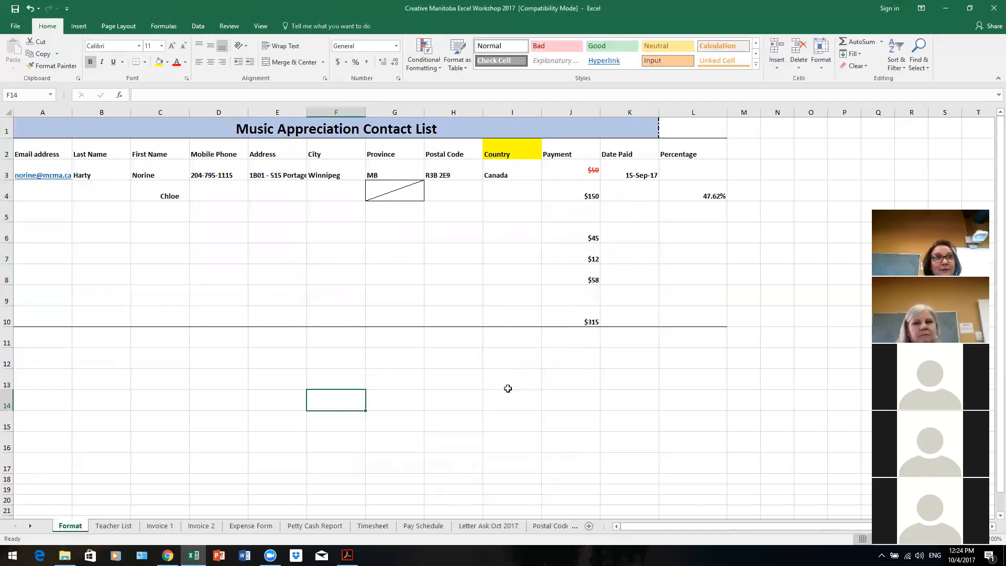
# Step: Preview the Format sheet's printout, page through all its pages, and return to the worksheet
pyautogui.click(15, 25)
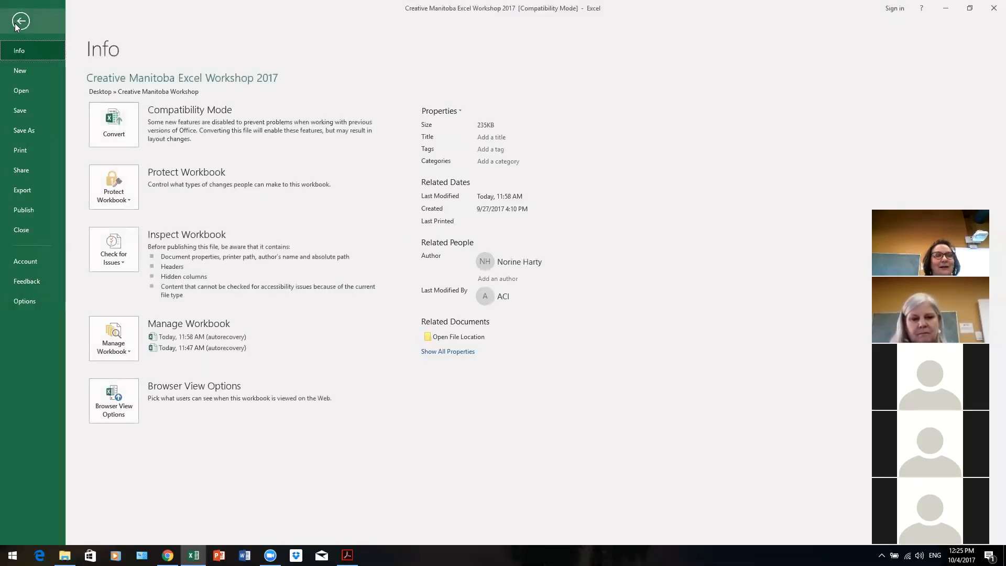
pyautogui.click(32, 149)
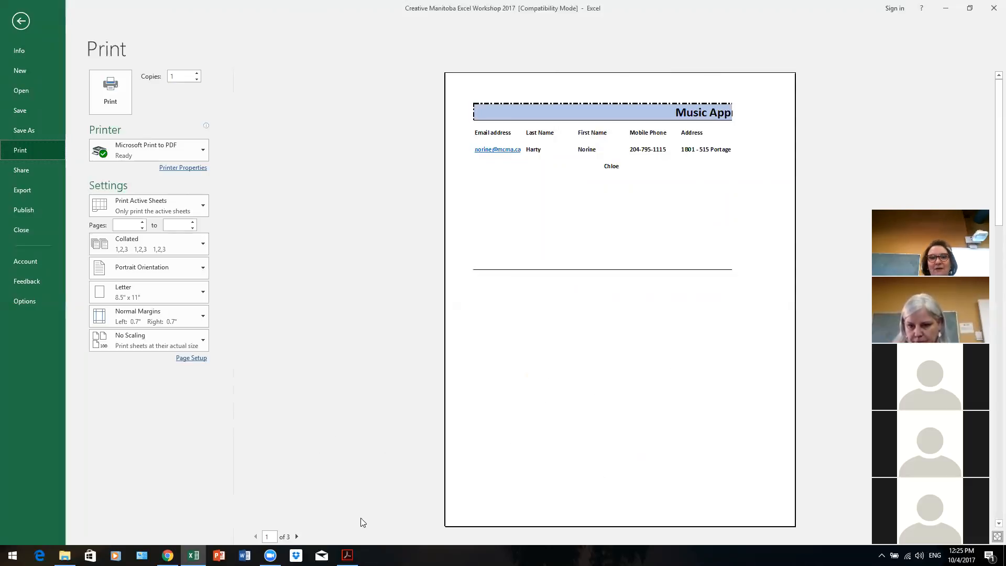
pyautogui.click(297, 536)
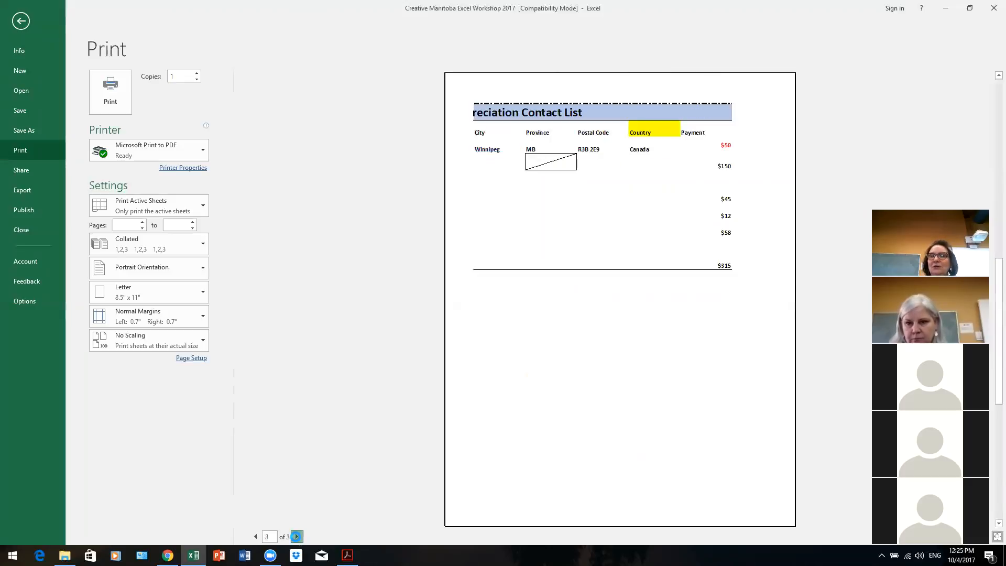
pyautogui.click(297, 536)
pyautogui.click(256, 537)
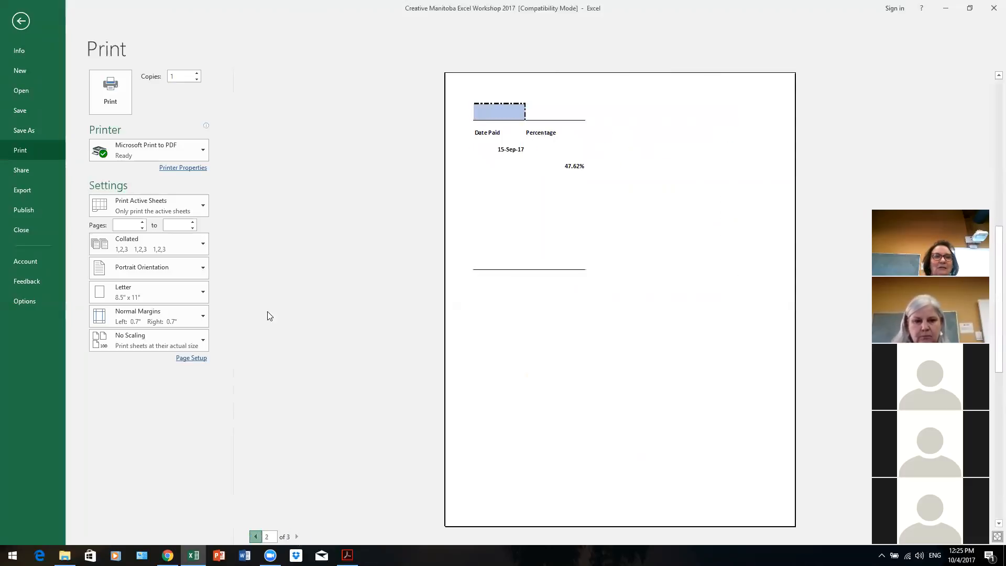
pyautogui.click(24, 25)
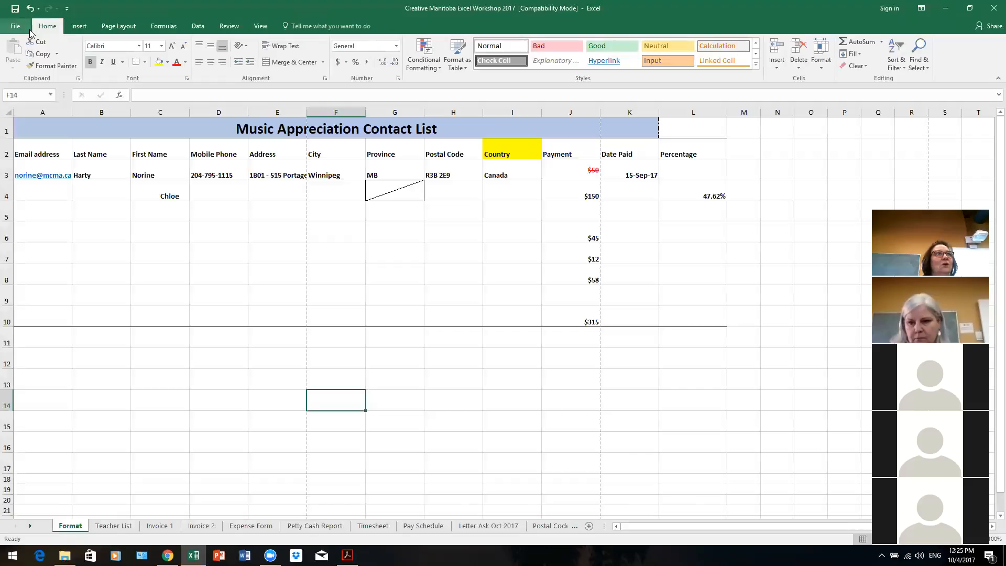
# Step: Change the Format sheet's page orientation to landscape and check the result in the print preview
pyautogui.click(132, 26)
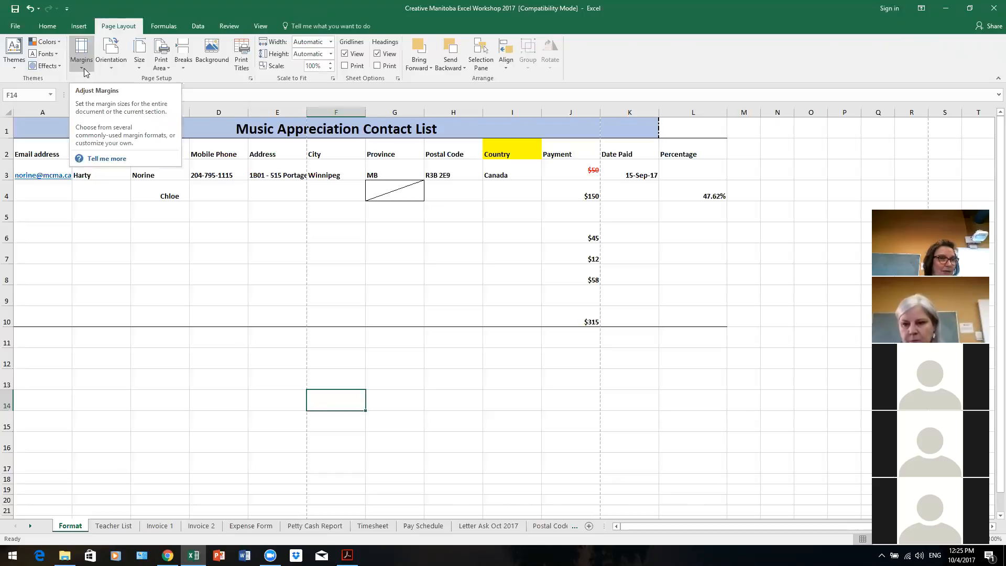
pyautogui.click(116, 72)
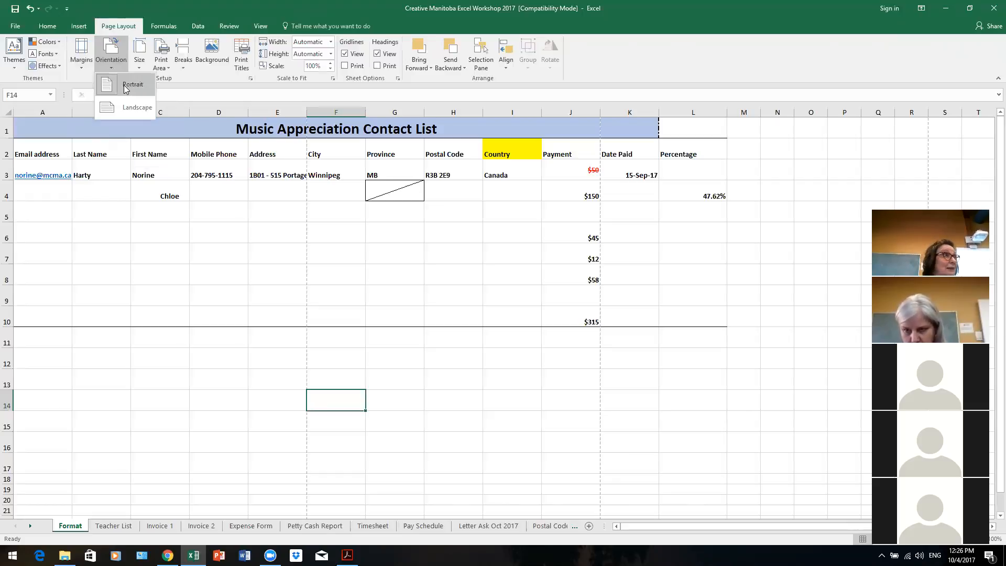
pyautogui.click(138, 112)
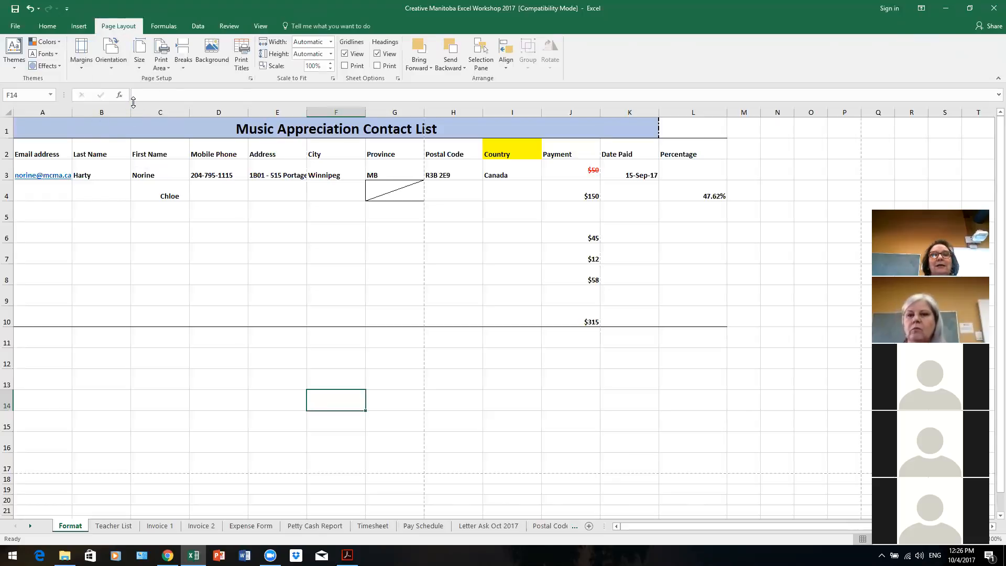
pyautogui.click(15, 28)
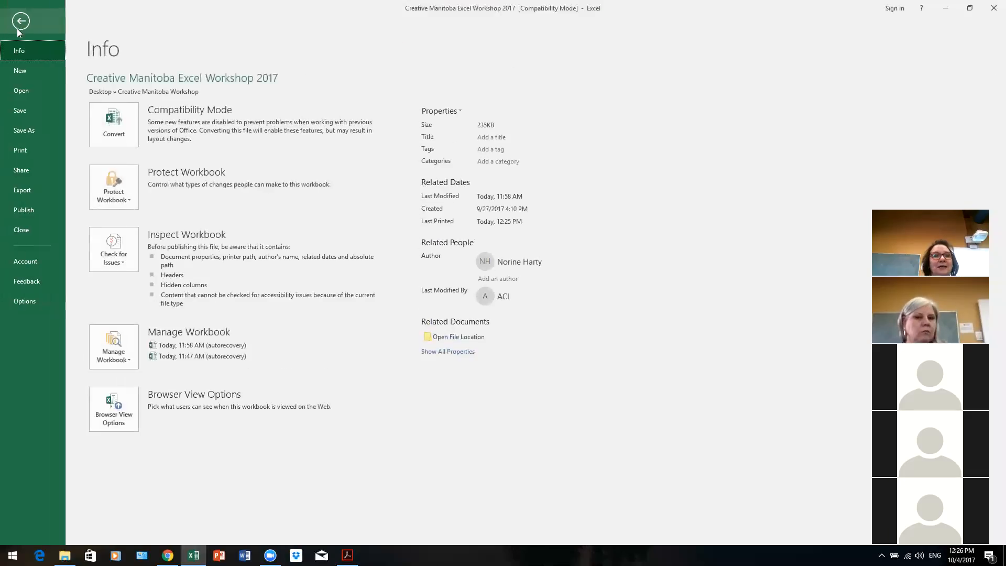
pyautogui.click(24, 150)
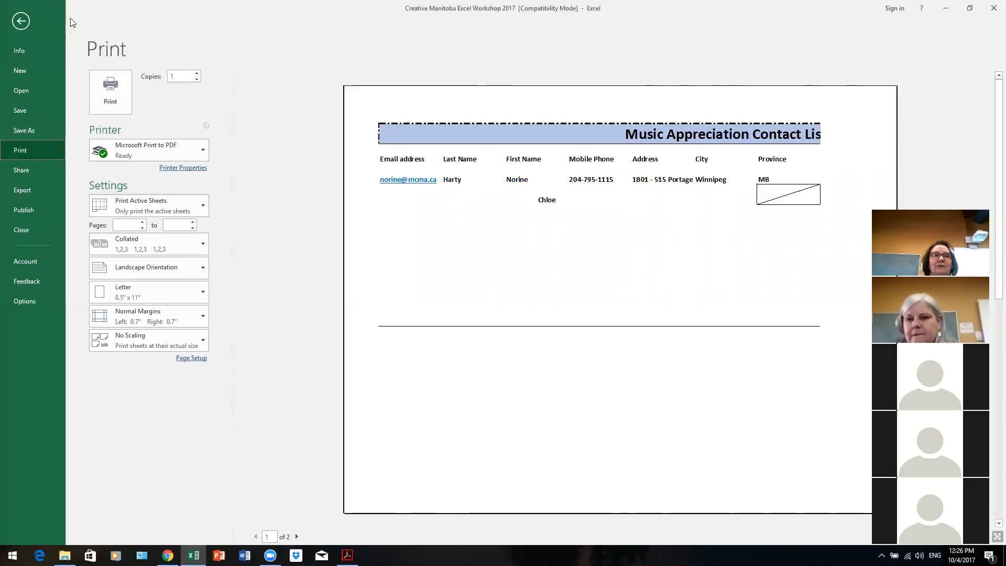
pyautogui.click(21, 21)
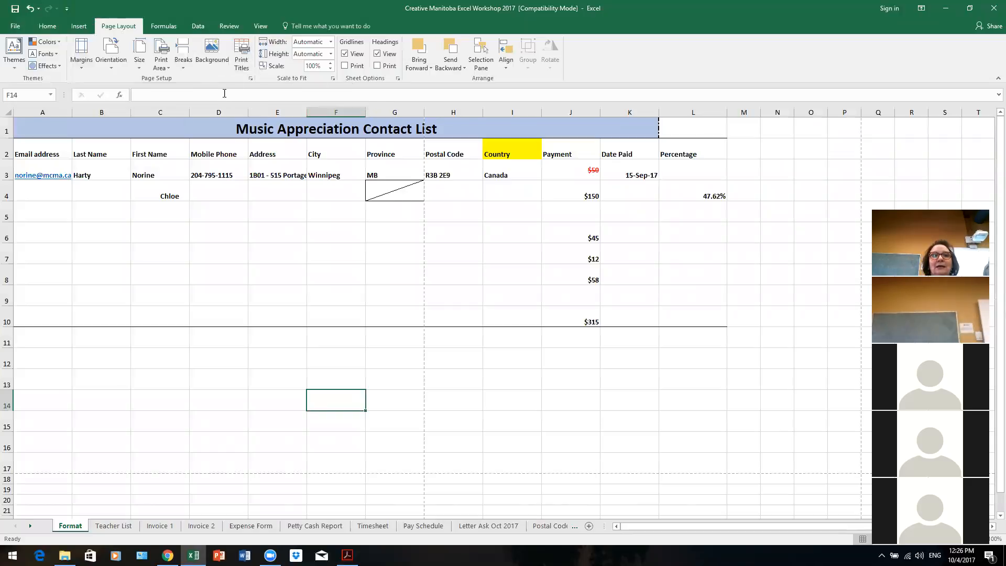
# Step: Scale the Format sheet's printout to 75% of normal size and check its pages in the print preview
pyautogui.click(251, 79)
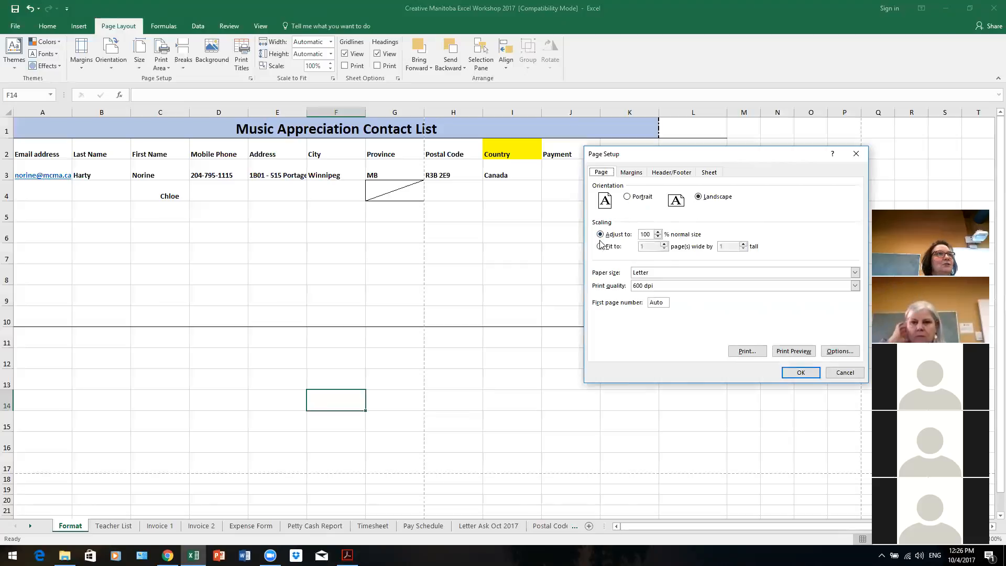
pyautogui.click(659, 237)
pyautogui.click(658, 236)
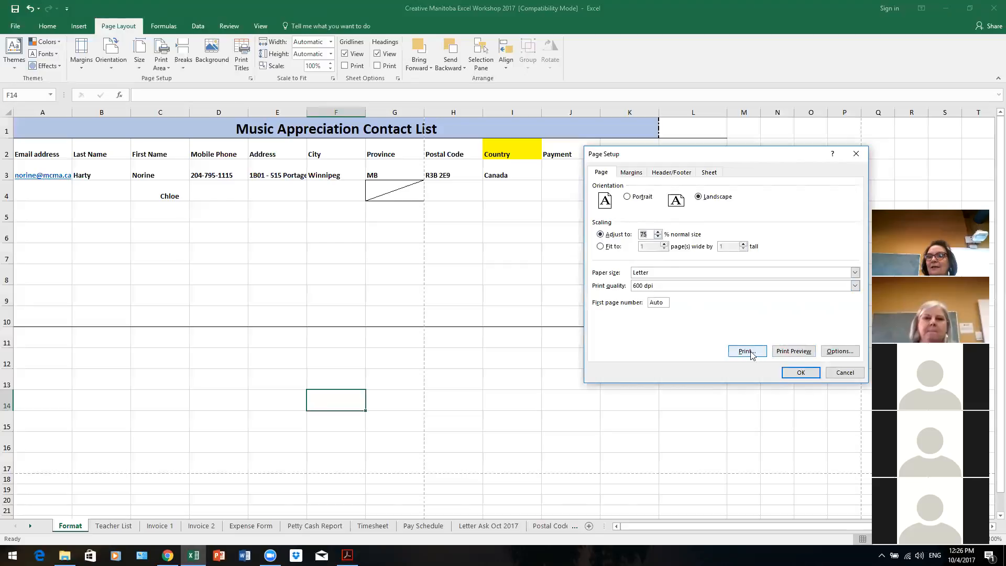
pyautogui.click(796, 353)
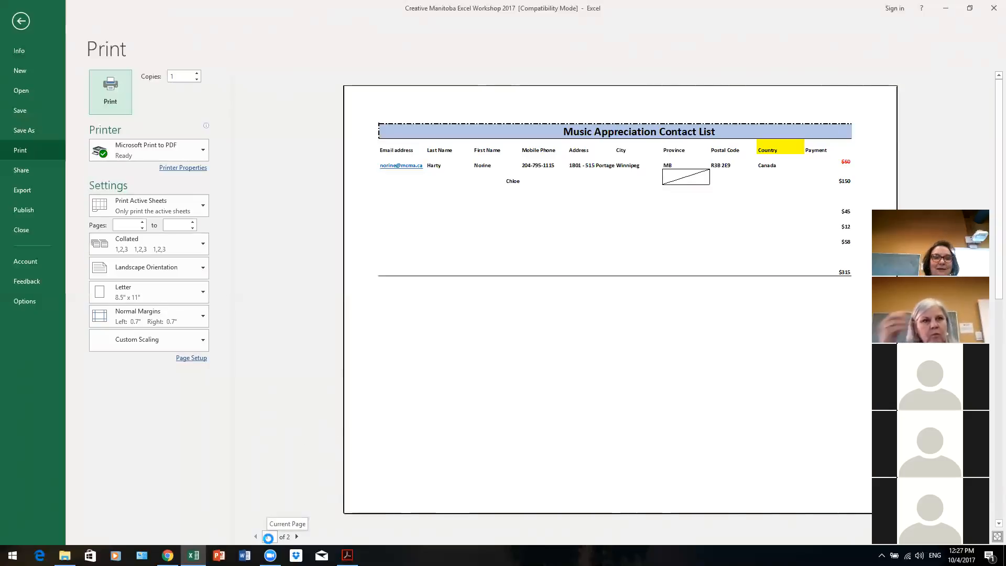
pyautogui.click(297, 537)
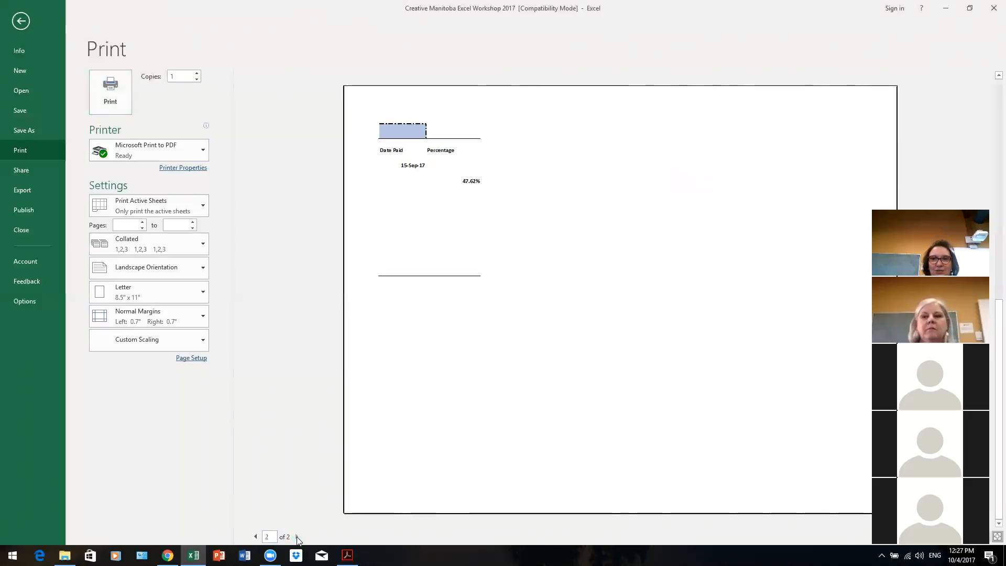
pyautogui.click(255, 537)
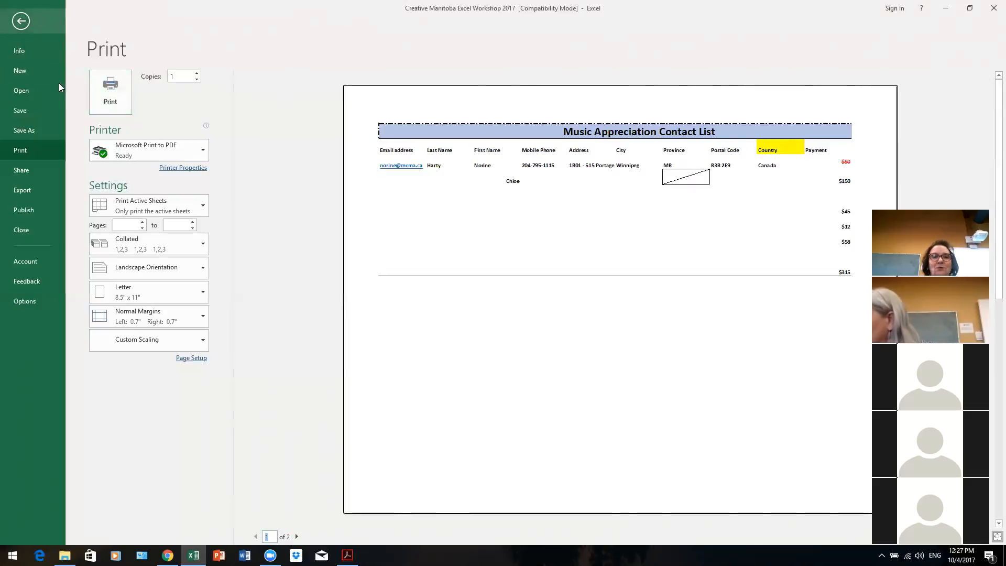
pyautogui.click(199, 360)
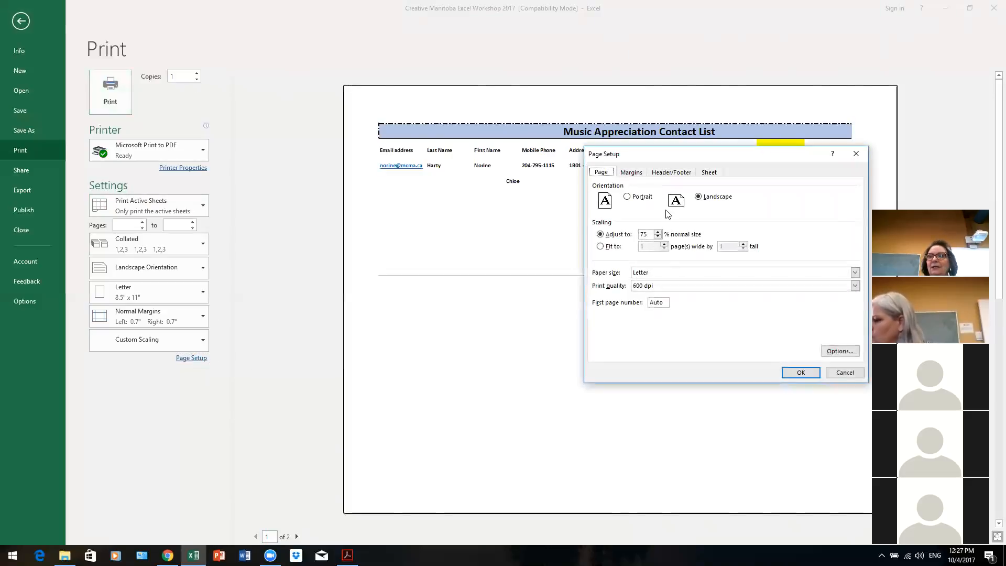
pyautogui.click(844, 373)
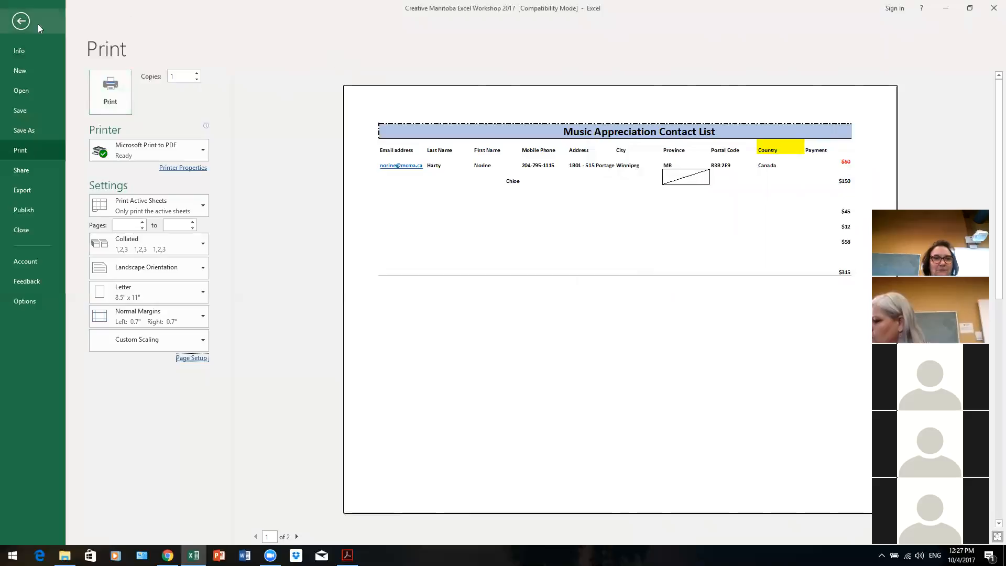
pyautogui.click(21, 21)
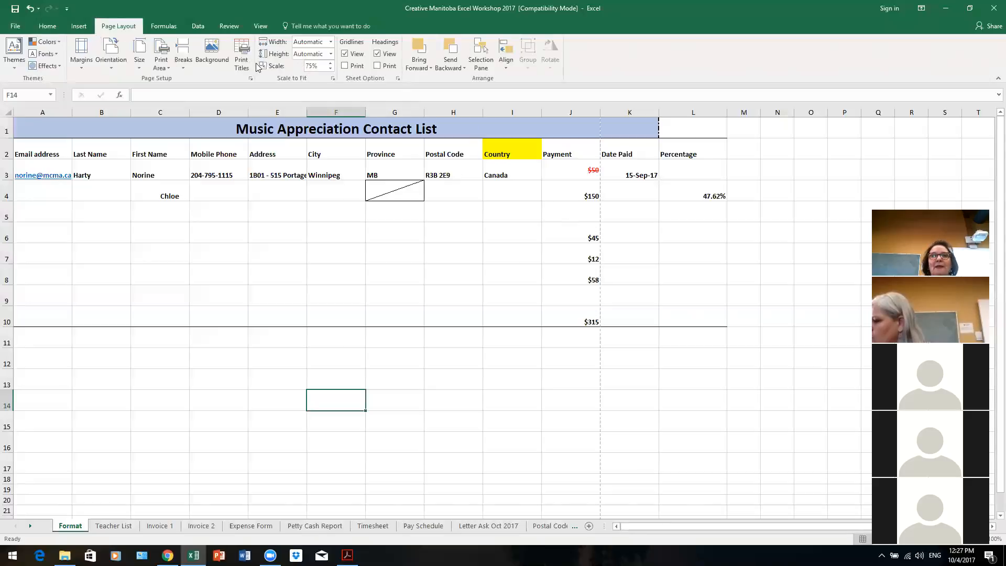
# Step: Fit the Format sheet's printout to 1 page wide by 1 tall and check it in the print preview
pyautogui.click(251, 78)
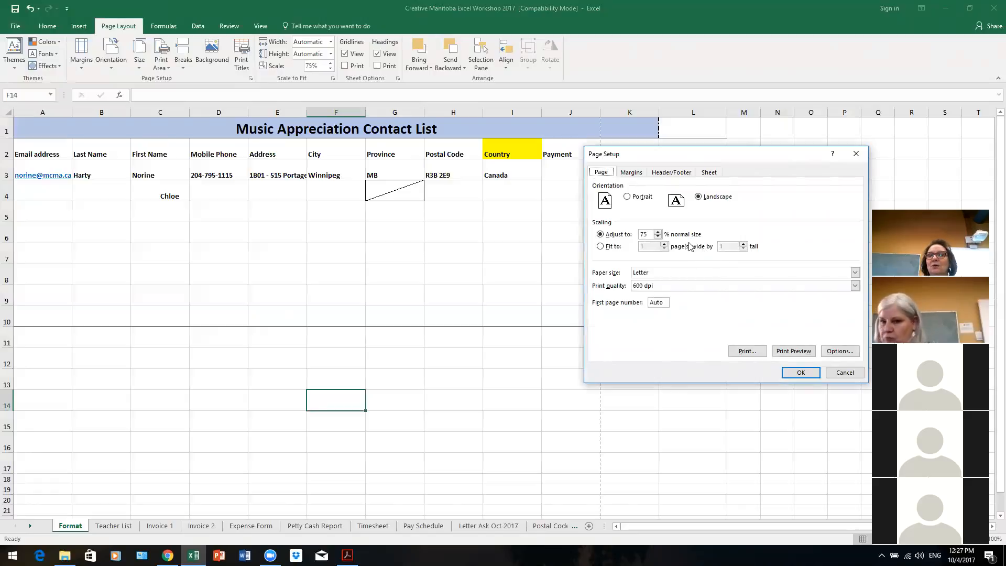
pyautogui.click(601, 246)
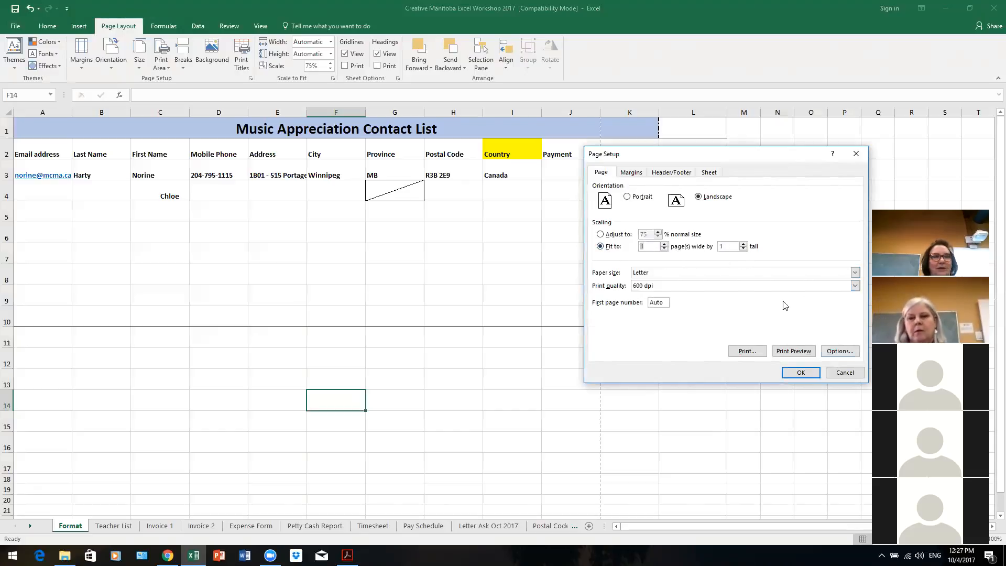
pyautogui.click(801, 352)
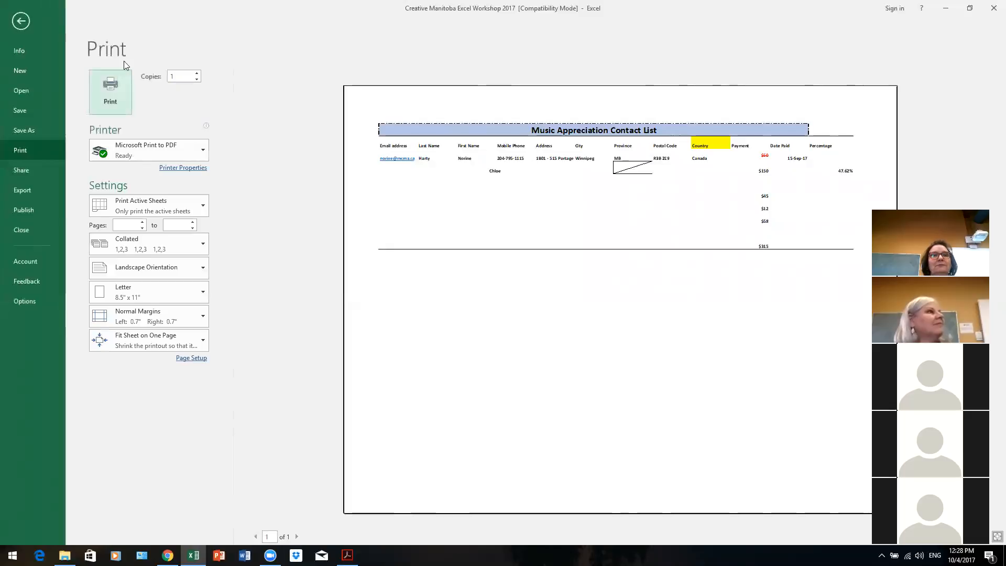
pyautogui.click(24, 26)
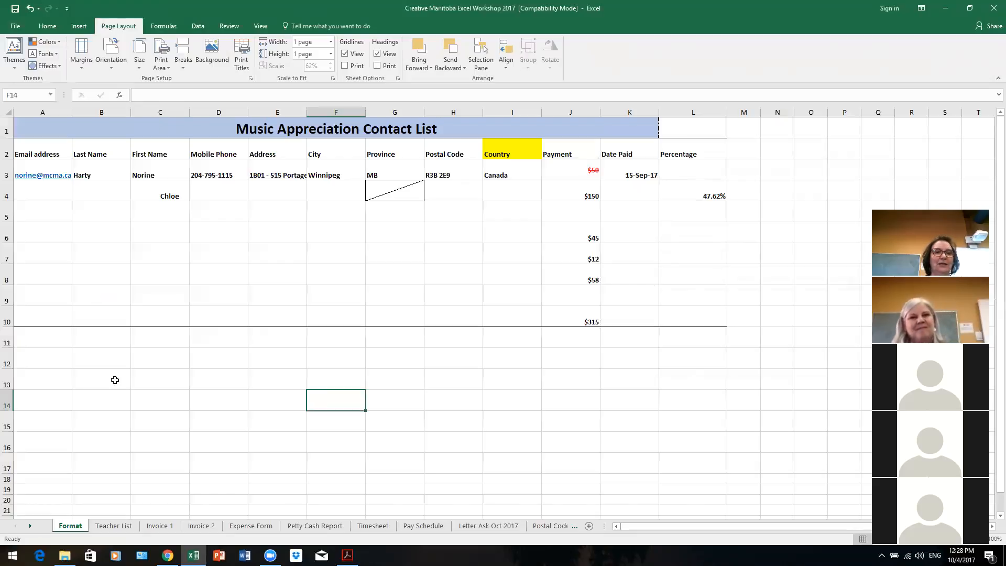
# Step: Select the last name and first name columns of the Teacher List sheet, range A1:B33
pyautogui.click(115, 526)
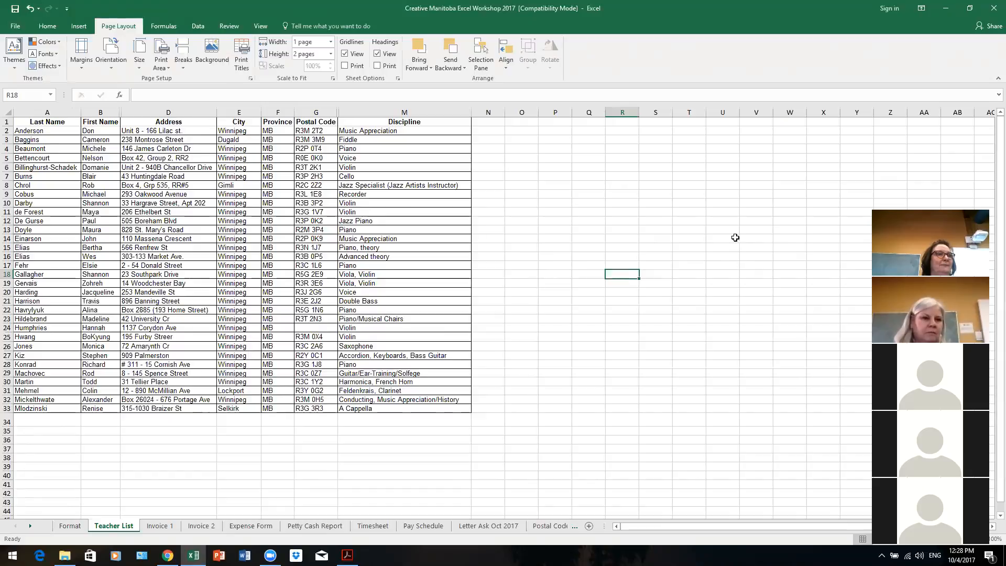
pyautogui.click(32, 121)
pyautogui.moveTo(88, 124); pyautogui.dragTo(84, 412)
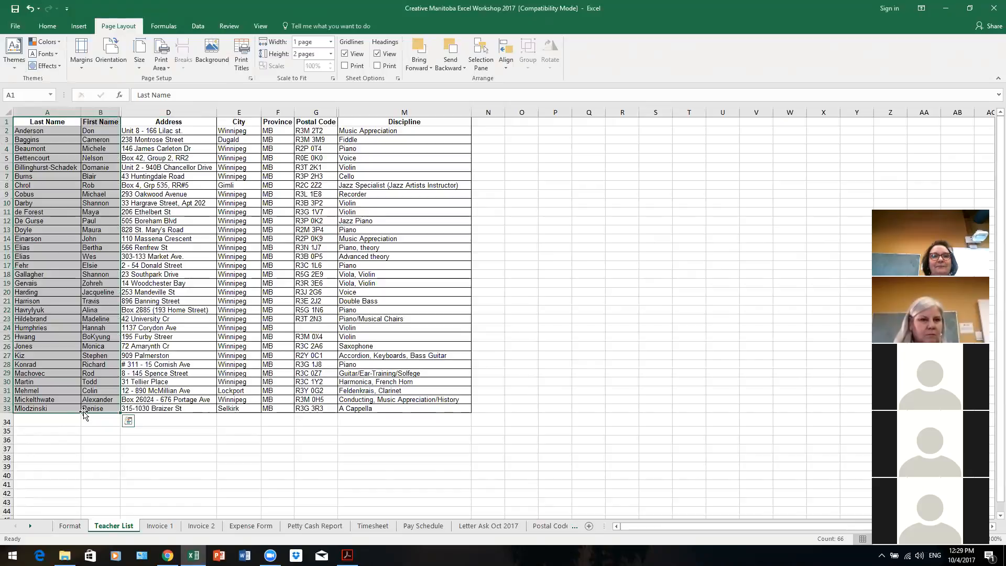
# Step: Review the Teacher List's page, margin, header/footer and sheet print settings without changing them
pyautogui.click(251, 78)
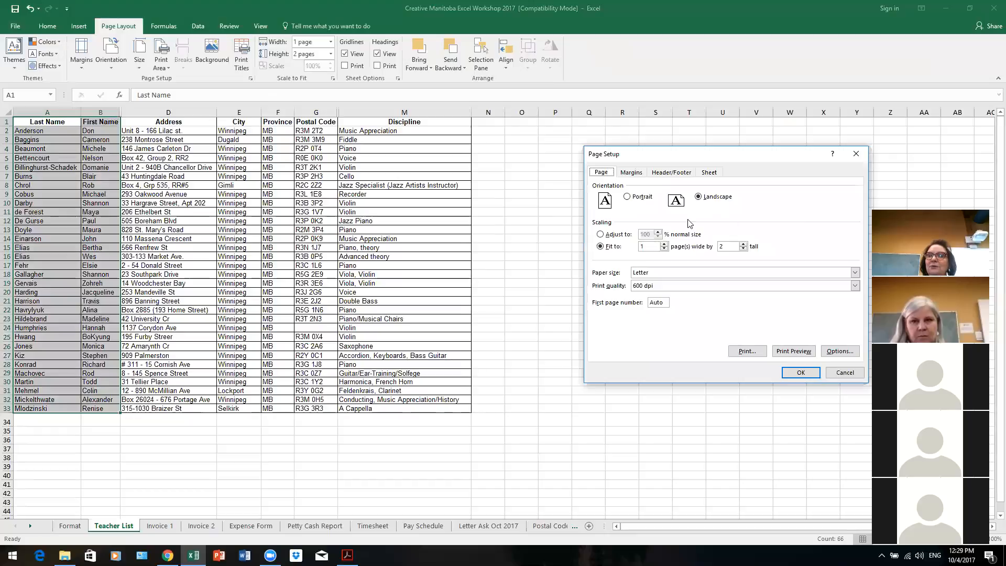
pyautogui.click(640, 173)
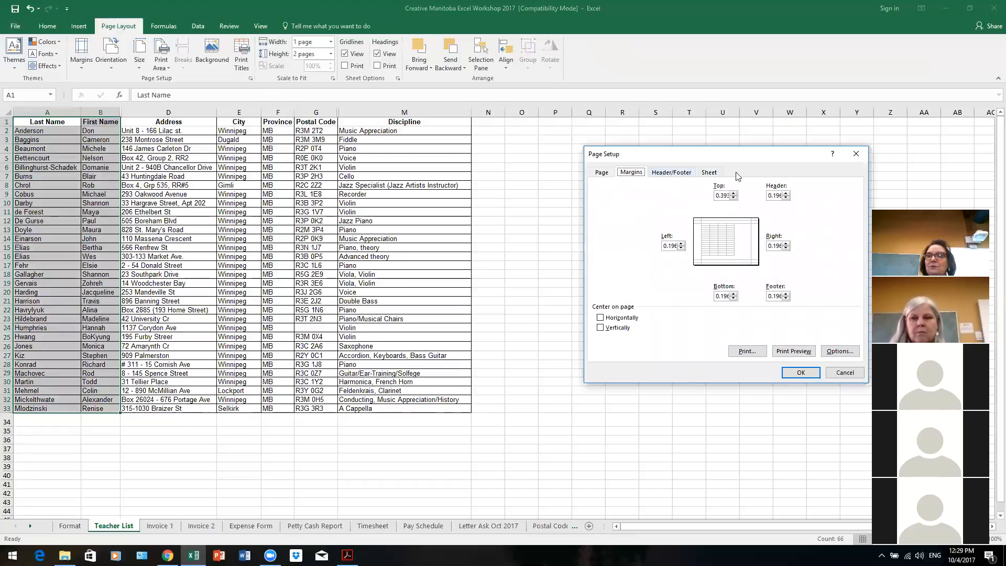
pyautogui.click(684, 174)
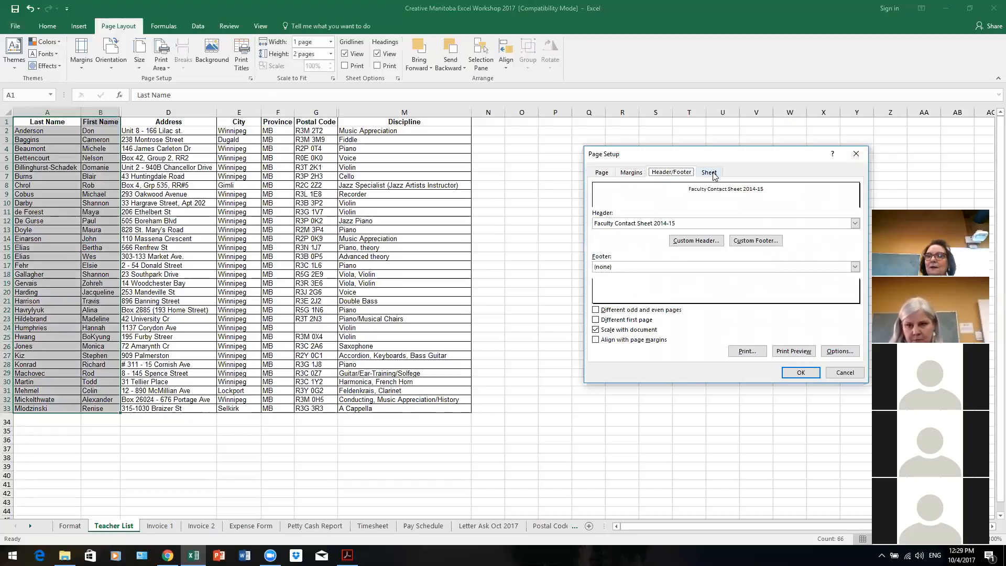
pyautogui.click(711, 173)
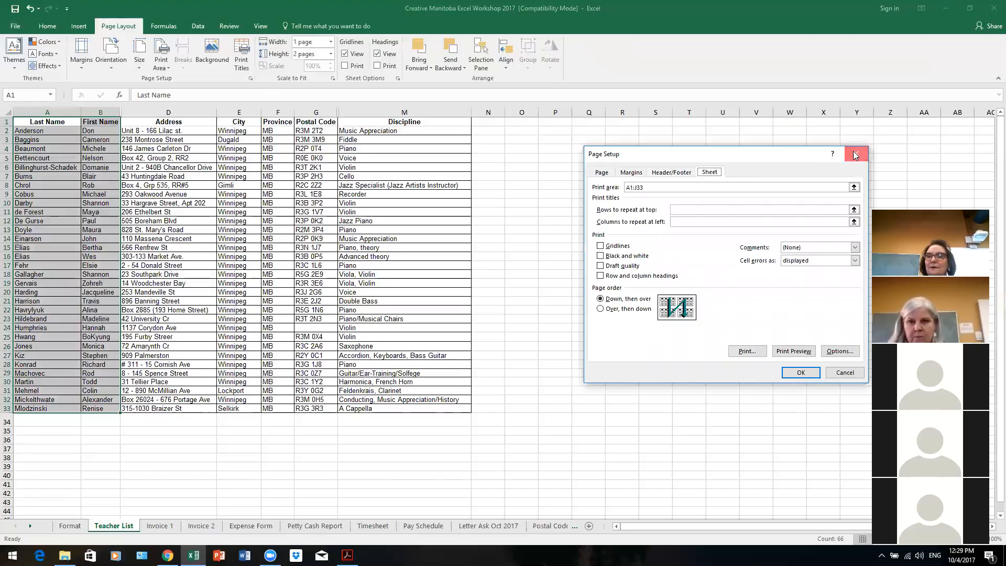
pyautogui.click(854, 154)
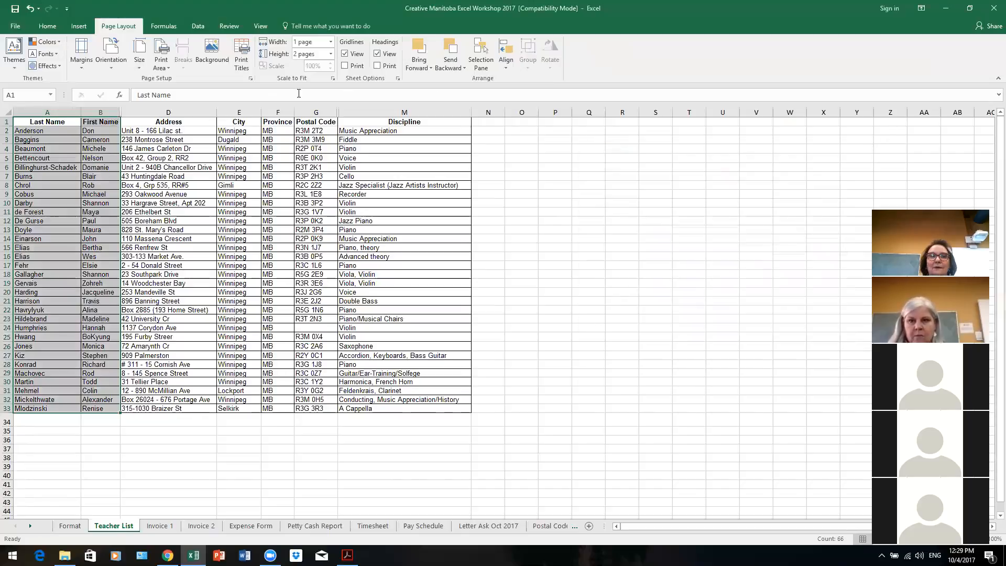
# Step: Set the selected name columns as the Teacher List's print area and check it in the print preview
pyautogui.click(169, 68)
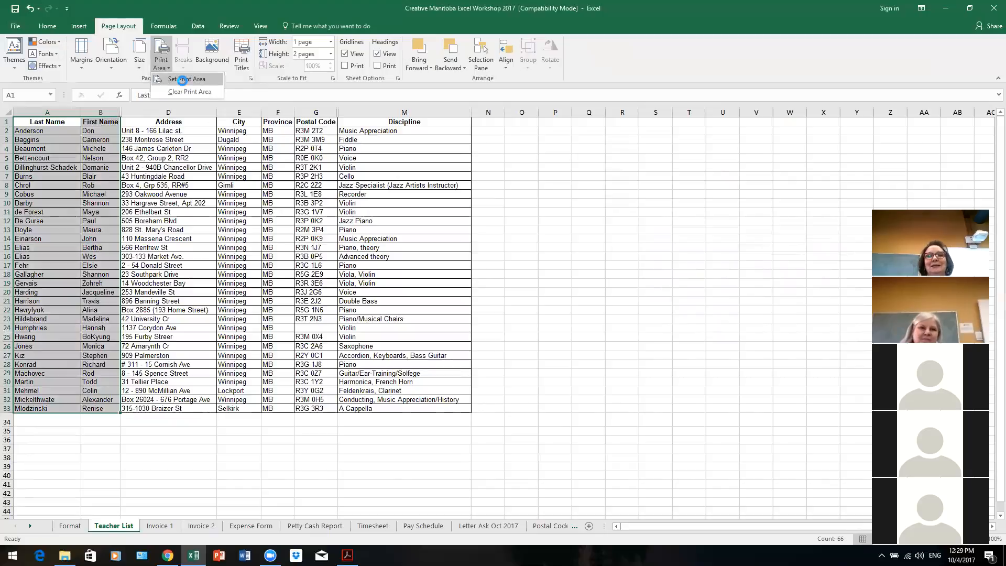
pyautogui.click(184, 79)
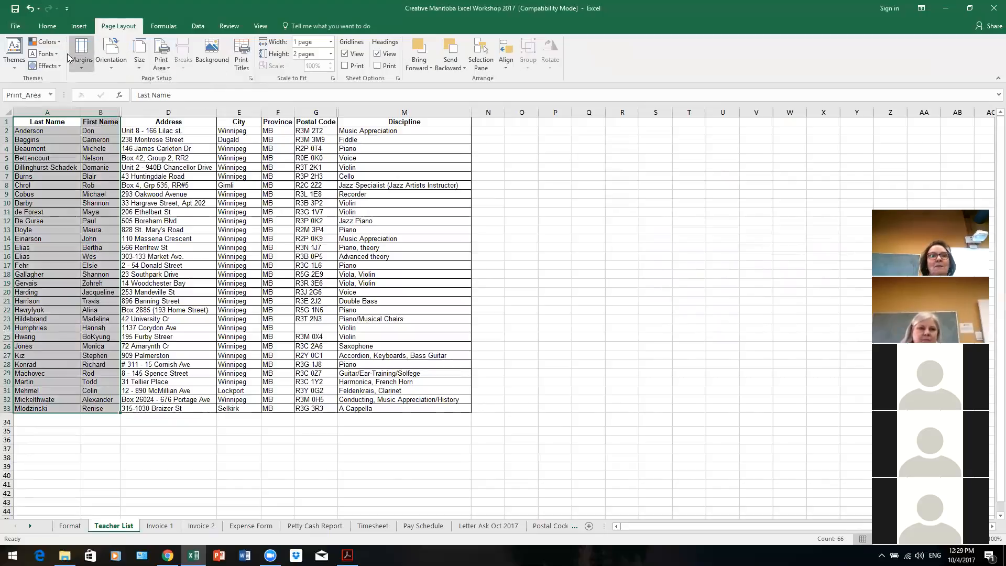
pyautogui.click(16, 27)
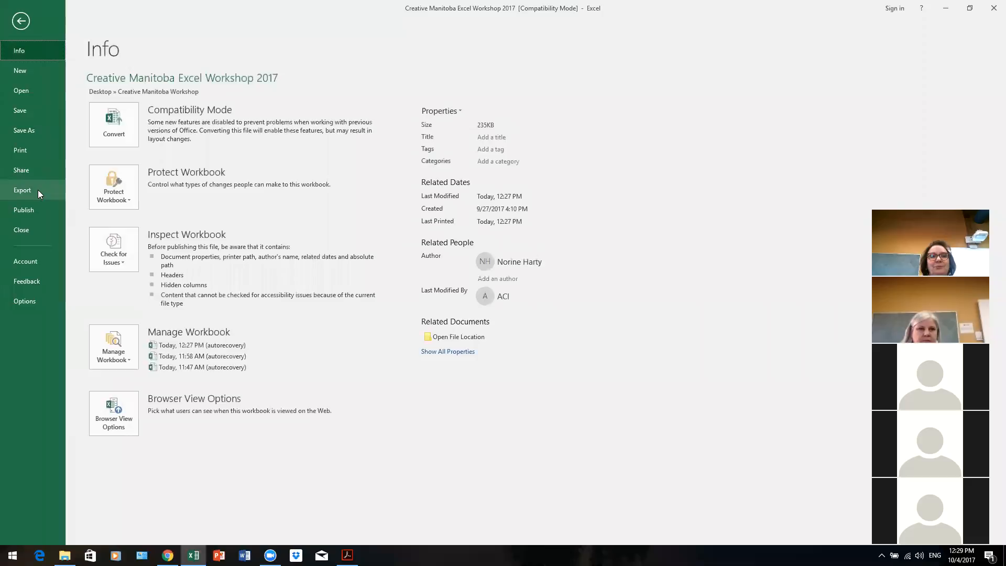
pyautogui.click(40, 151)
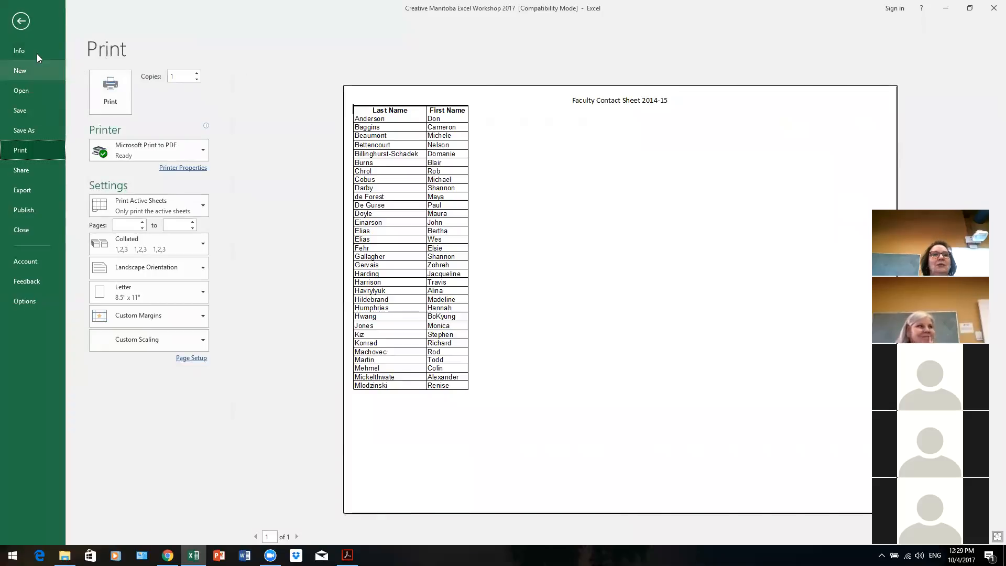
pyautogui.click(26, 21)
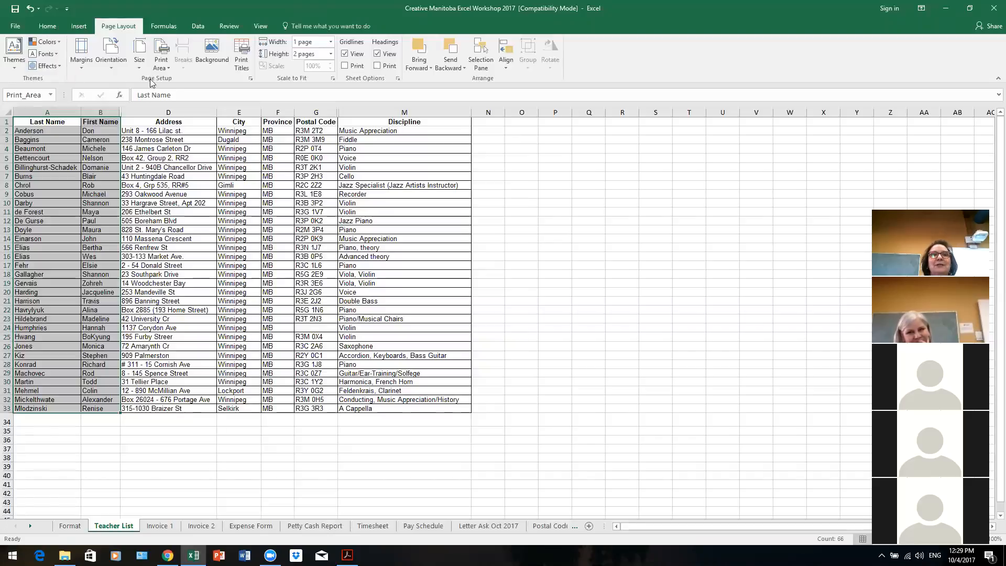
# Step: Clear the Teacher List's print area and check the full sheet in the print preview
pyautogui.click(169, 67)
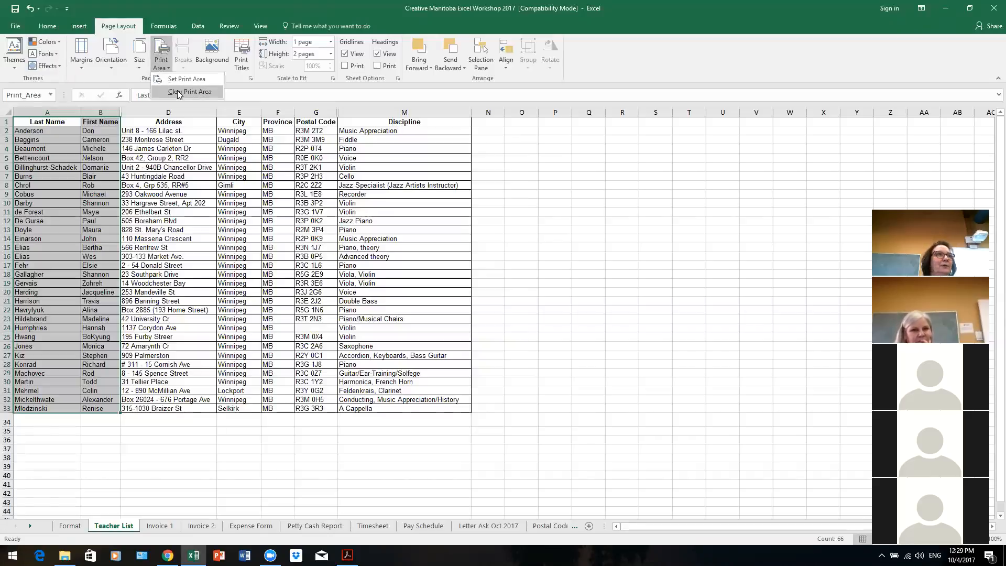
pyautogui.click(177, 91)
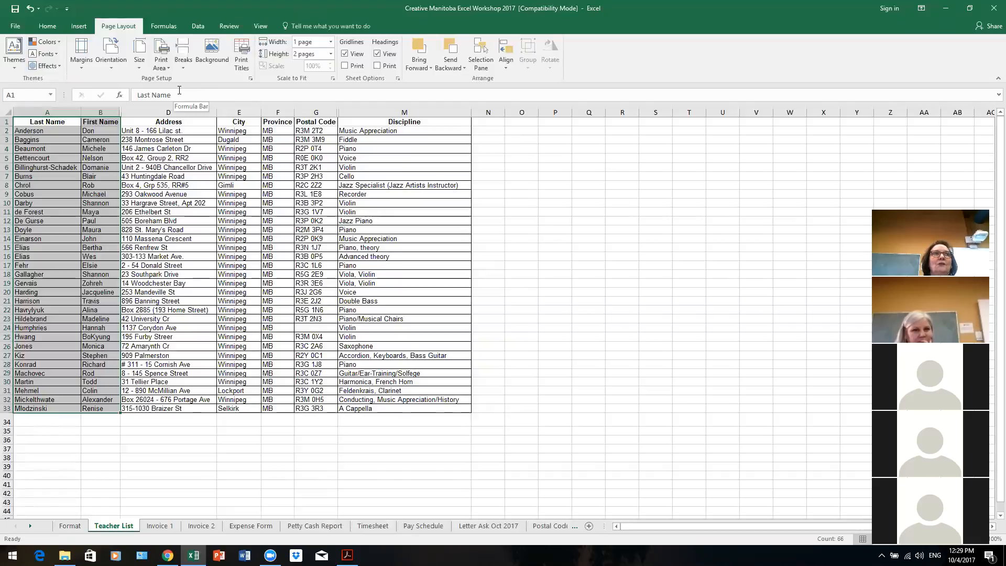
pyautogui.click(556, 213)
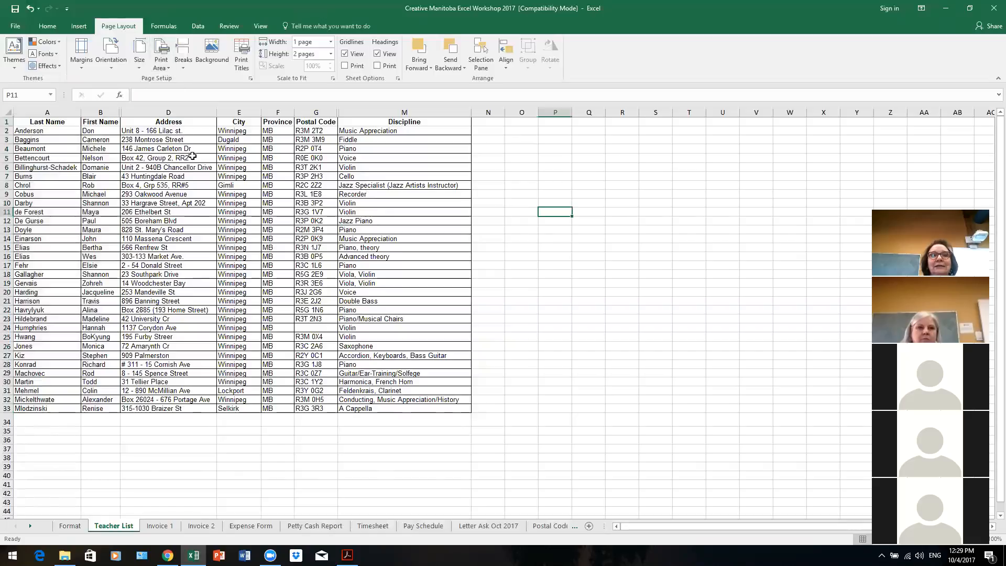
pyautogui.click(21, 24)
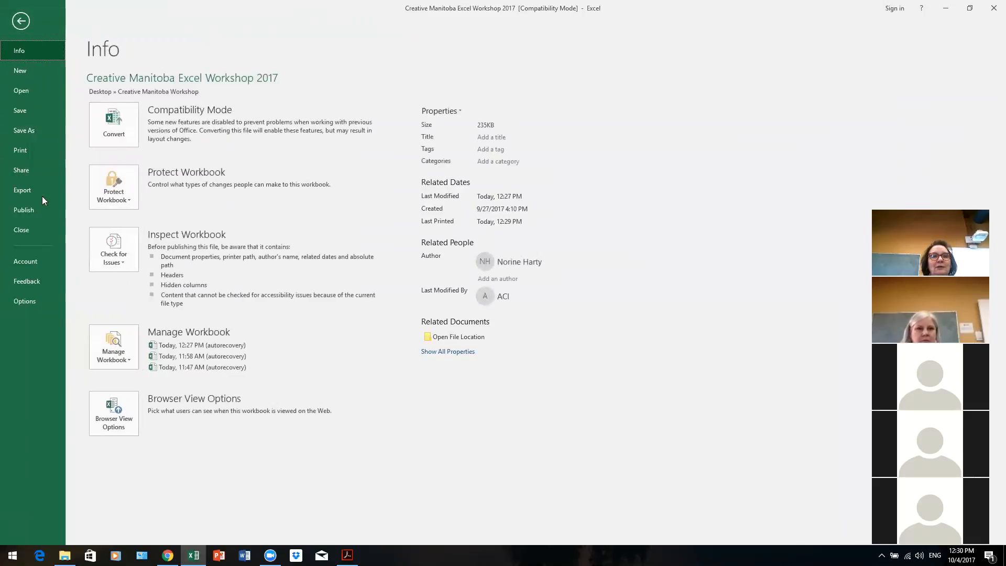
pyautogui.click(43, 149)
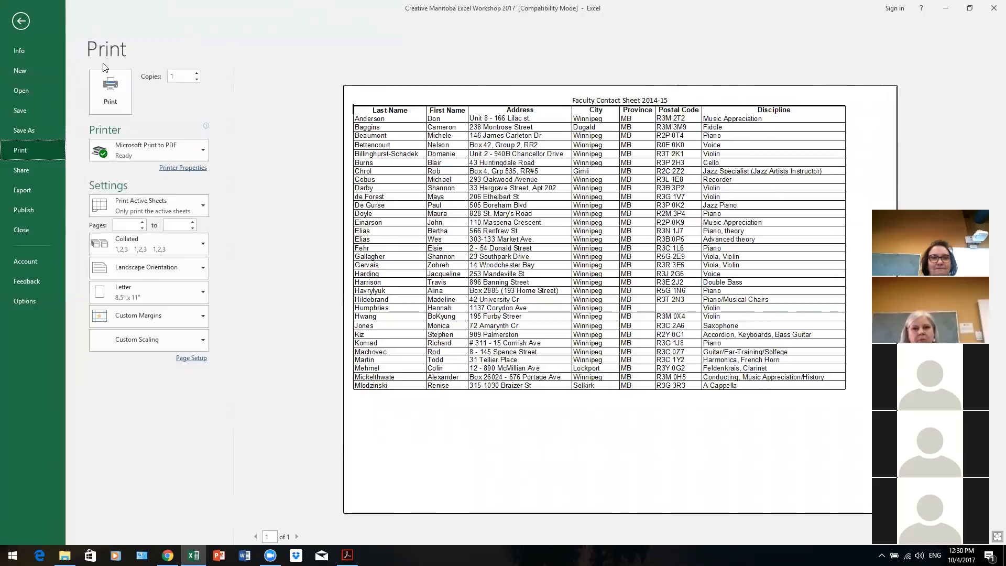
pyautogui.click(27, 24)
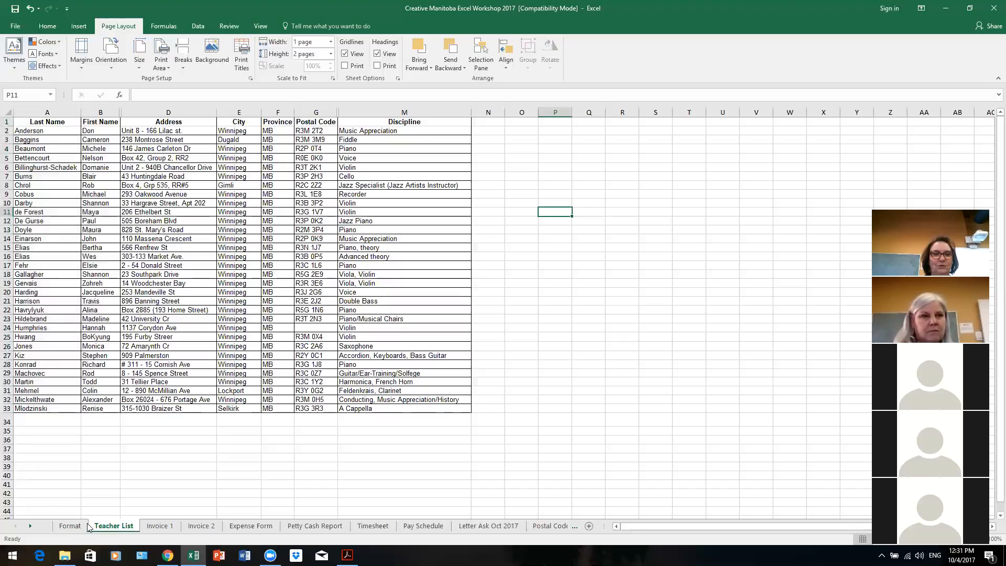
# Step: Remove all cell borders from the entire Format sheet with No Border
pyautogui.click(71, 527)
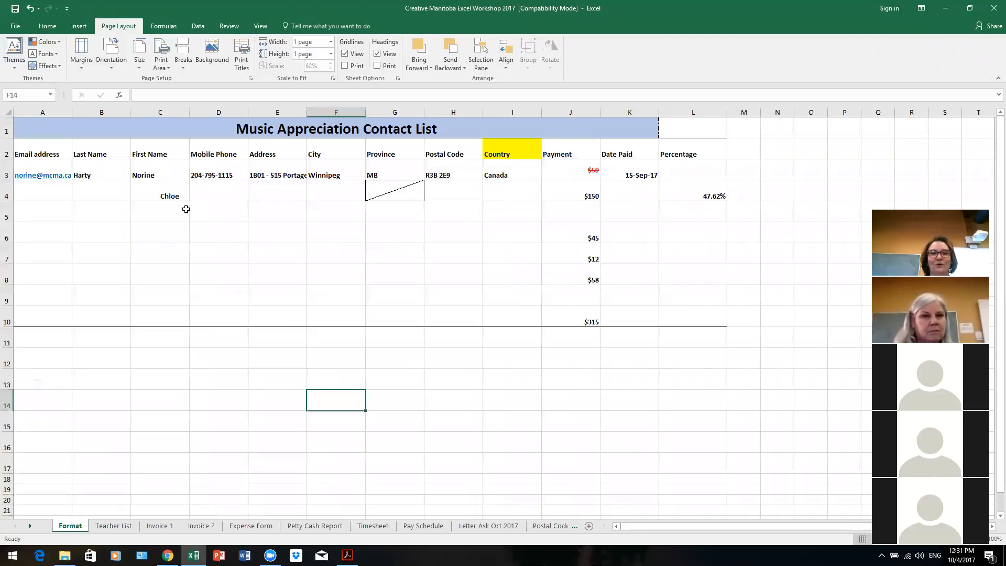
pyautogui.click(7, 112)
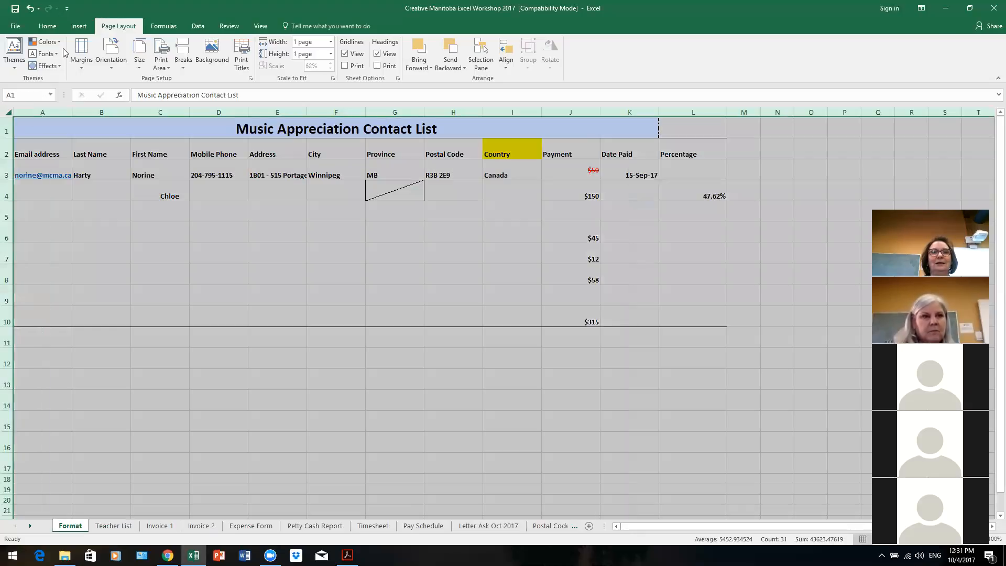
pyautogui.click(47, 26)
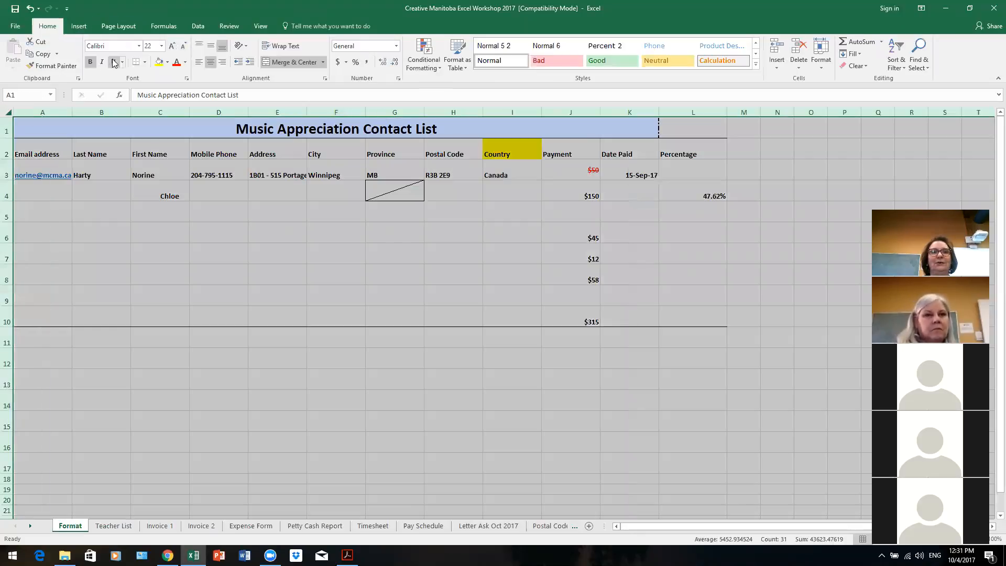
pyautogui.click(146, 63)
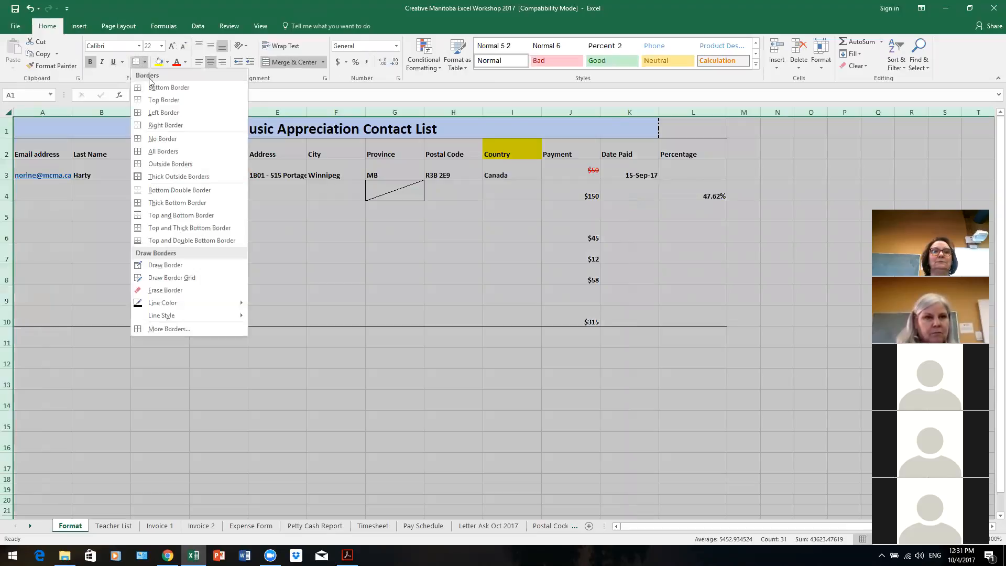
pyautogui.click(193, 137)
pyautogui.click(445, 332)
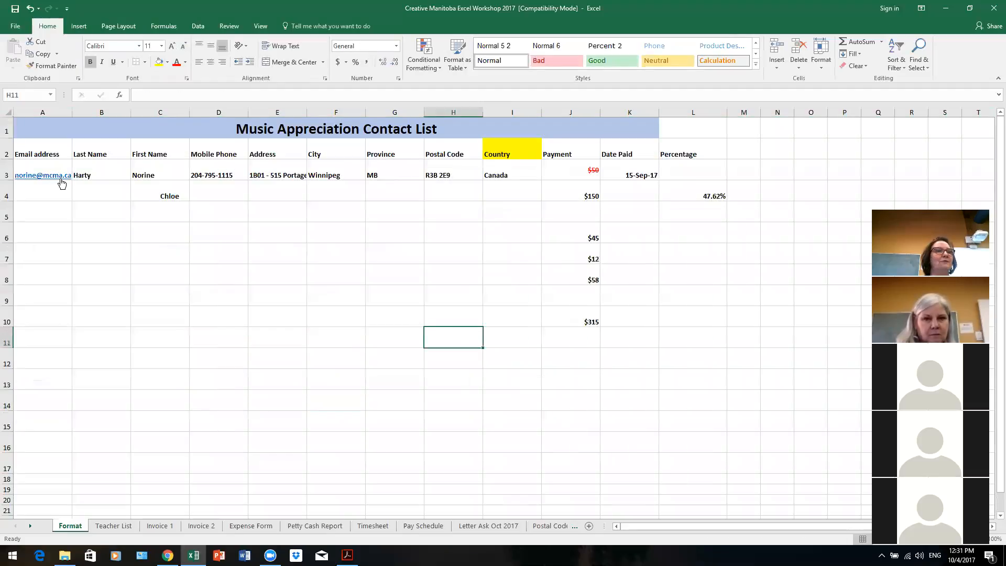
# Step: Check the Format sheet without borders in the print preview
pyautogui.click(18, 28)
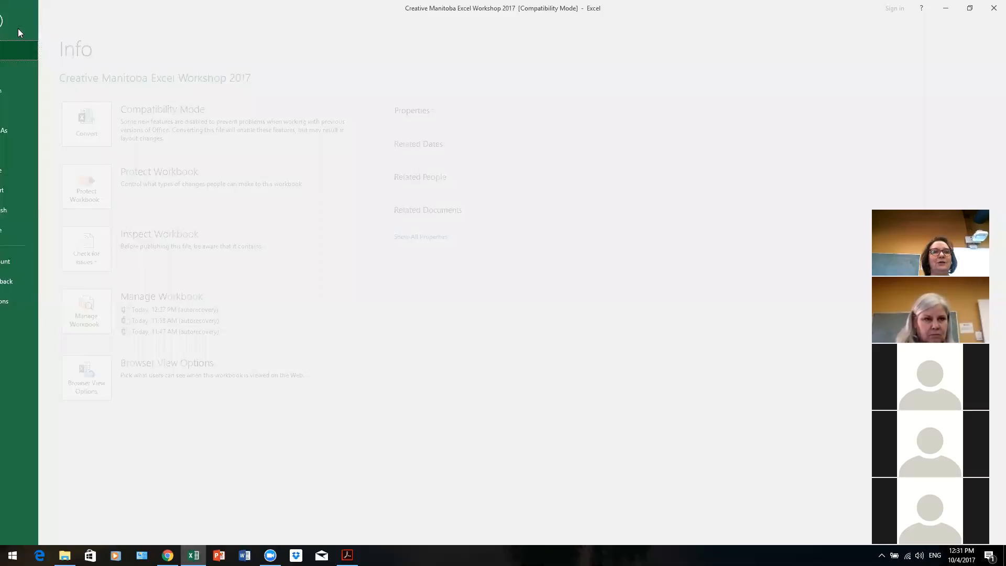
pyautogui.click(36, 148)
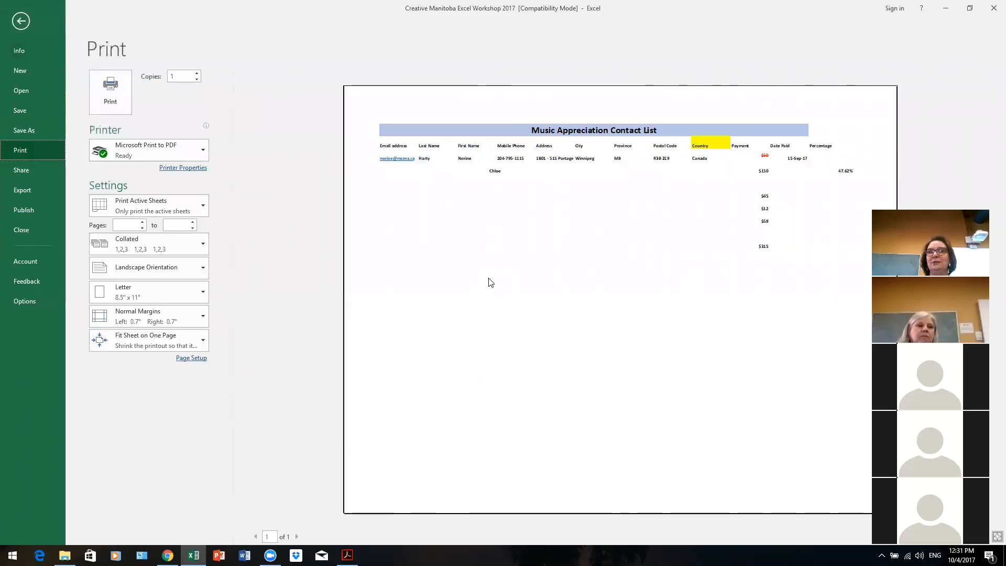
pyautogui.click(23, 22)
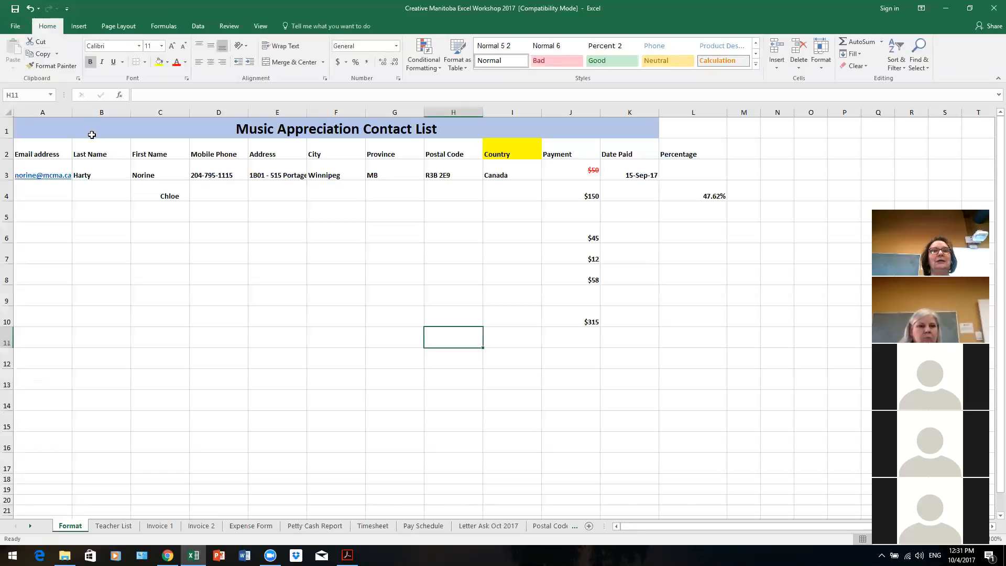
# Step: Apply a thin solid outline border to the merged Music Appreciation Contact List title cell
pyautogui.click(37, 127)
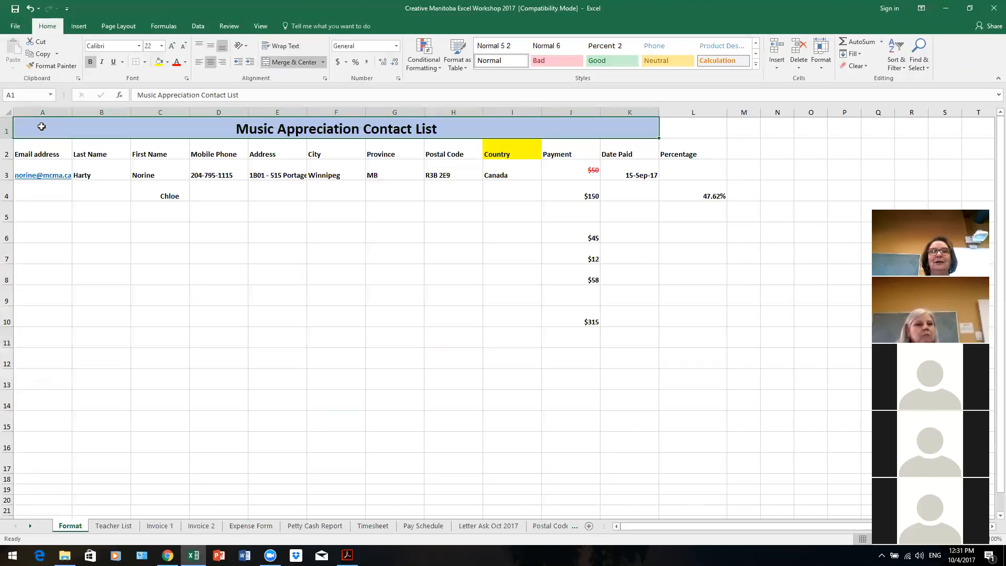
pyautogui.rightClick(49, 128)
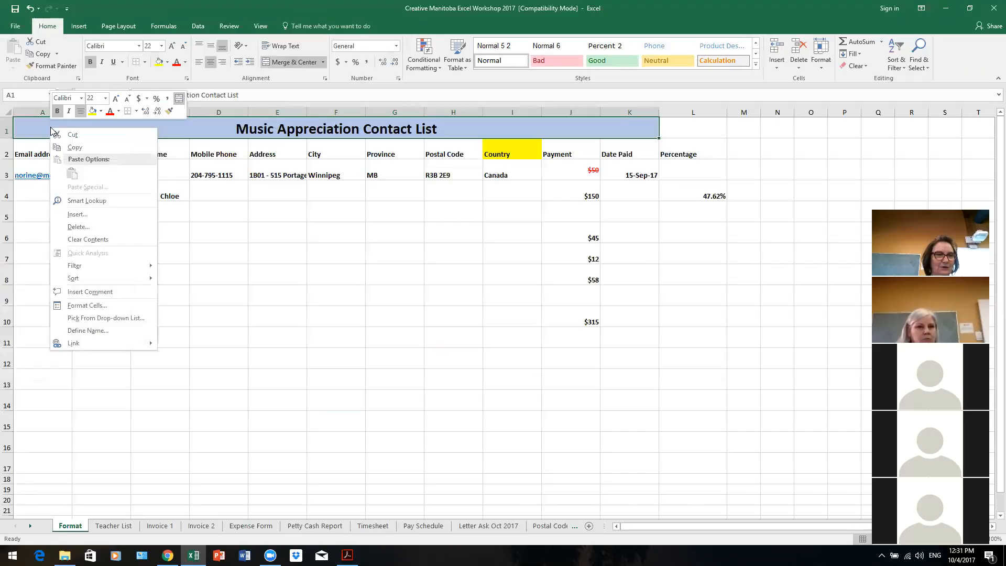
pyautogui.click(130, 306)
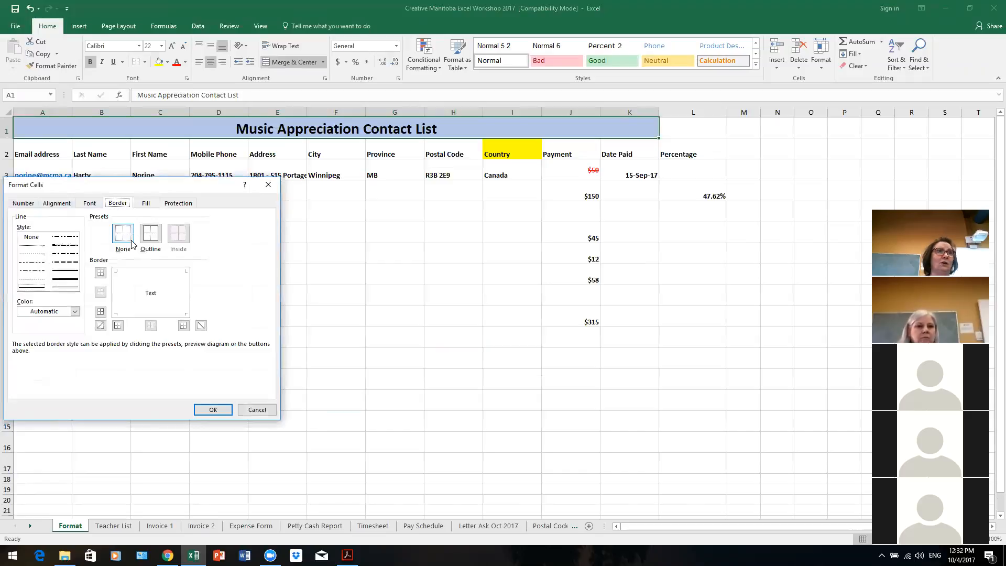
pyautogui.click(32, 288)
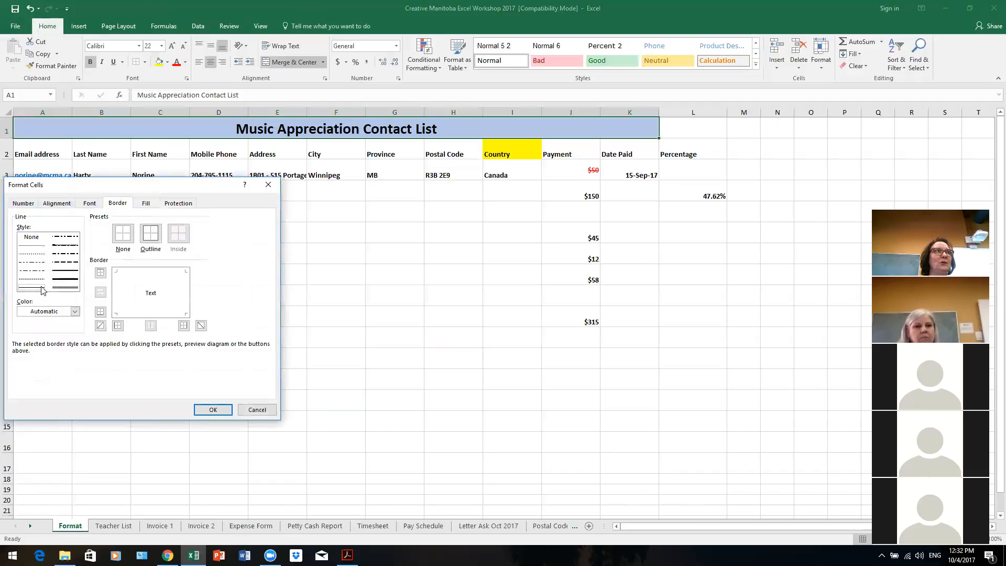
pyautogui.click(151, 234)
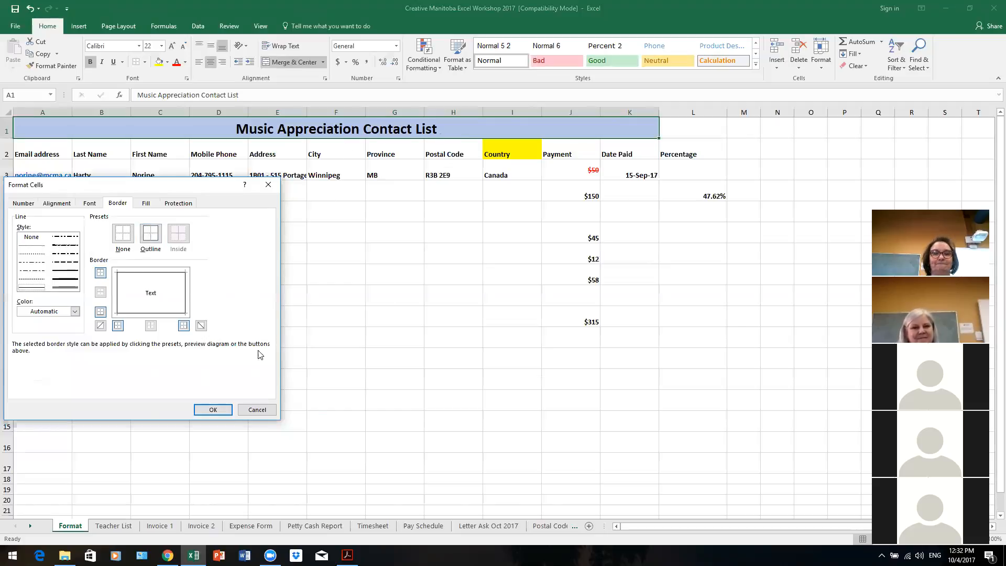
pyautogui.click(213, 410)
# Step: Apply outline and inside borders to the header and contact rows, range A2:L4
pyautogui.moveTo(25, 159); pyautogui.dragTo(699, 193)
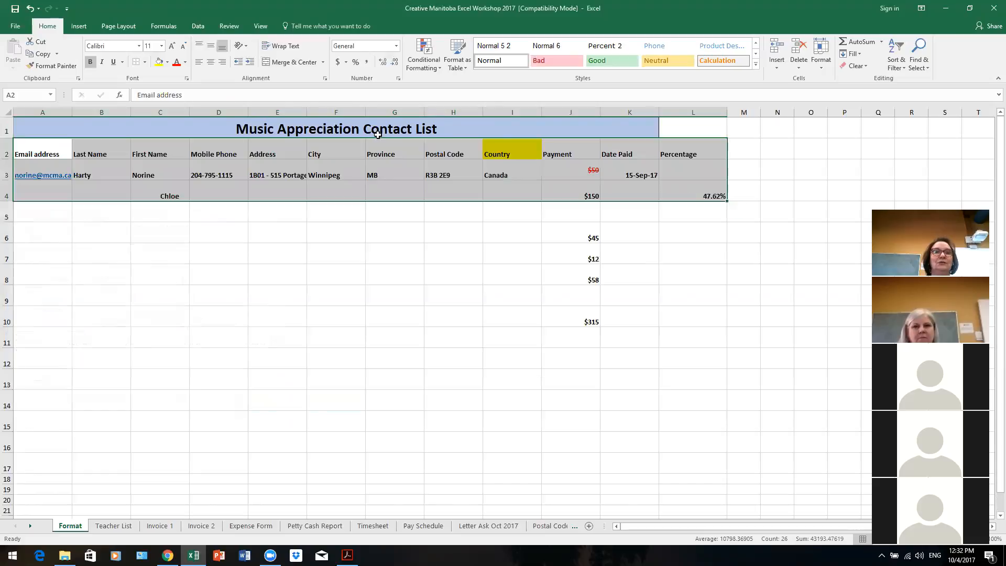
pyautogui.rightClick(350, 144)
pyautogui.click(406, 324)
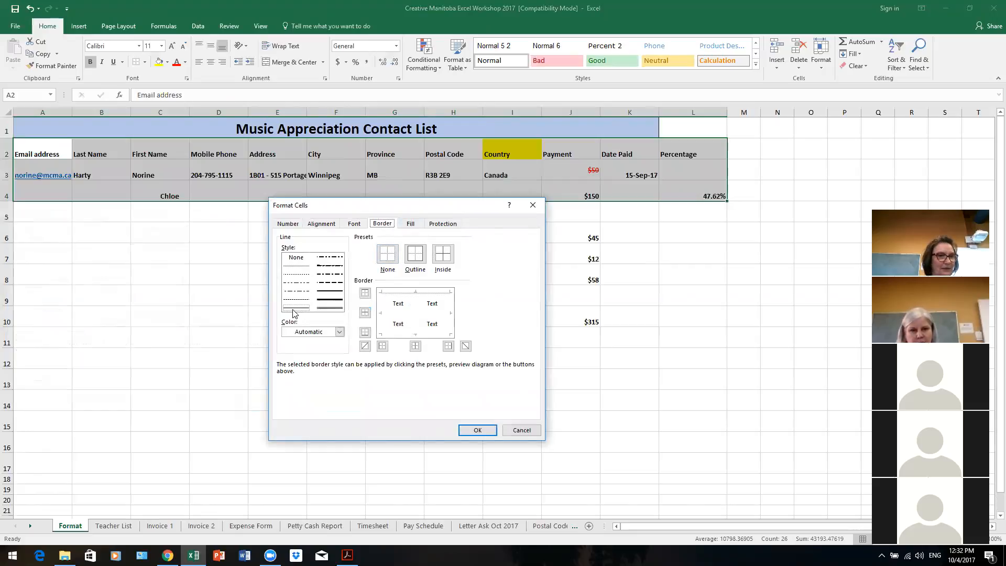
pyautogui.click(415, 255)
pyautogui.click(448, 260)
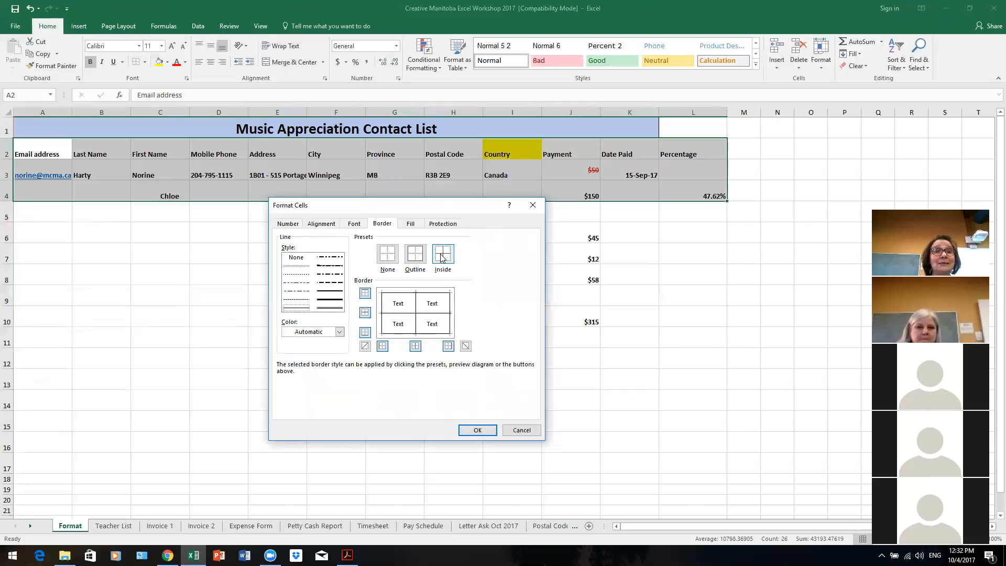
pyautogui.click(416, 315)
pyautogui.click(399, 314)
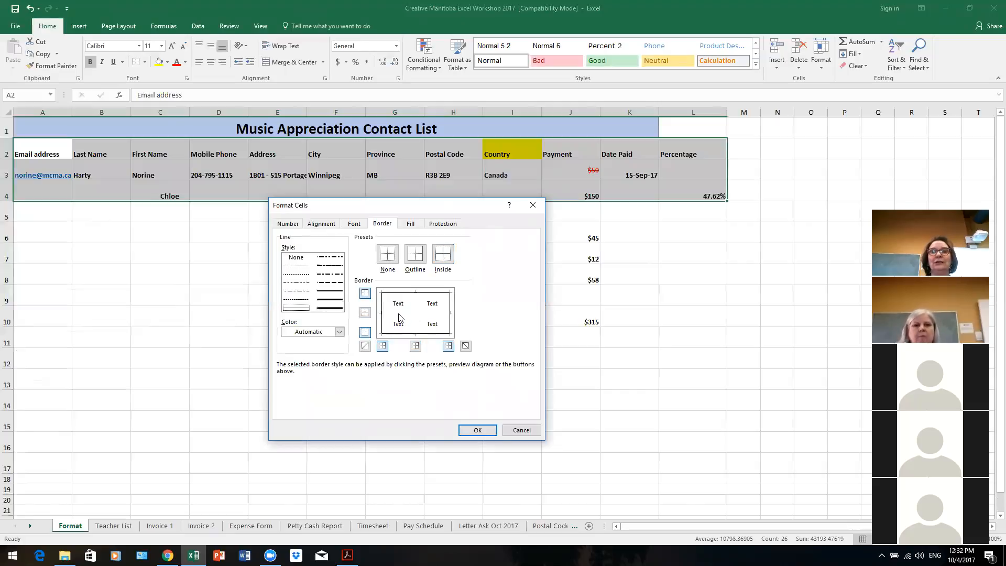
pyautogui.click(400, 314)
pyautogui.click(416, 302)
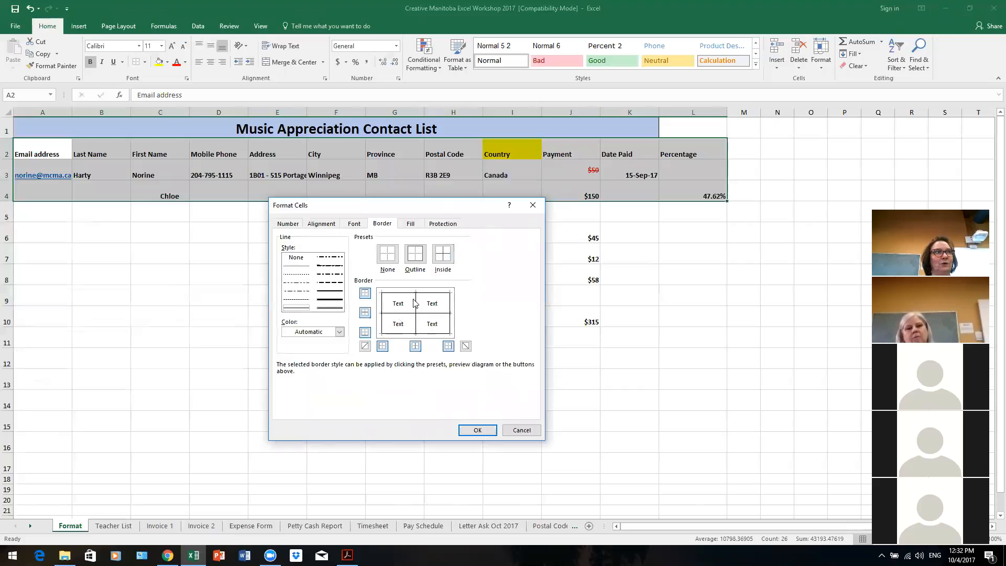
pyautogui.click(479, 430)
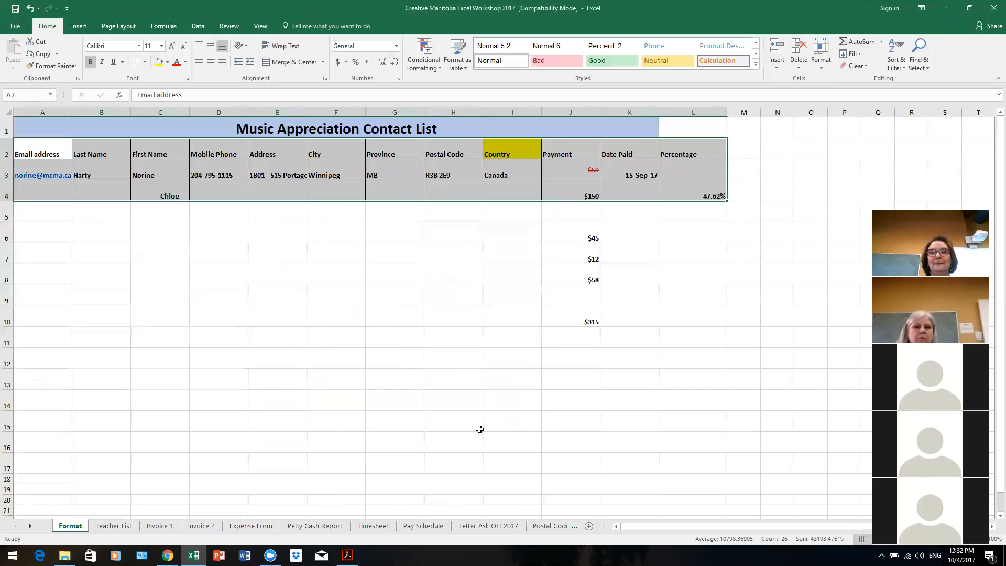
# Step: Check the bordered contact list in the print preview
pyautogui.click(13, 27)
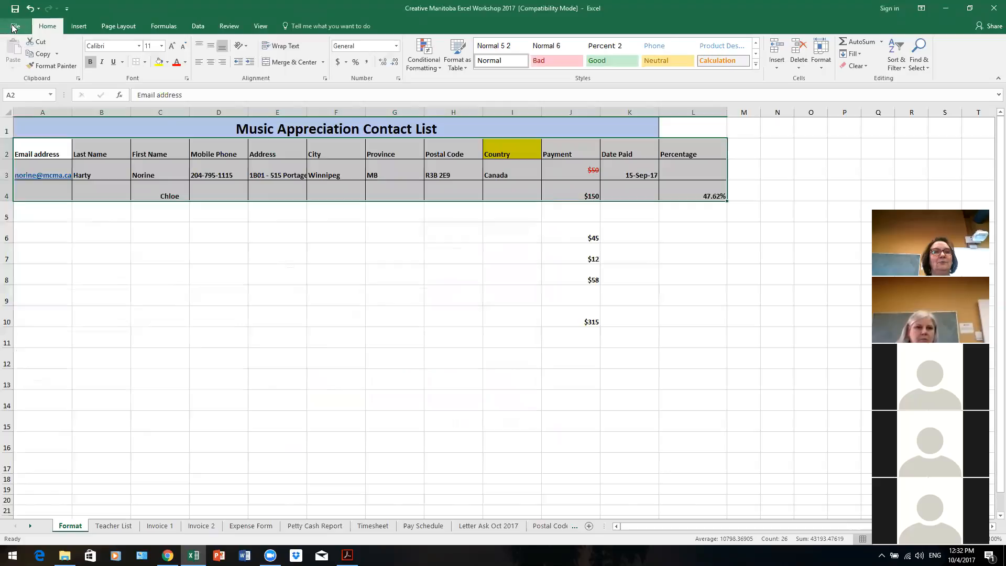
pyautogui.click(35, 154)
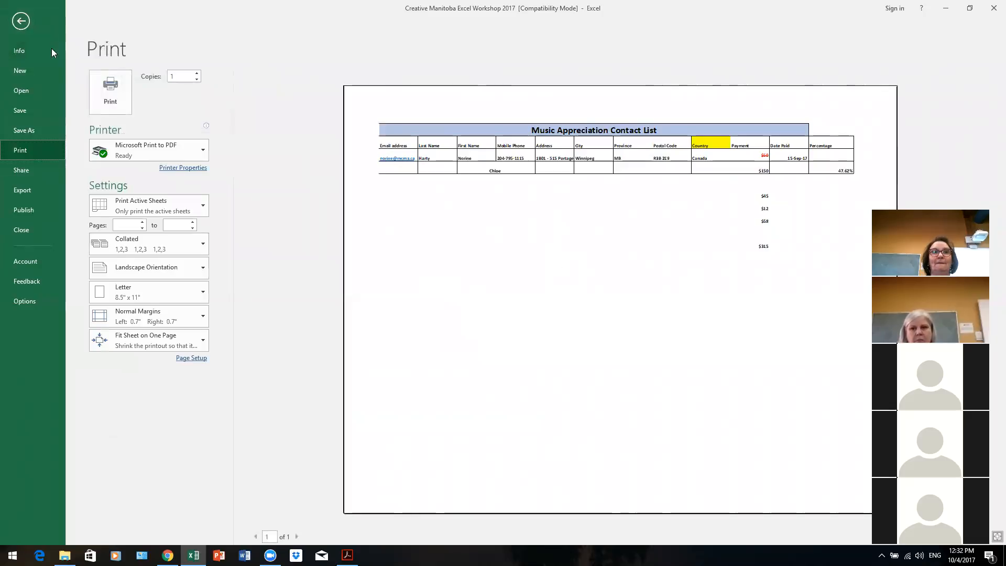
pyautogui.click(21, 22)
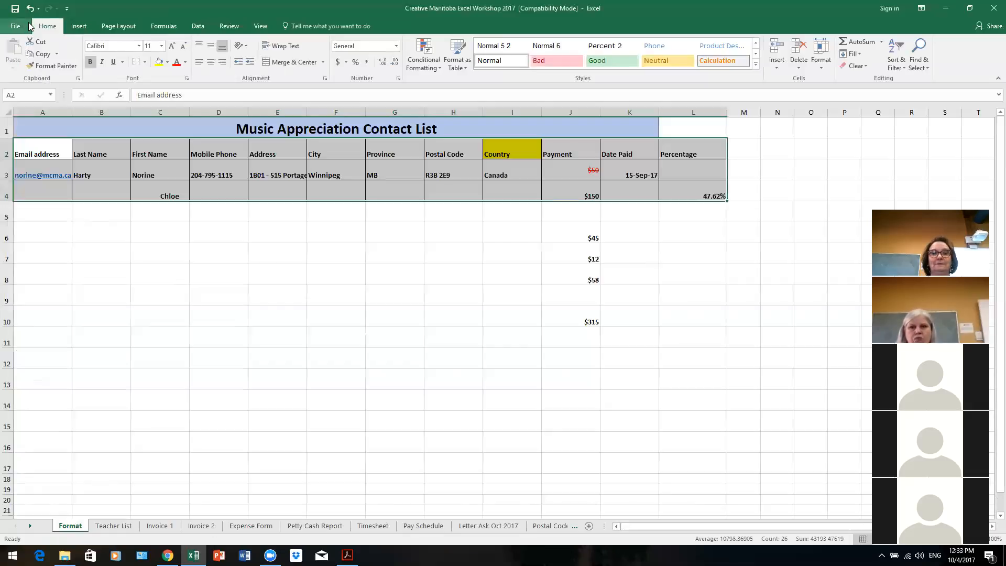
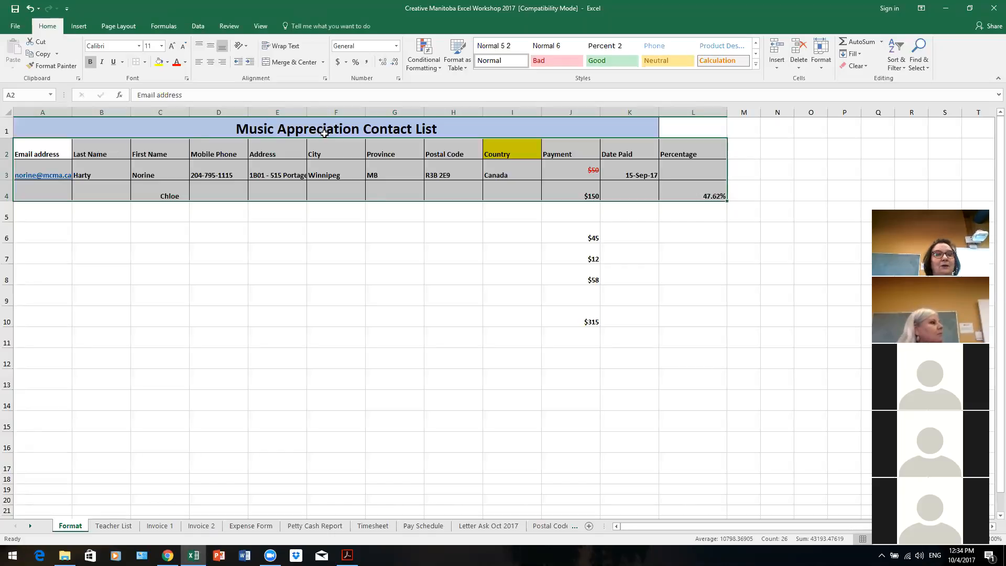
# Step: Create a new blank workbook and return to the Creative Manitoba Excel Workshop 2017 workbook
pyautogui.click(16, 26)
pyautogui.click(23, 71)
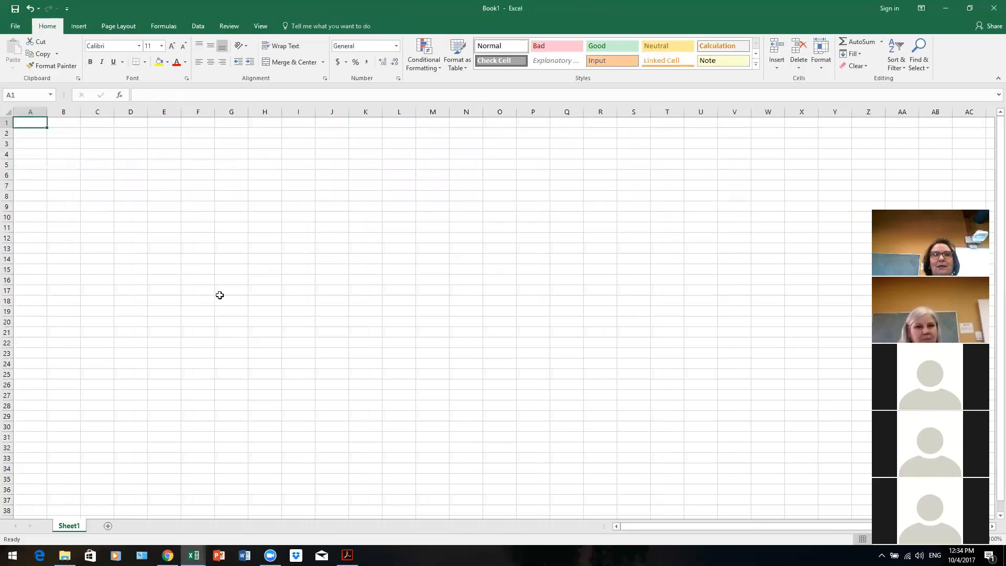
pyautogui.click(193, 556)
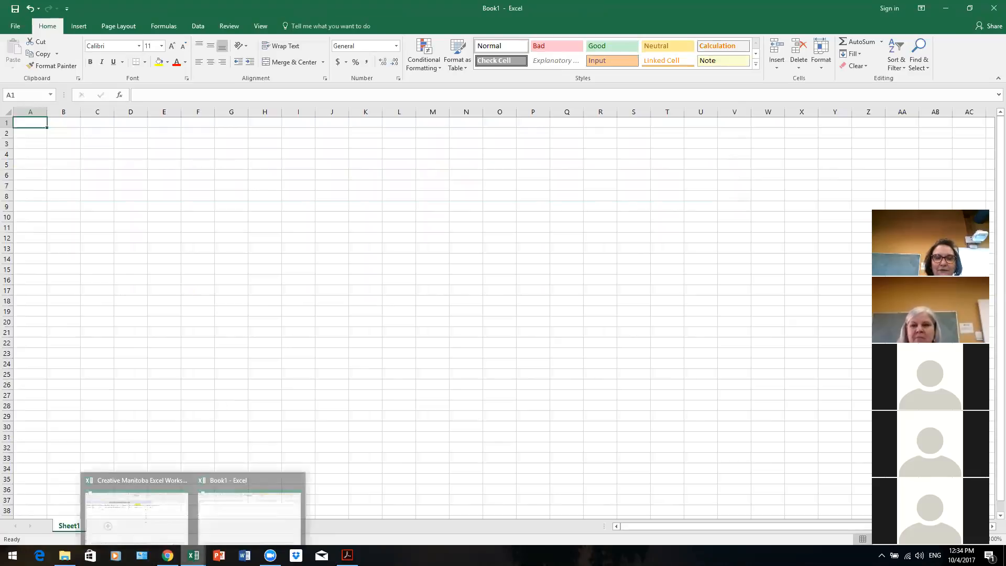
pyautogui.click(138, 506)
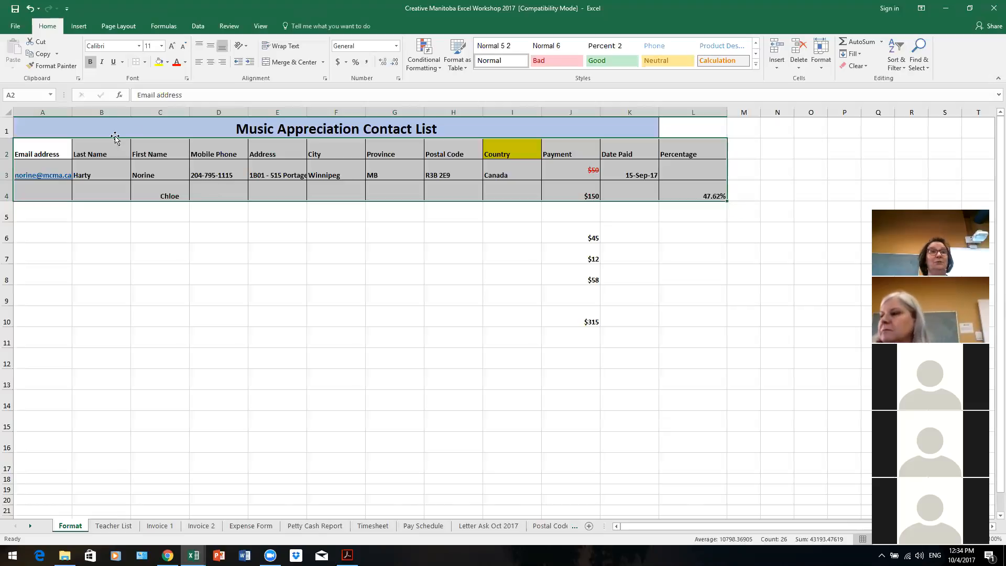
# Step: Copy the bordered contact list range A2:L4 and paste it at cell A1 of the blank Book1 workbook
pyautogui.click(57, 54)
pyautogui.click(60, 71)
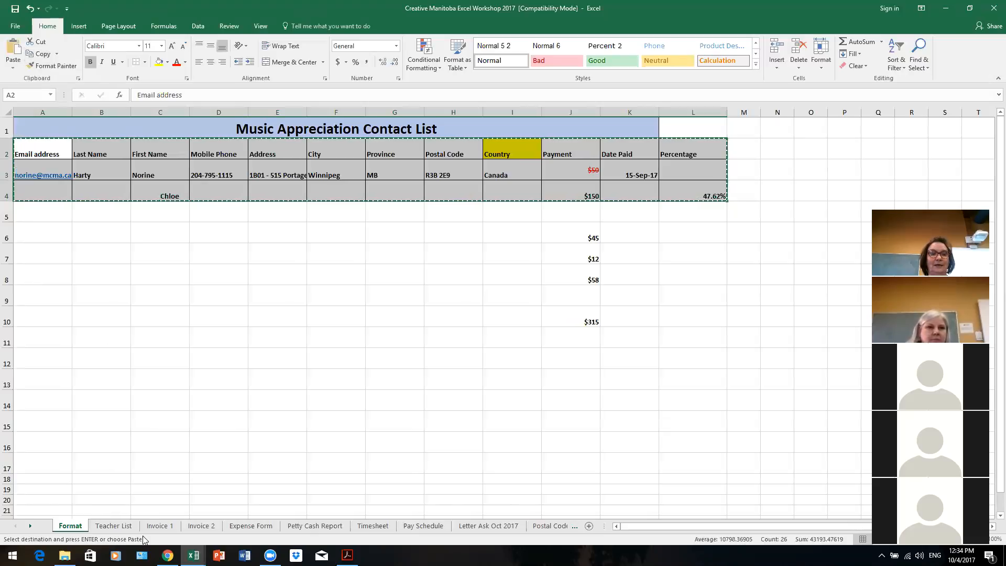
pyautogui.moveTo(194, 556)
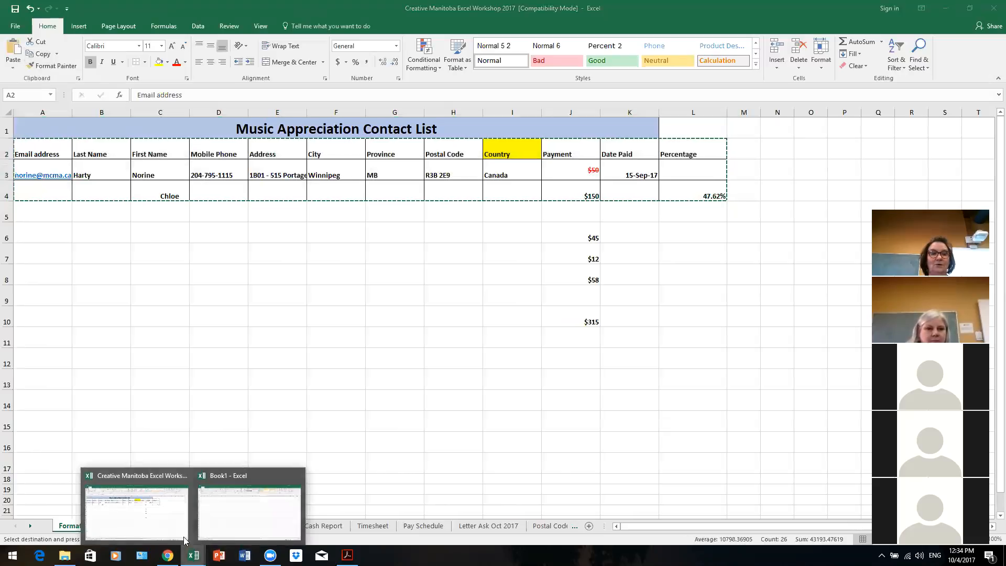
pyautogui.click(229, 517)
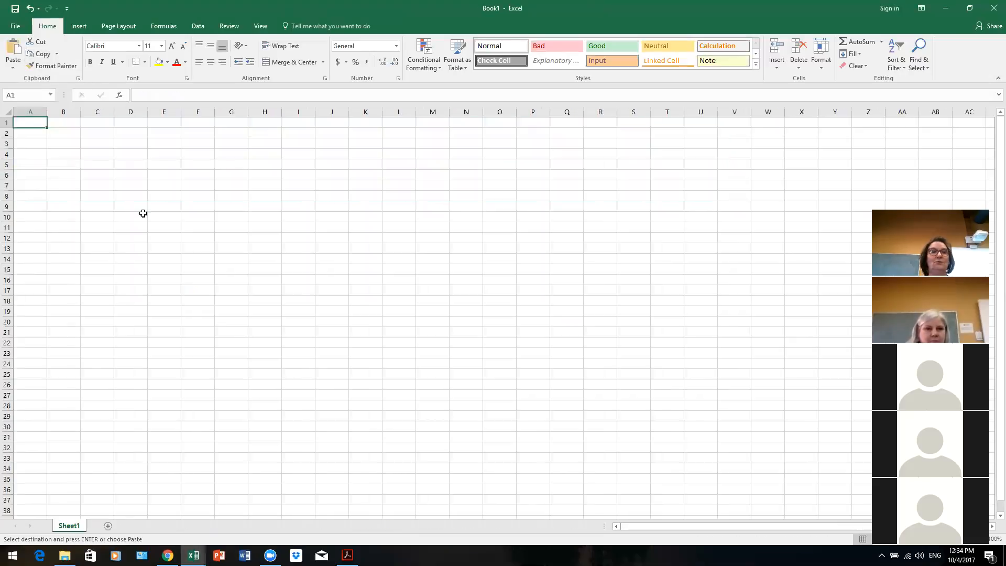
pyautogui.rightClick(37, 121)
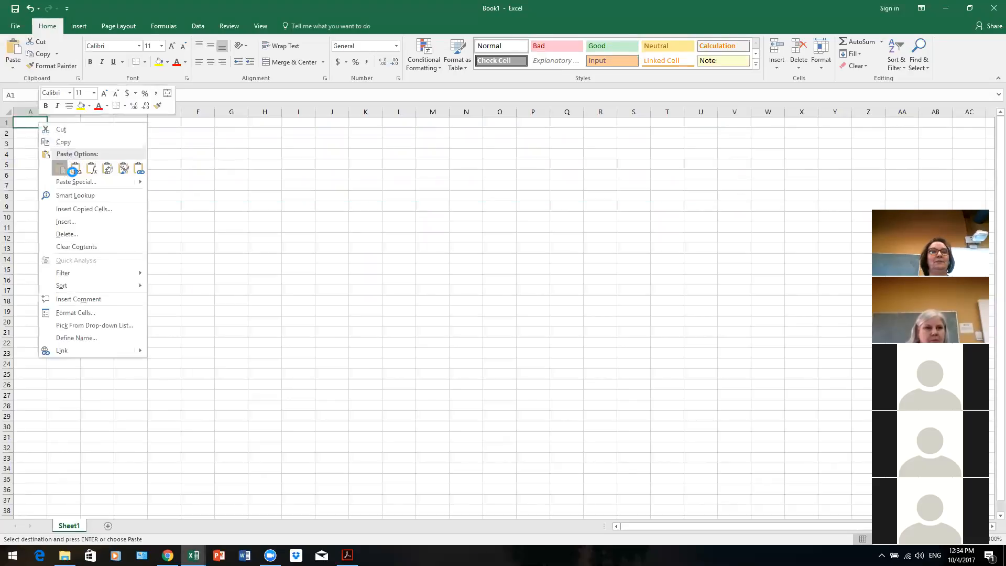
pyautogui.click(60, 168)
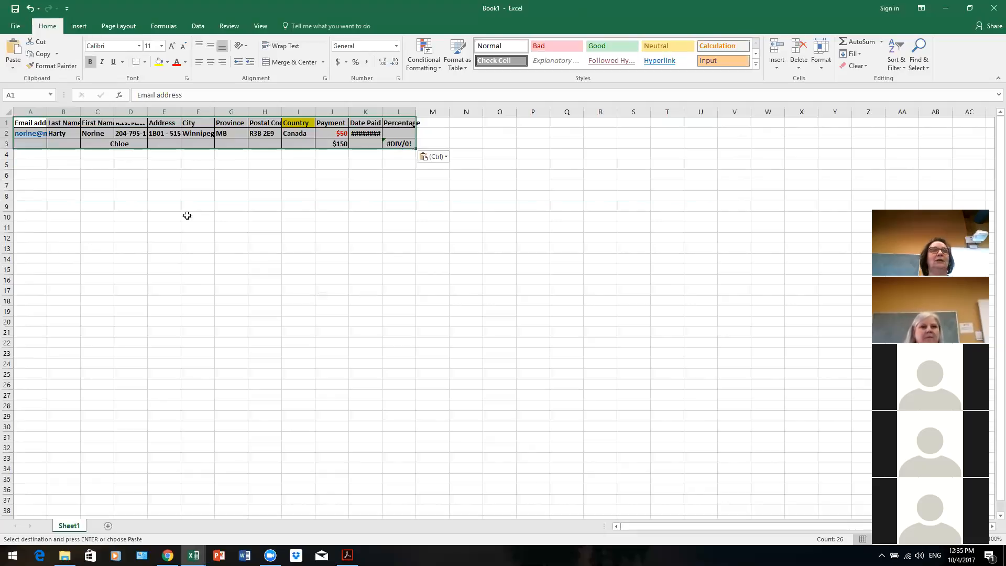
# Step: Undo the paste in Book1 and return to the Creative Manitoba Excel Workshop 2017 workbook
pyautogui.click(36, 10)
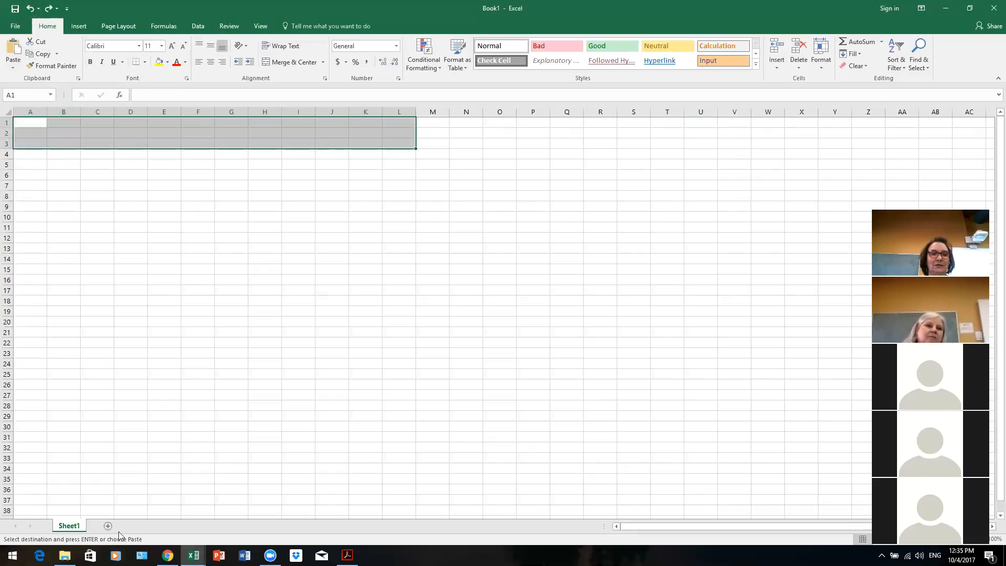
pyautogui.moveTo(194, 555)
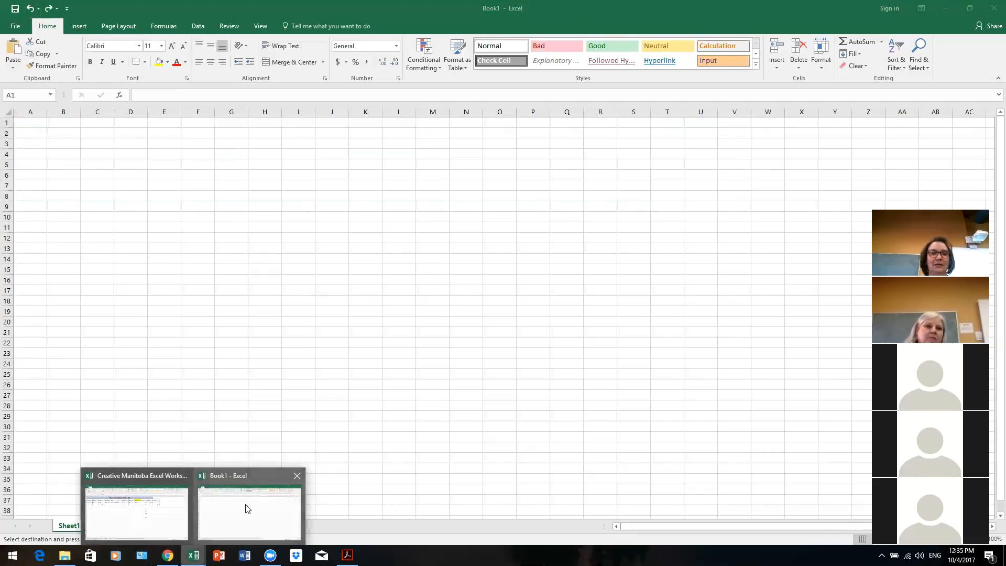
pyautogui.click(175, 511)
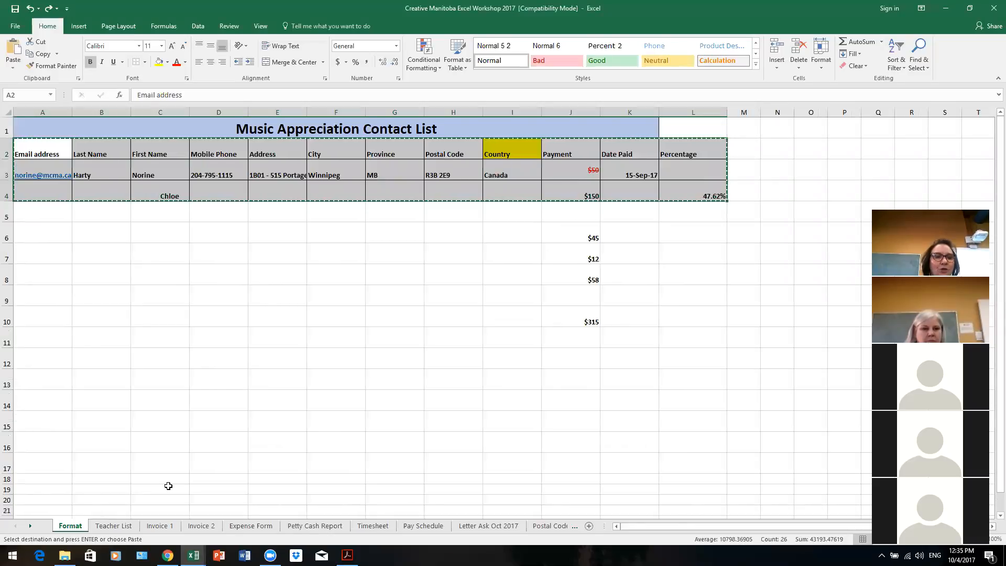
# Step: Open the Move or Copy settings for the Format sheet and show the available destination workbooks
pyautogui.rightClick(72, 530)
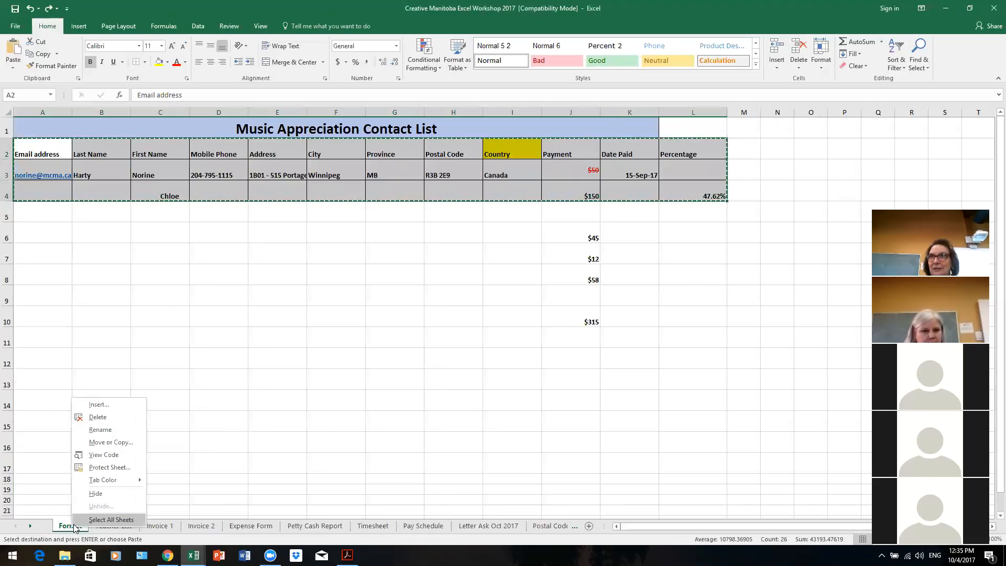
pyautogui.click(101, 446)
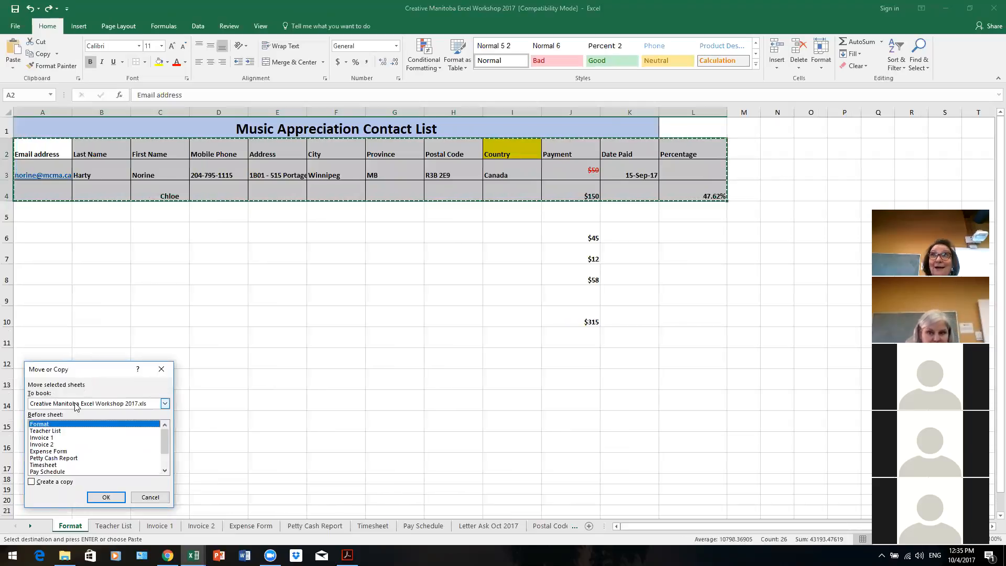
pyautogui.click(165, 403)
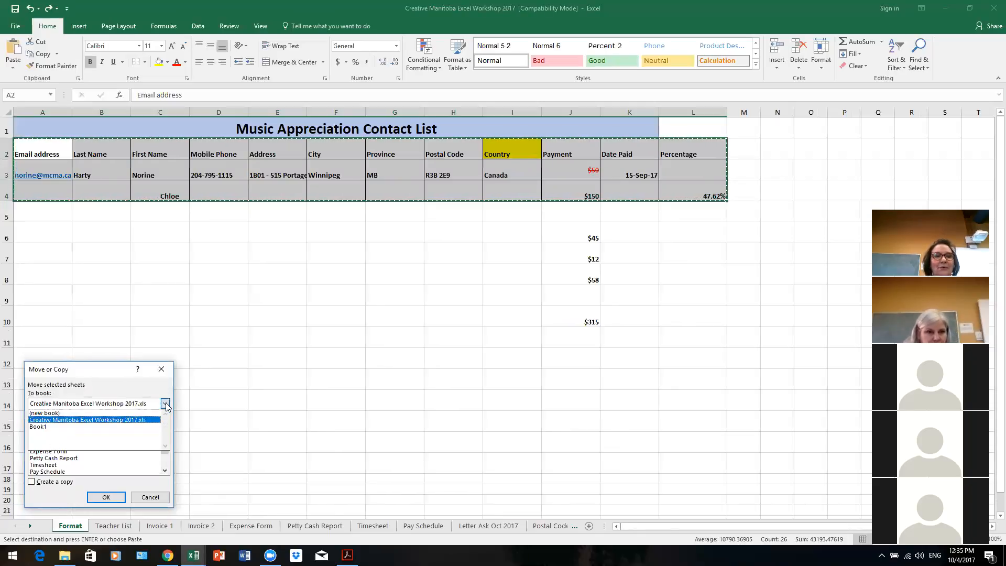
# Step: Copy the Format sheet into a new workbook, keeping the original with the create-a-copy option
pyautogui.click(58, 413)
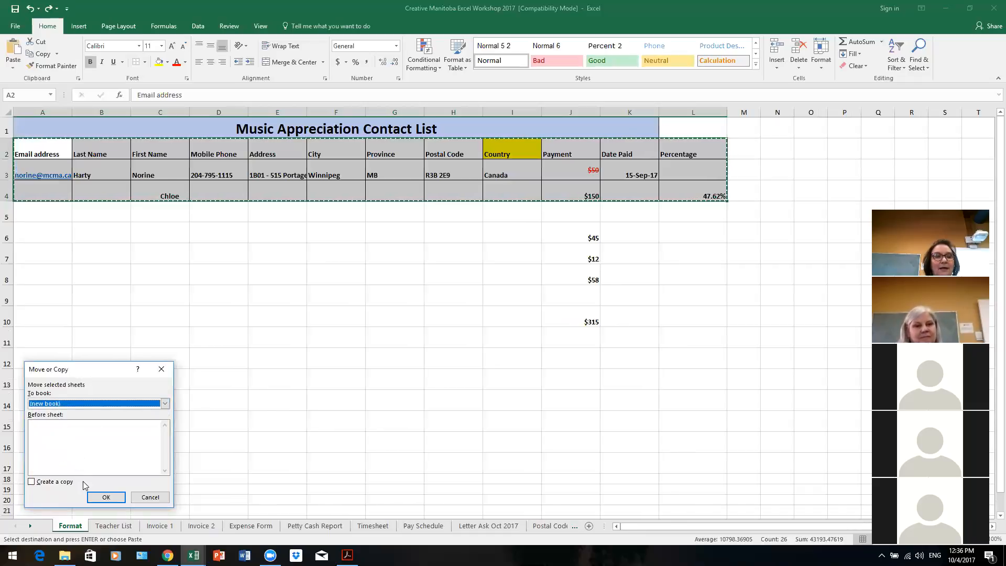
pyautogui.click(32, 483)
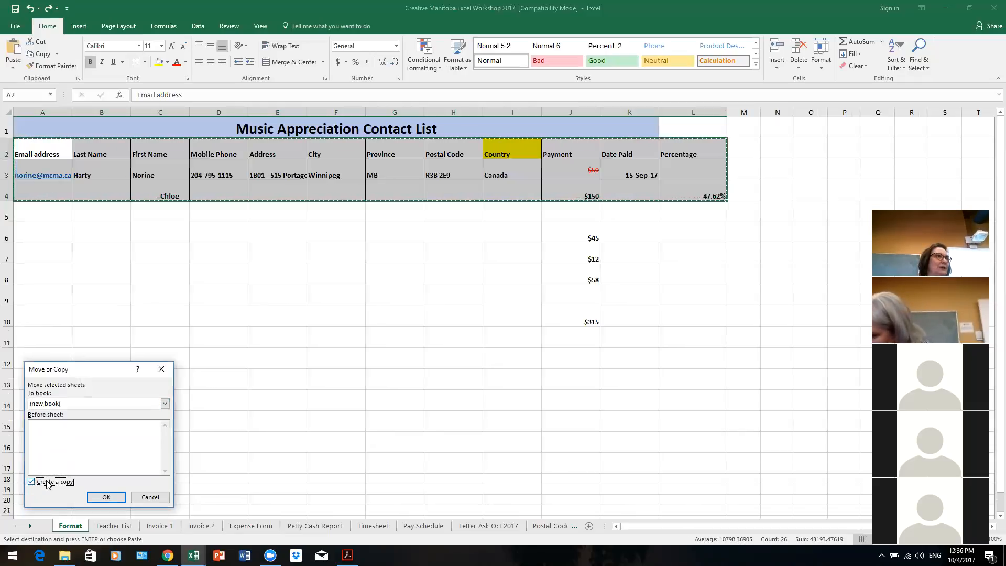
pyautogui.click(106, 498)
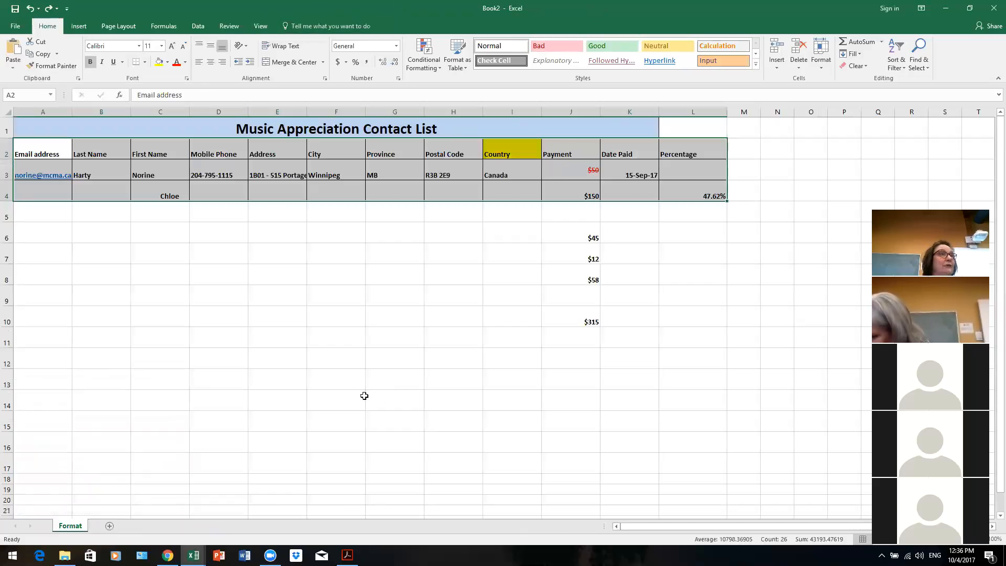
# Step: Shrink the new workbook's window to compare it with the original workbook behind it, and maximize it again
pyautogui.doubleClick(748, 13)
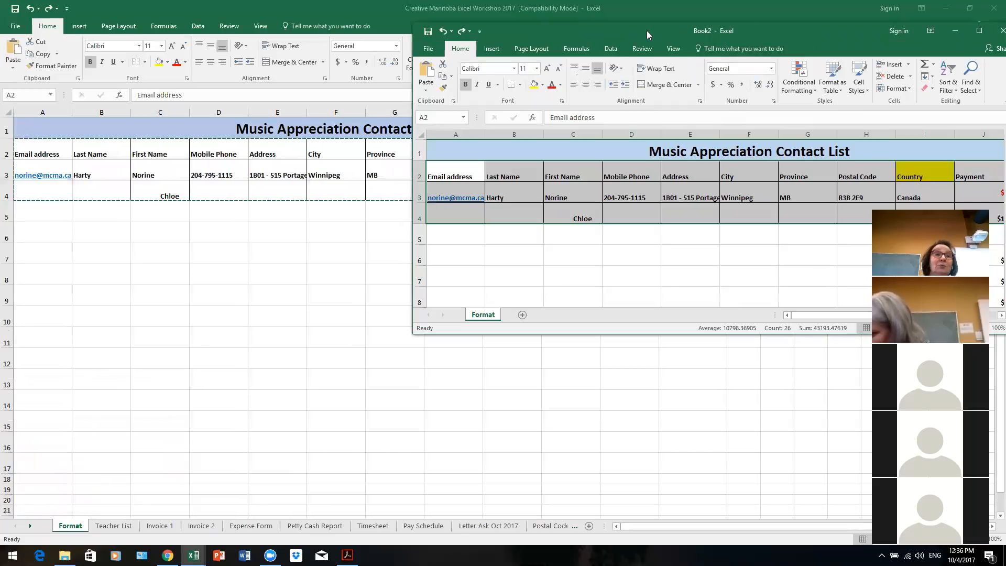
pyautogui.moveTo(646, 31); pyautogui.dragTo(377, 230)
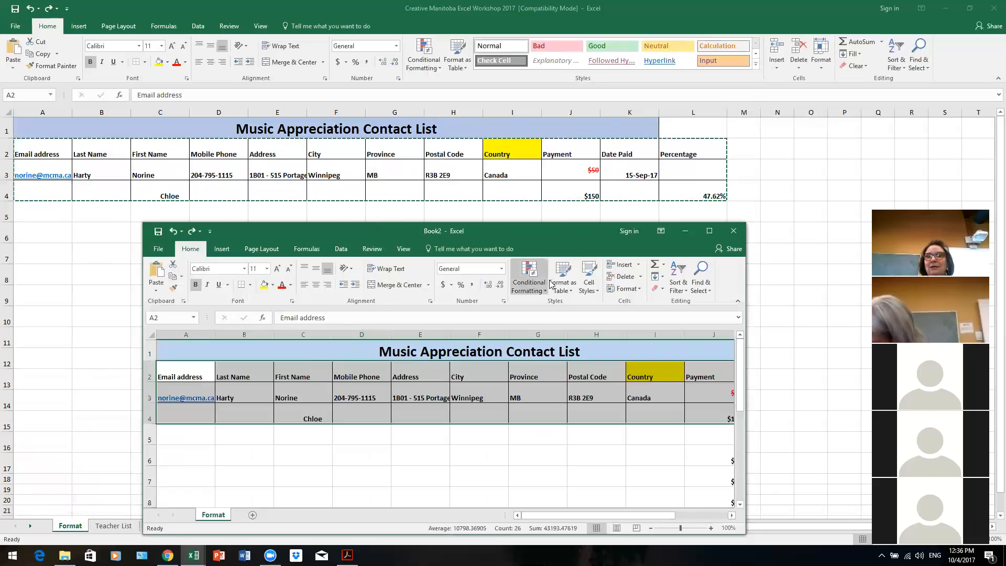
pyautogui.click(706, 234)
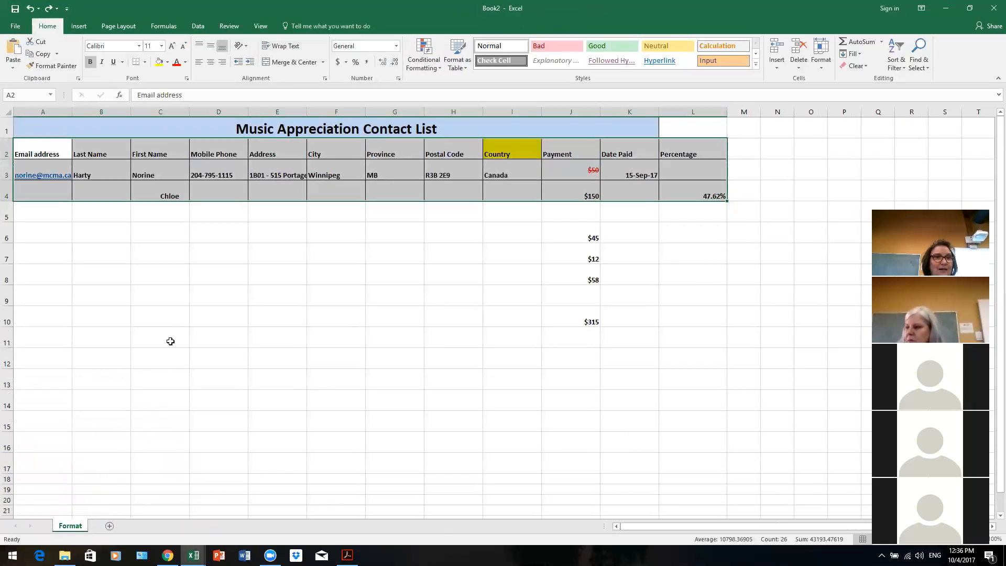
# Step: Duplicate the Format sheet within the new workbook, placing the copy at the end
pyautogui.rightClick(73, 530)
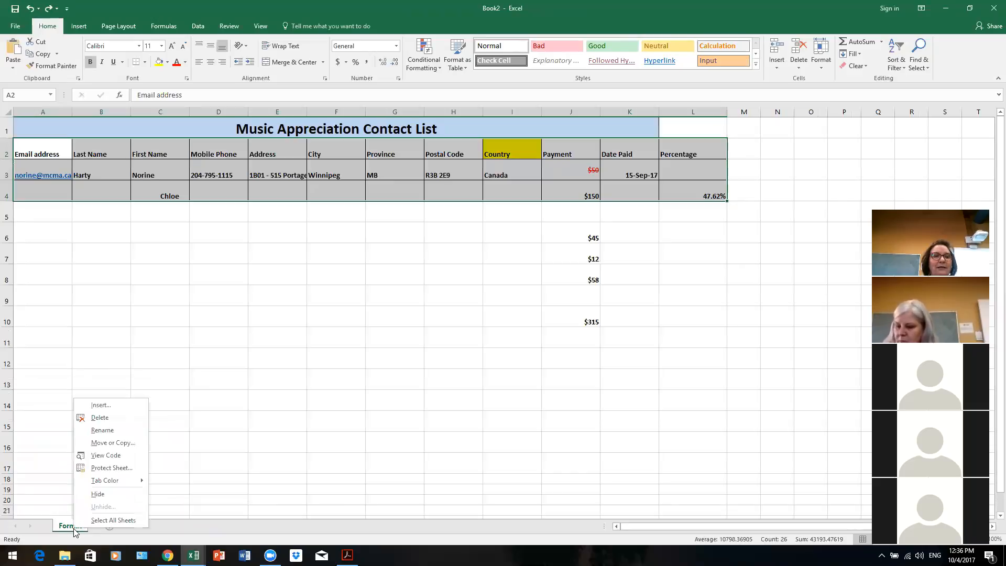
pyautogui.click(114, 443)
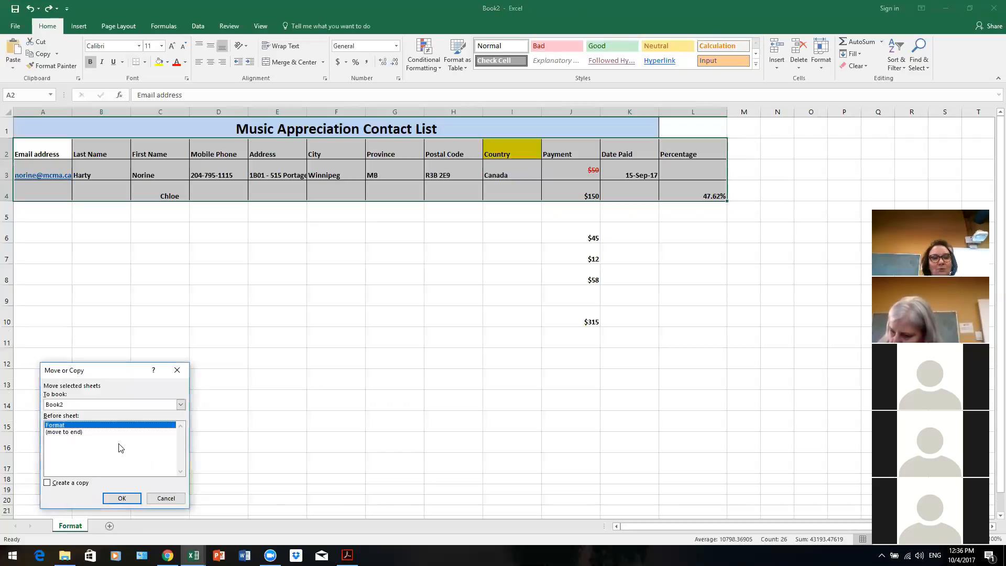
pyautogui.click(68, 433)
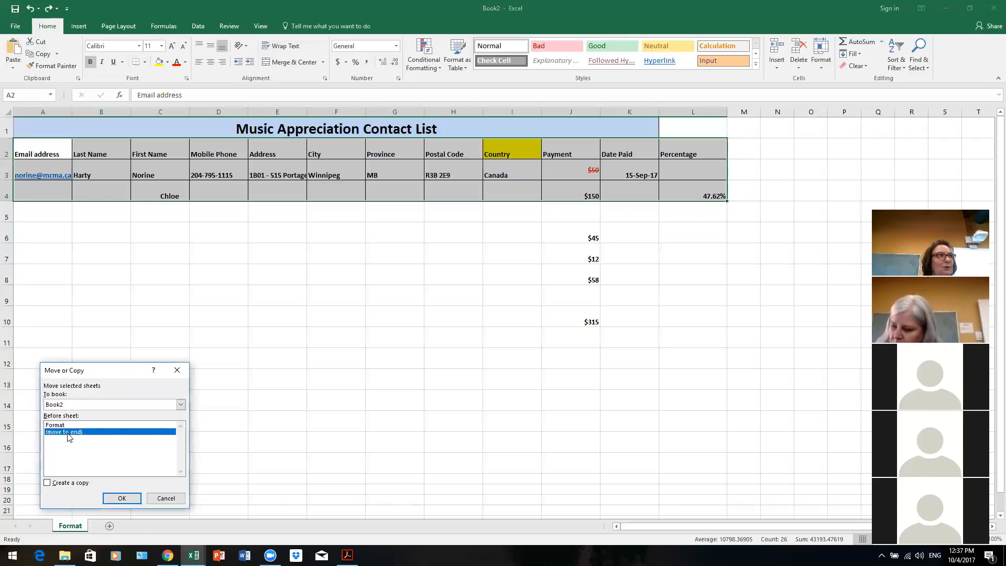
pyautogui.click(53, 487)
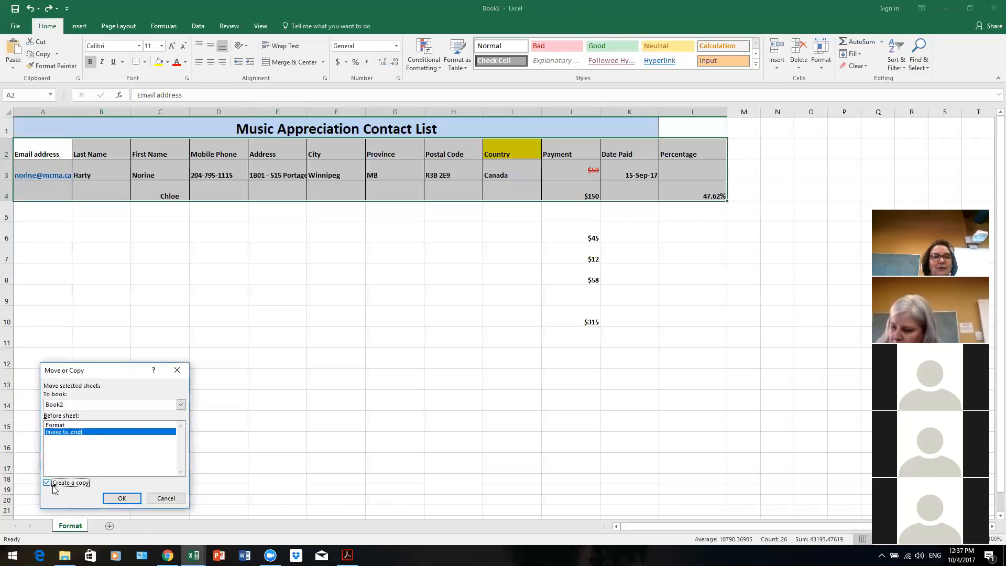
pyautogui.click(121, 499)
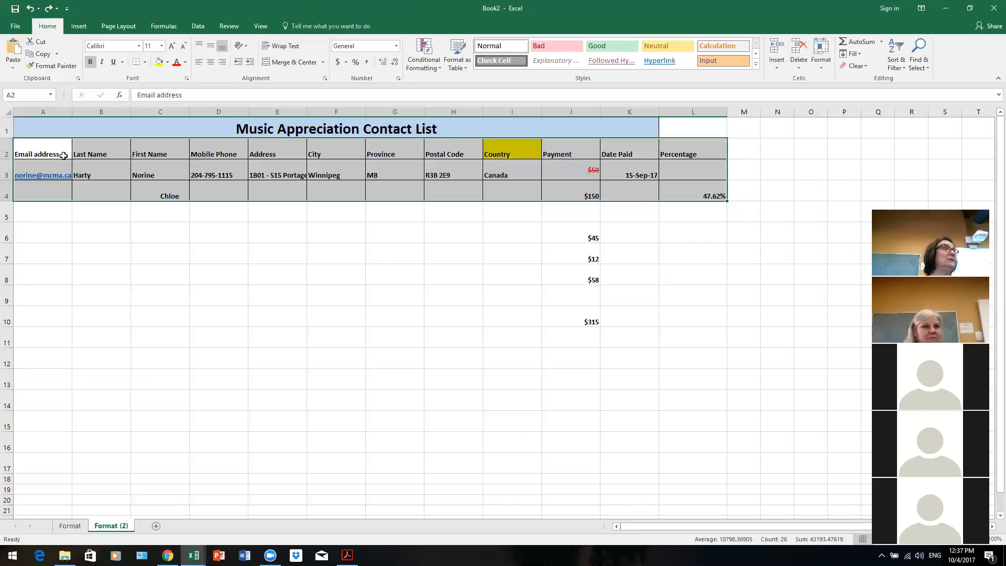
# Step: Clear the contents of the entire duplicated sheet and close the new workbook without saving
pyautogui.click(252, 274)
pyautogui.click(9, 114)
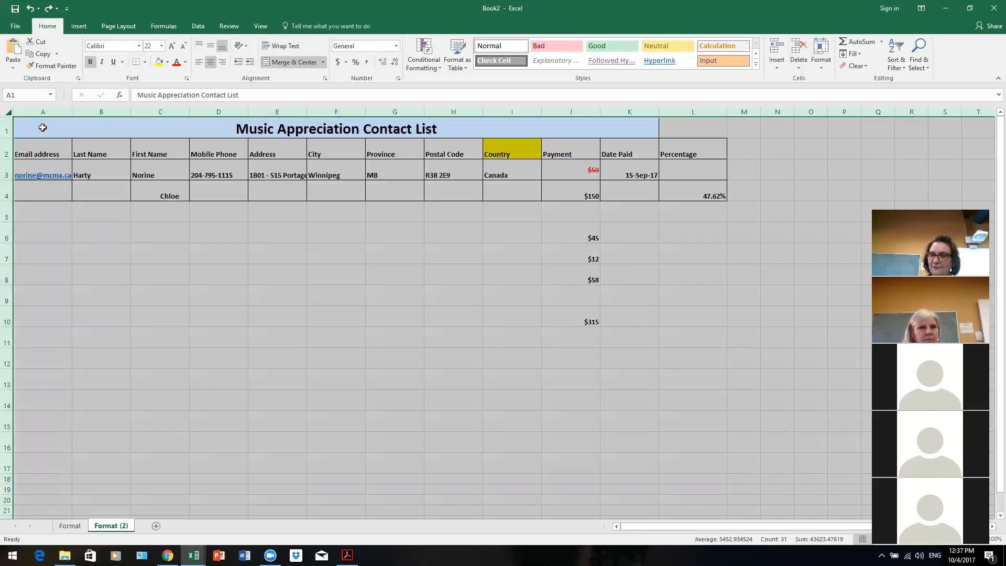
pyautogui.press('Delete')
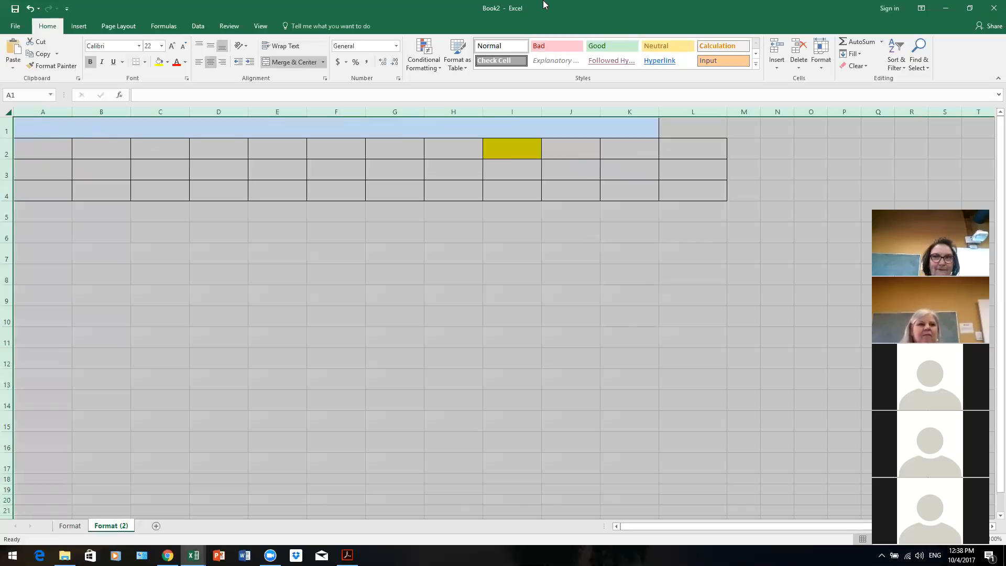
pyautogui.click(993, 10)
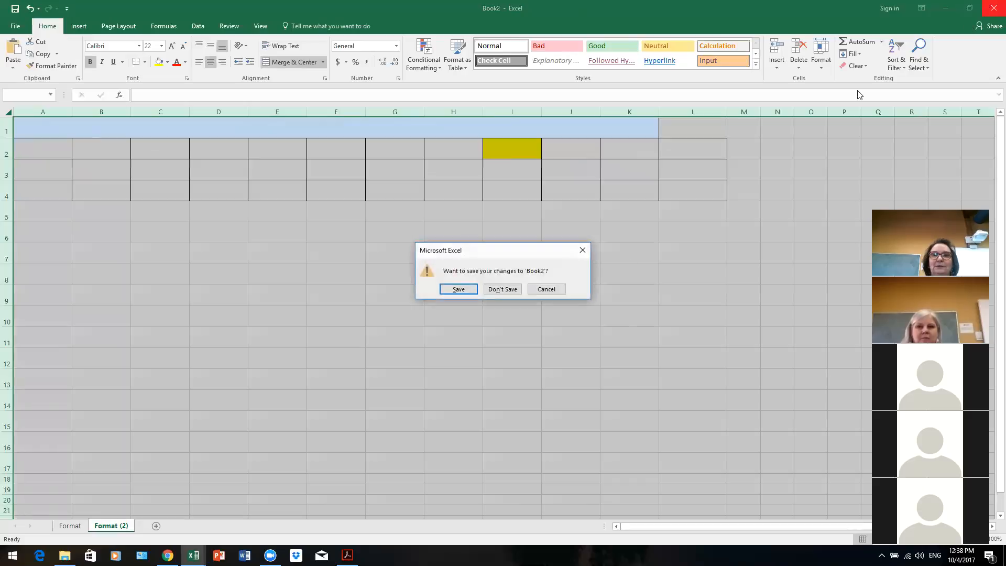
pyautogui.click(513, 289)
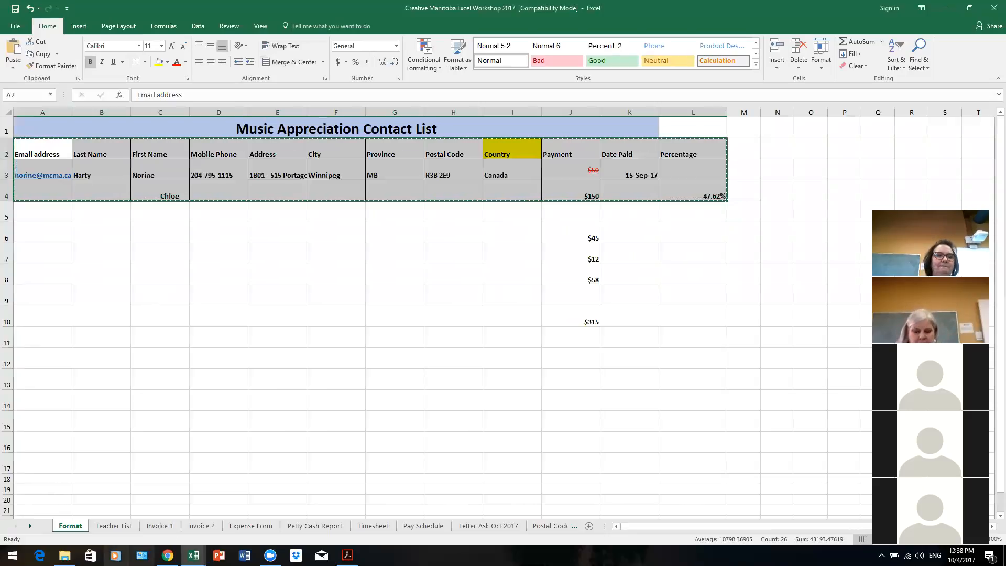
# Step: Duplicate the Teacher List sheet within the same workbook, placing the copy before Invoice 1
pyautogui.click(119, 531)
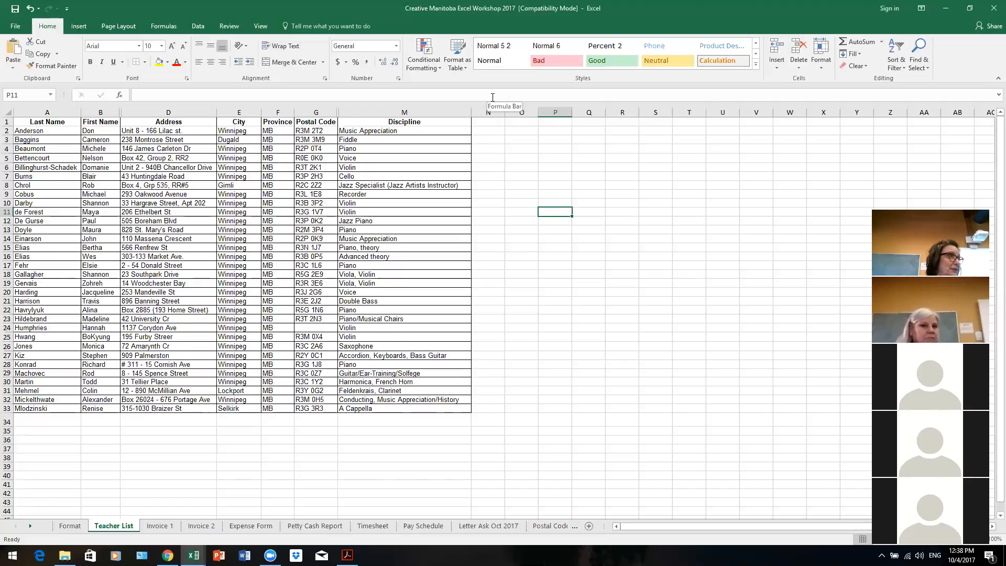
pyautogui.rightClick(120, 531)
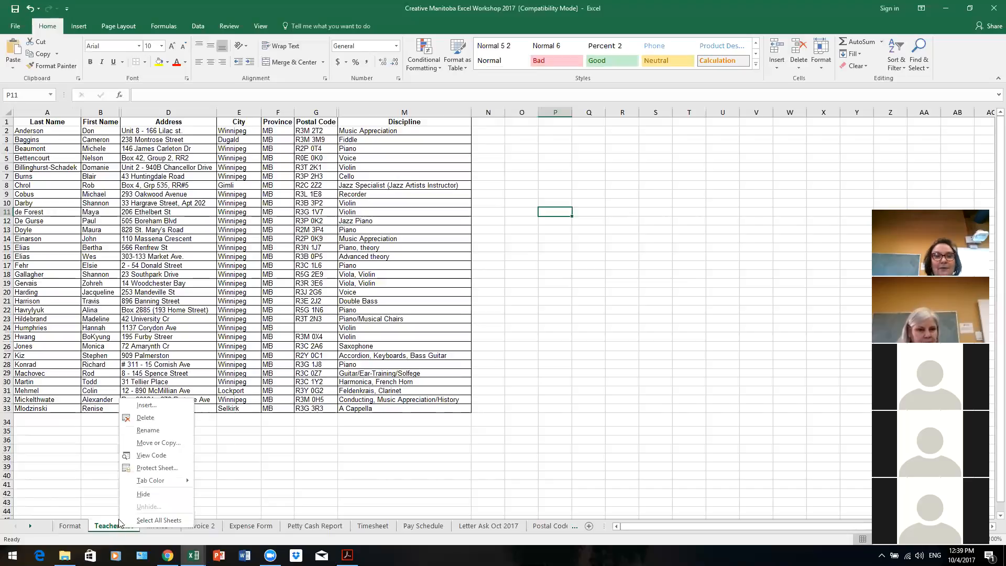
pyautogui.click(157, 445)
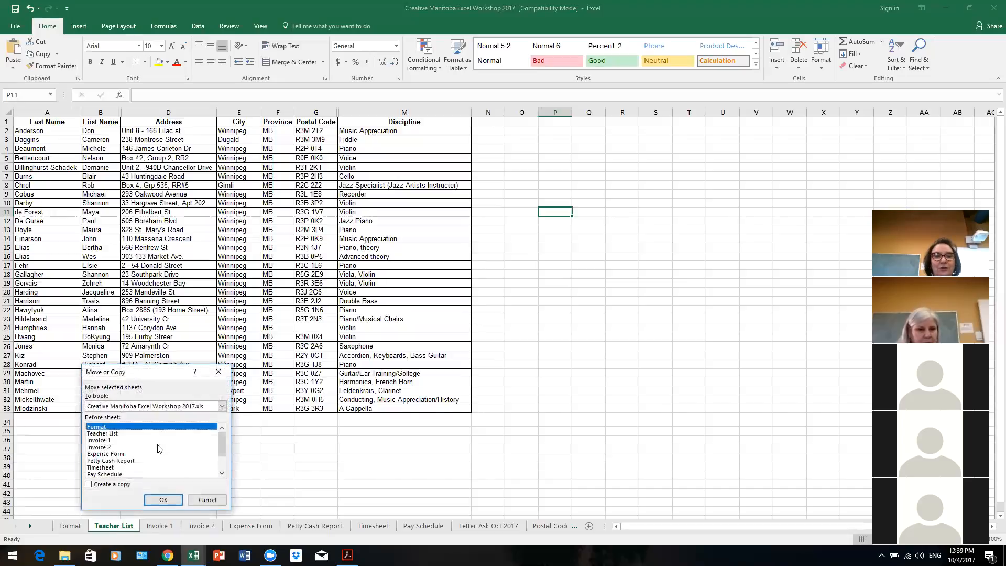
pyautogui.click(104, 442)
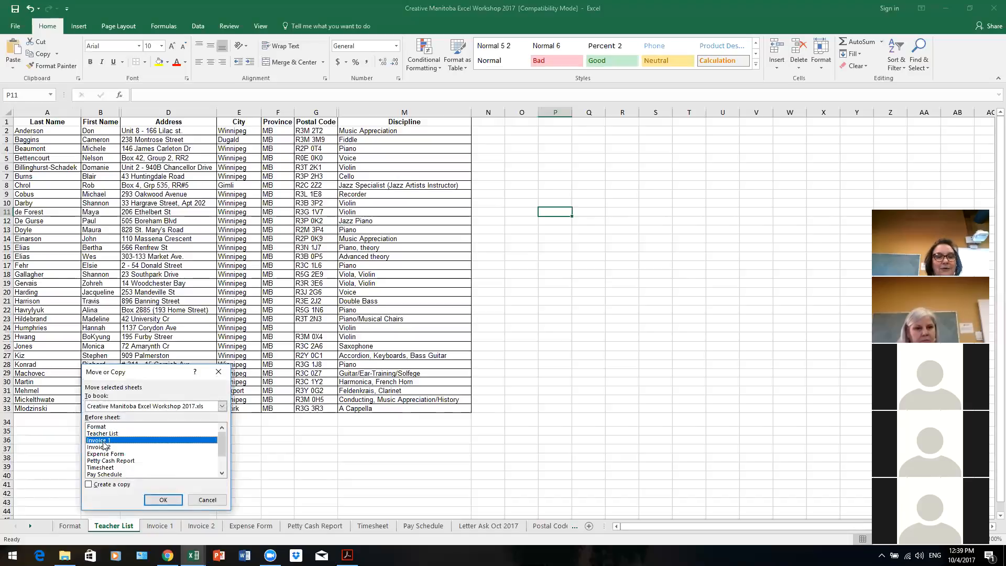
pyautogui.click(89, 485)
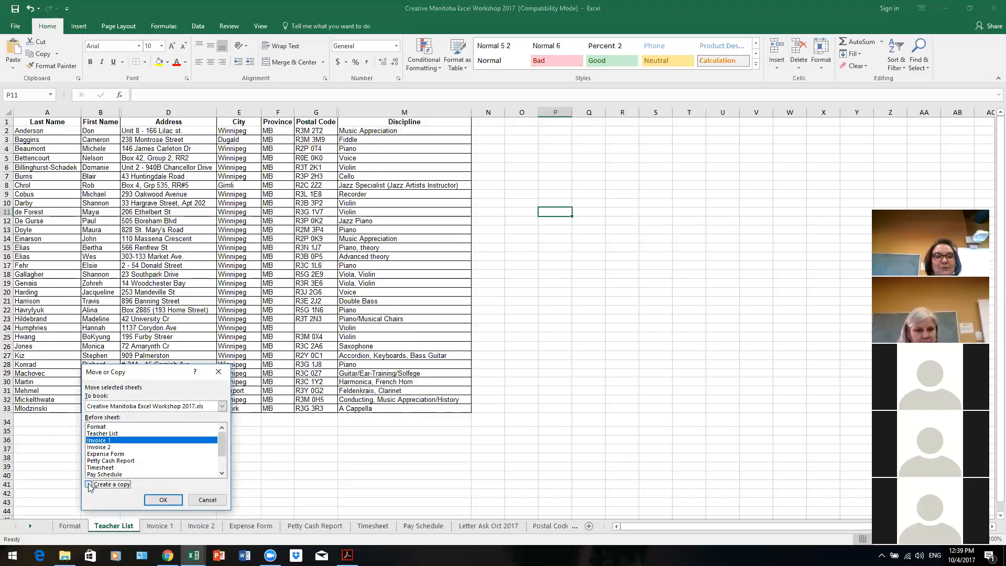
pyautogui.click(166, 502)
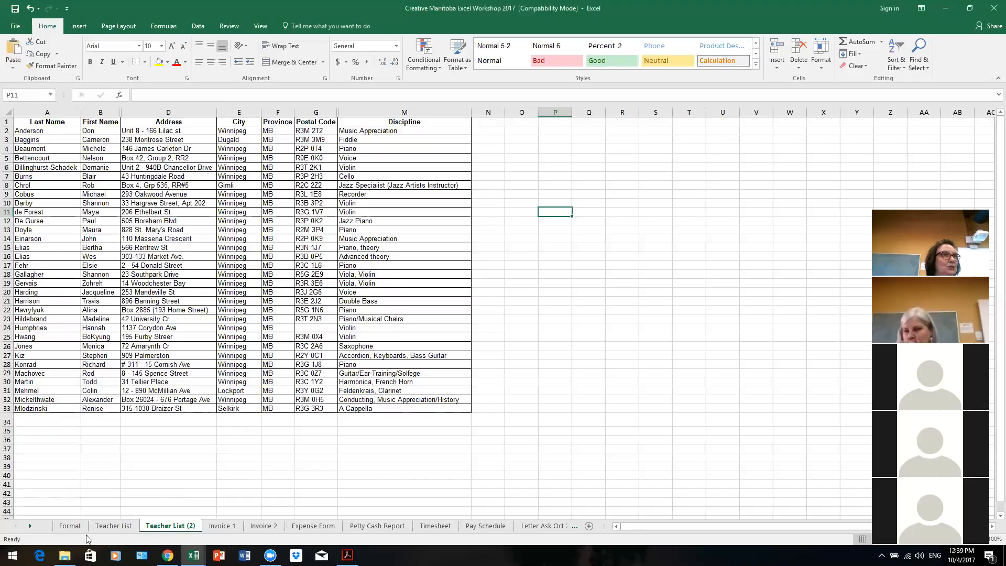
# Step: Rename the copied teacher list sheet as Violin Teachers
pyautogui.rightClick(190, 528)
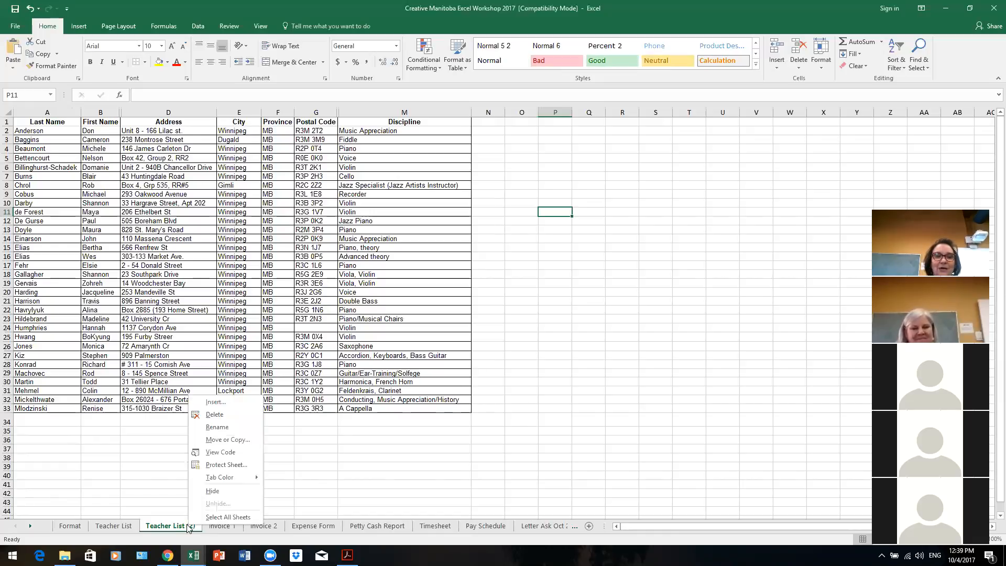
pyautogui.click(236, 428)
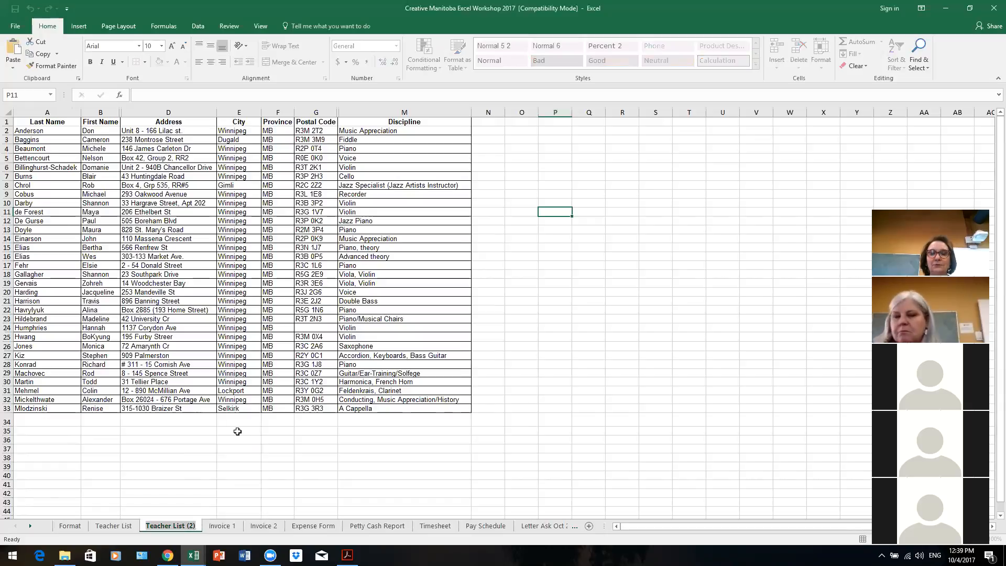
pyautogui.write('Vioop')
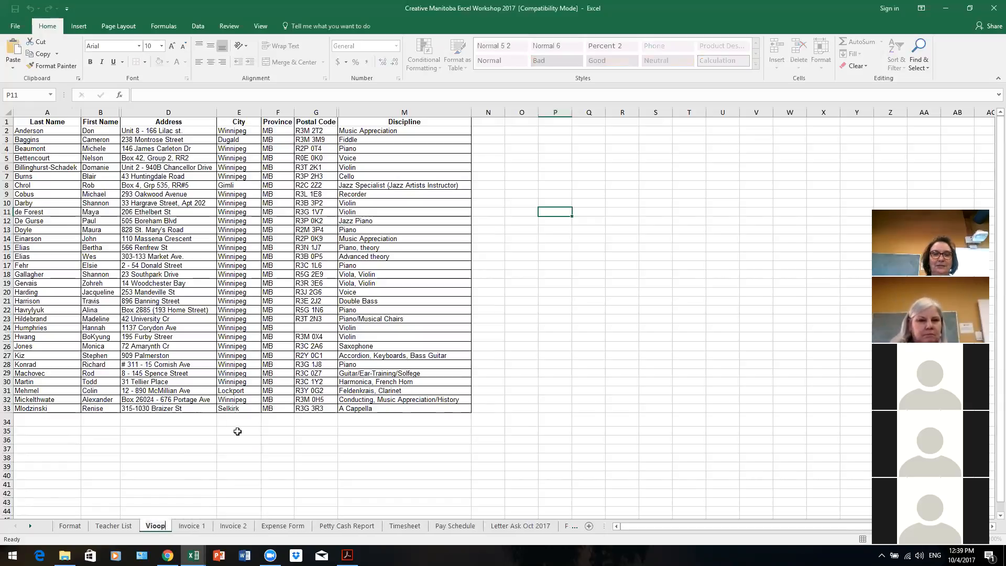
pyautogui.press('Return')
pyautogui.press('BackSpace')
pyautogui.press('BackSpace')
pyautogui.press('BackSpace')
pyautogui.write('olin Teachers')
pyautogui.click(573, 331)
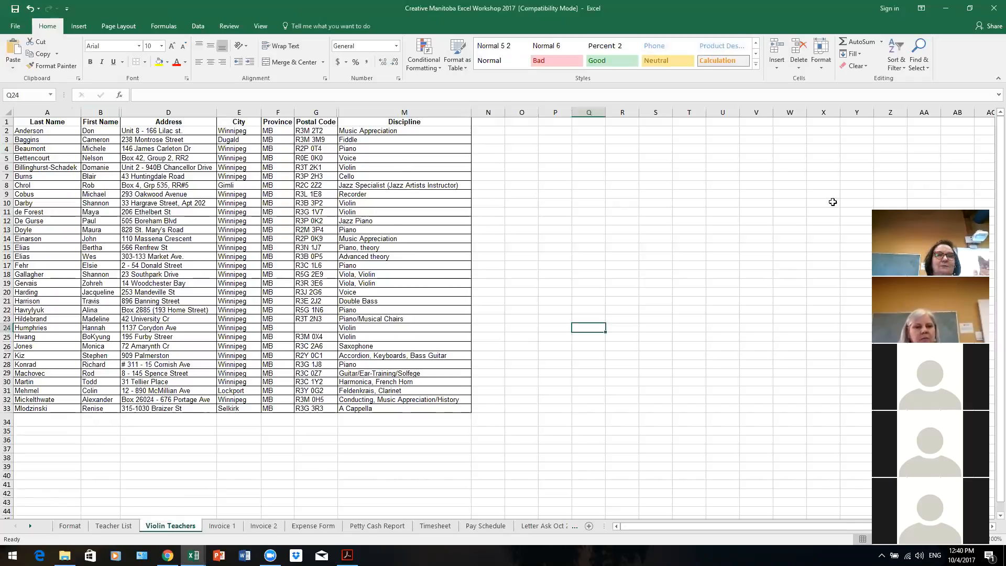
# Step: Sort only the Discipline column by values from A to Z, continuing with the current selection and treating the first row as headers
pyautogui.click(407, 110)
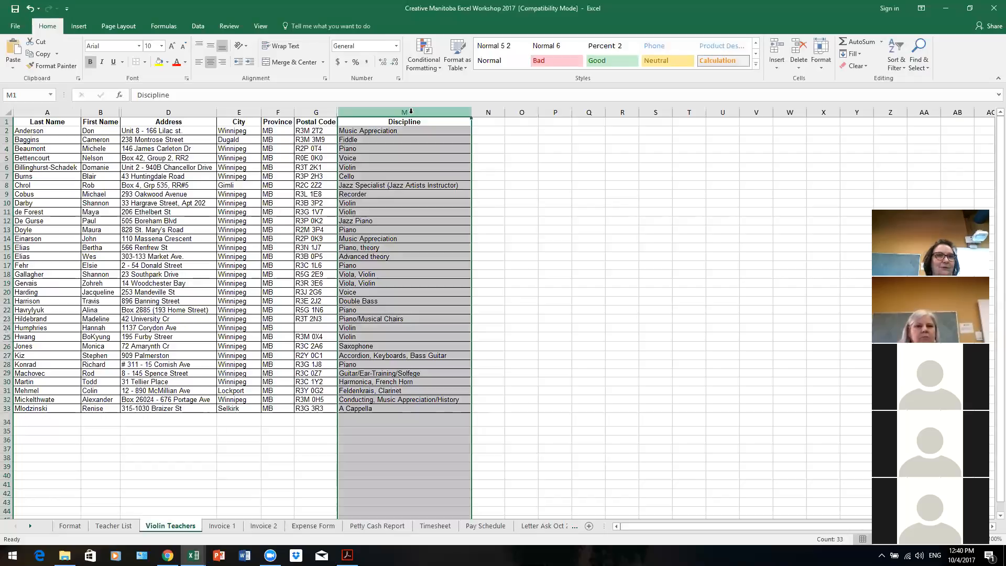
pyautogui.click(555, 176)
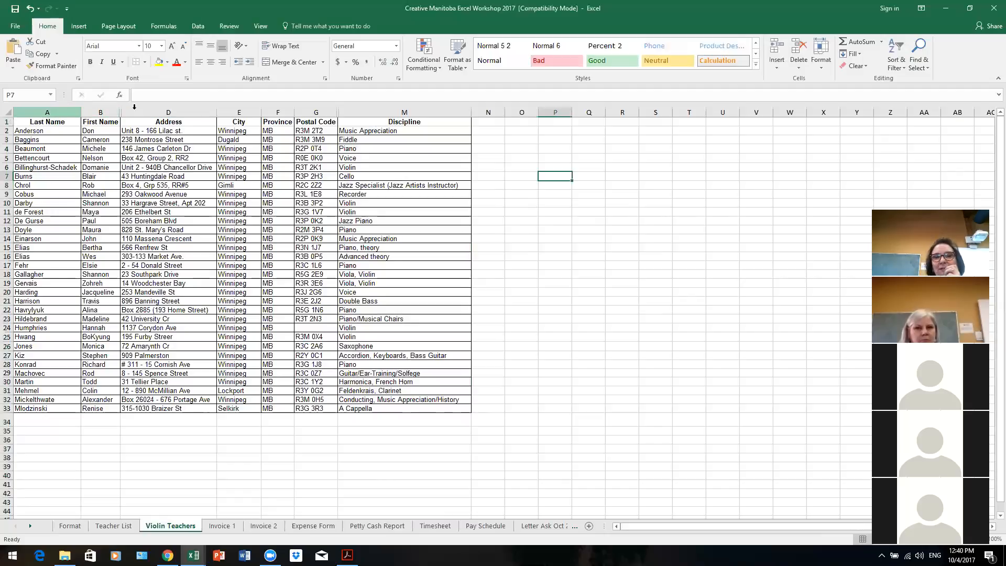
pyautogui.click(390, 112)
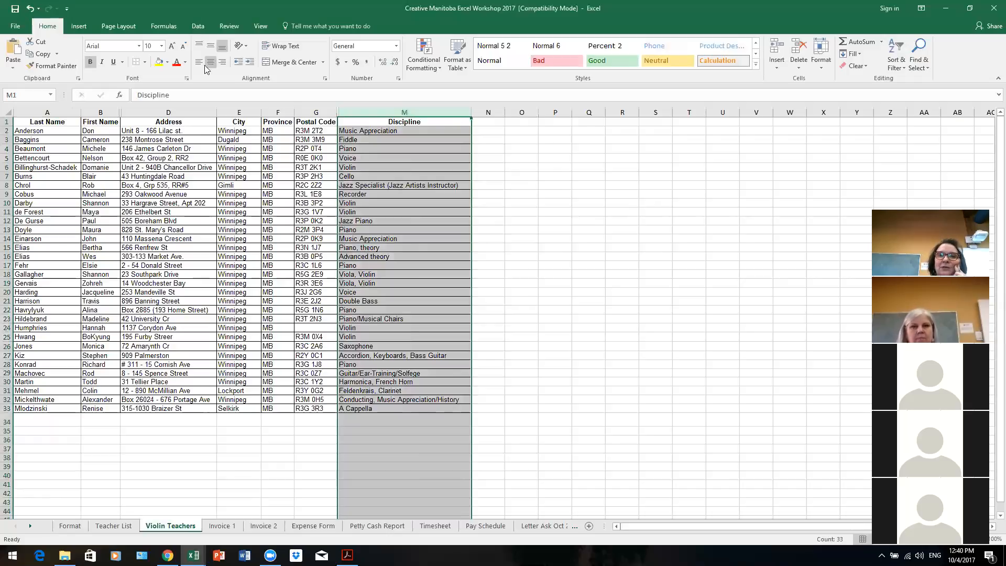
pyautogui.click(200, 28)
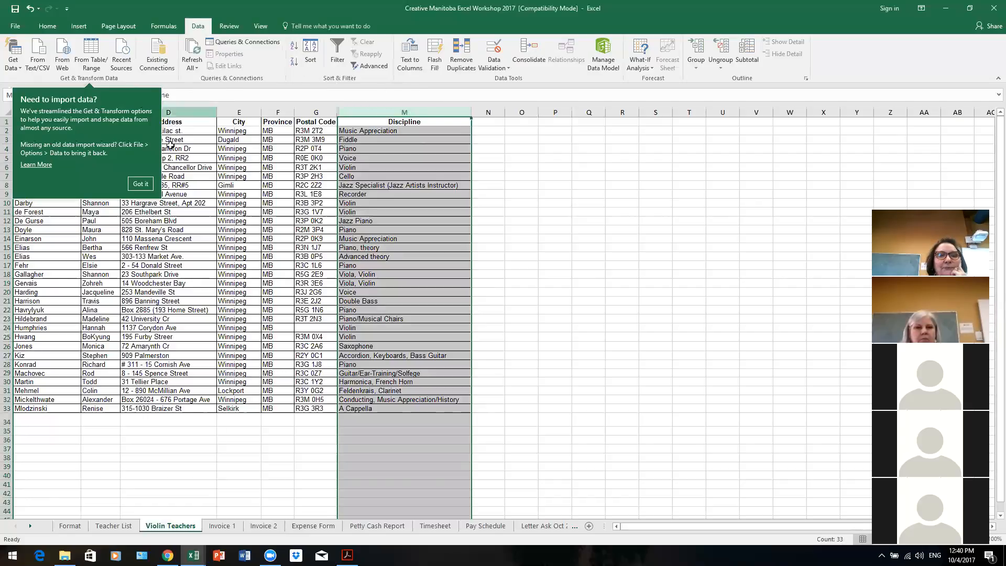
pyautogui.click(140, 183)
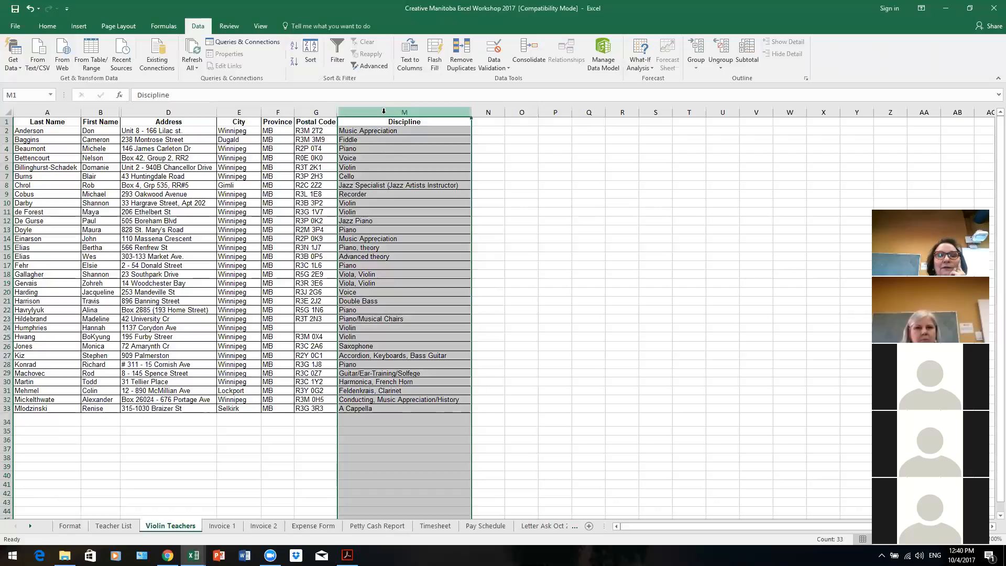
pyautogui.click(310, 57)
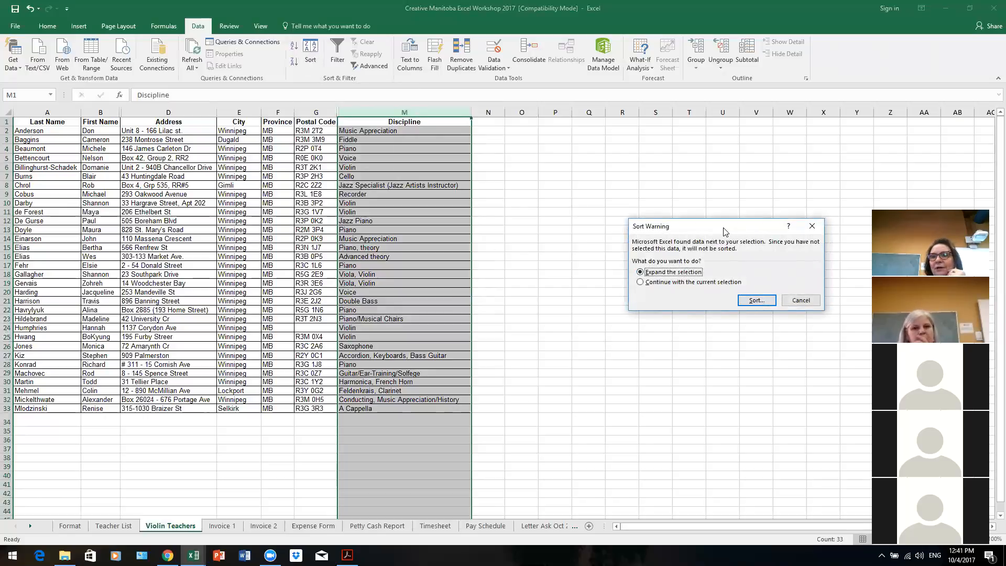
pyautogui.moveTo(725, 231); pyautogui.dragTo(603, 141)
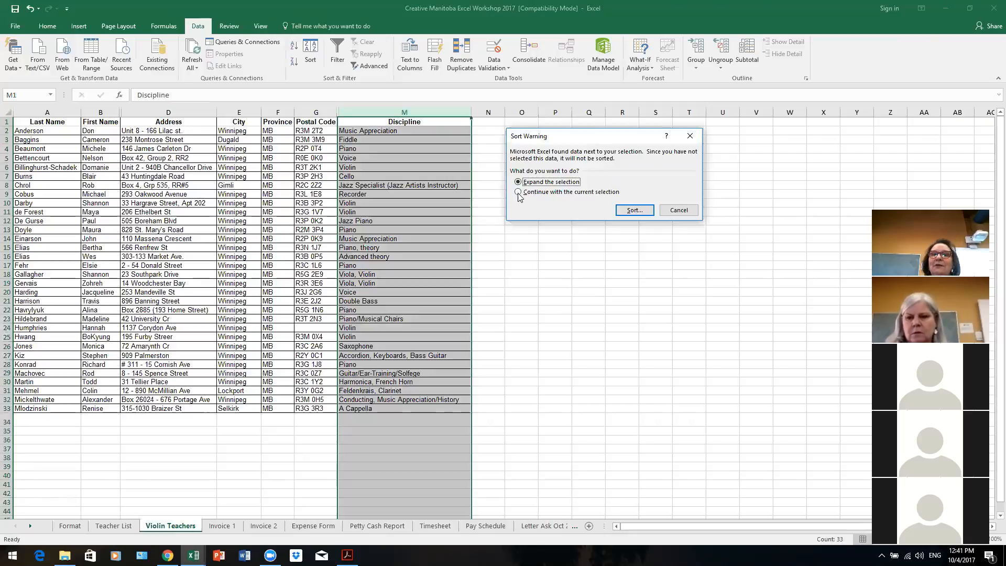
pyautogui.click(520, 192)
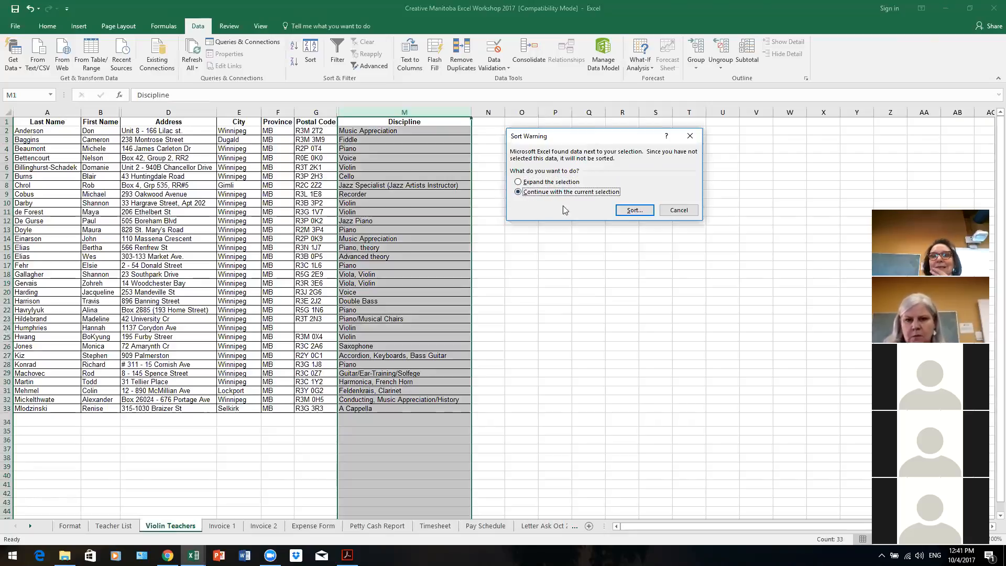
pyautogui.click(634, 211)
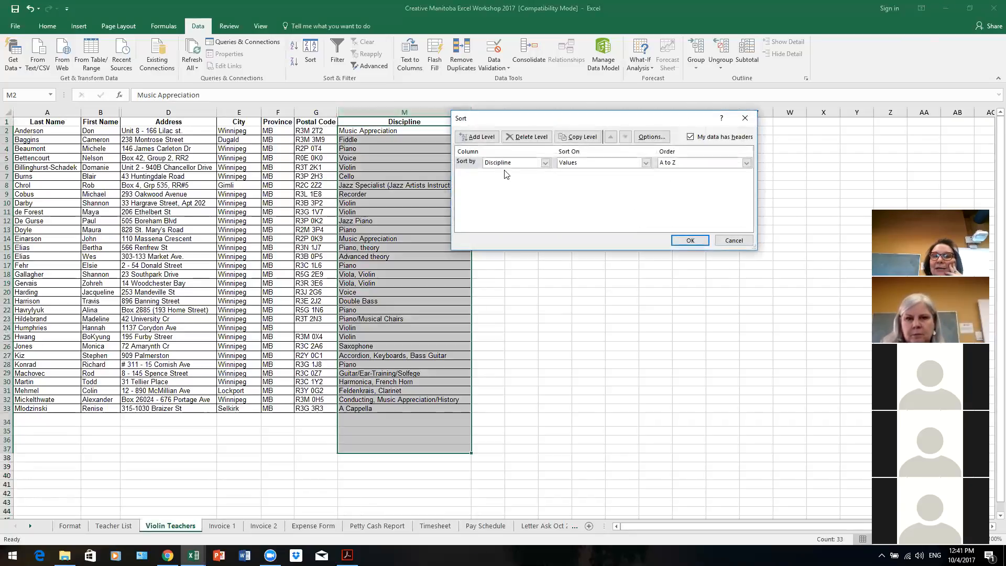
pyautogui.click(690, 239)
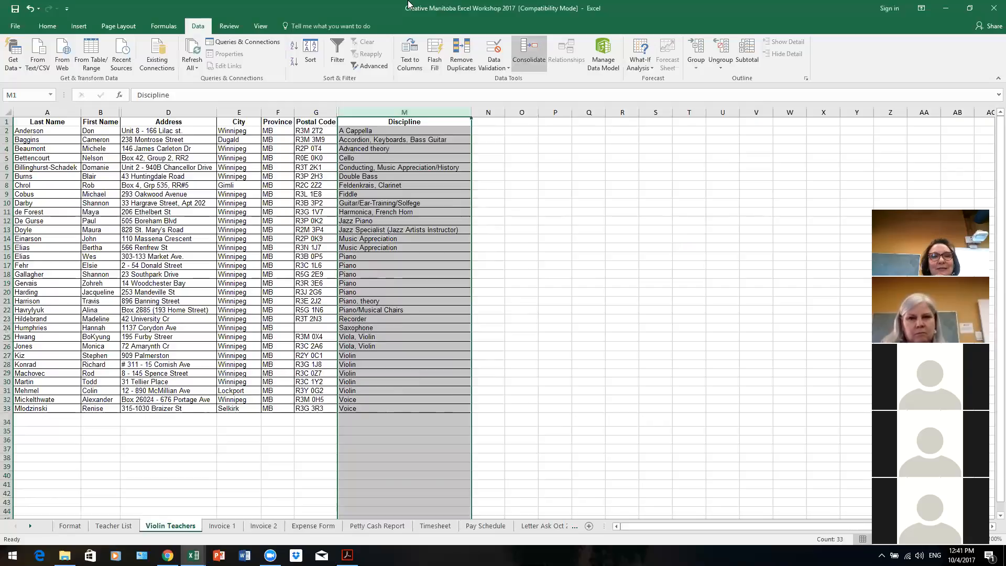
# Step: Undo the Discipline-only sort and set up a sort by Discipline, A to Z, with the selection expanded and headers recognised
pyautogui.click(30, 9)
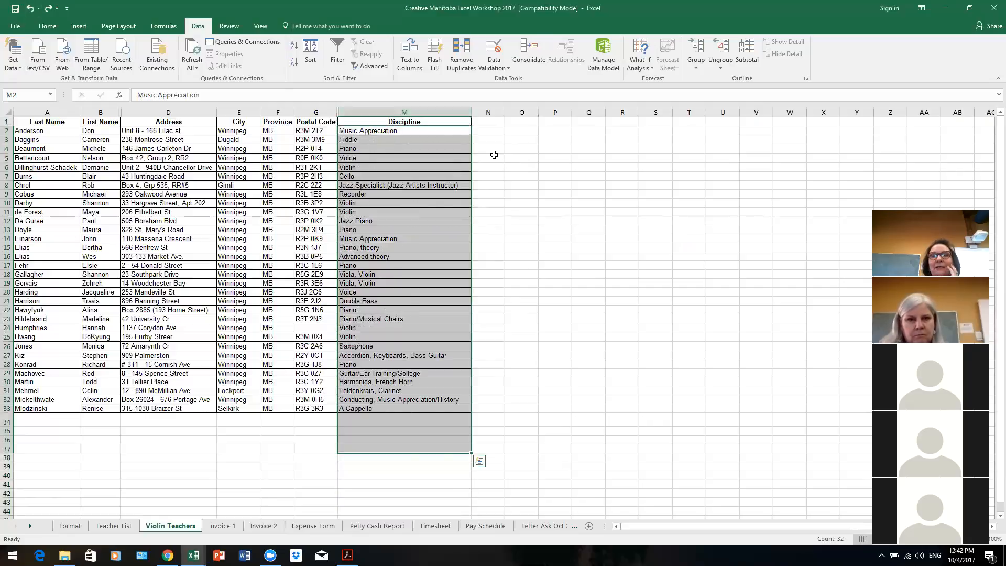
pyautogui.click(310, 54)
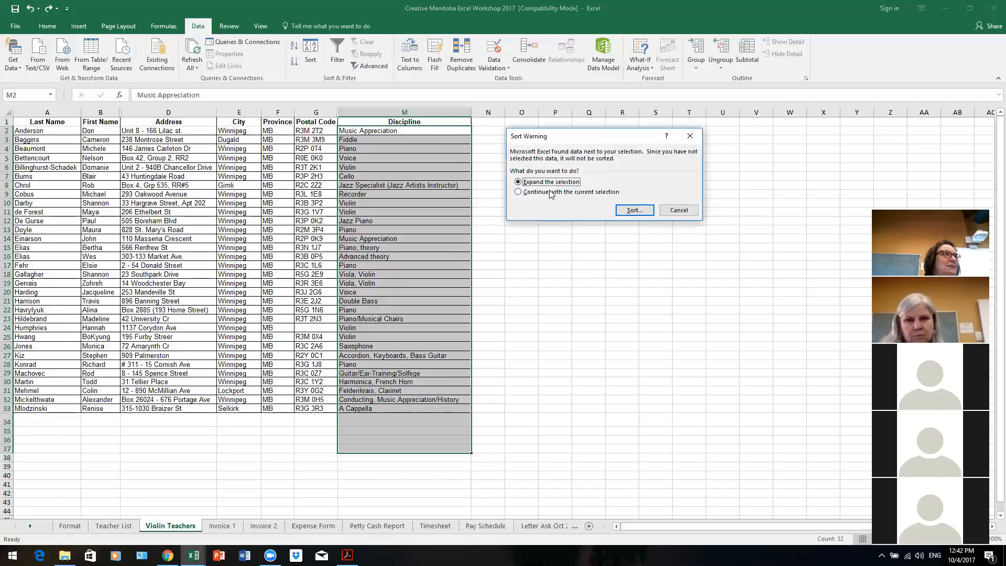
pyautogui.click(634, 211)
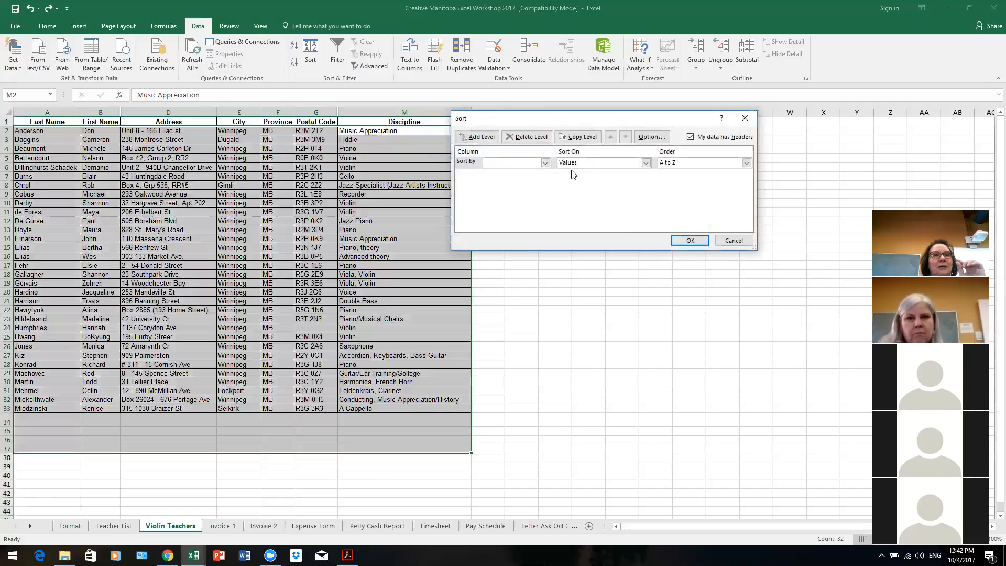
pyautogui.click(545, 163)
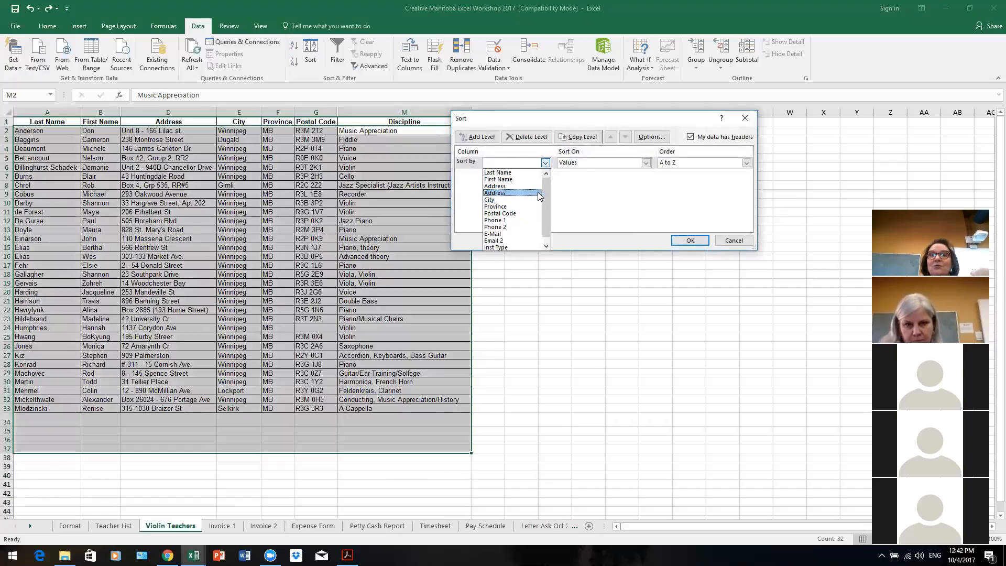
pyautogui.moveTo(545, 193); pyautogui.dragTo(546, 200)
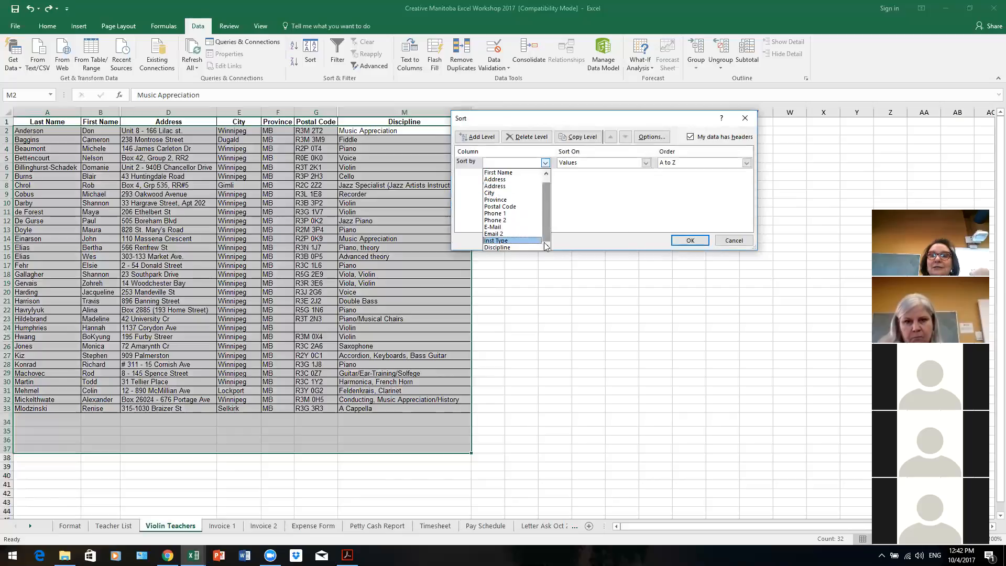
pyautogui.click(514, 248)
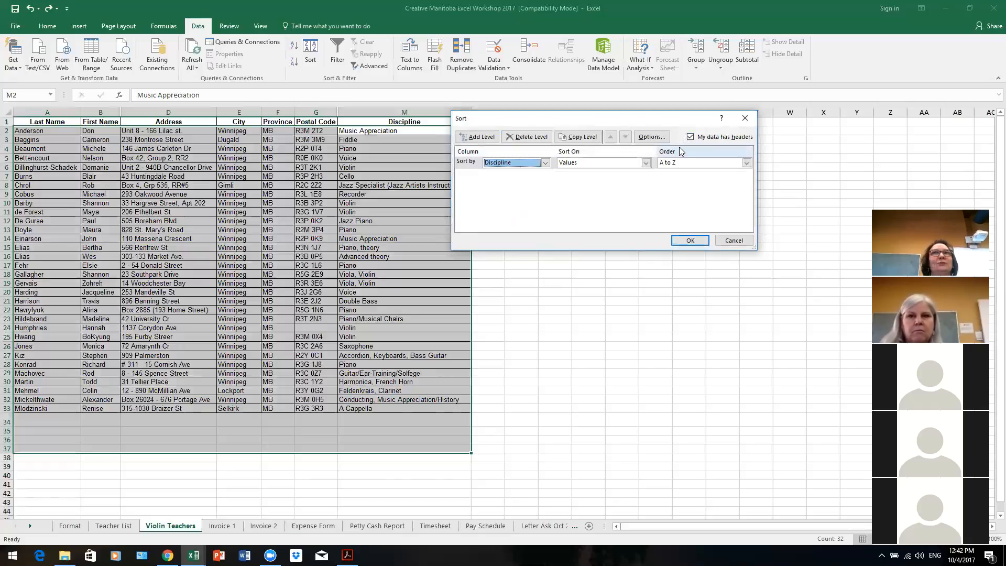
pyautogui.click(691, 137)
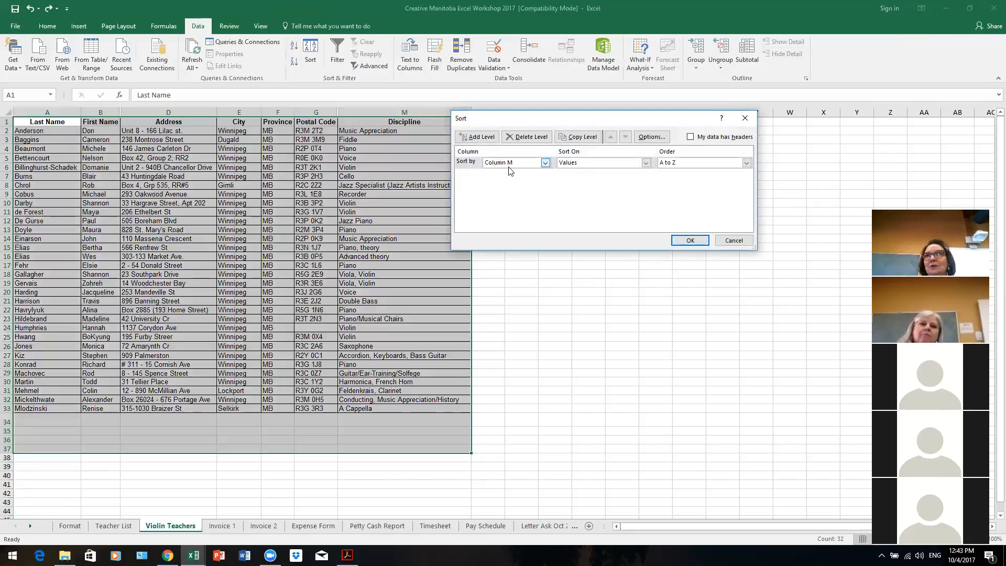
pyautogui.click(691, 137)
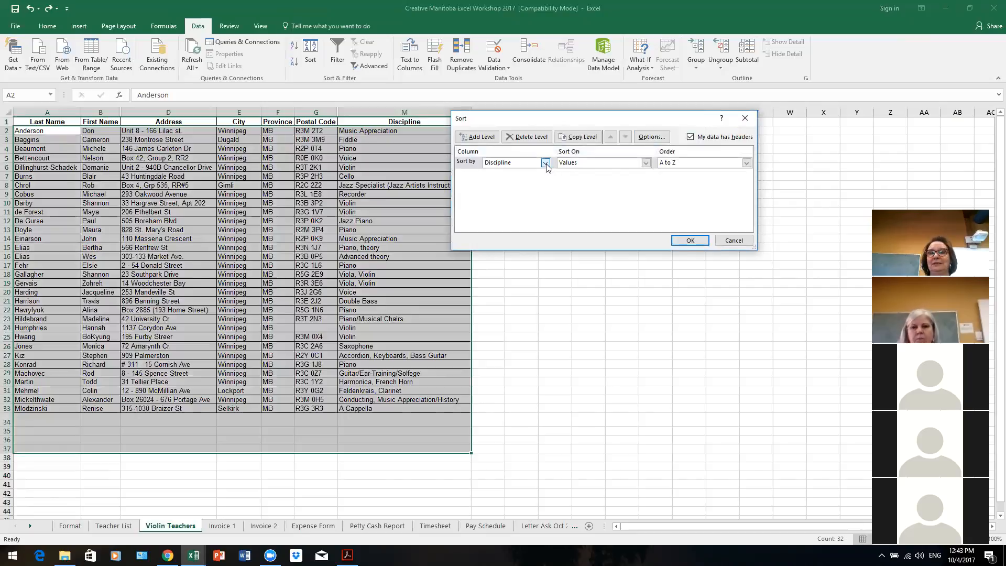
# Step: Add Last Name and Postal Code as second and third sort levels by values, A to Z, and apply the sort
pyautogui.click(467, 139)
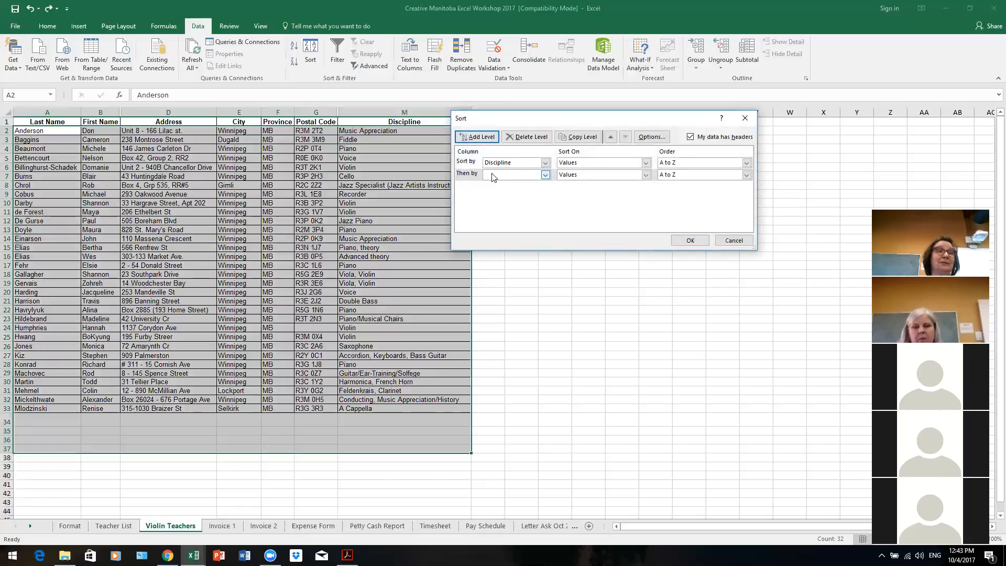
pyautogui.click(545, 176)
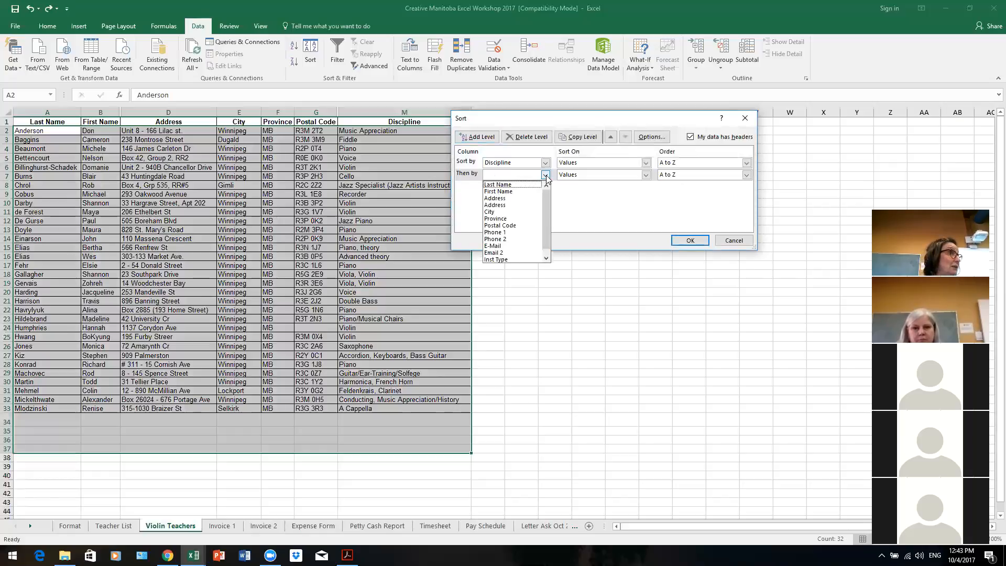
pyautogui.click(516, 185)
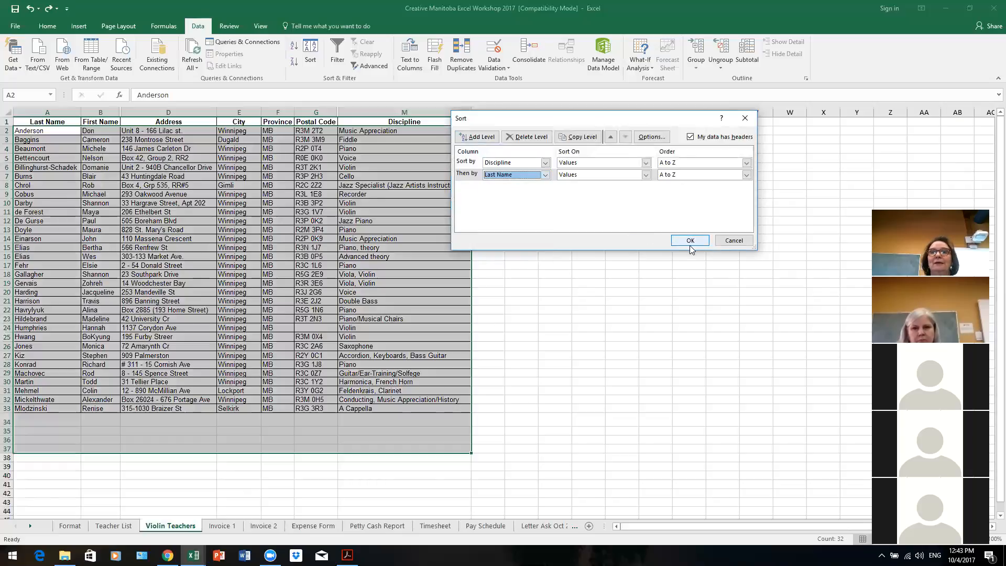
pyautogui.click(479, 137)
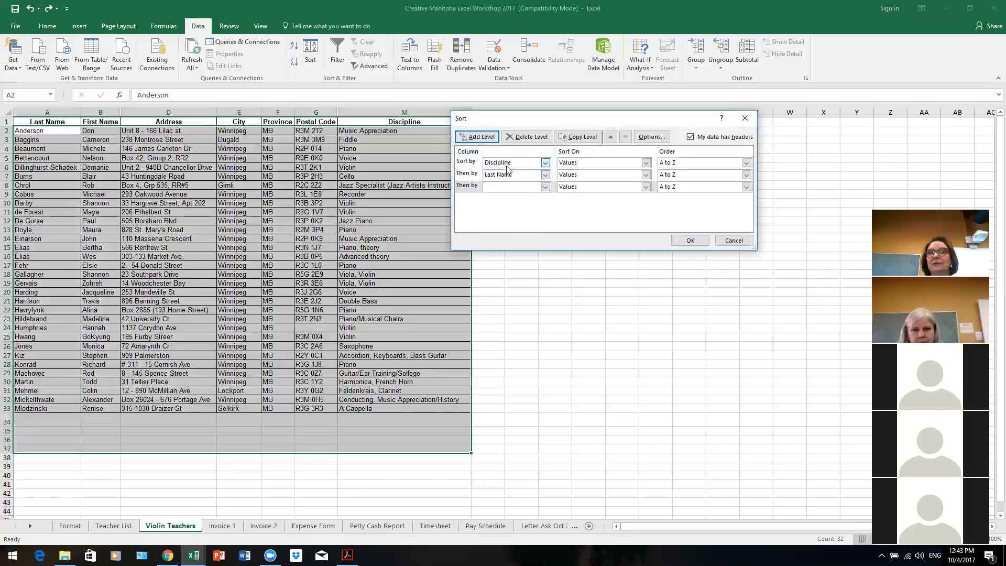
pyautogui.click(545, 188)
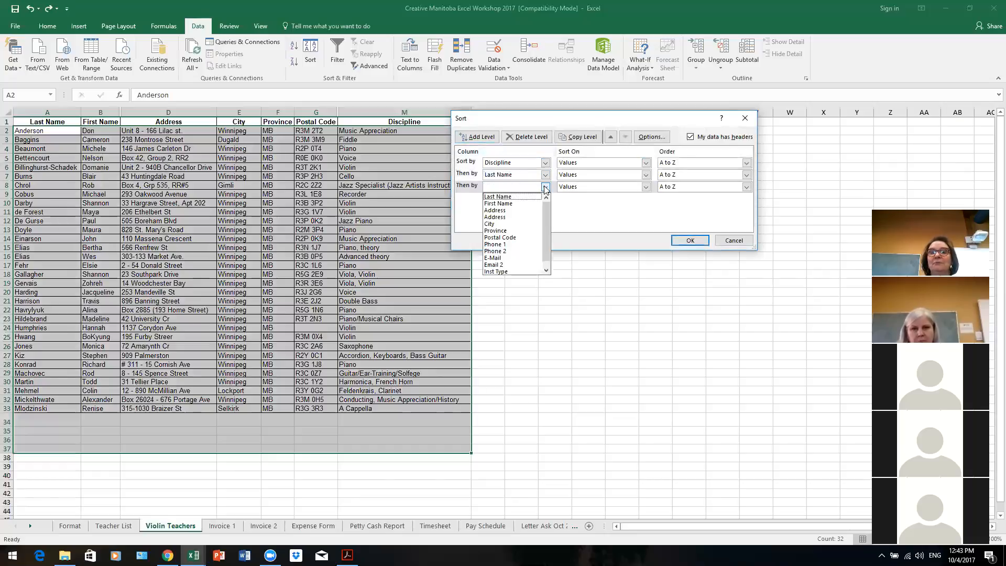
pyautogui.click(518, 238)
pyautogui.click(690, 240)
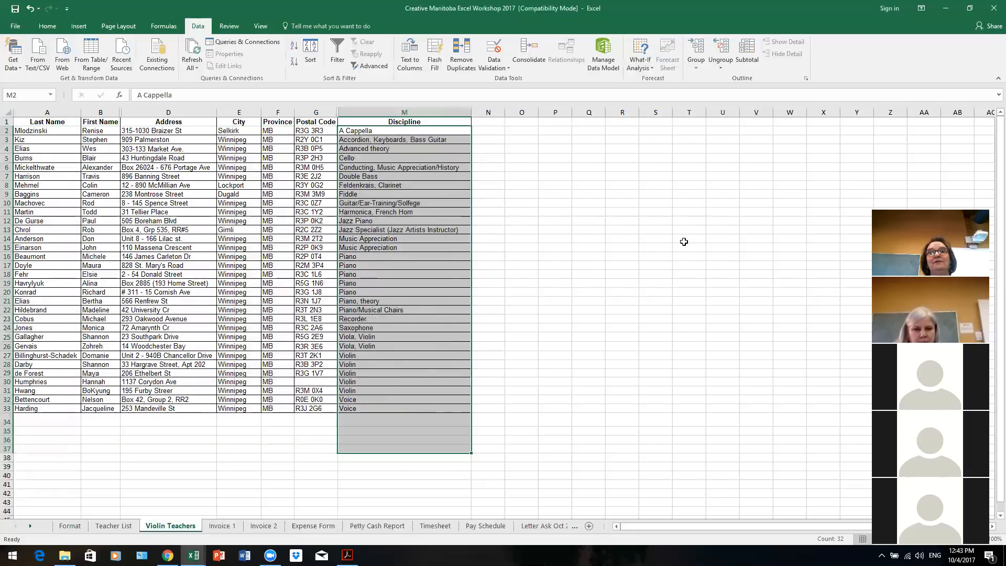
pyautogui.click(649, 253)
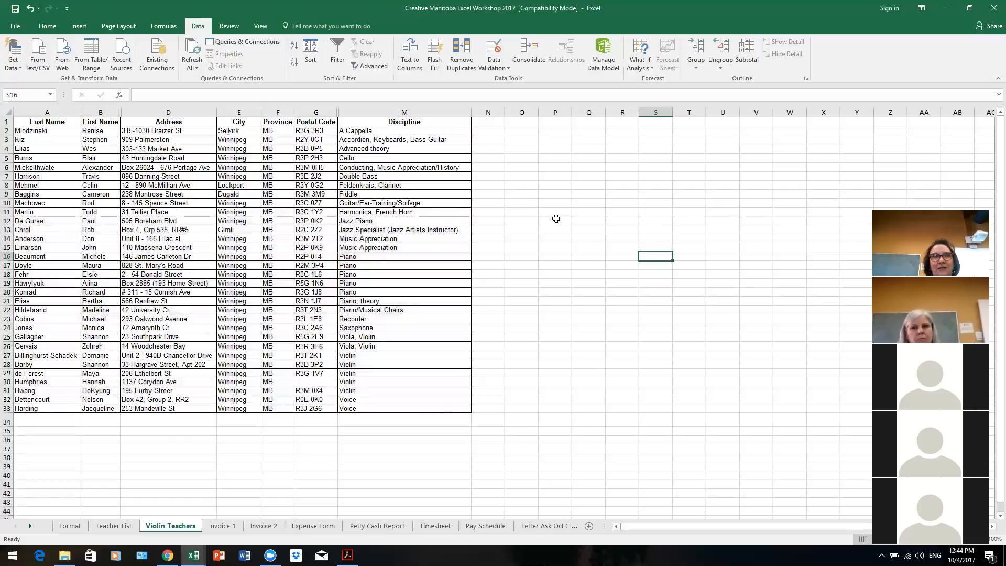
pyautogui.click(405, 110)
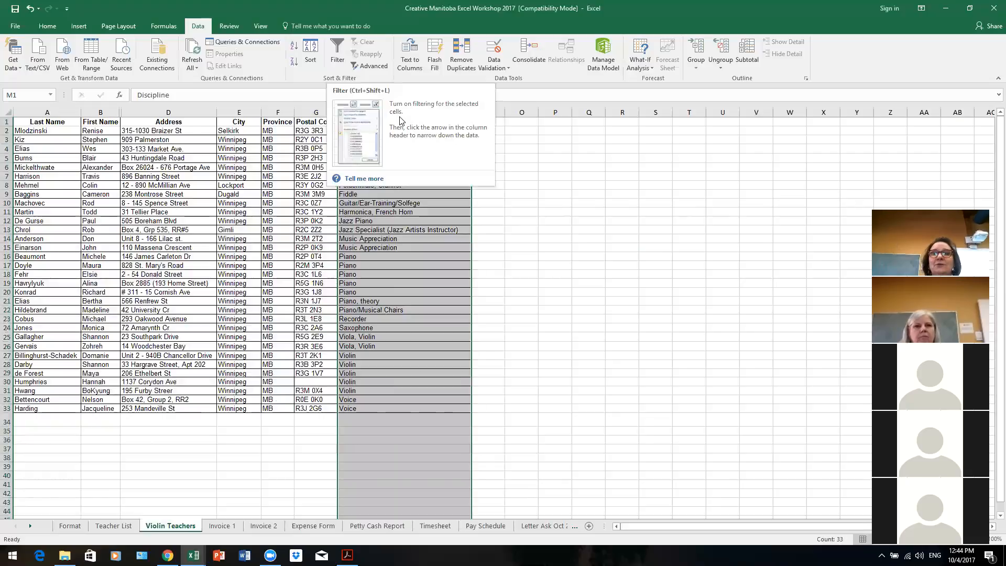
pyautogui.click(340, 53)
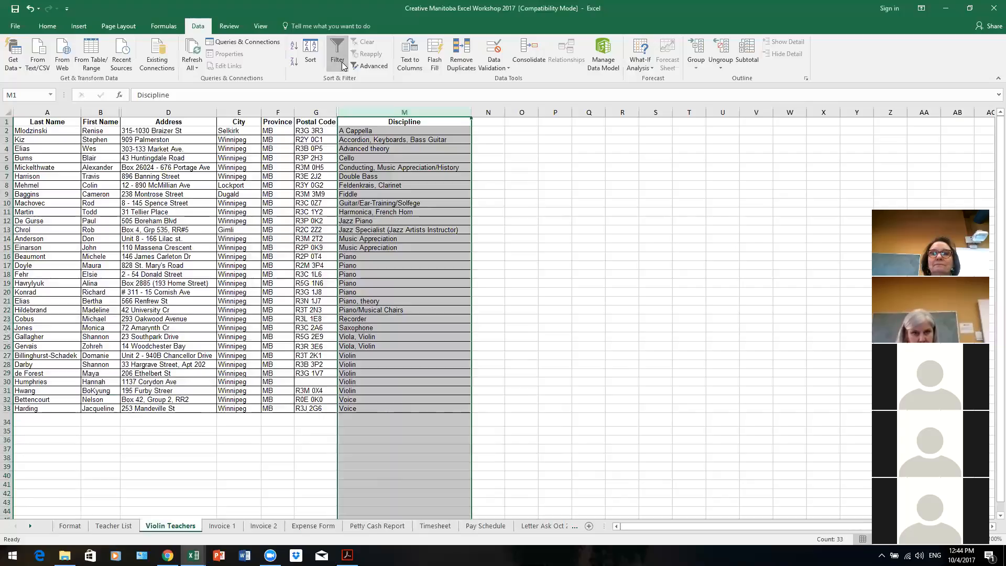
pyautogui.rightClick(342, 64)
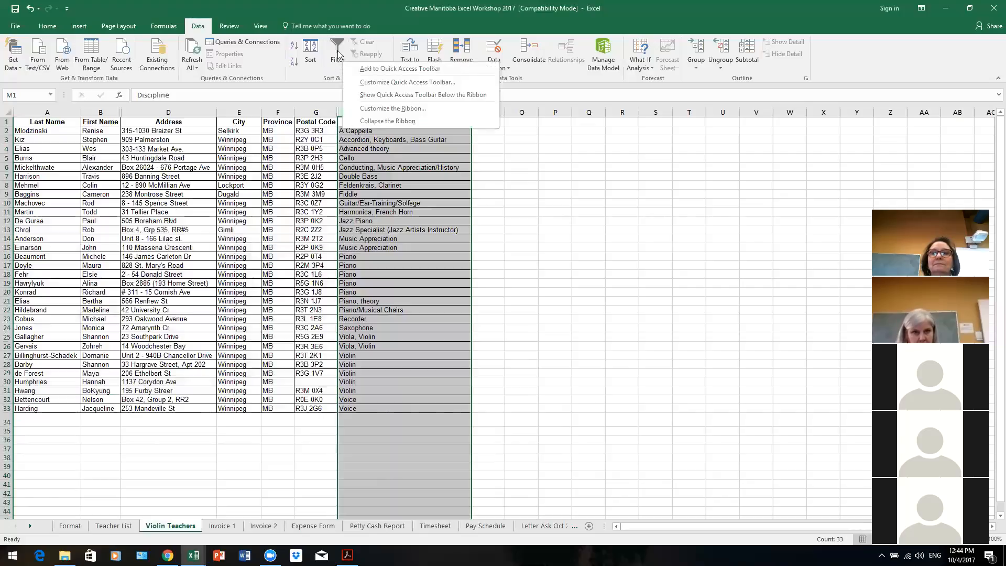
pyautogui.press('Escape')
pyautogui.click(508, 156)
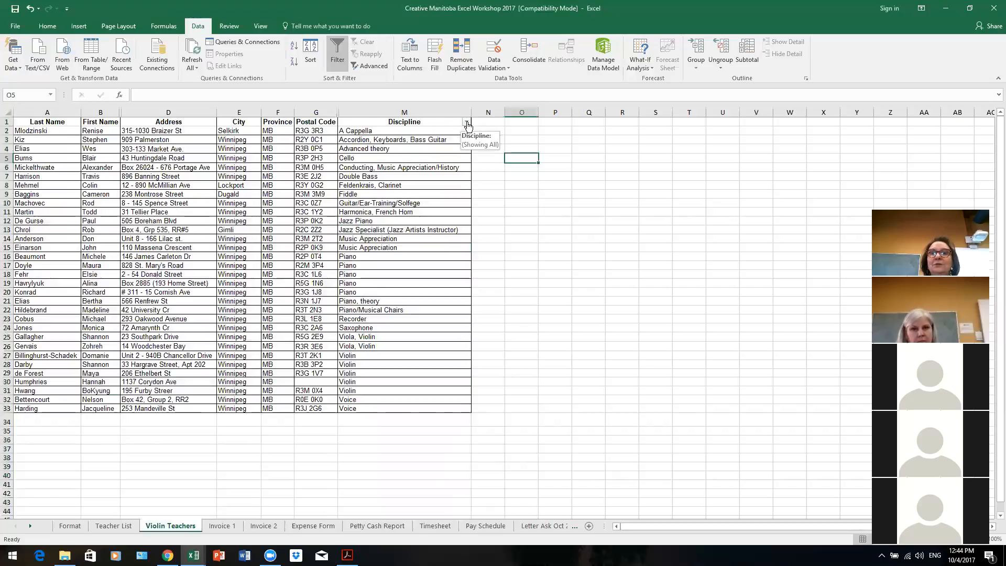
pyautogui.click(467, 123)
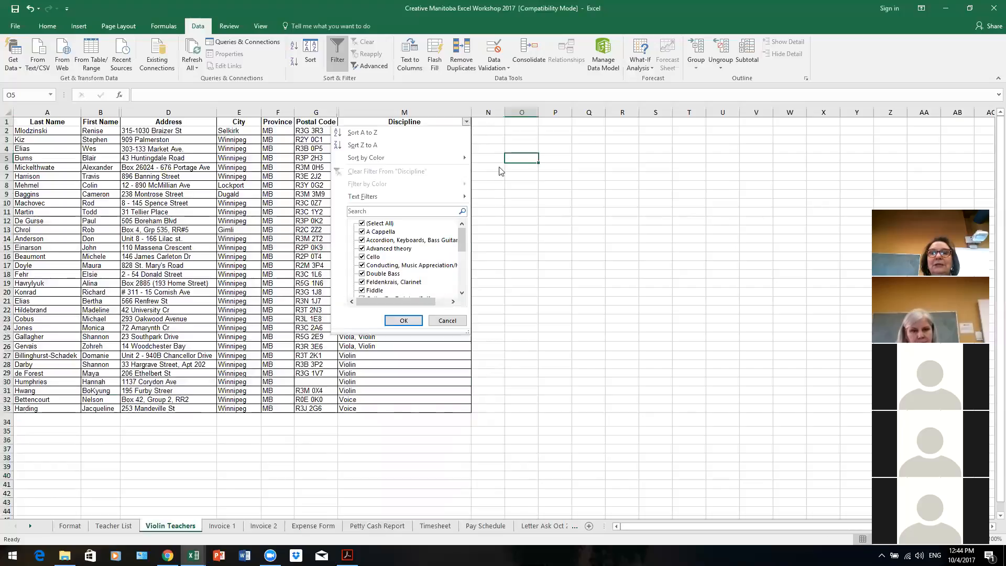
pyautogui.click(490, 210)
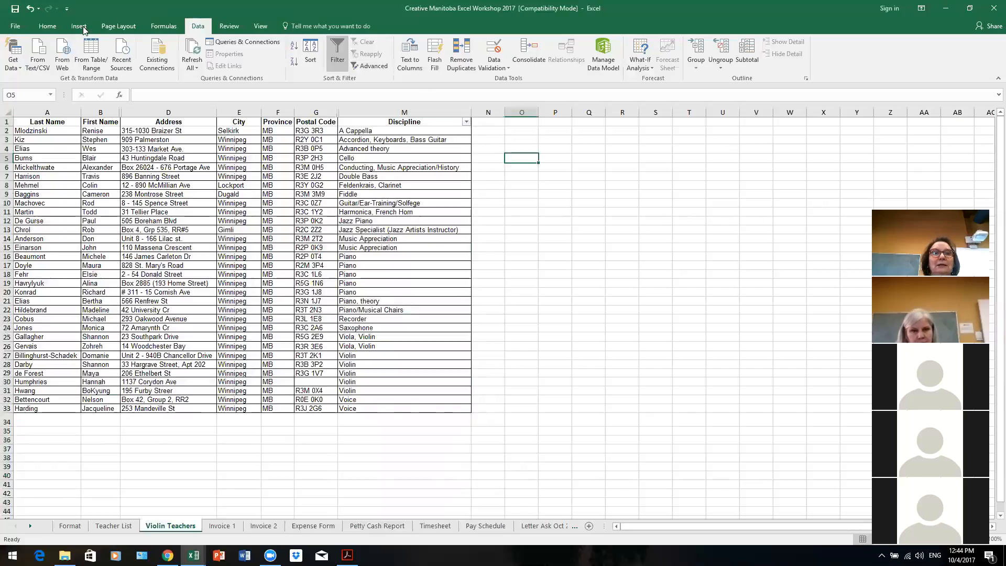
pyautogui.click(32, 11)
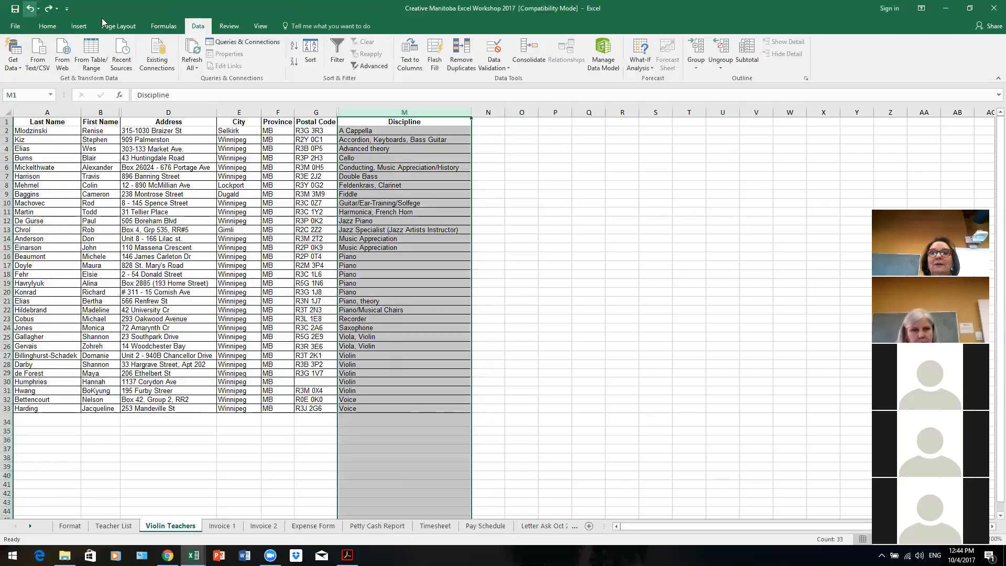
# Step: Filter the Discipline column to show only the "Violin" and "Viola, Violin" entries
pyautogui.click(449, 123)
pyautogui.click(437, 112)
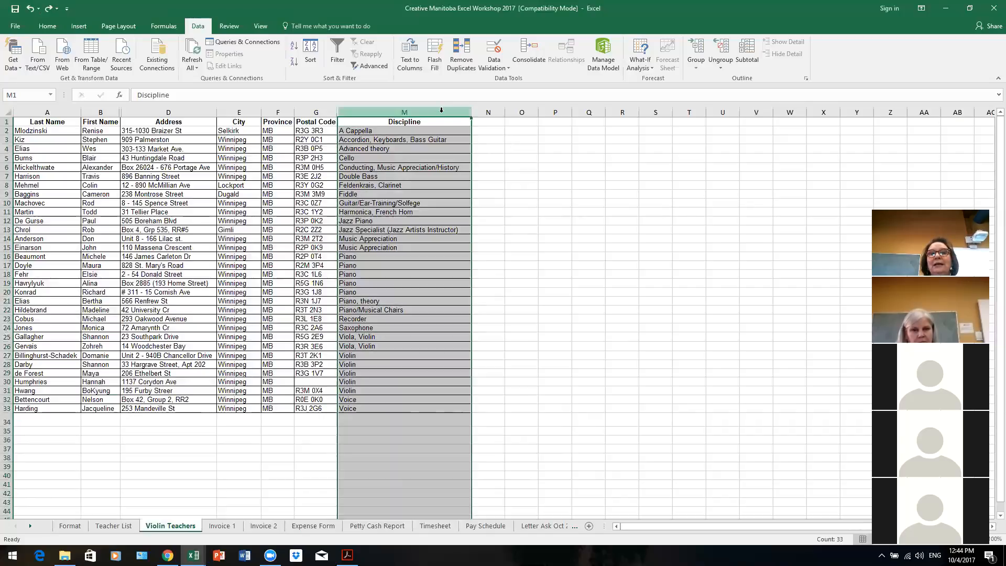
pyautogui.click(337, 53)
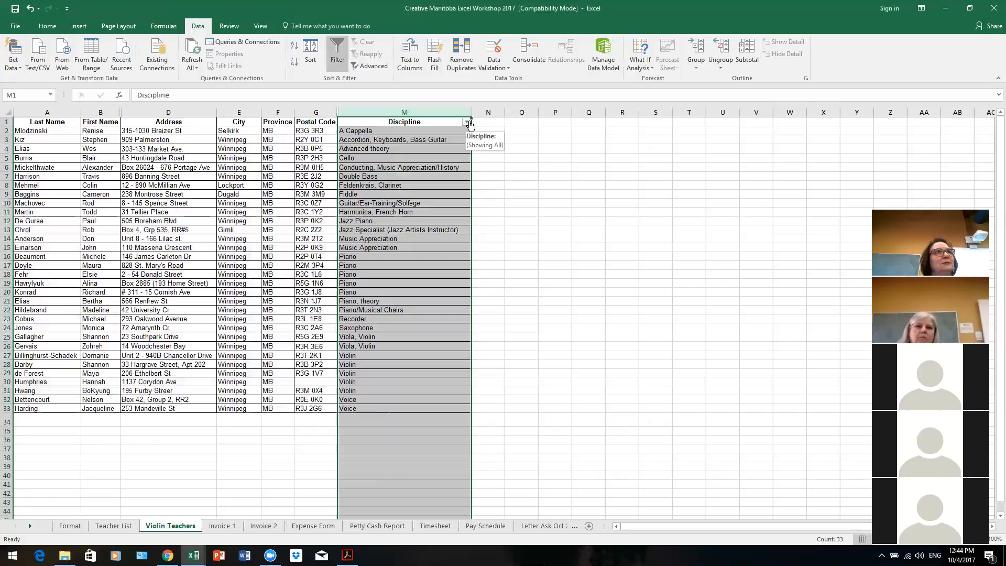
pyautogui.click(466, 122)
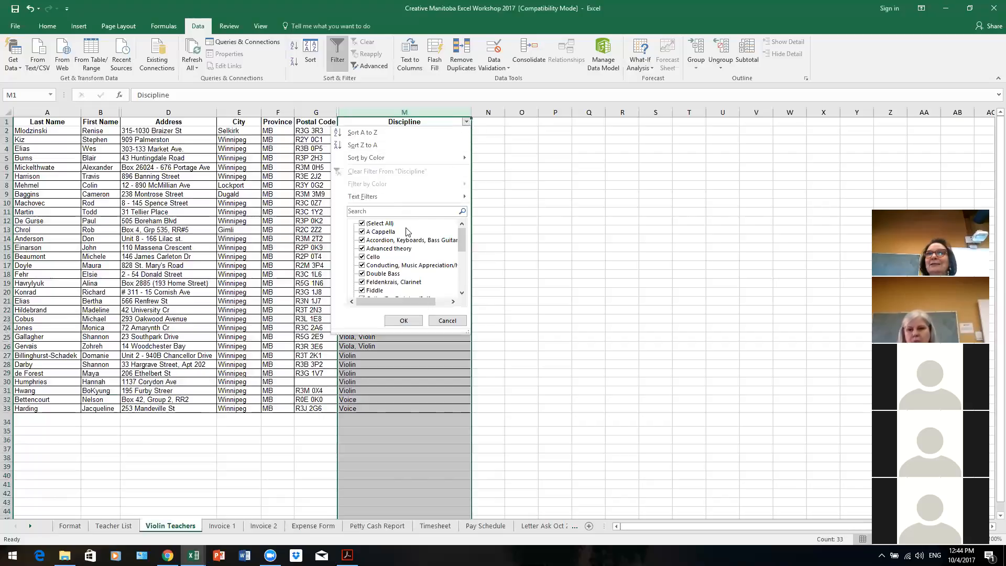
pyautogui.click(363, 224)
pyautogui.moveTo(461, 243); pyautogui.dragTo(459, 281)
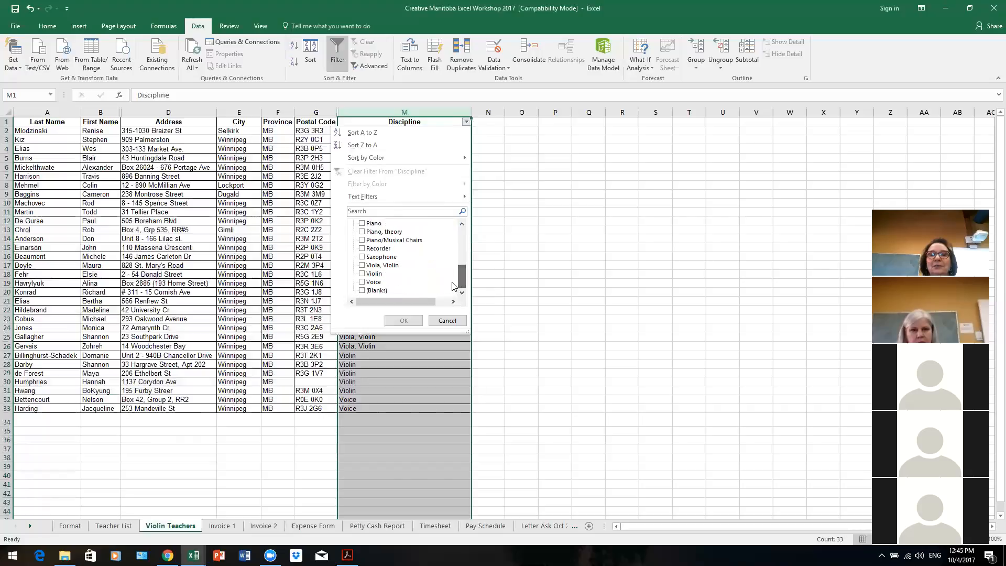
pyautogui.click(362, 274)
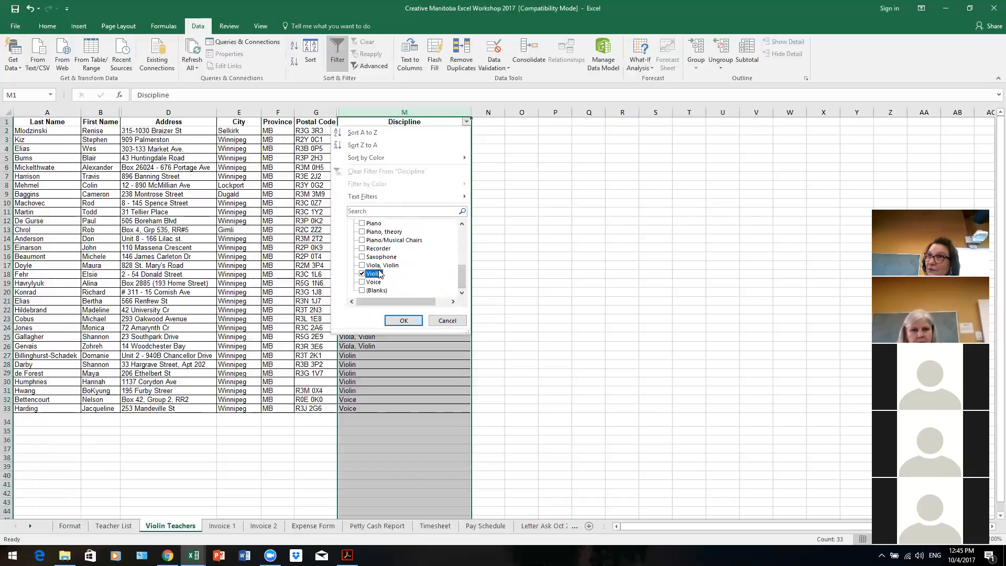
pyautogui.click(362, 266)
pyautogui.click(404, 320)
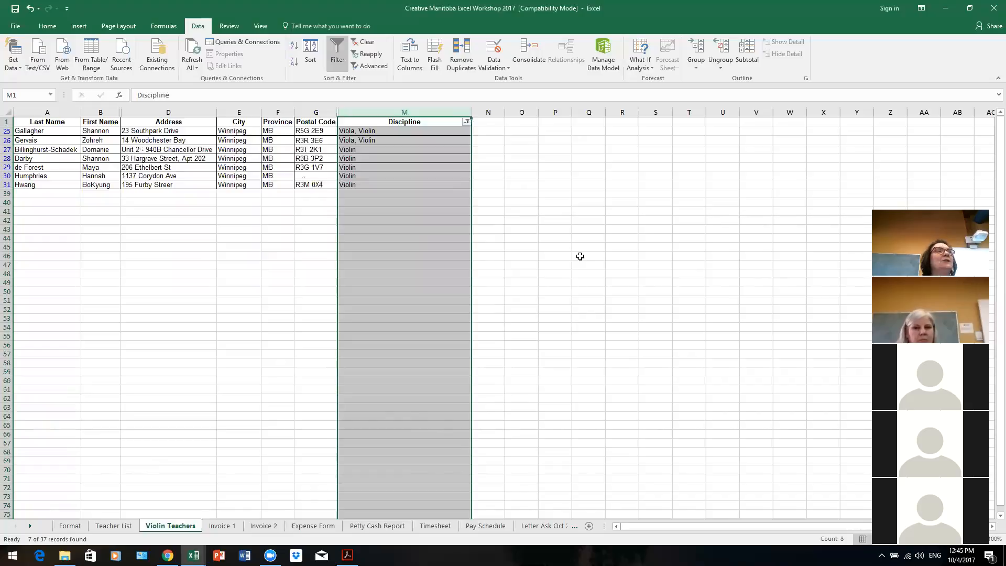
# Step: Compare the original Teacher List sheet with the filtered Violin Teachers sheet
pyautogui.click(130, 527)
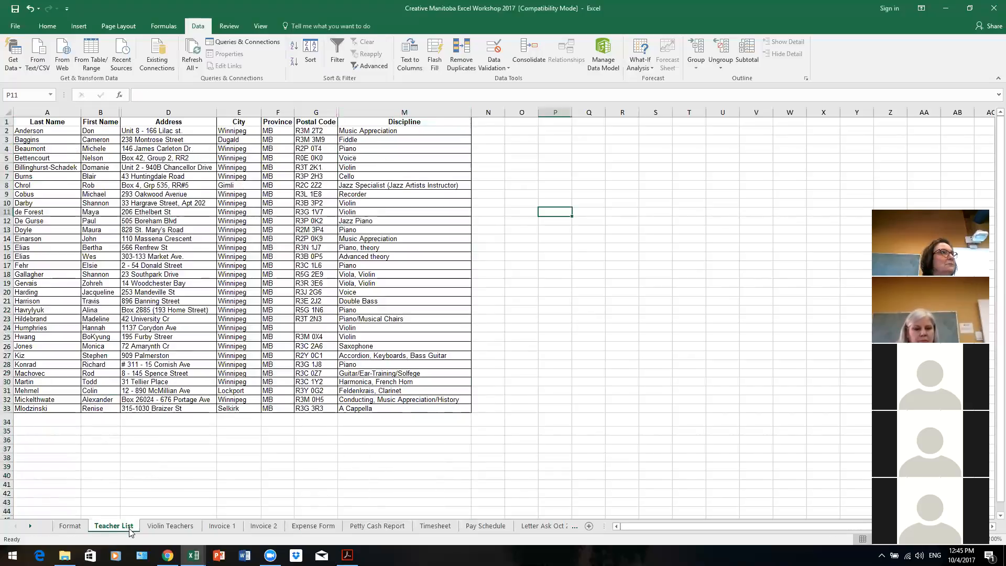
pyautogui.click(193, 528)
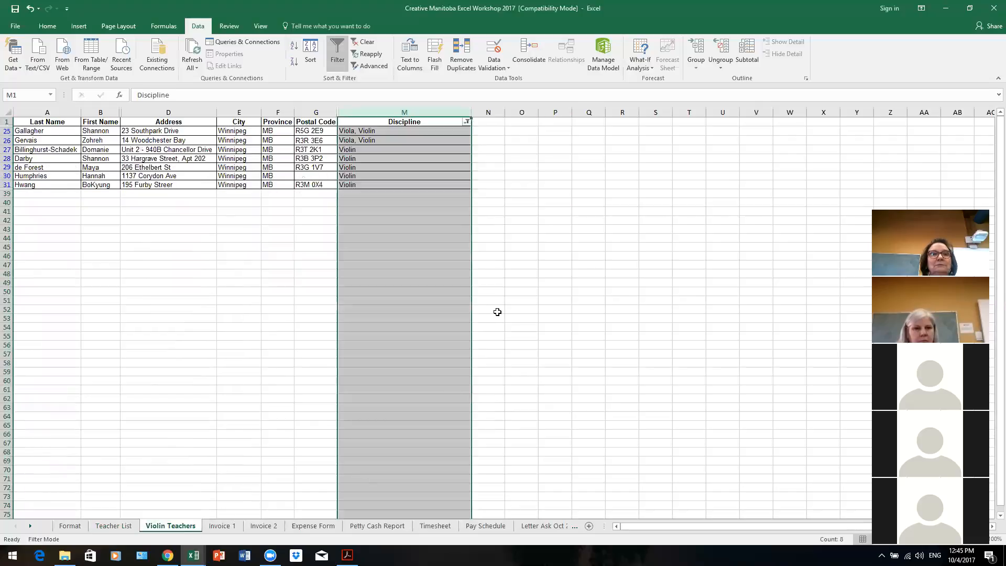
pyautogui.click(546, 283)
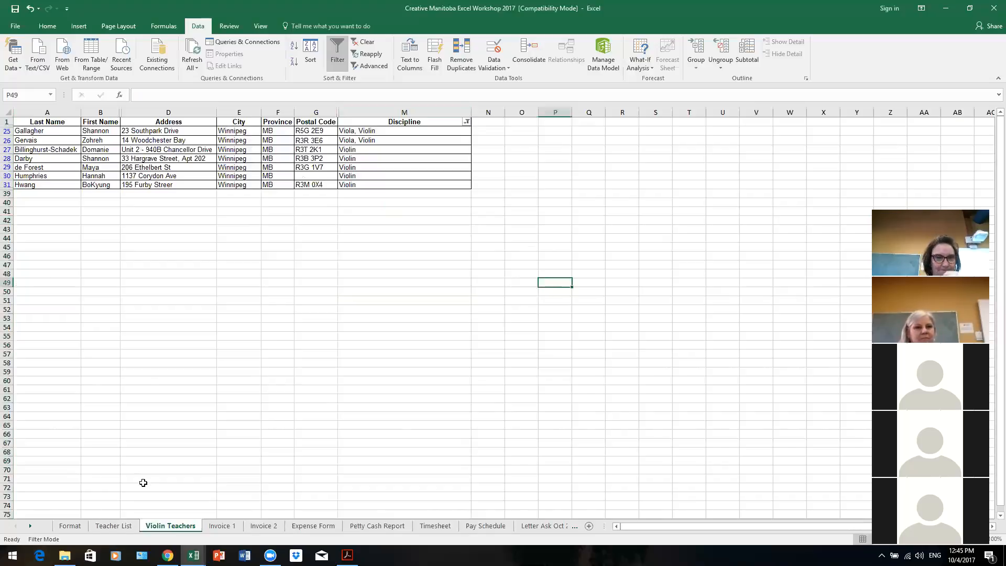
# Step: Copy the Violin Teachers sheet into a new workbook, keeping the original in place
pyautogui.rightClick(173, 525)
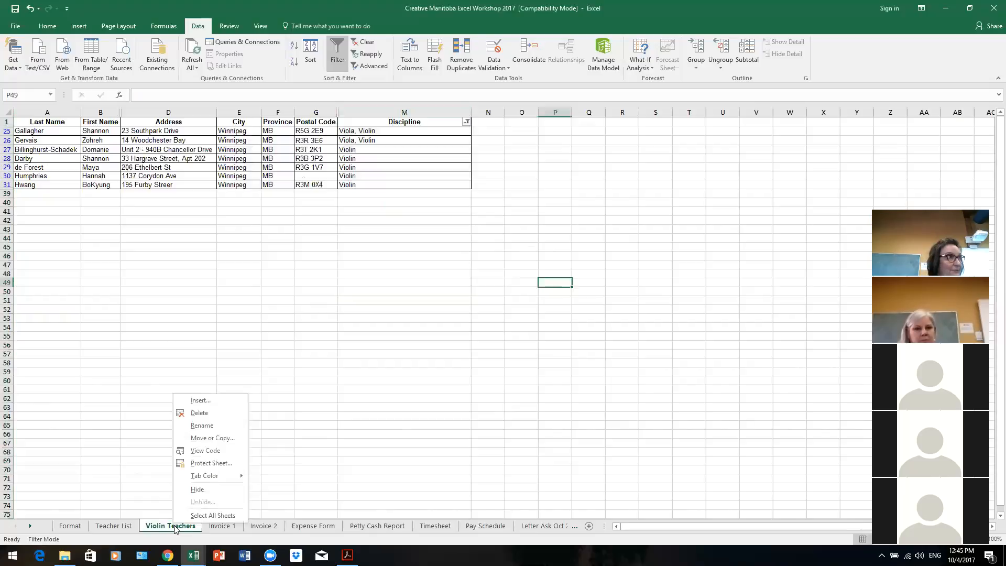
pyautogui.click(219, 441)
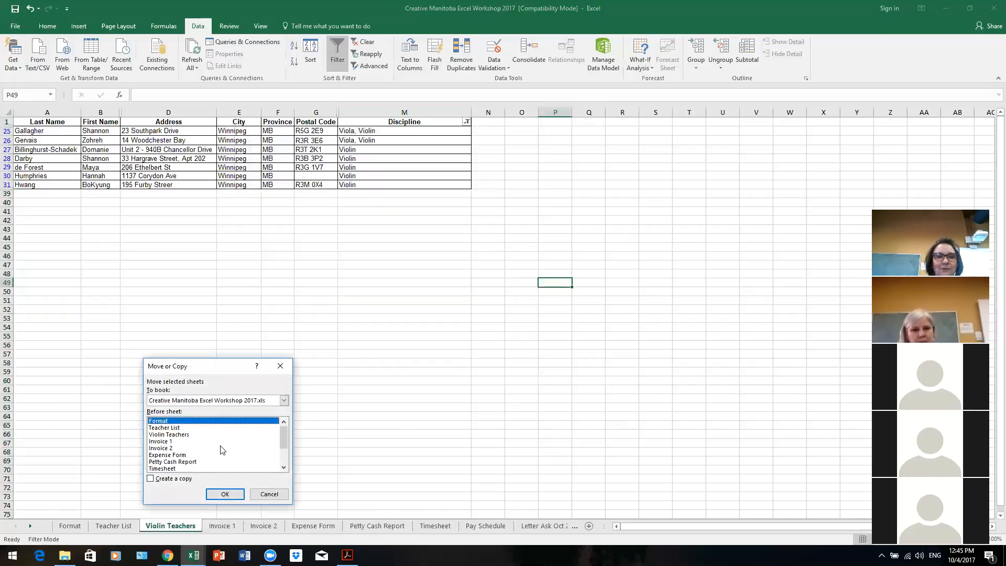
pyautogui.click(156, 475)
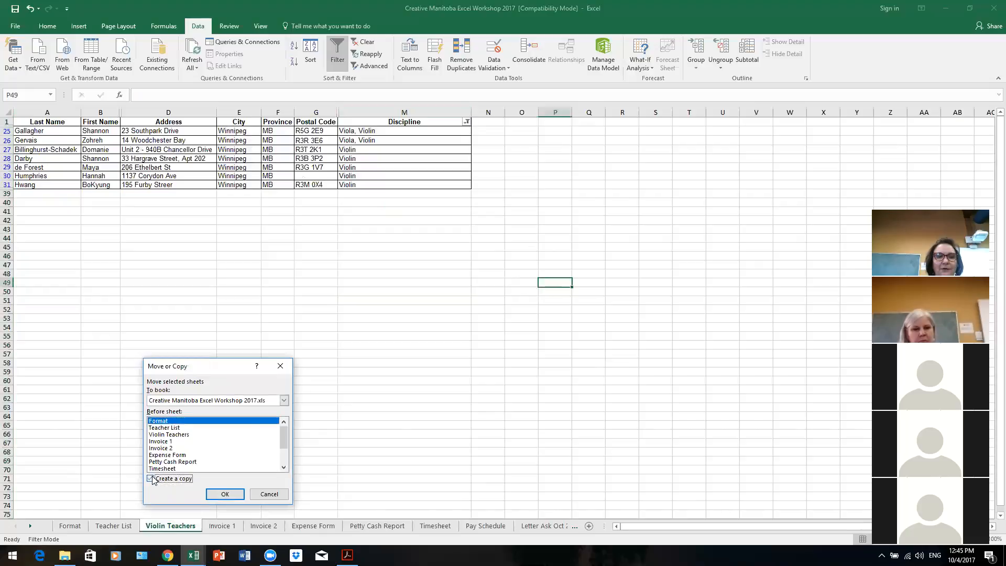
pyautogui.click(283, 401)
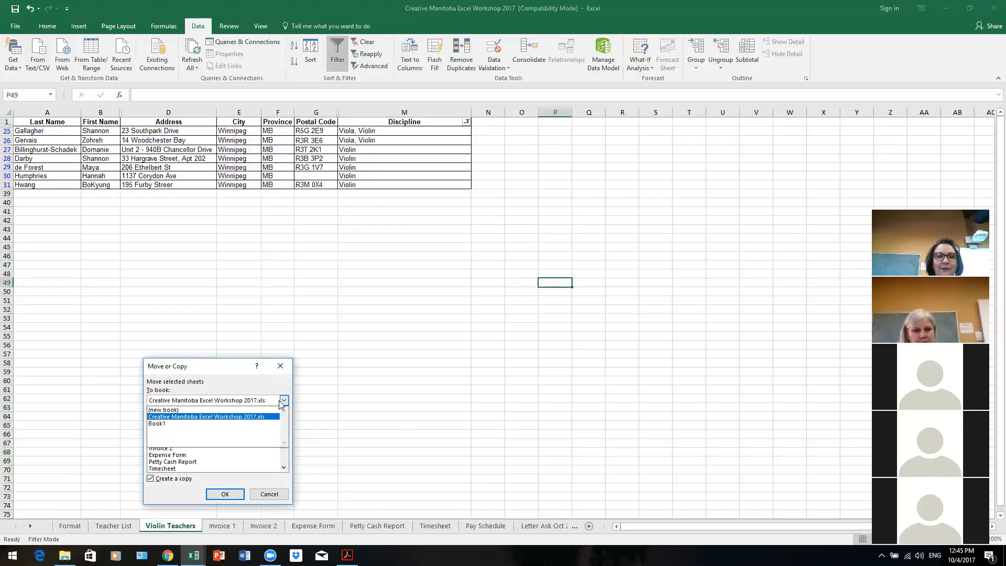
pyautogui.click(213, 410)
pyautogui.click(225, 495)
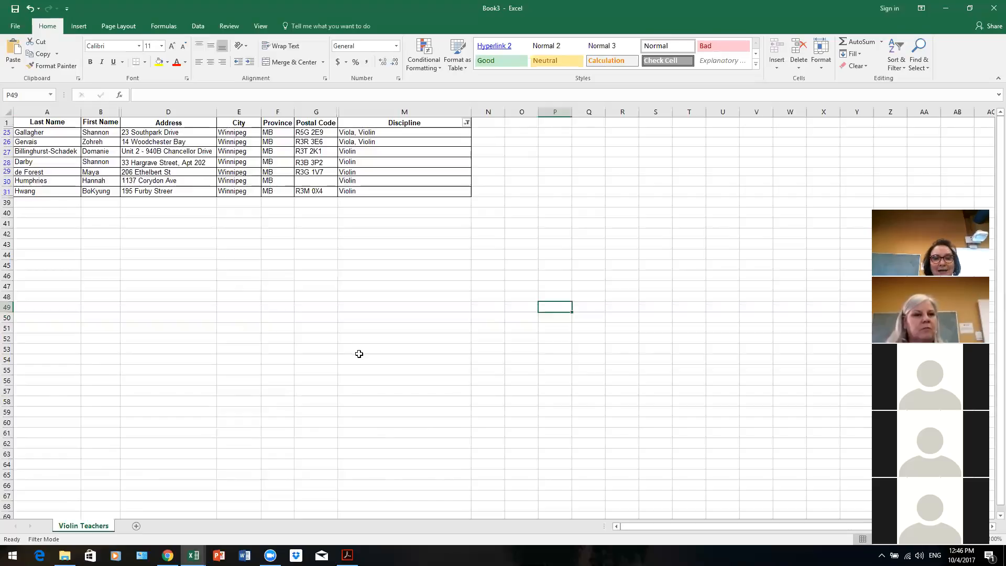
# Step: Switch to Word and create a blank document
pyautogui.click(244, 556)
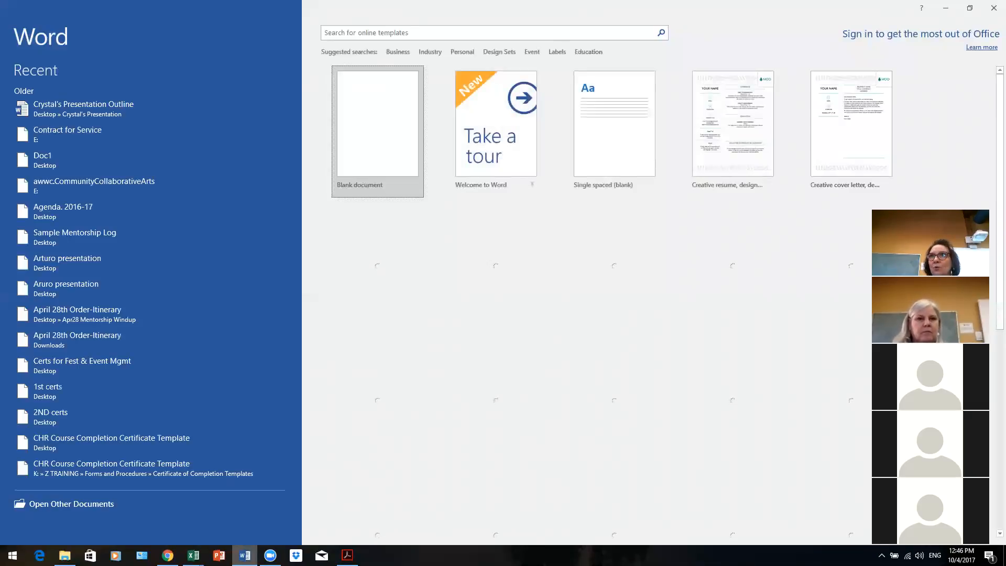
pyautogui.click(378, 126)
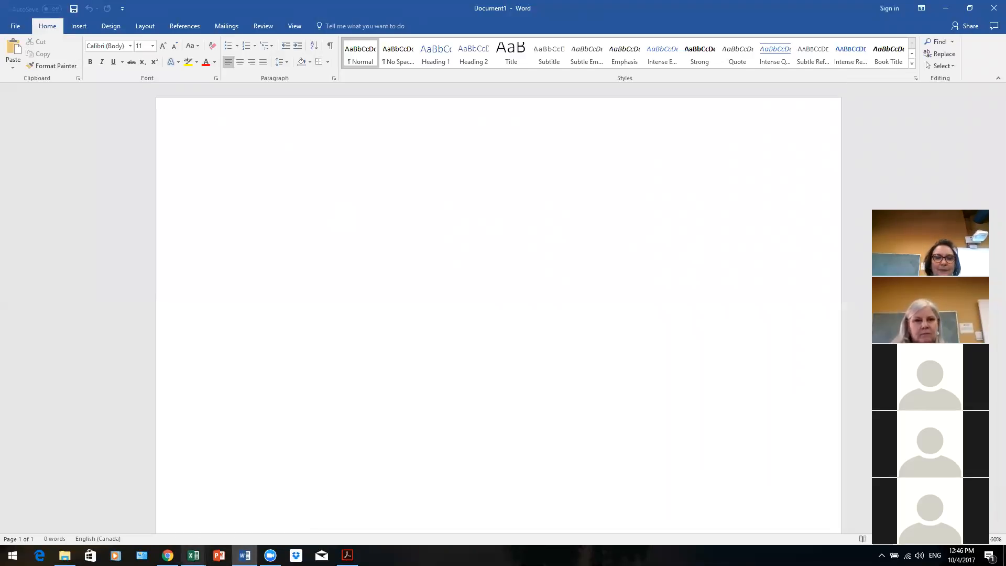
# Step: Switch to the new Excel workbook and copy the filtered violin teacher table, from the Last Name header through the last Discipline entry
pyautogui.moveTo(192, 556)
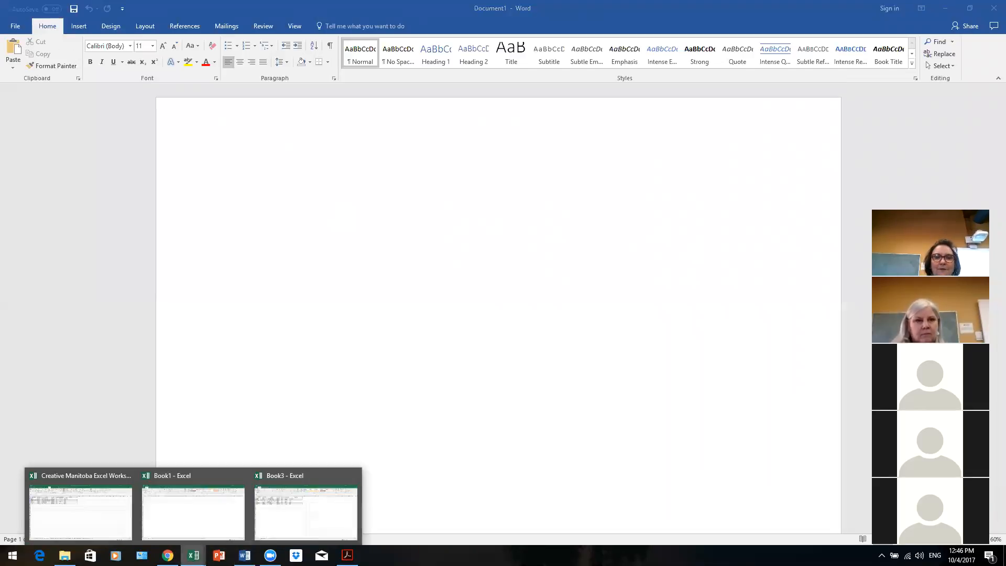
pyautogui.click(283, 511)
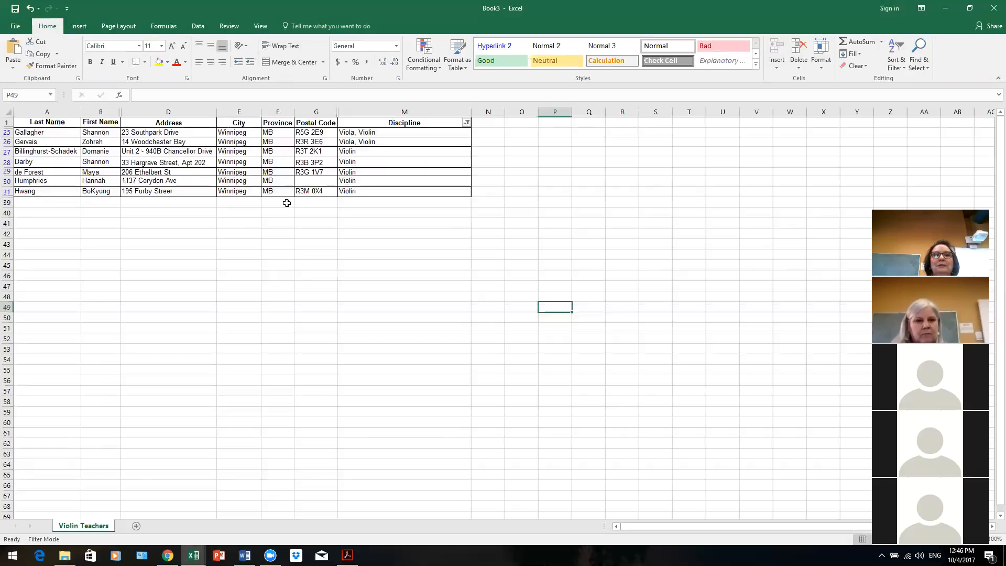
pyautogui.click(42, 123)
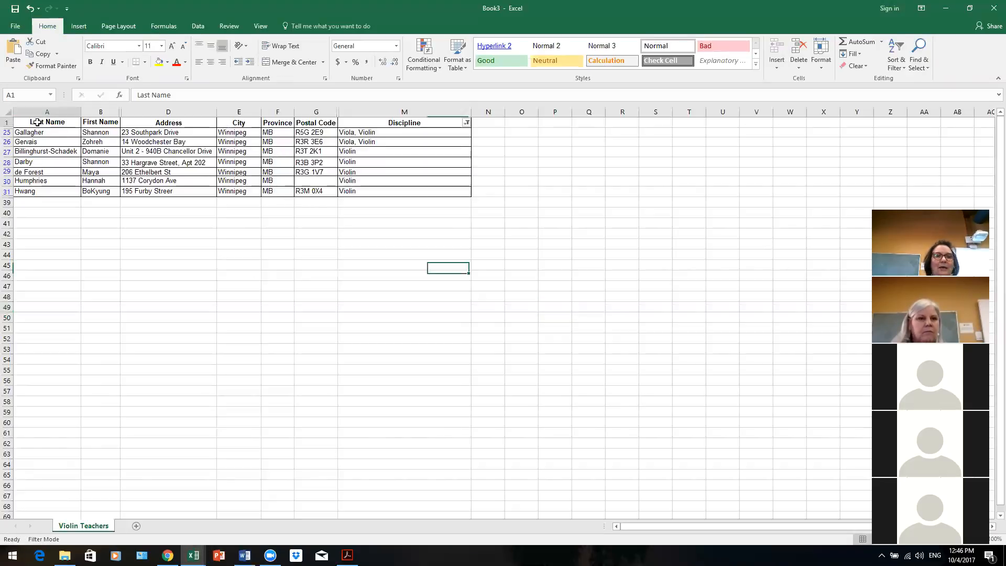
pyautogui.moveTo(48, 122)
pyautogui.mouseDown()
pyautogui.moveTo(315, 133)
pyautogui.moveTo(422, 162)
pyautogui.moveTo(430, 196)
pyautogui.mouseUp()
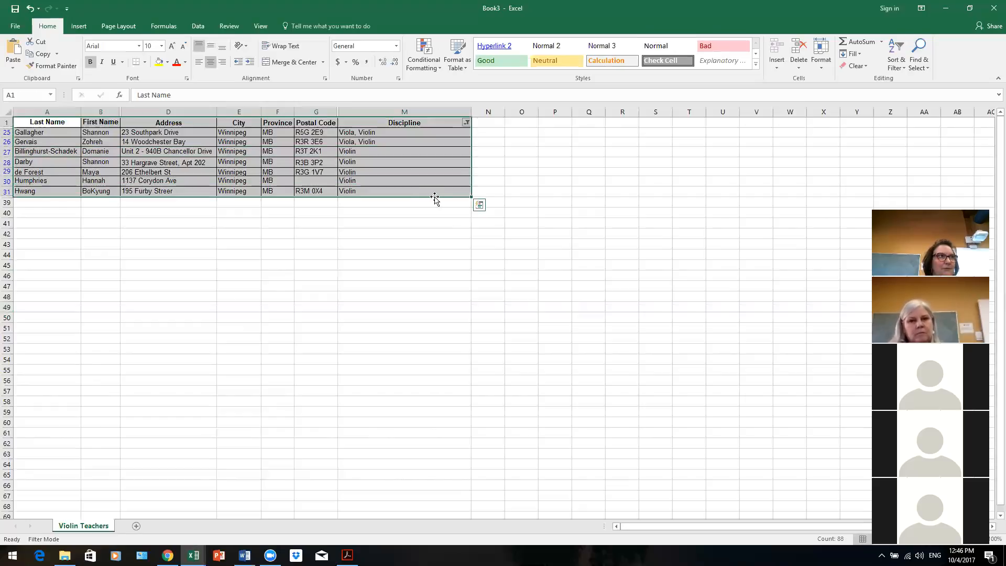
pyautogui.rightClick(387, 160)
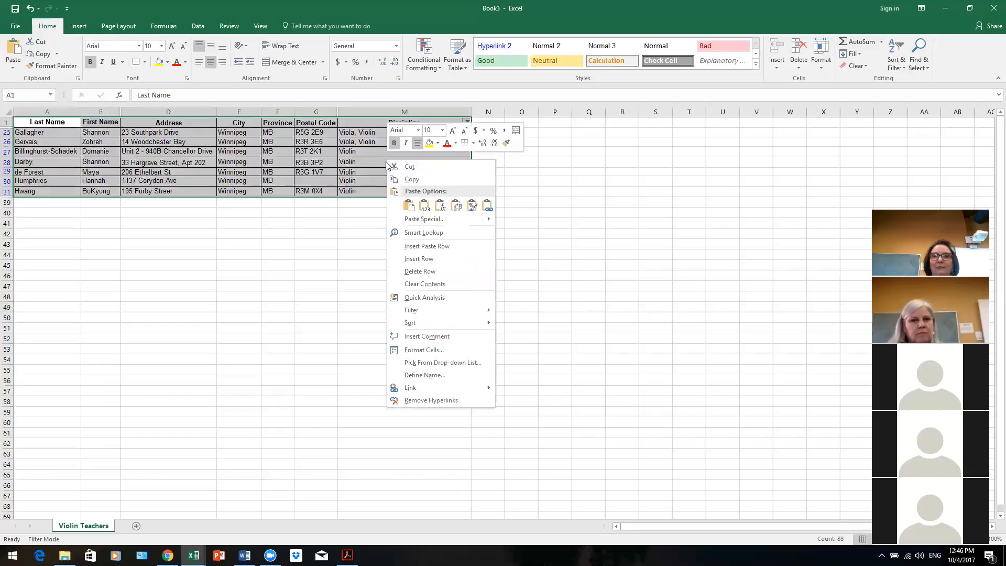
pyautogui.click(418, 179)
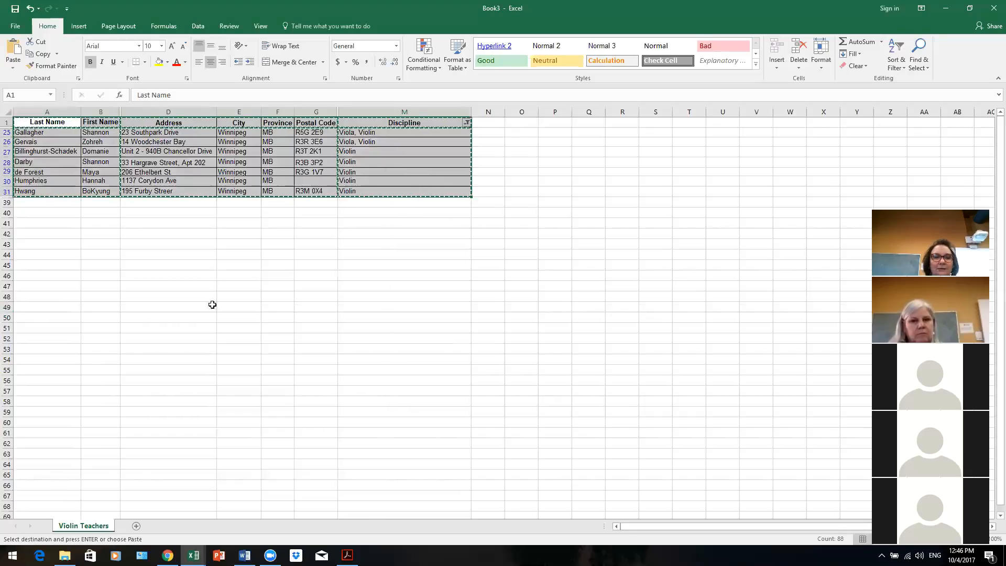
# Step: Switch to the blank Word document and paste the copied violin table as a Microsoft Excel Worksheet Object
pyautogui.click(245, 556)
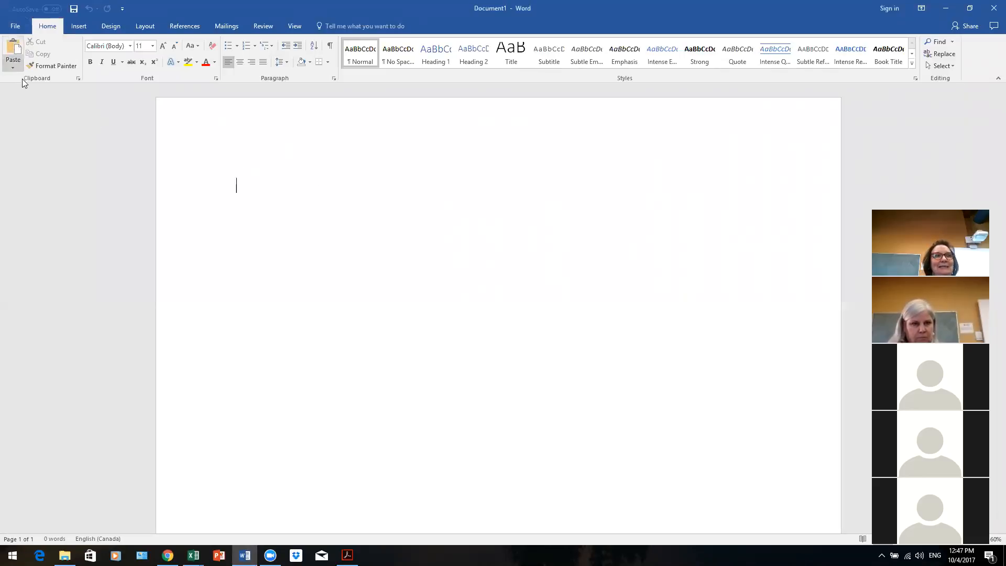
pyautogui.click(14, 67)
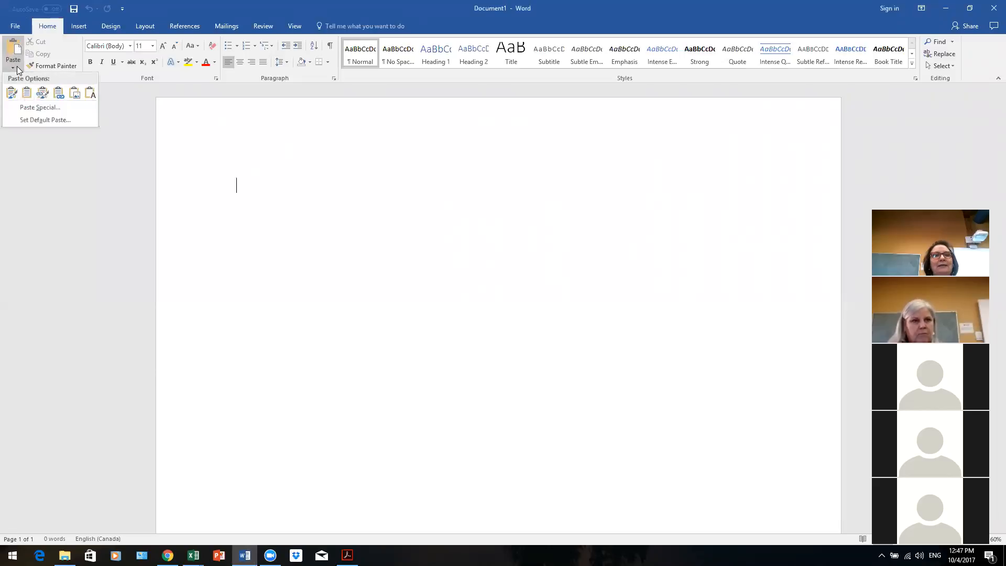
pyautogui.click(39, 108)
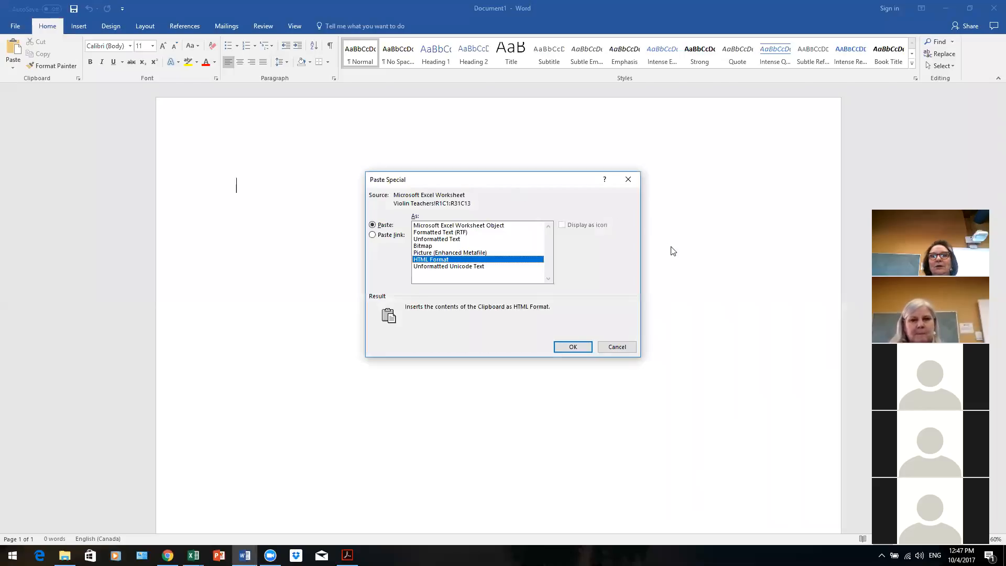
pyautogui.click(488, 226)
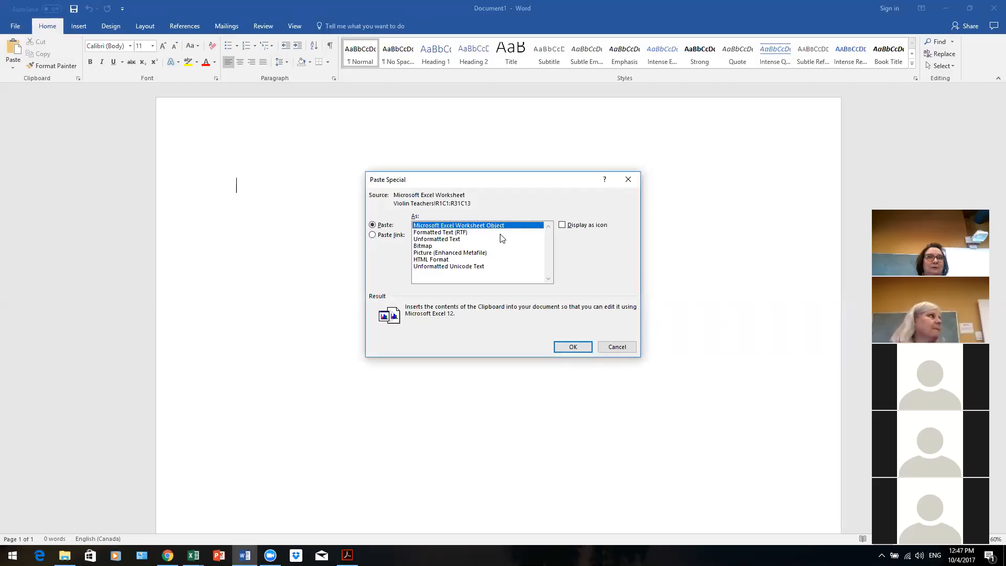
pyautogui.click(578, 347)
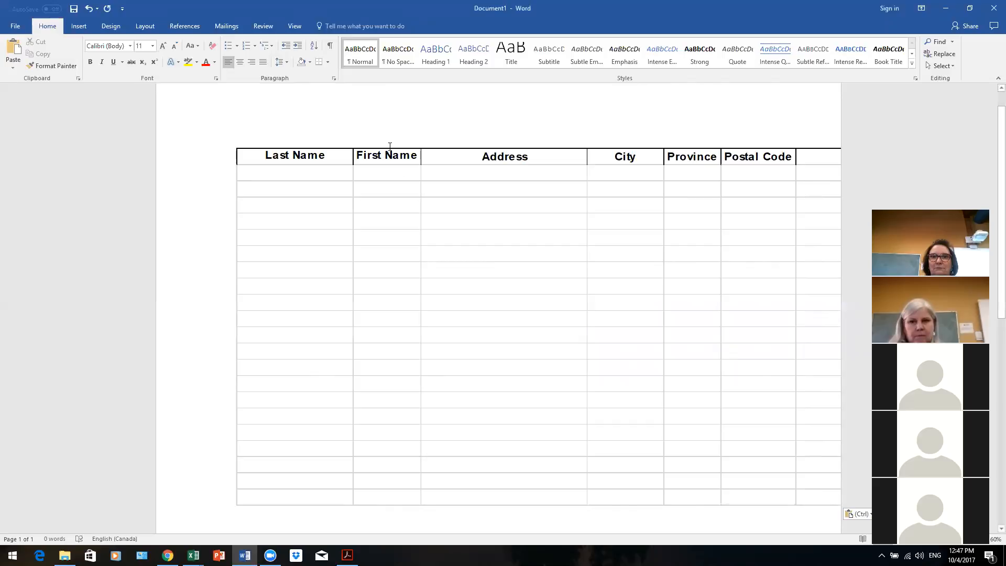
# Step: Check the pasted violin table from start to end and undo the paste
pyautogui.click(486, 269)
pyautogui.scroll(-6, 496, 260)
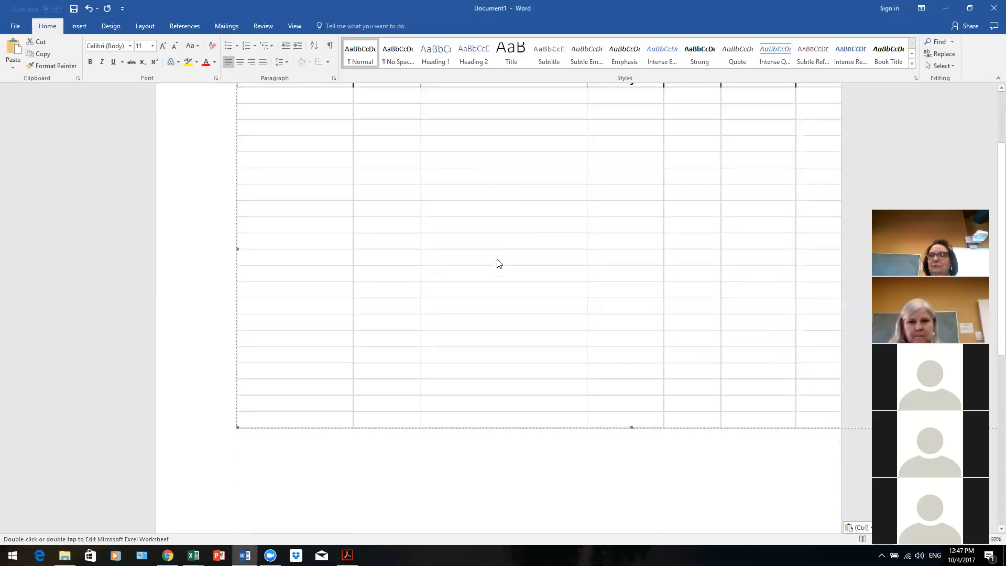
pyautogui.scroll(8, 498, 262)
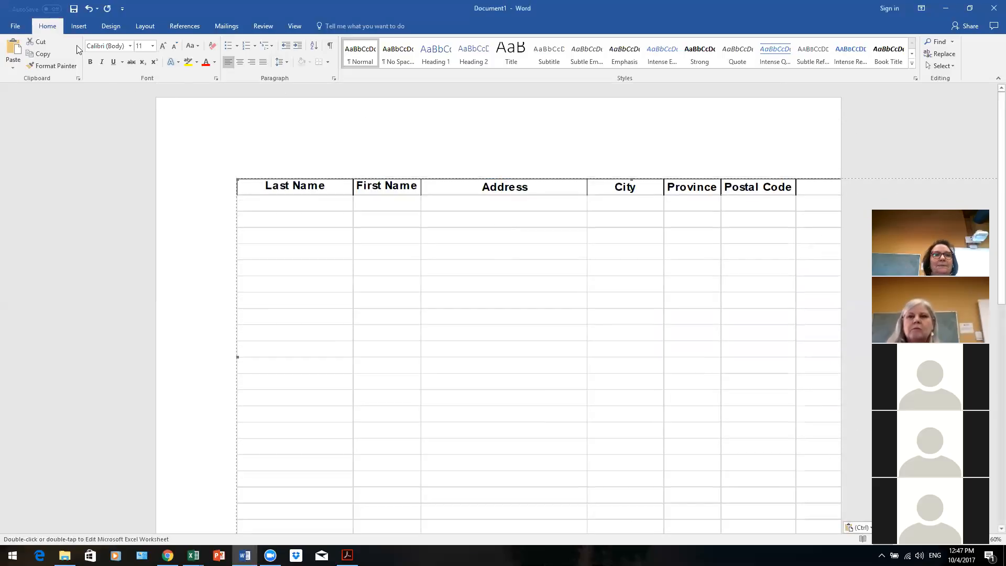
pyautogui.click(88, 8)
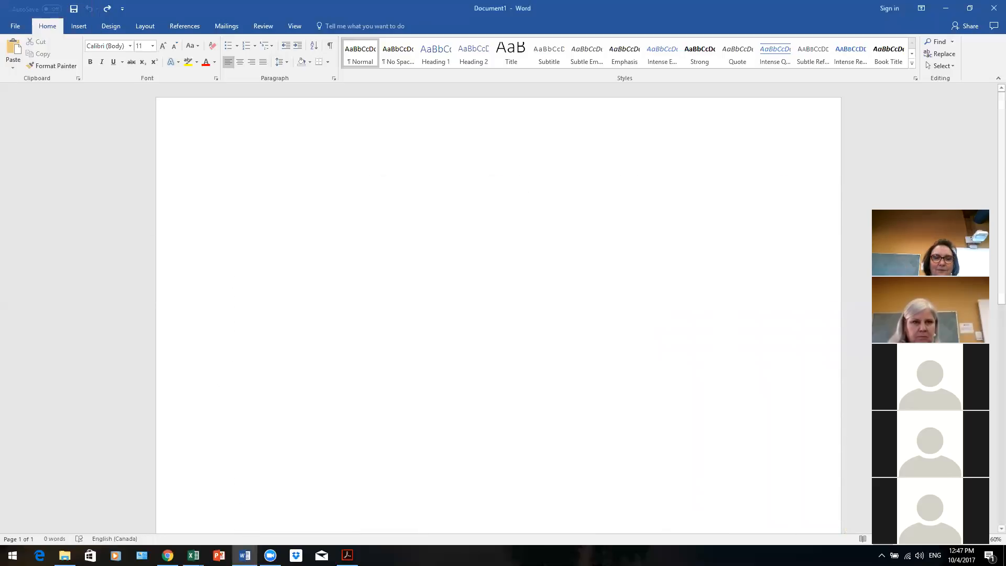
# Step: Switch to the Creative Manitoba Excel Workshop 2017 workbook and copy rows 1 to 21, columns A to M, of the Teacher List sheet
pyautogui.click(193, 556)
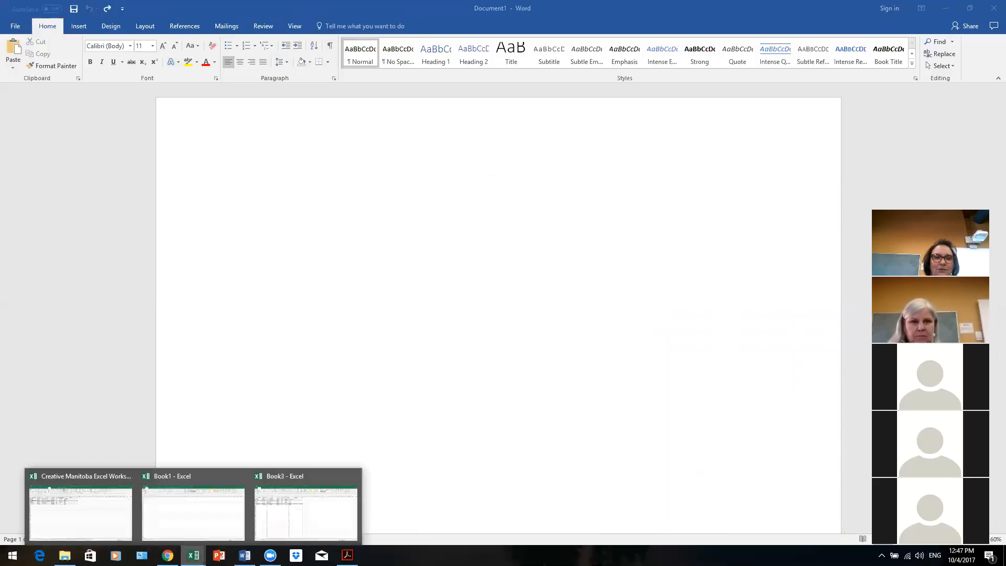
pyautogui.click(79, 505)
pyautogui.click(114, 526)
pyautogui.moveTo(44, 123); pyautogui.dragTo(419, 304)
pyautogui.rightClick(418, 304)
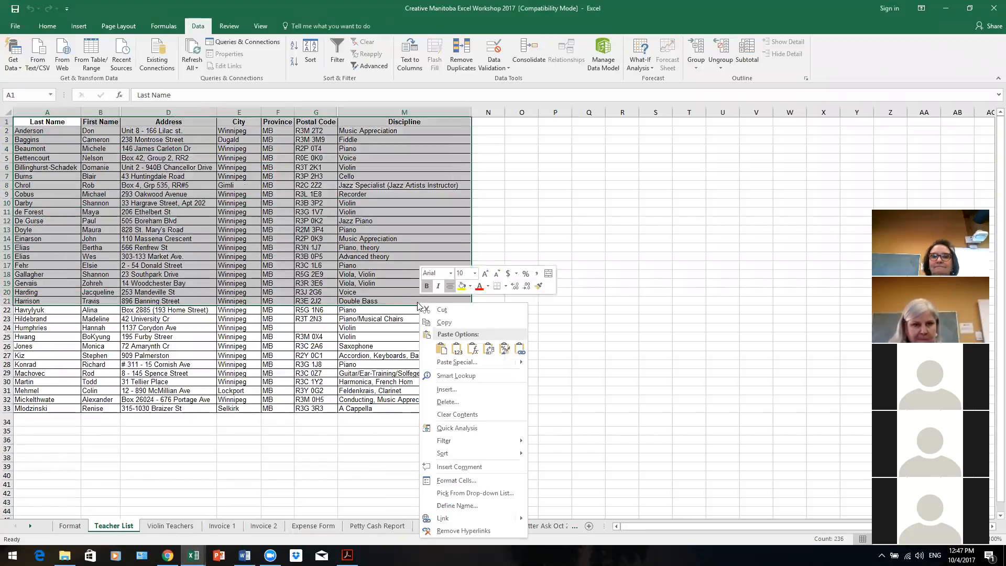
pyautogui.click(455, 322)
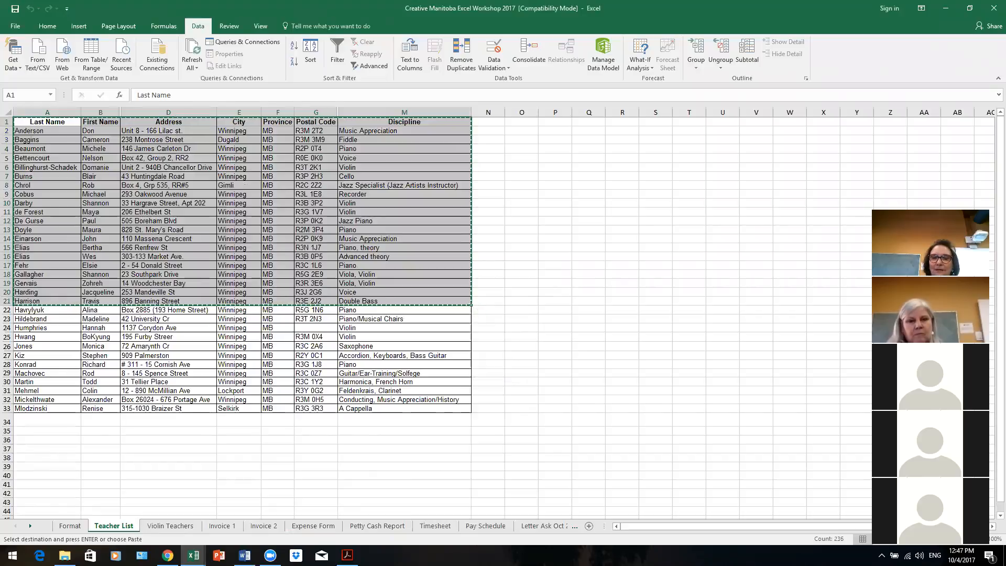
# Step: Switch to the Word document and paste the copied teacher list as a Microsoft Excel 2003 Worksheet Object
pyautogui.click(245, 555)
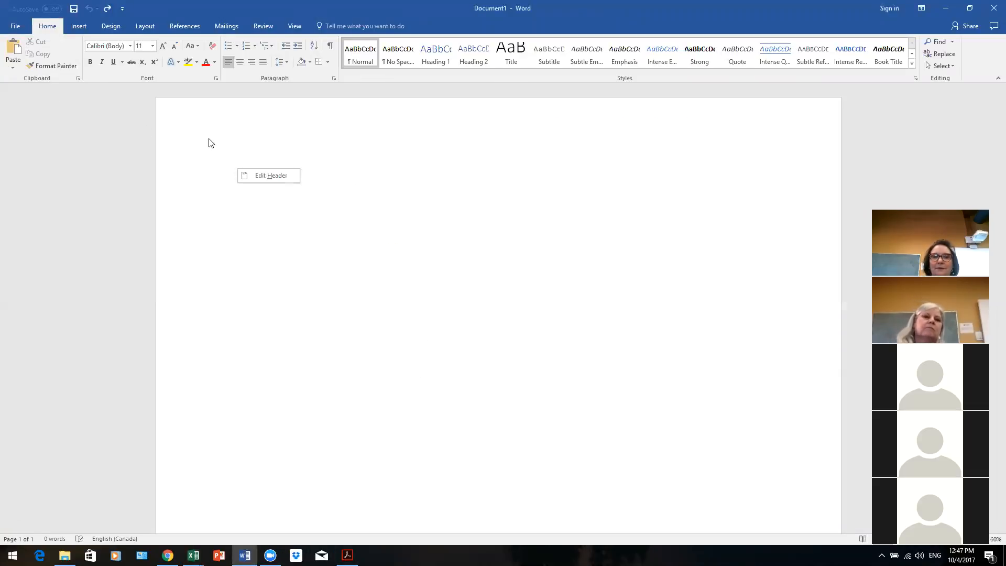
pyautogui.click(12, 68)
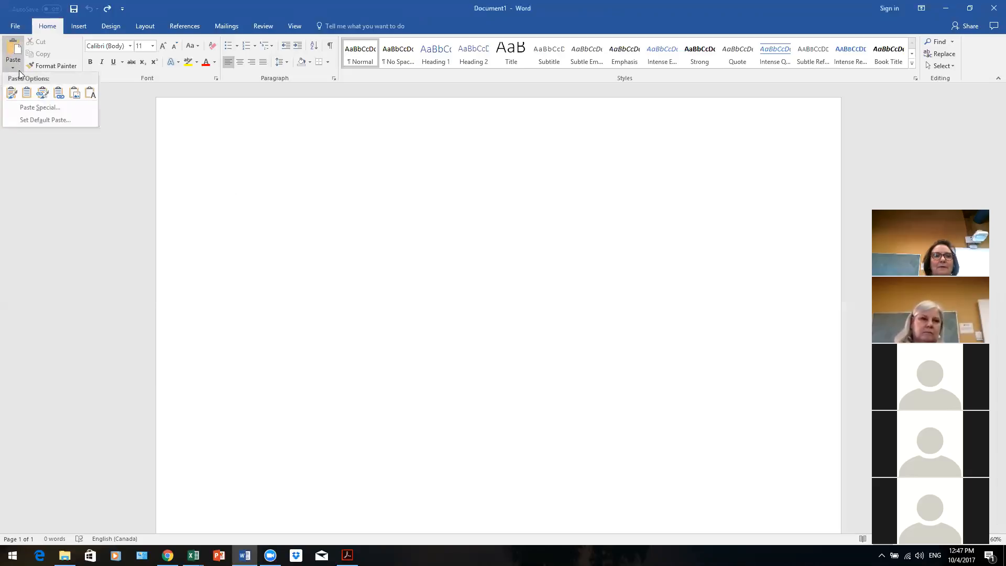
pyautogui.click(41, 107)
pyautogui.click(460, 226)
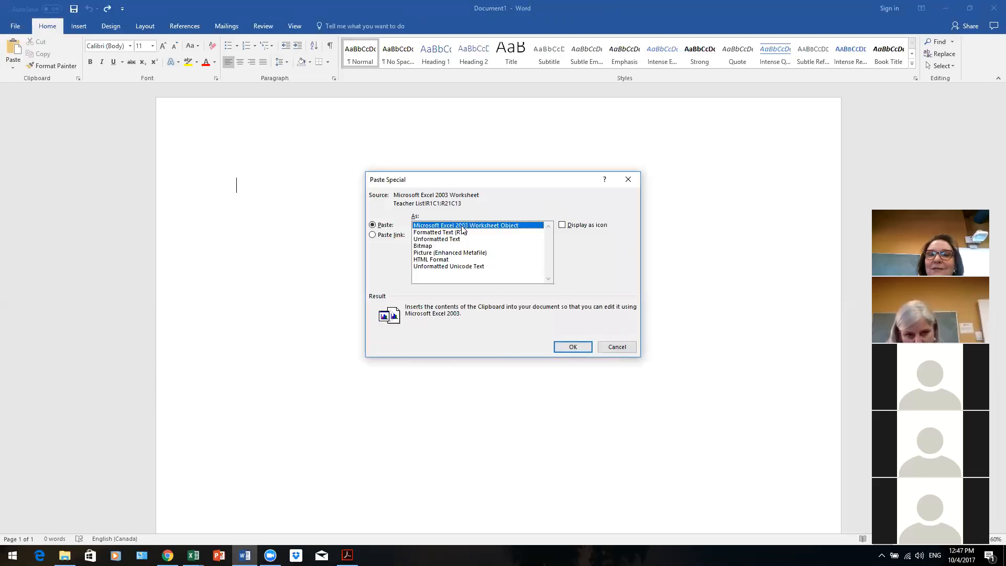
pyautogui.click(583, 347)
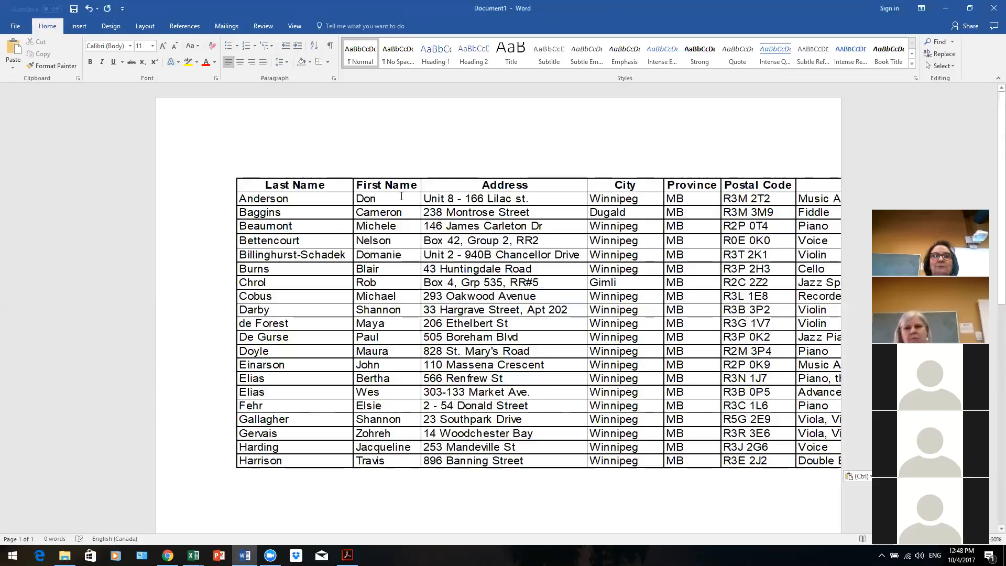
pyautogui.click(383, 195)
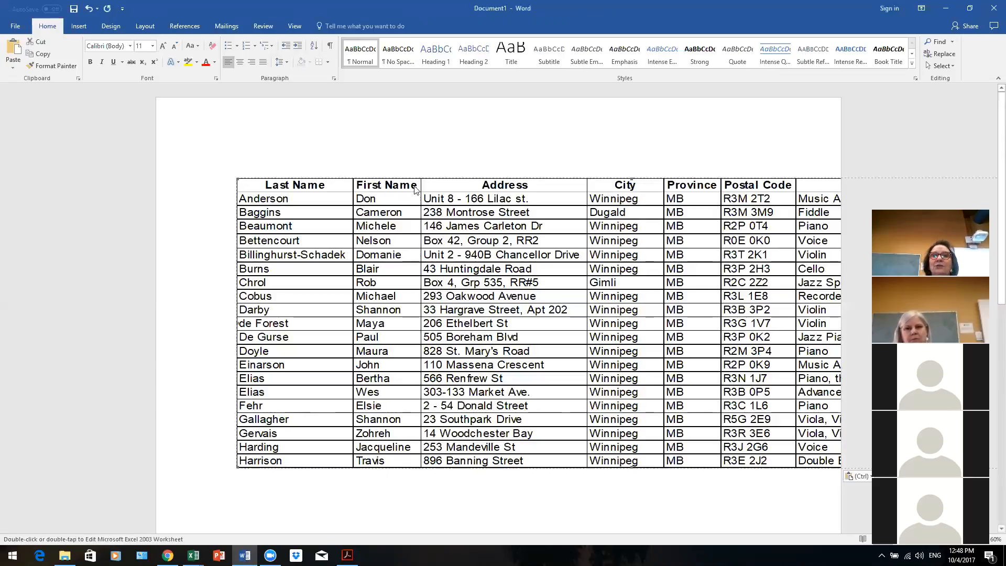
pyautogui.rightClick(514, 183)
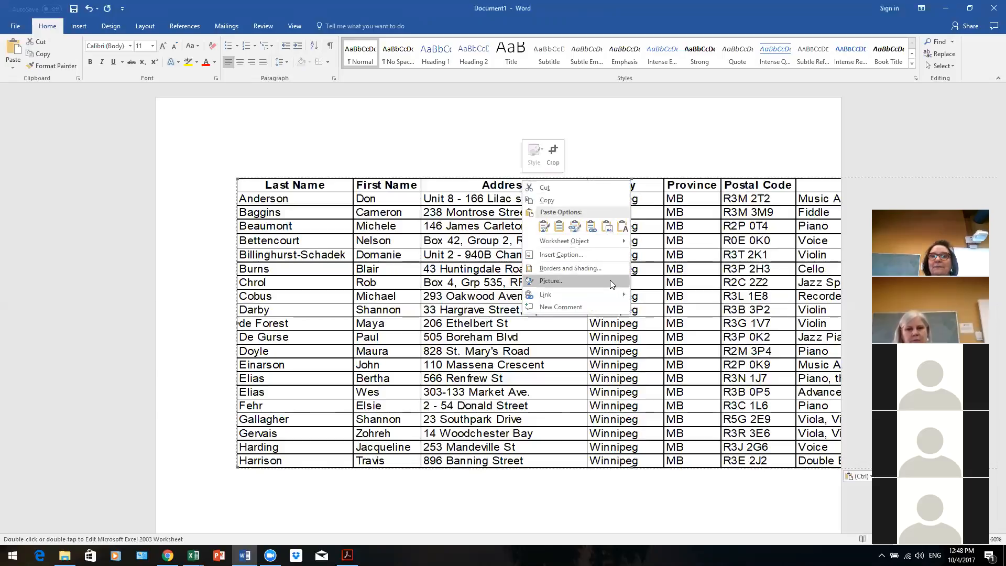
pyautogui.press('Escape')
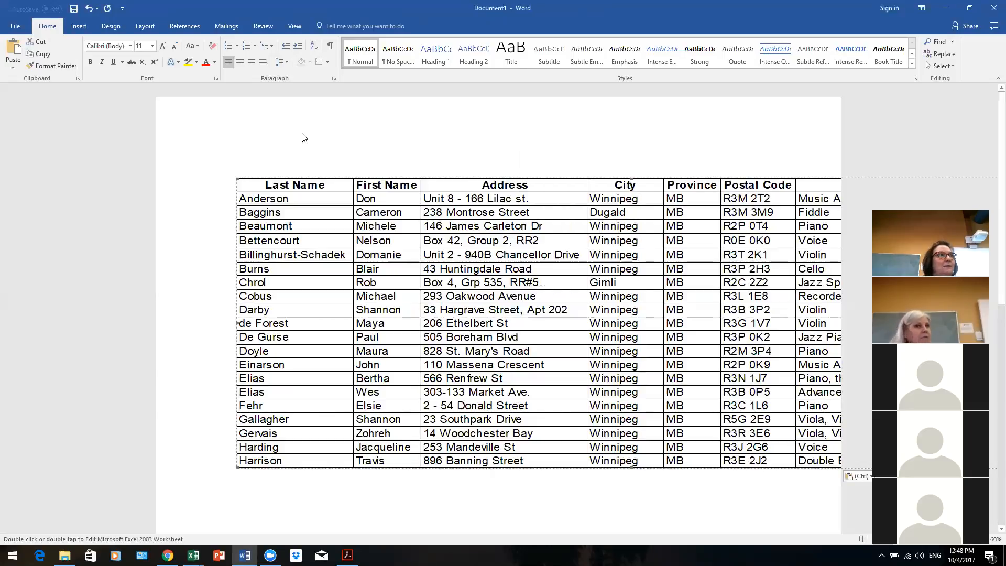
# Step: Set the absolute width of the pasted teacher list worksheet object to 8 inches, keeping the aspect ratio locked
pyautogui.rightClick(269, 189)
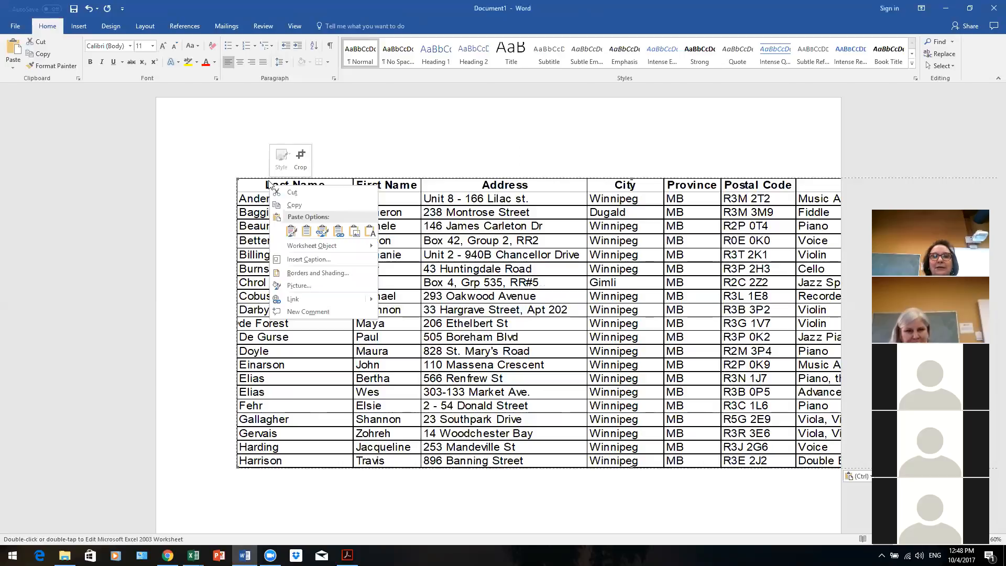
pyautogui.click(347, 286)
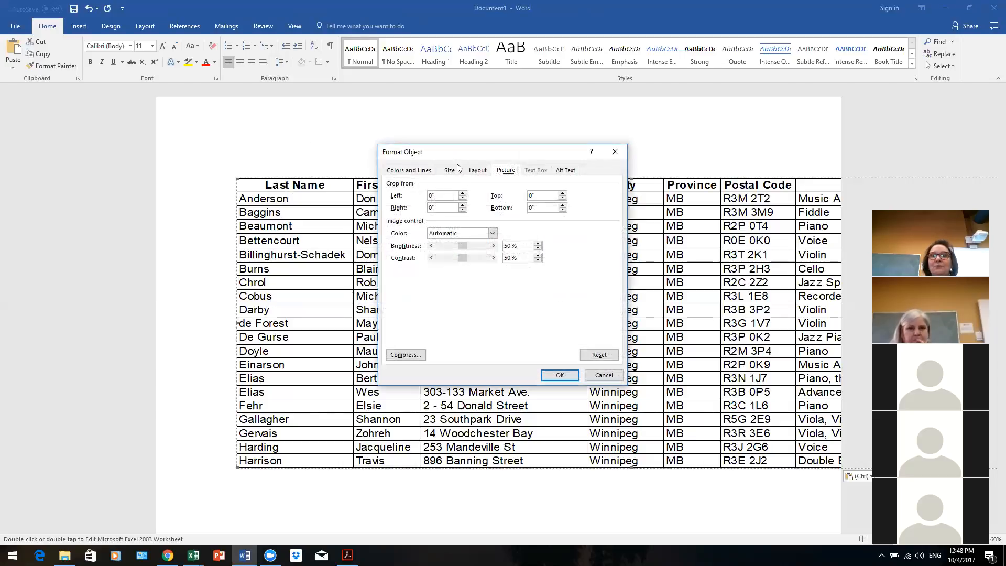
pyautogui.click(450, 173)
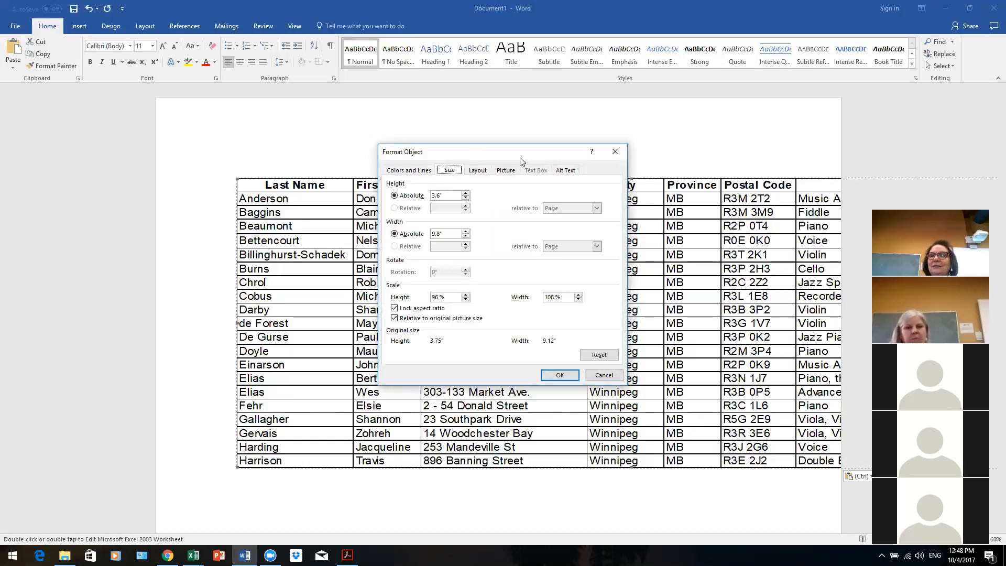
pyautogui.moveTo(521, 158); pyautogui.dragTo(757, 90)
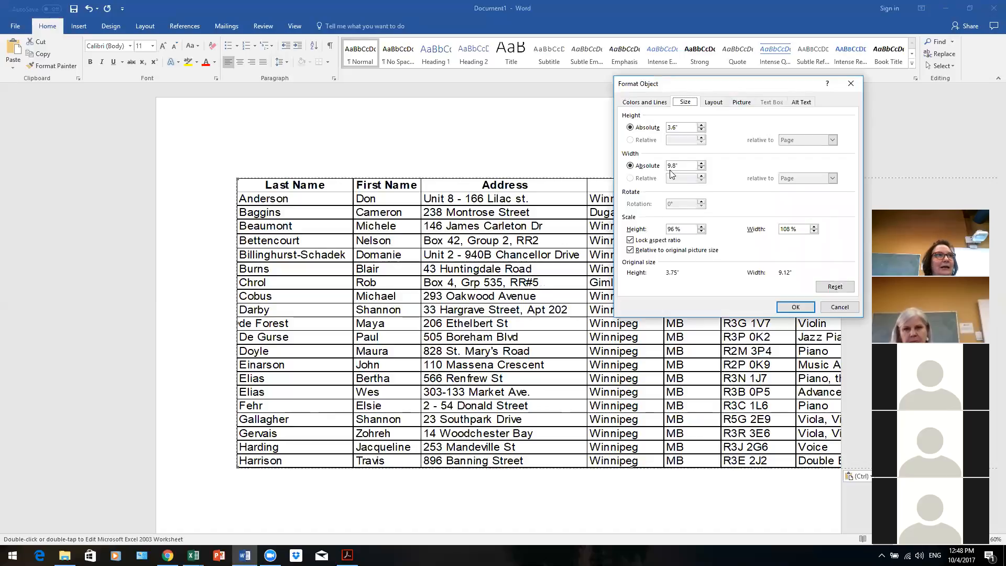
pyautogui.click(701, 168)
pyautogui.click(702, 169)
pyautogui.click(702, 169)
pyautogui.click(701, 168)
pyautogui.click(701, 169)
pyautogui.click(701, 168)
pyautogui.click(702, 169)
pyautogui.click(701, 168)
pyautogui.click(701, 169)
pyautogui.click(701, 169)
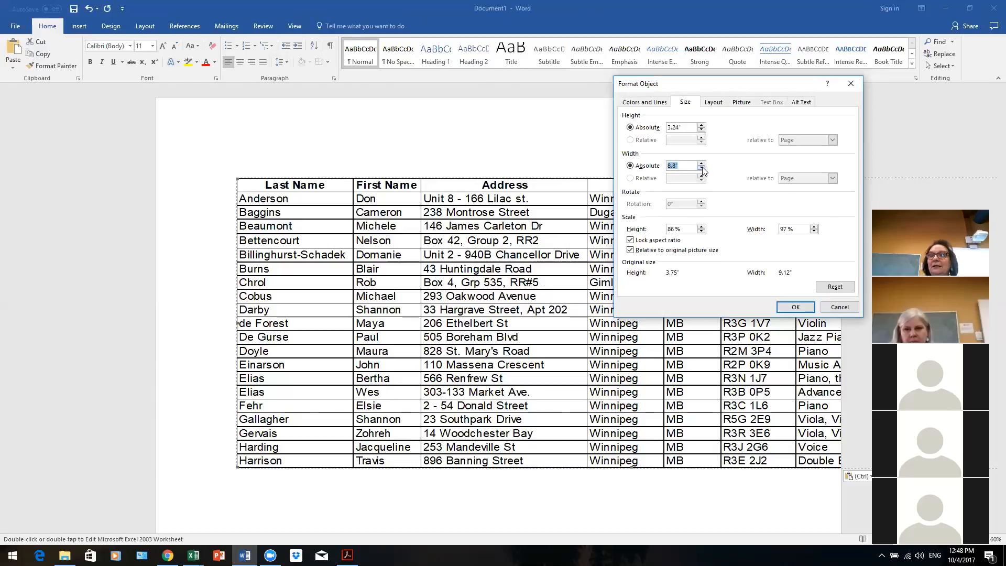
pyautogui.click(701, 169)
pyautogui.click(702, 169)
pyautogui.moveTo(679, 167); pyautogui.dragTo(643, 169)
pyautogui.write('8')
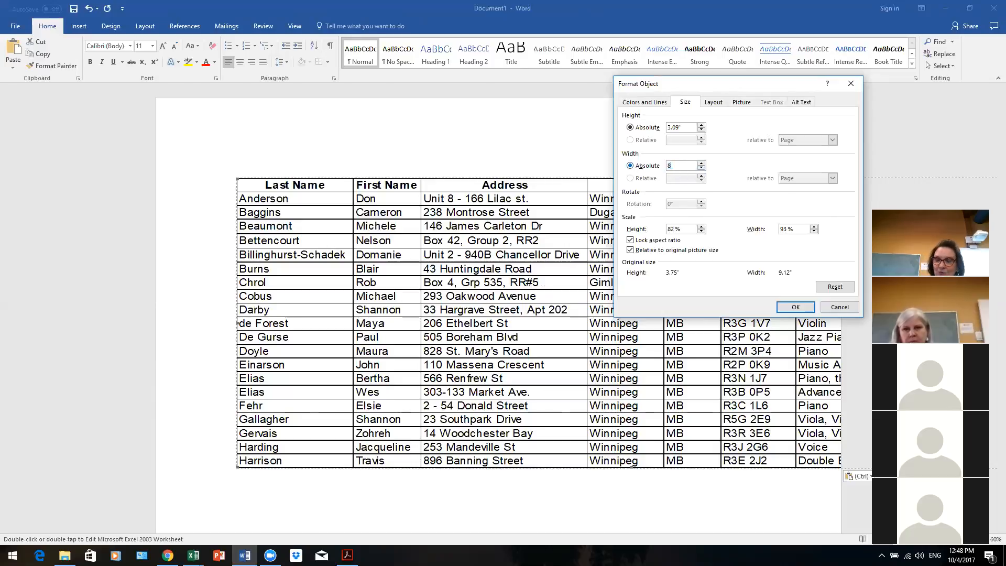
pyautogui.press('Return')
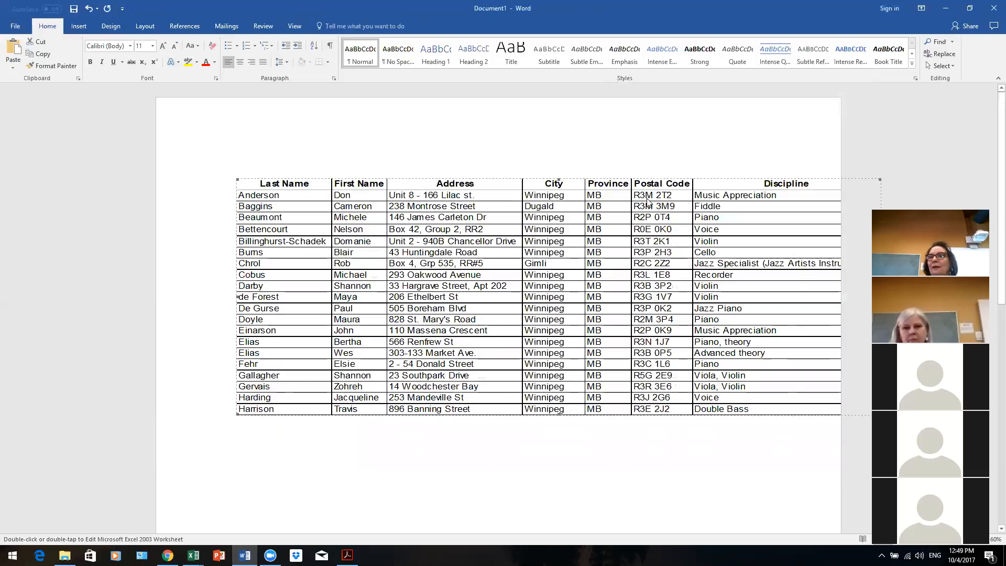
# Step: Set the absolute width of the pasted teacher list object to 7 inches and deselect it
pyautogui.rightClick(623, 187)
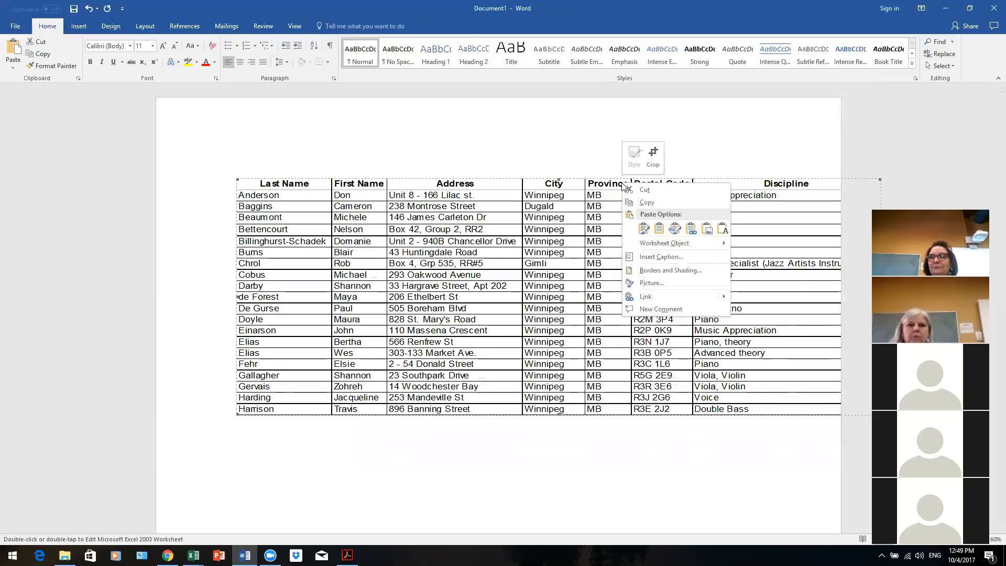
pyautogui.click(682, 284)
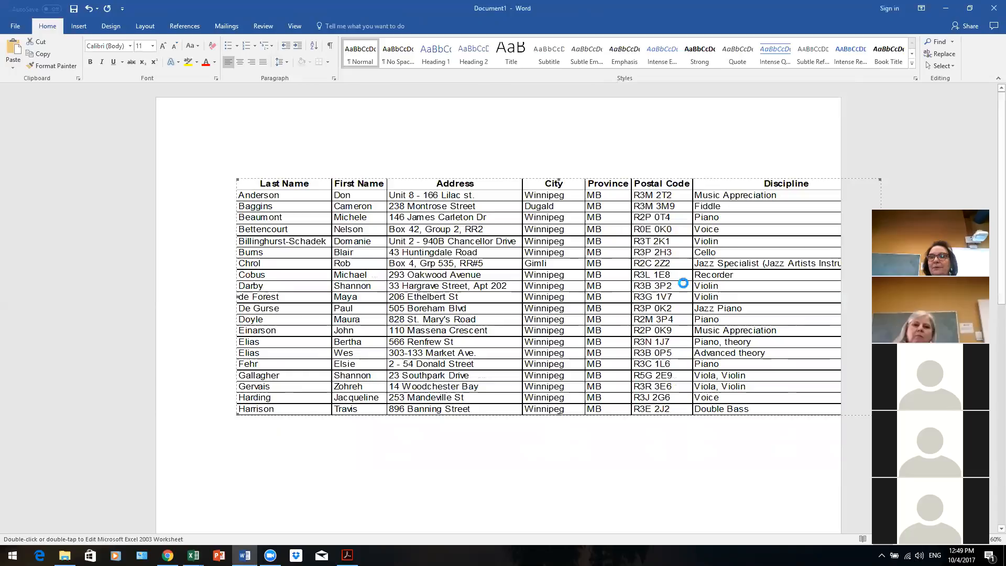
pyautogui.click(686, 102)
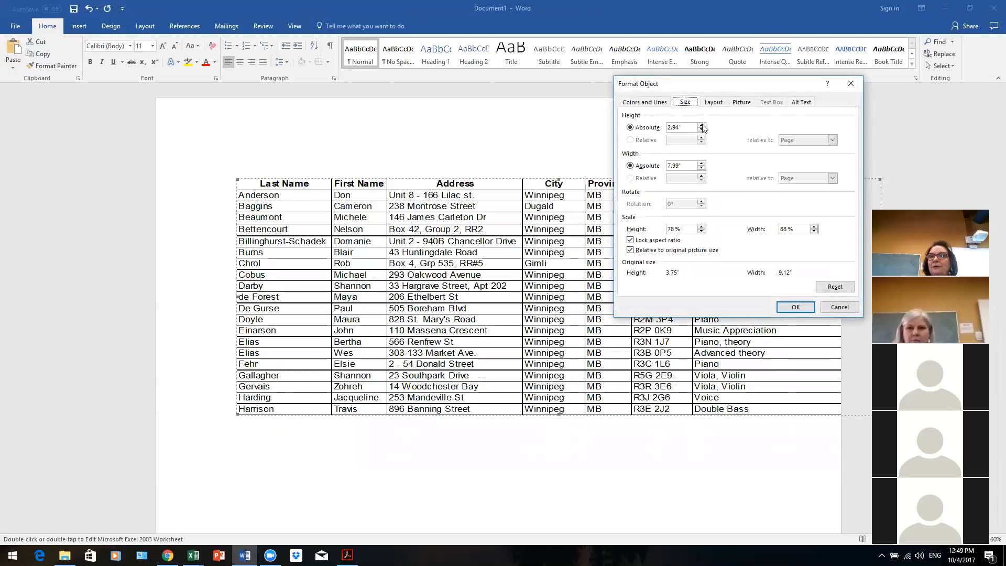
pyautogui.moveTo(689, 167); pyautogui.dragTo(650, 163)
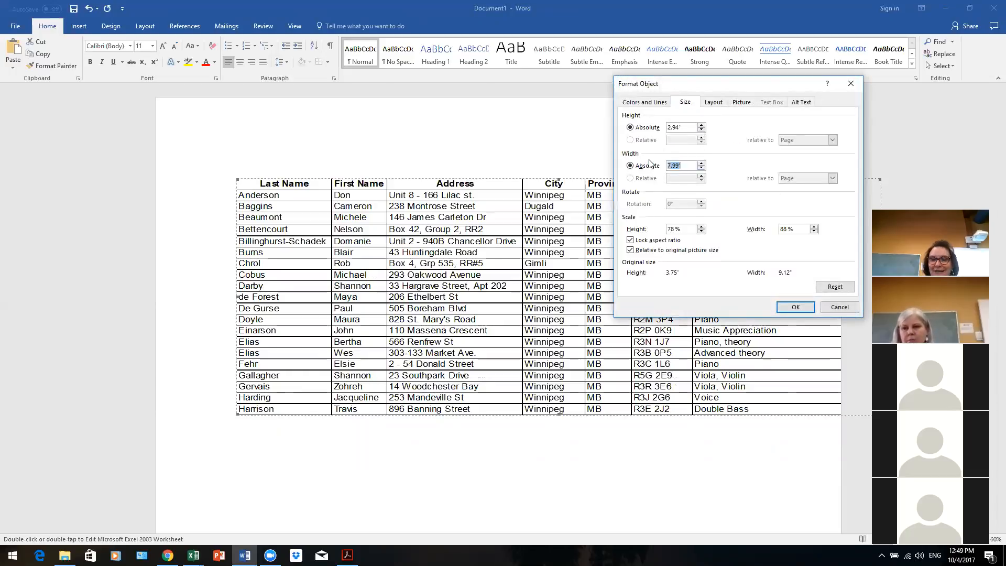
pyautogui.write('7')
pyautogui.press('Return')
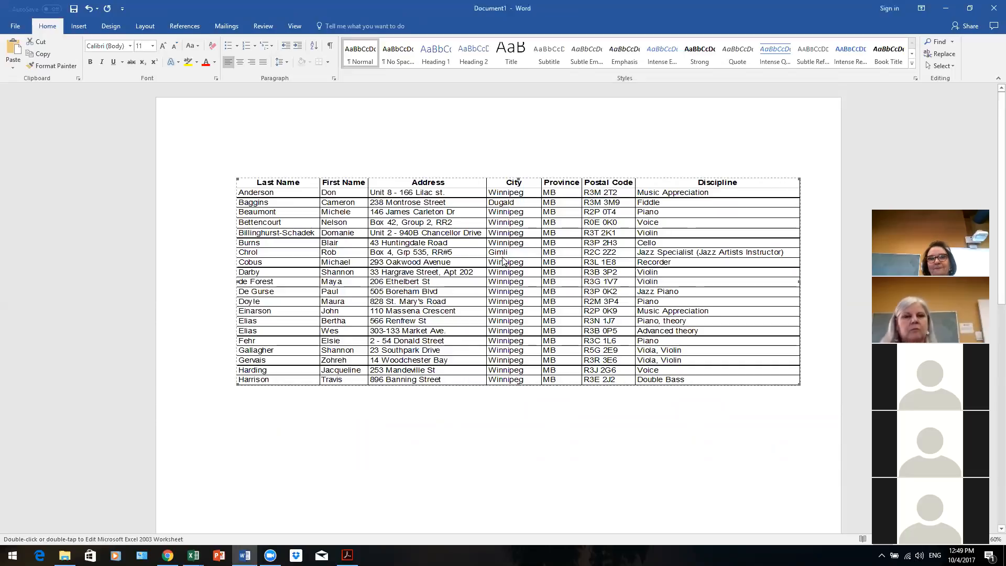
pyautogui.click(818, 391)
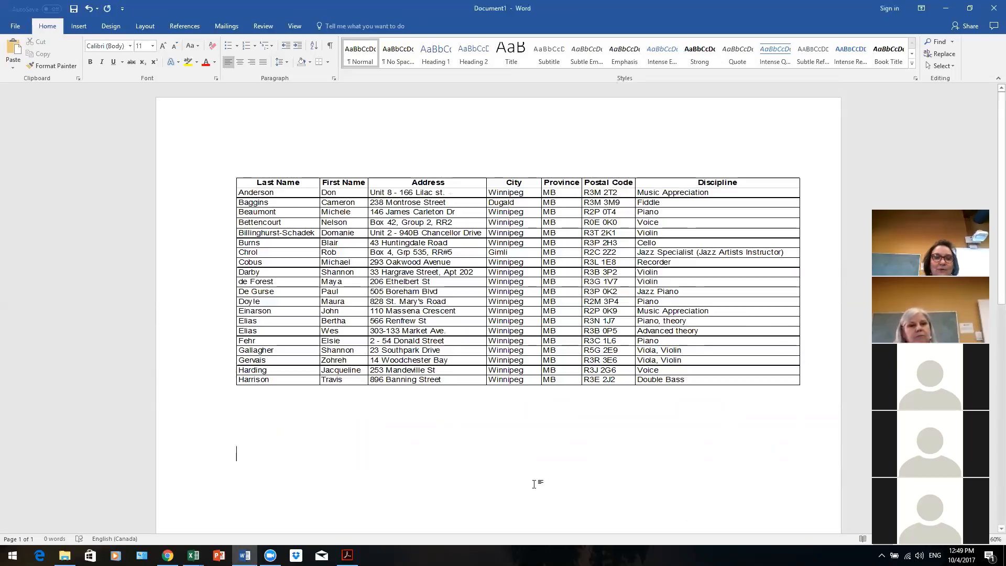
# Step: Switch to the Creative Manitoba Excel Workshop 2017 workbook and copy the selected rows 1 to 21 of the Teacher List again
pyautogui.moveTo(193, 555)
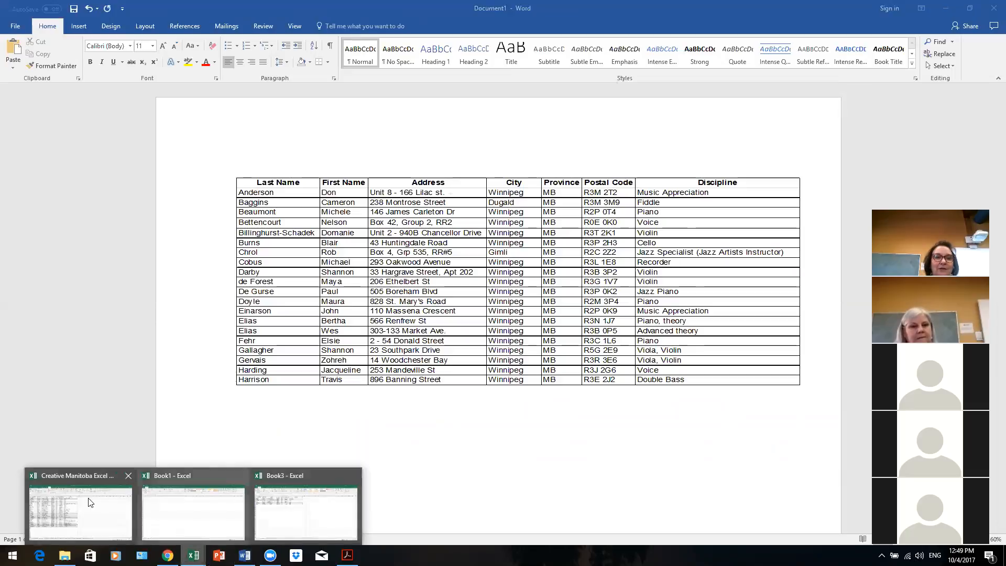
pyautogui.click(87, 502)
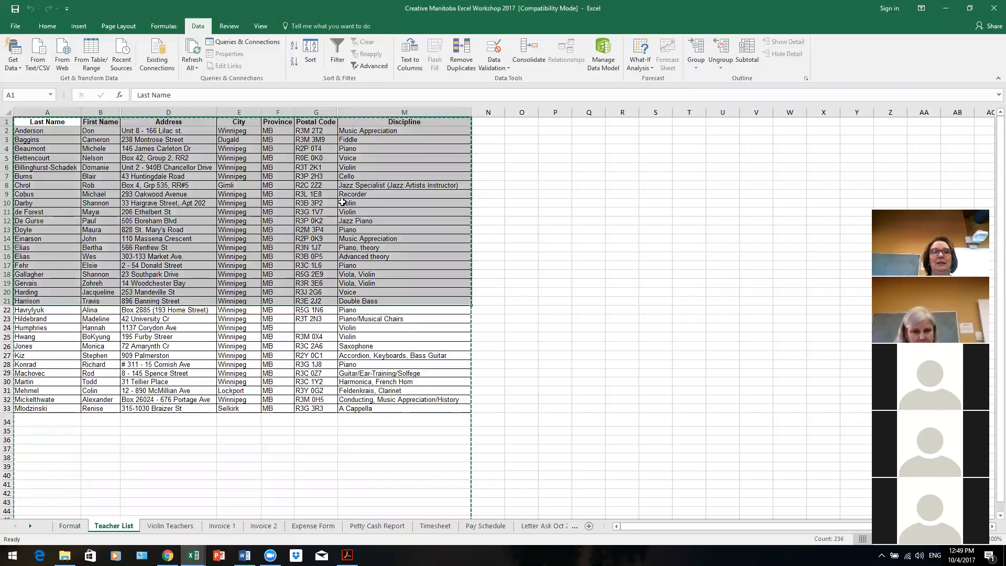
pyautogui.rightClick(343, 202)
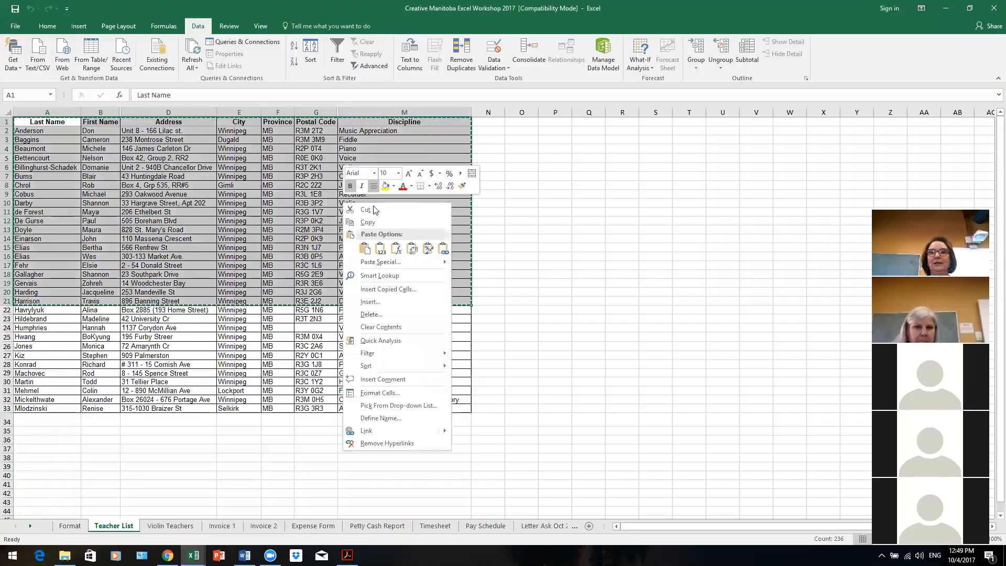
pyautogui.click(368, 223)
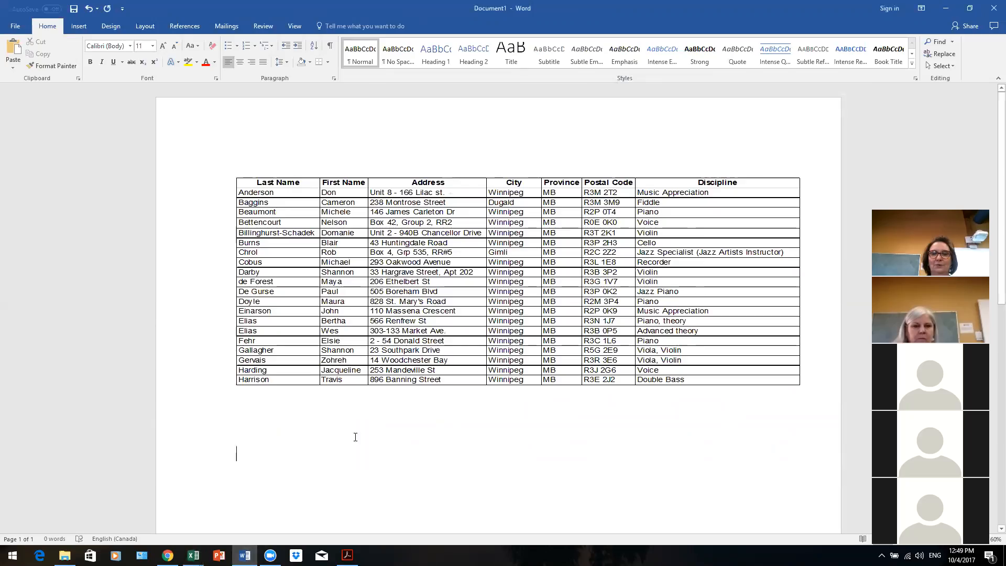
# Step: Switch to the Word document and paste the copied range below the first table as a linked Microsoft Excel 2003 Worksheet Object
pyautogui.click(245, 556)
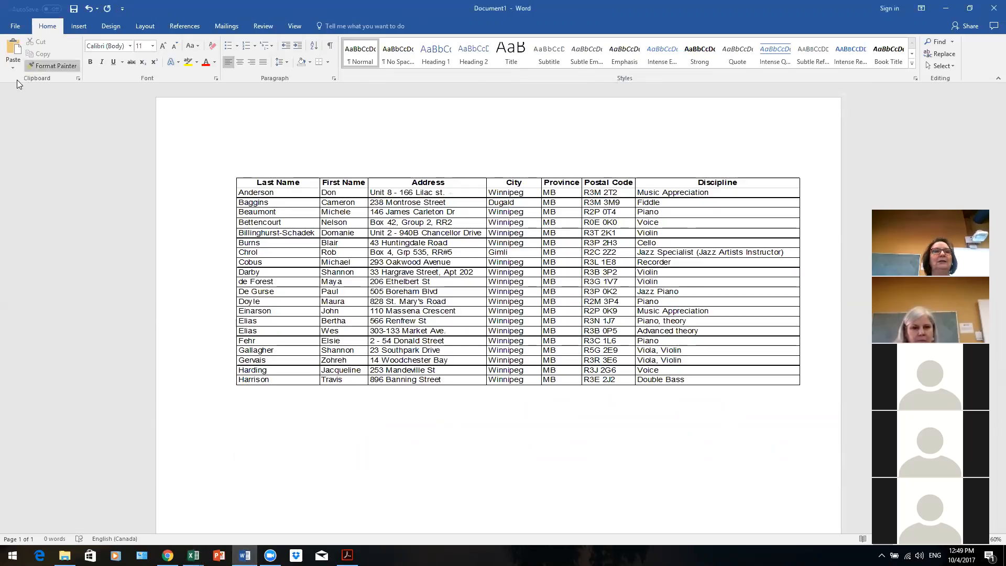
pyautogui.click(15, 67)
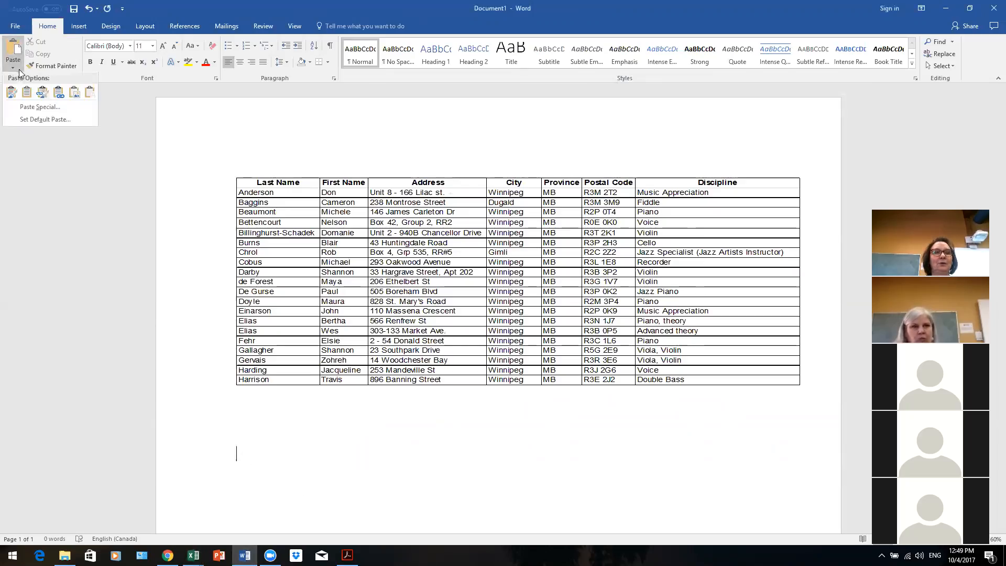
pyautogui.click(41, 107)
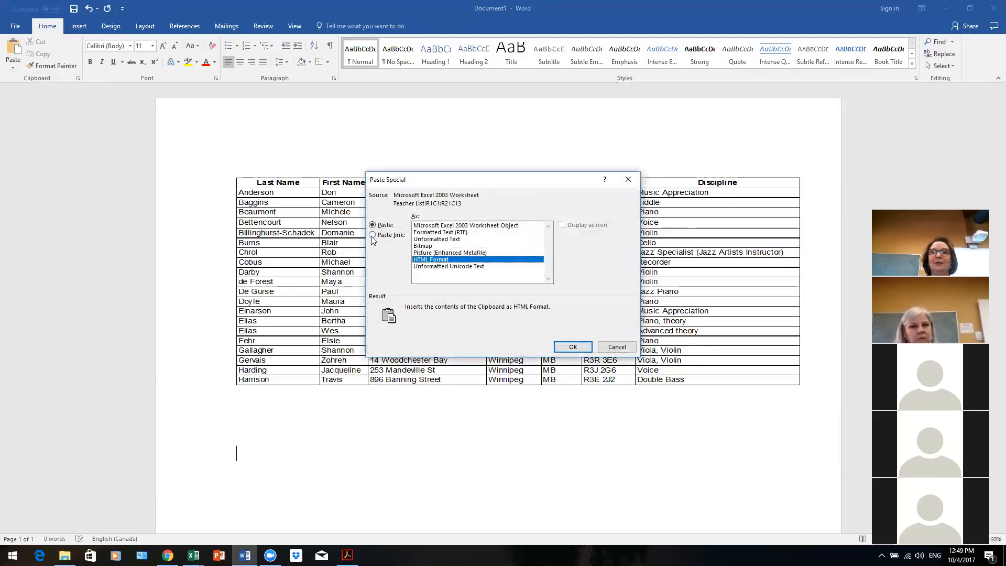
pyautogui.click(372, 235)
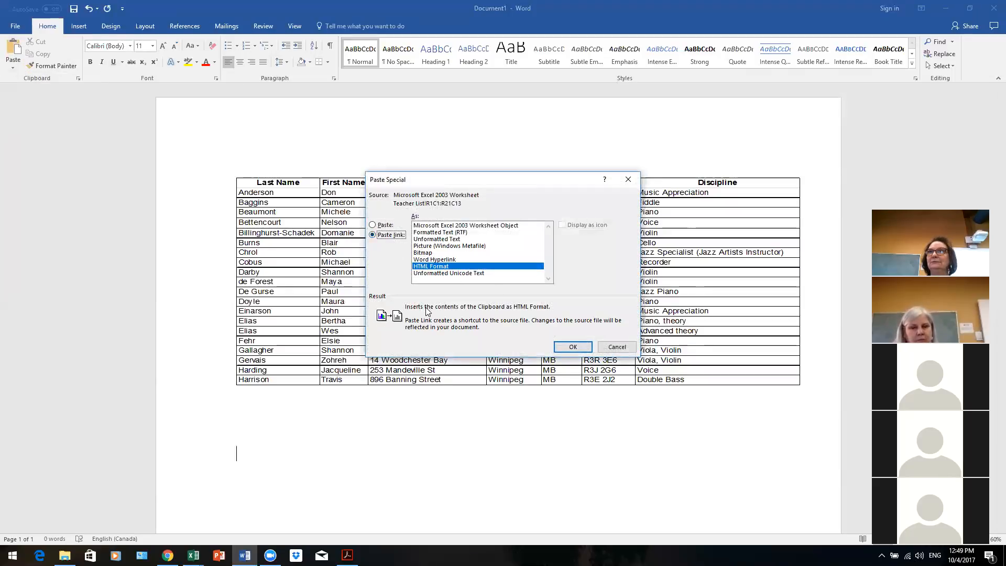
pyautogui.click(499, 227)
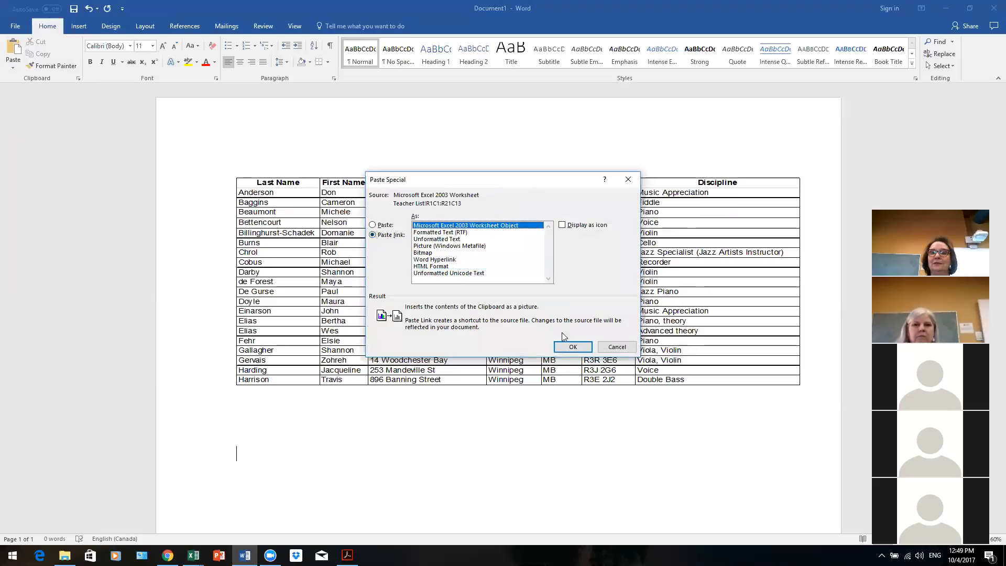
pyautogui.click(572, 347)
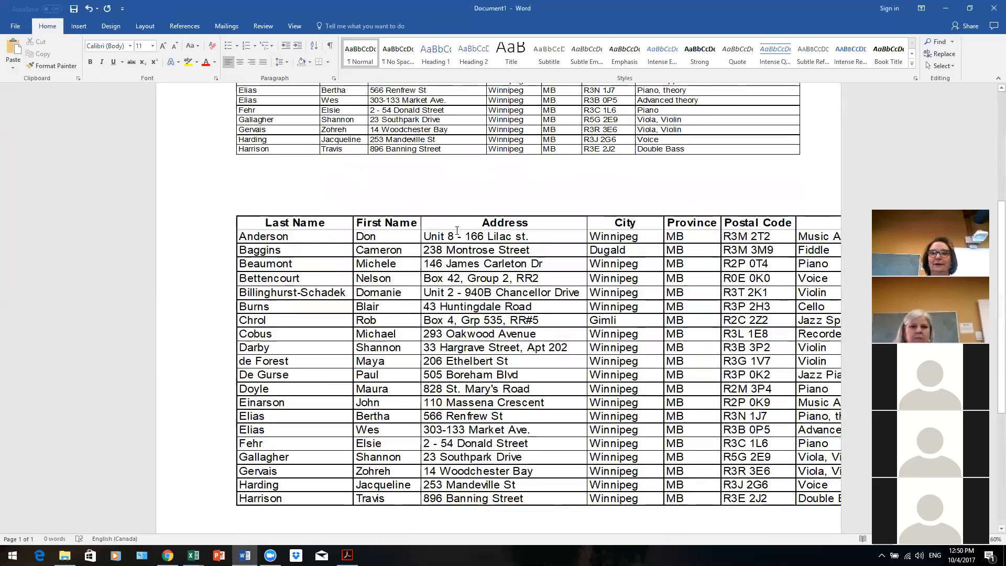
# Step: Reduce the absolute width of the linked worksheet object to match the resized table above it
pyautogui.rightClick(509, 222)
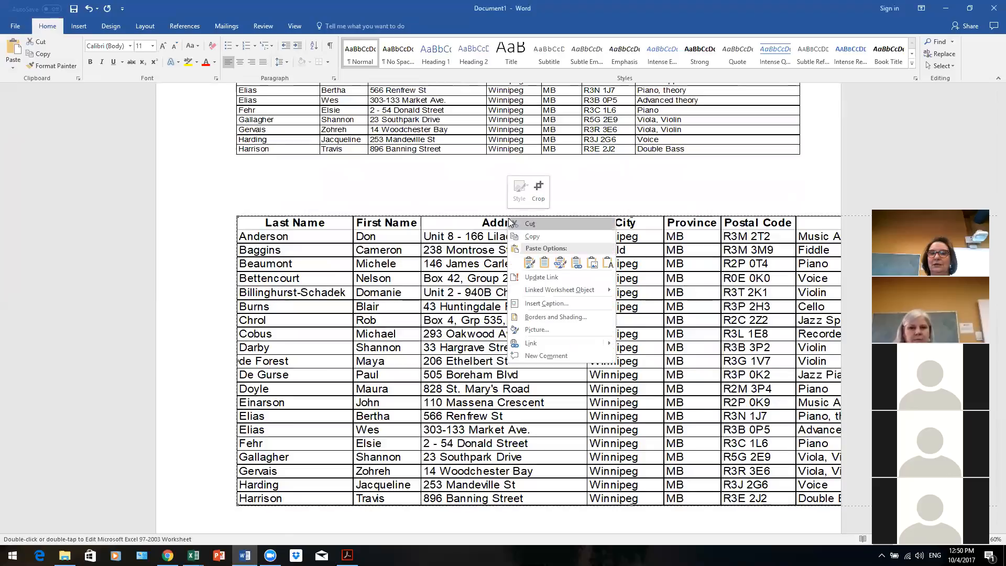
pyautogui.click(537, 329)
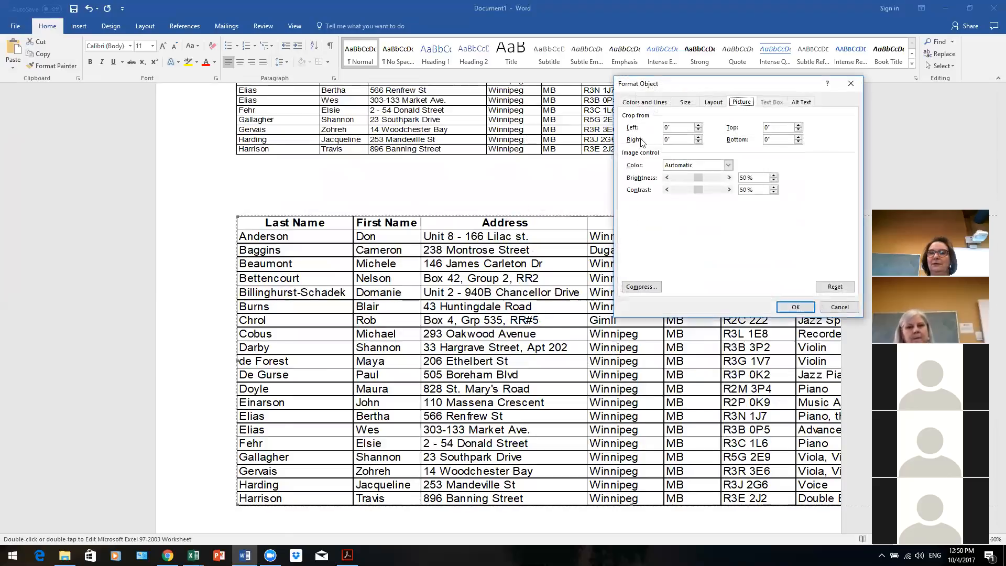
pyautogui.click(684, 102)
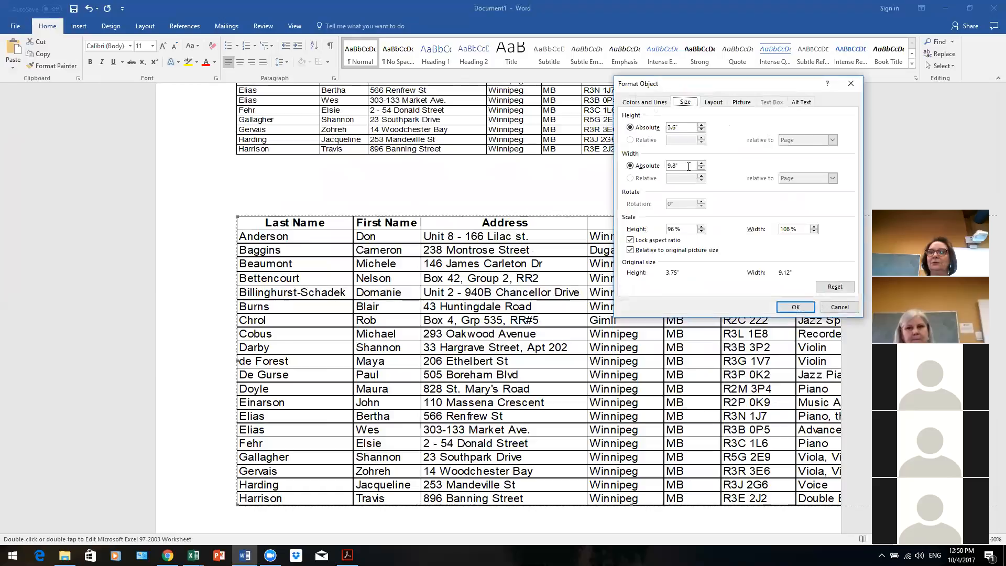
pyautogui.press('Return')
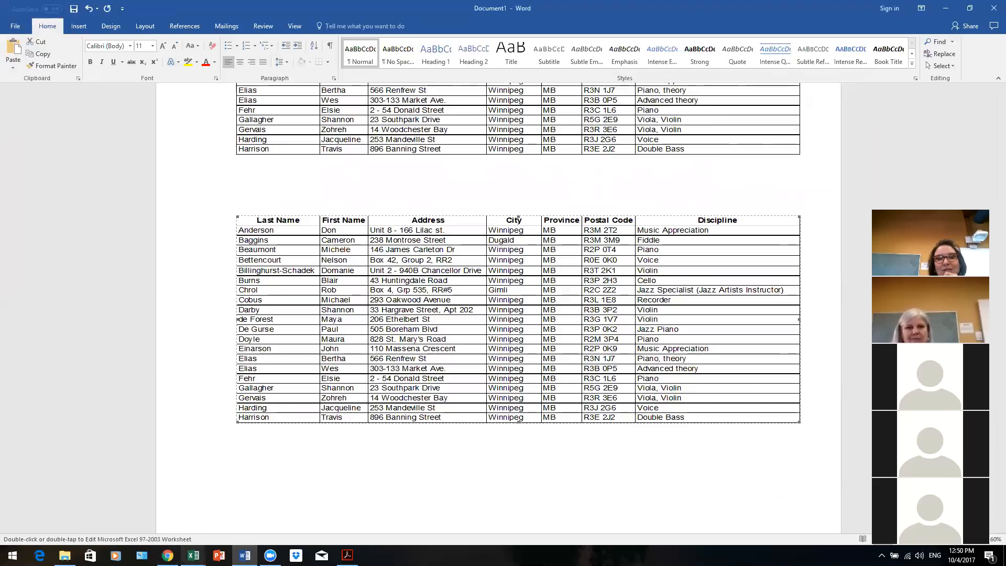
# Step: Switch to the Creative Manitoba Excel Workshop 2017 workbook and append ", Conducting" to the discipline in cell M2 of the Teacher List
pyautogui.moveTo(194, 555)
pyautogui.click(99, 500)
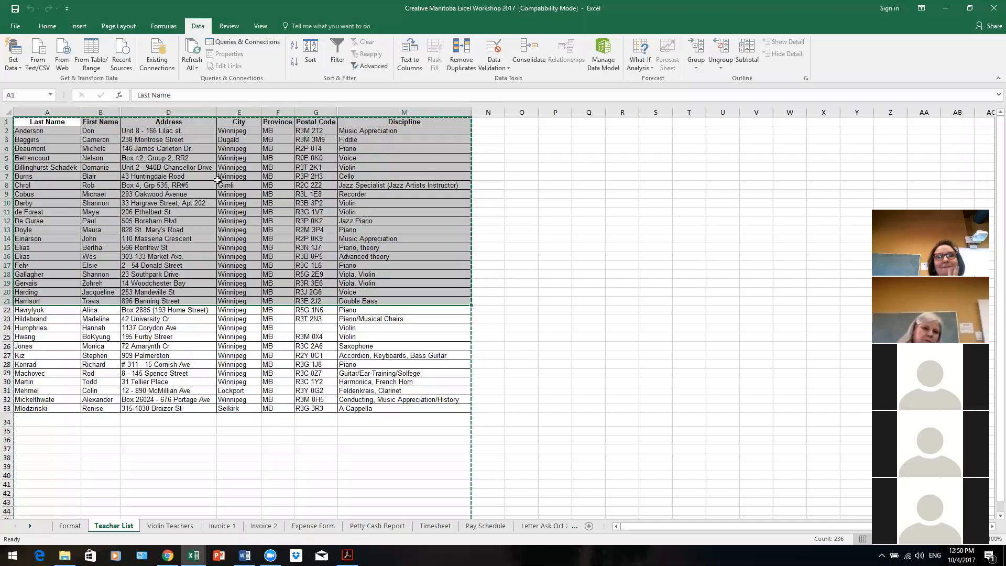
pyautogui.click(608, 210)
pyautogui.click(369, 131)
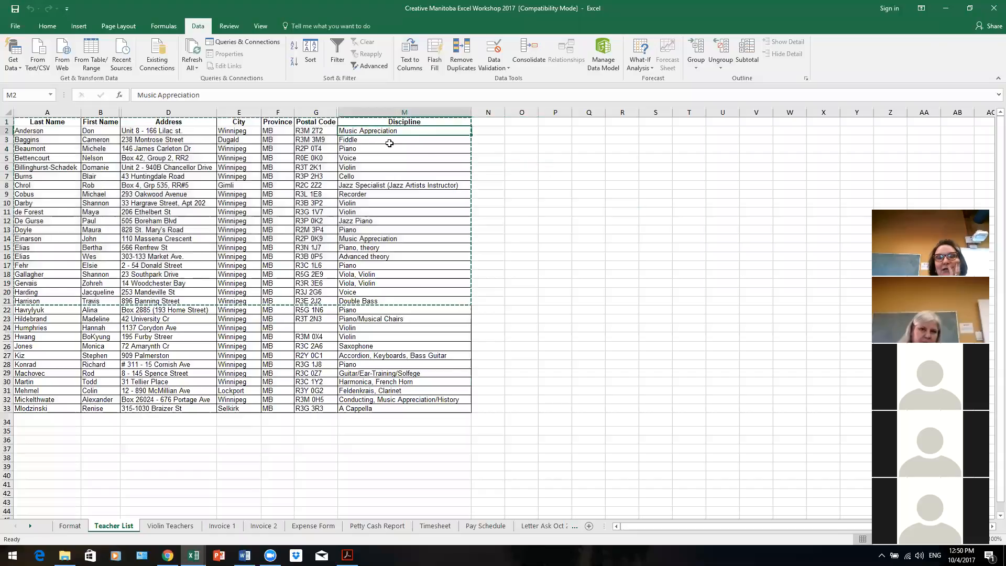
pyautogui.click(217, 99)
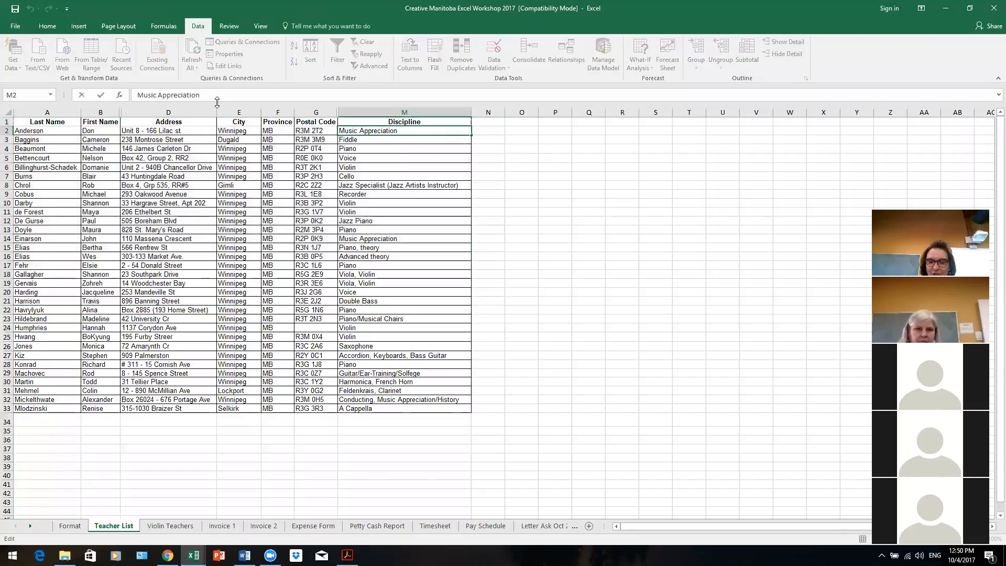
pyautogui.write(', ')
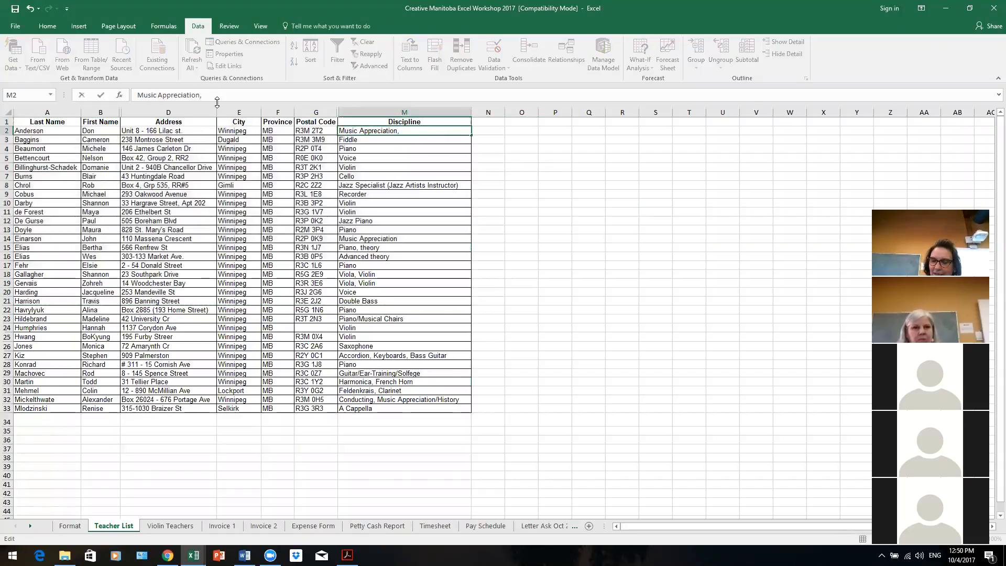
pyautogui.write('Conducting')
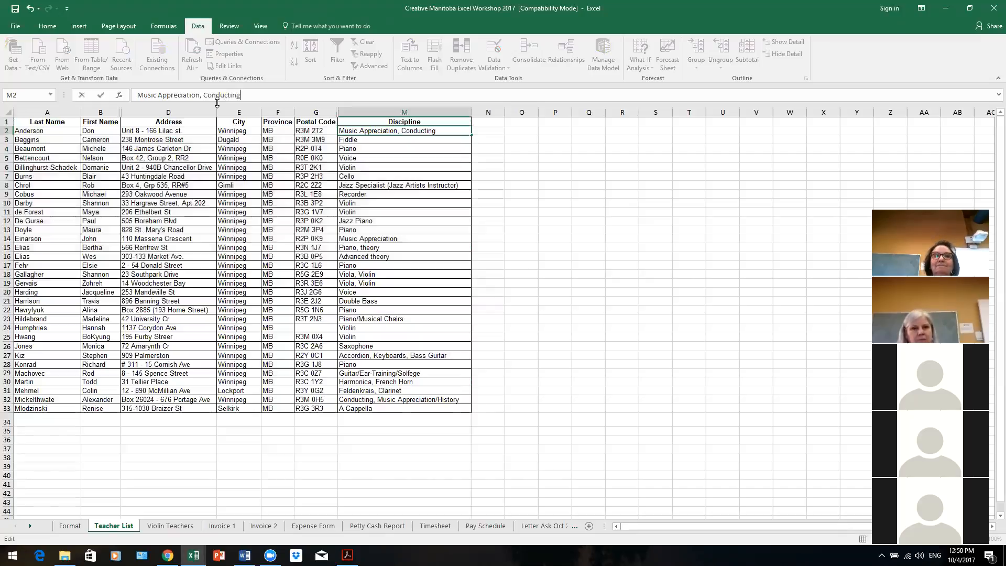
pyautogui.click(553, 193)
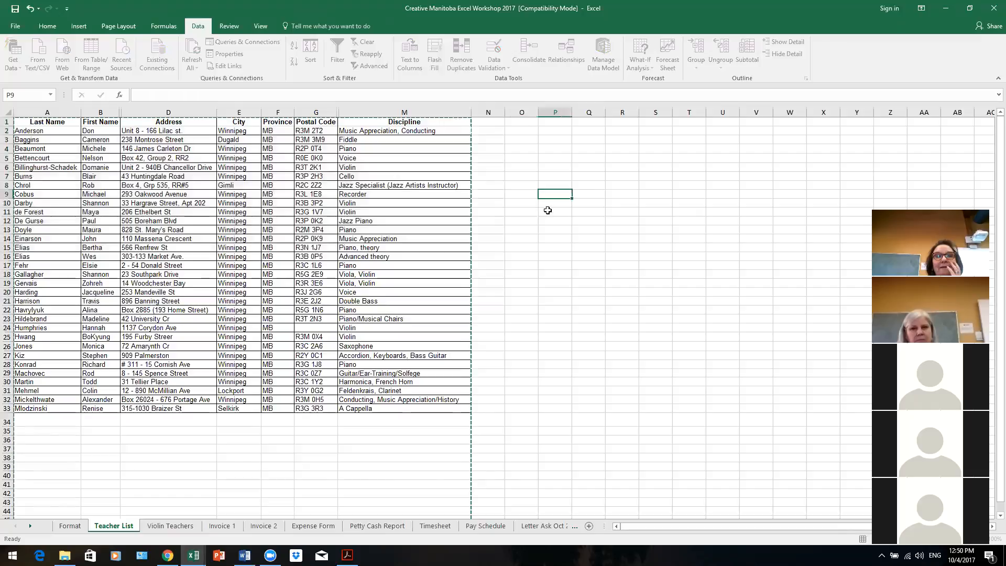
# Step: Save the workbook despite the compatibility issues and check the linked table in Word before returning to the workbook
pyautogui.click(15, 11)
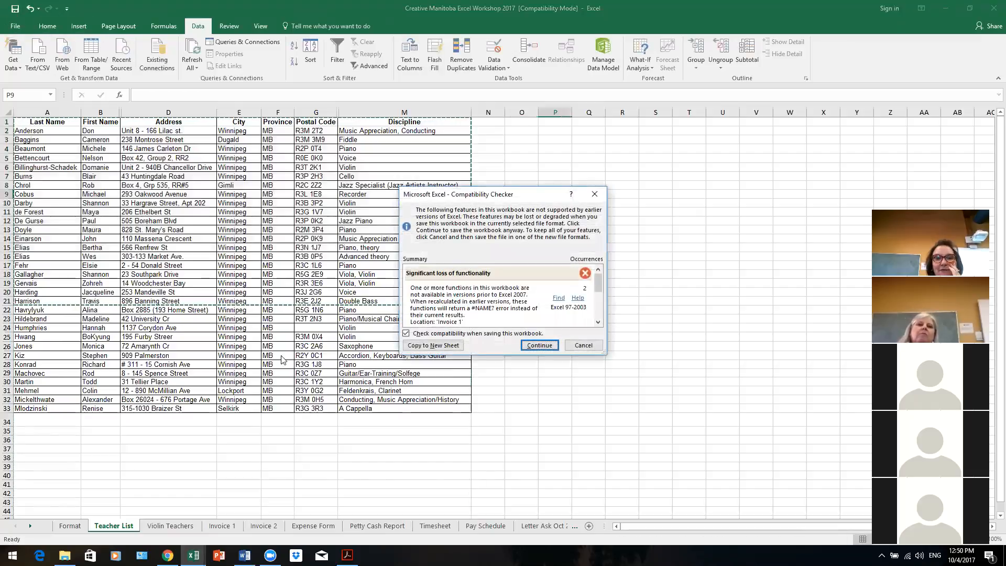
pyautogui.click(536, 344)
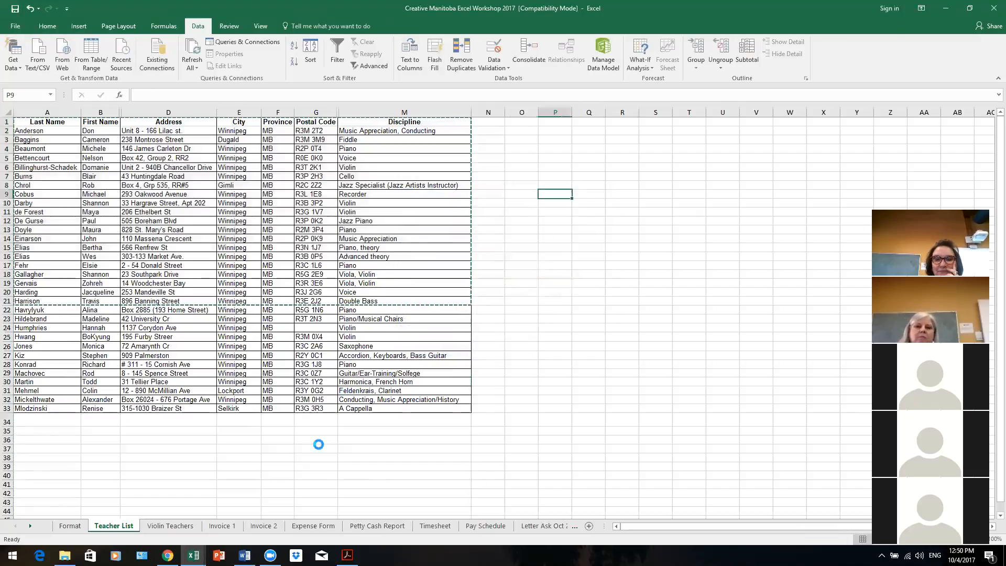
pyautogui.click(245, 556)
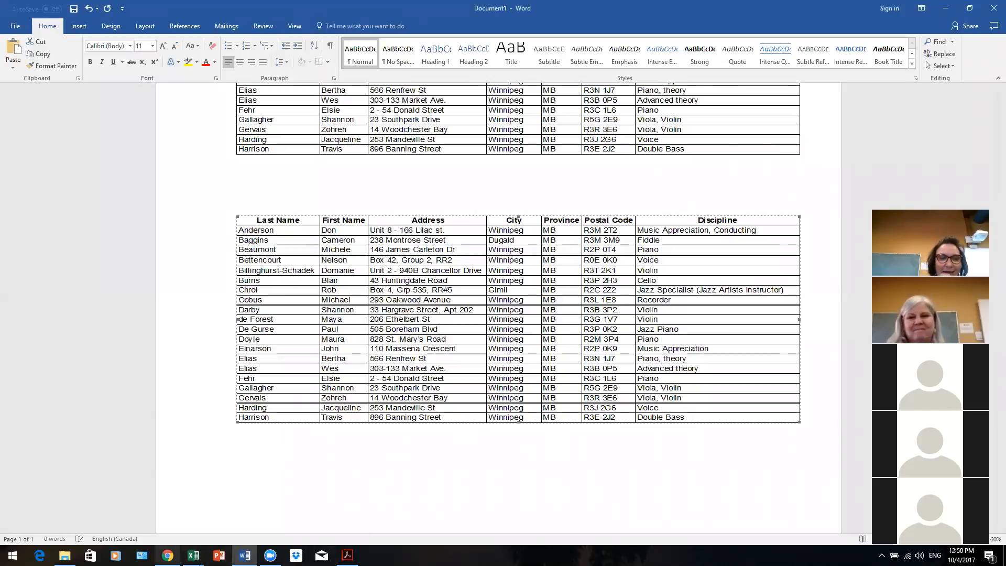
pyautogui.click(193, 556)
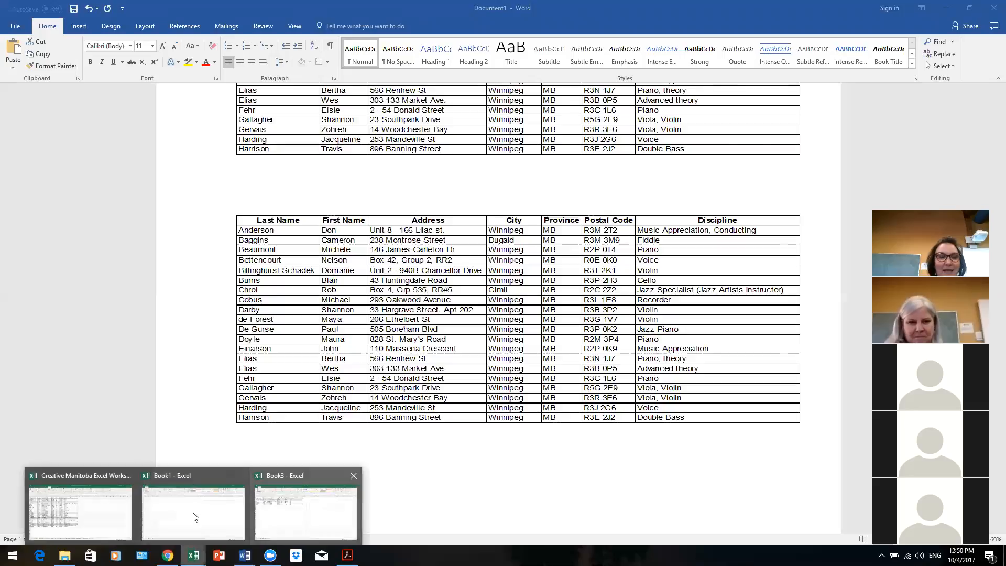
pyautogui.click(124, 521)
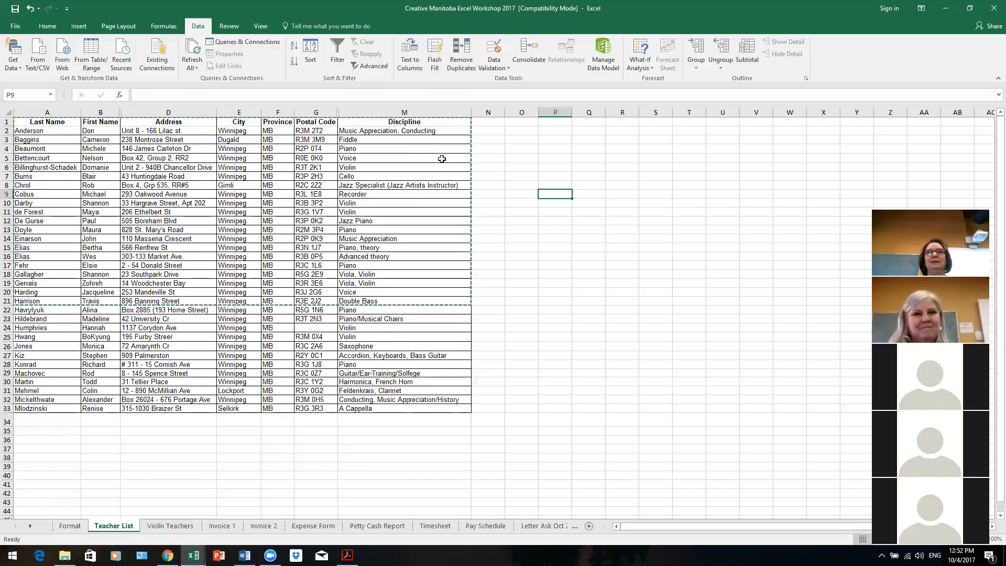
# Step: Hide columns D to G, Address through Postal Code, on the Teacher List sheet
pyautogui.click(534, 311)
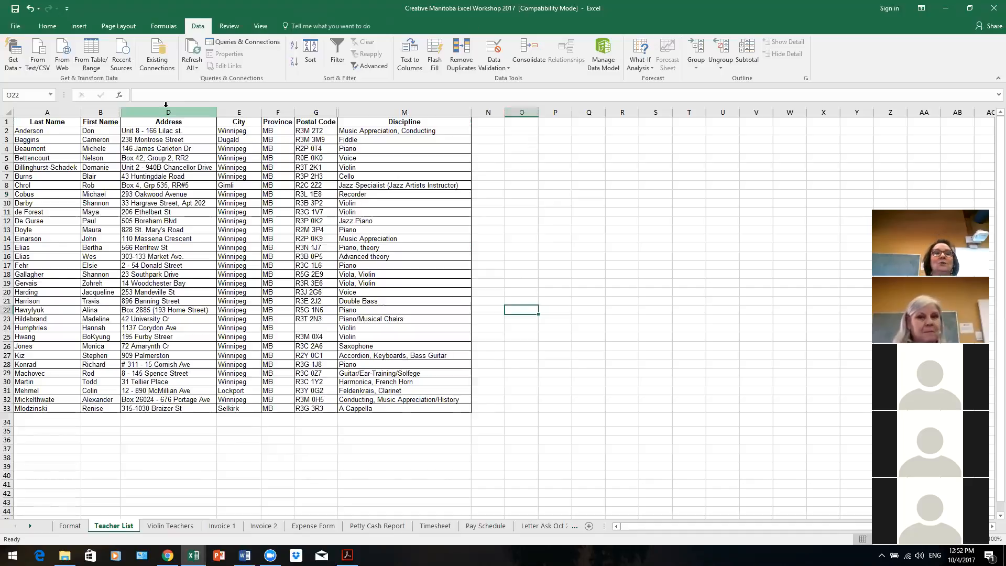
pyautogui.click(132, 109)
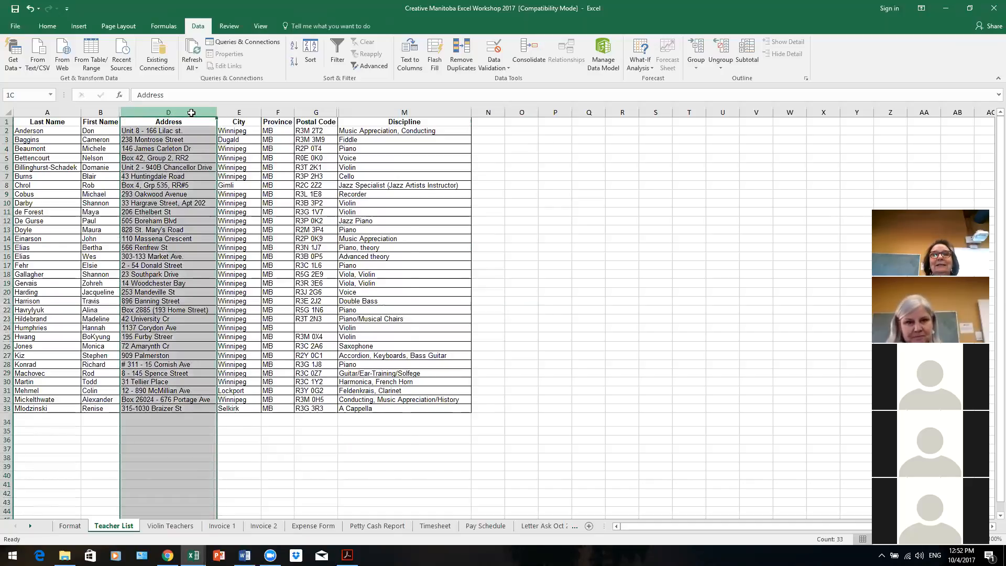
pyautogui.moveTo(205, 113); pyautogui.dragTo(326, 113)
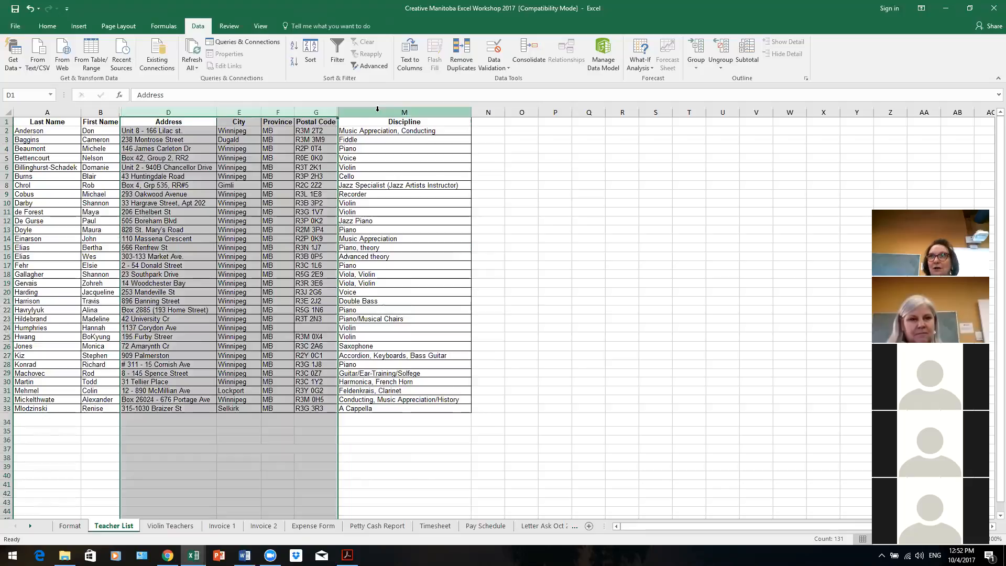
pyautogui.rightClick(170, 112)
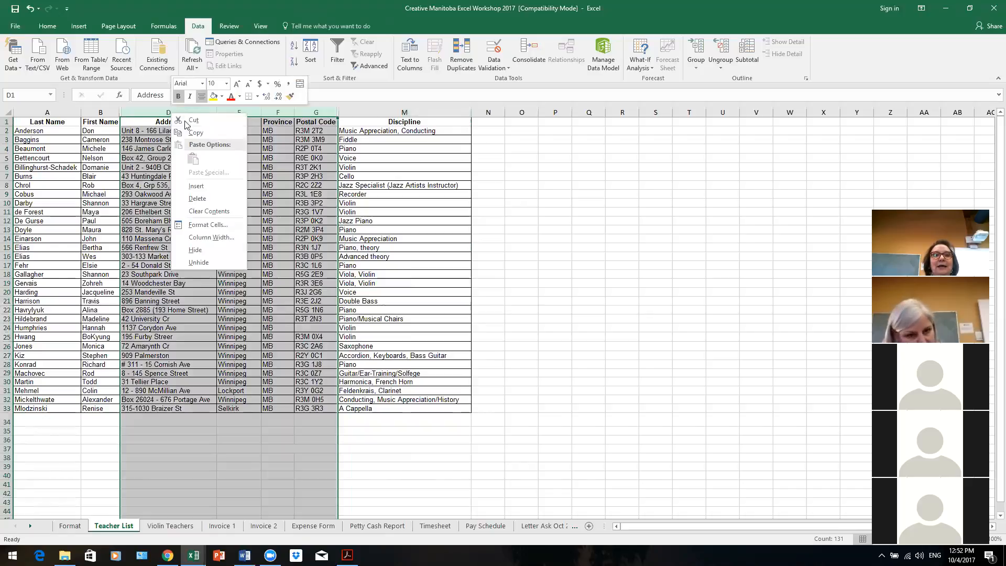
pyautogui.click(229, 255)
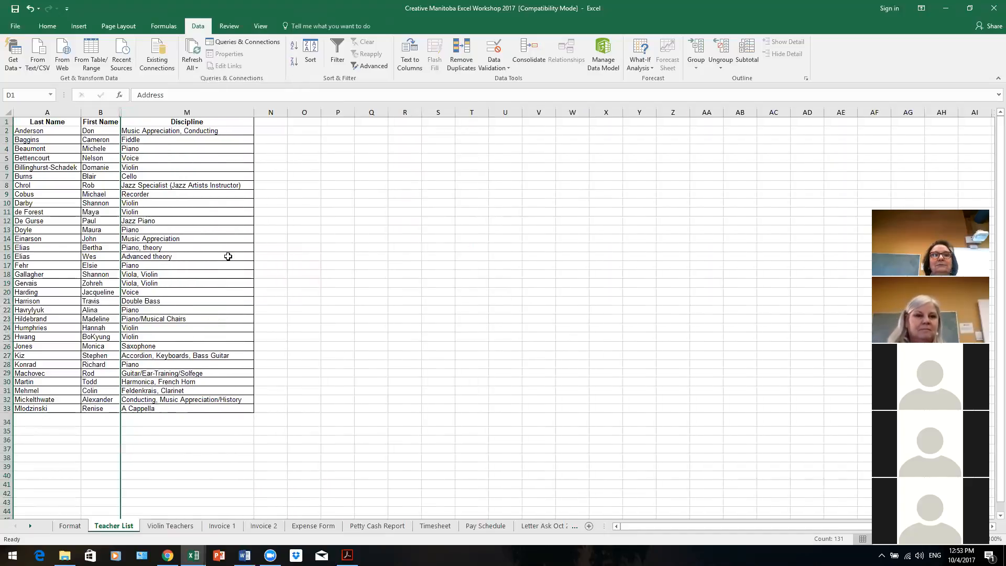
# Step: Unhide all hidden columns between First Name and Discipline on the Teacher List sheet
pyautogui.click(394, 256)
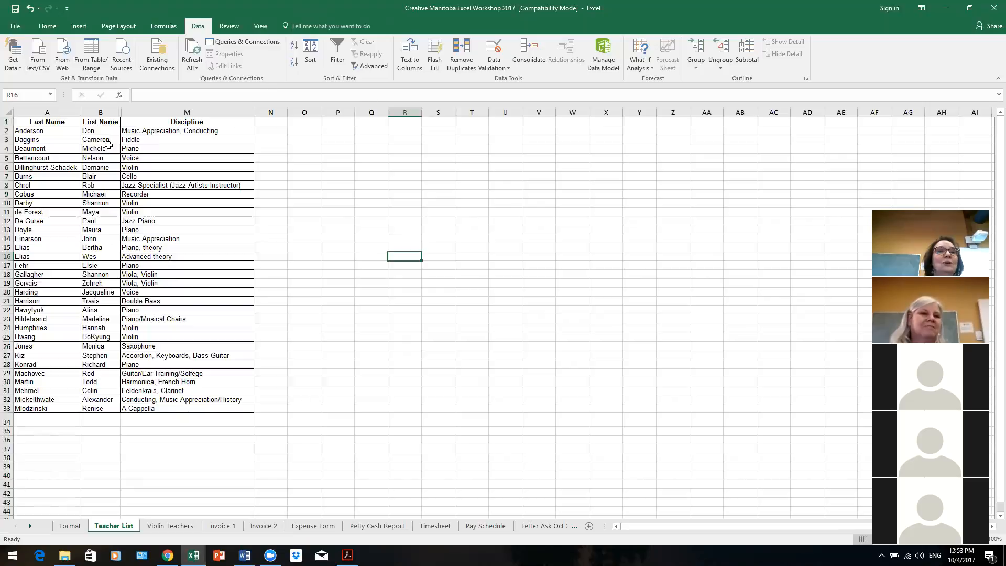
pyautogui.click(98, 112)
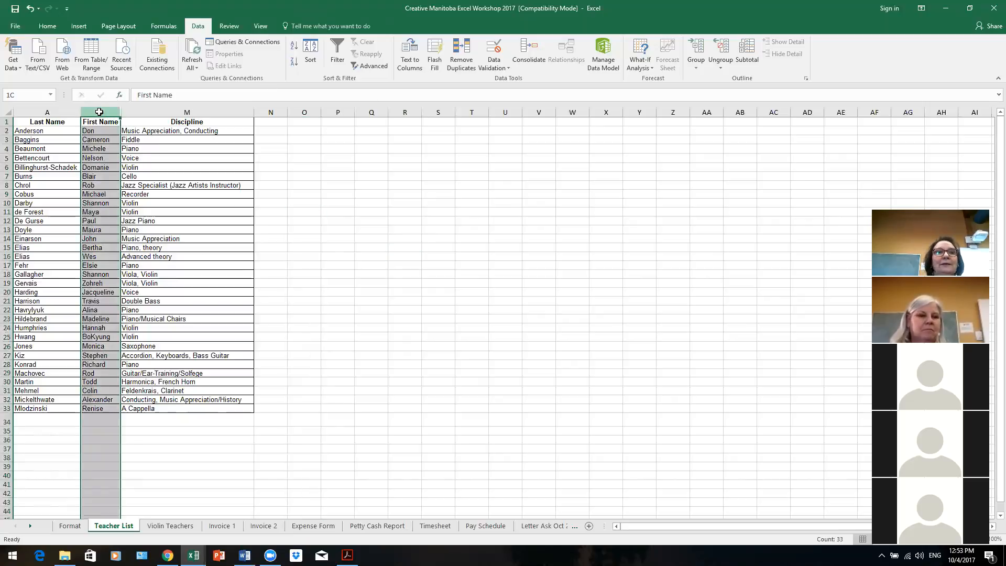
pyautogui.moveTo(102, 109); pyautogui.dragTo(163, 110)
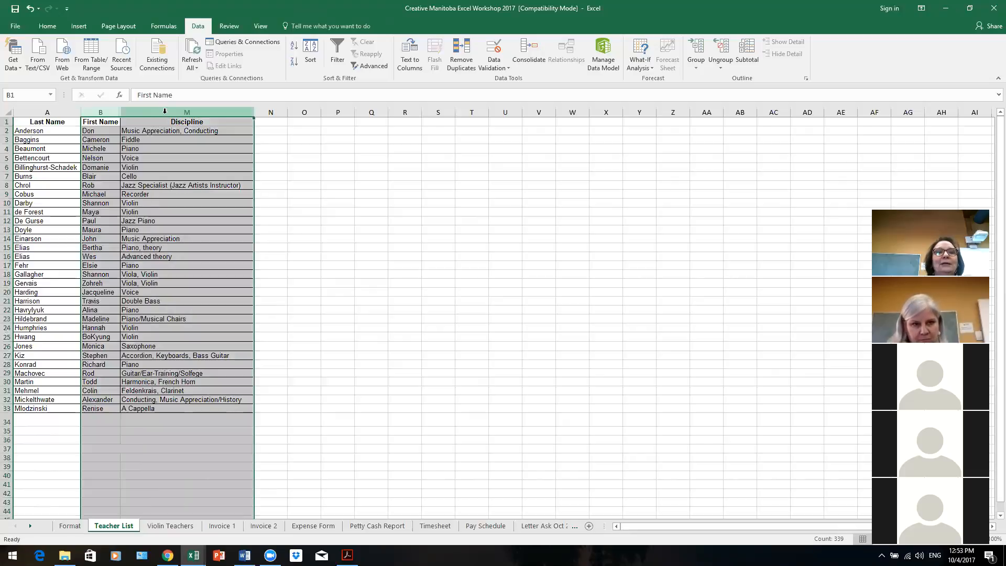
pyautogui.rightClick(164, 111)
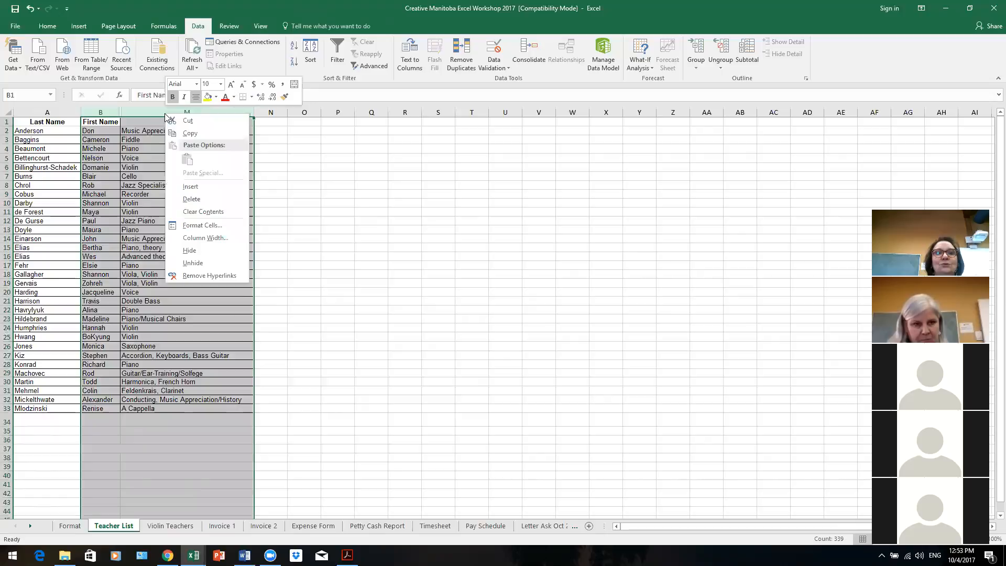
pyautogui.click(239, 265)
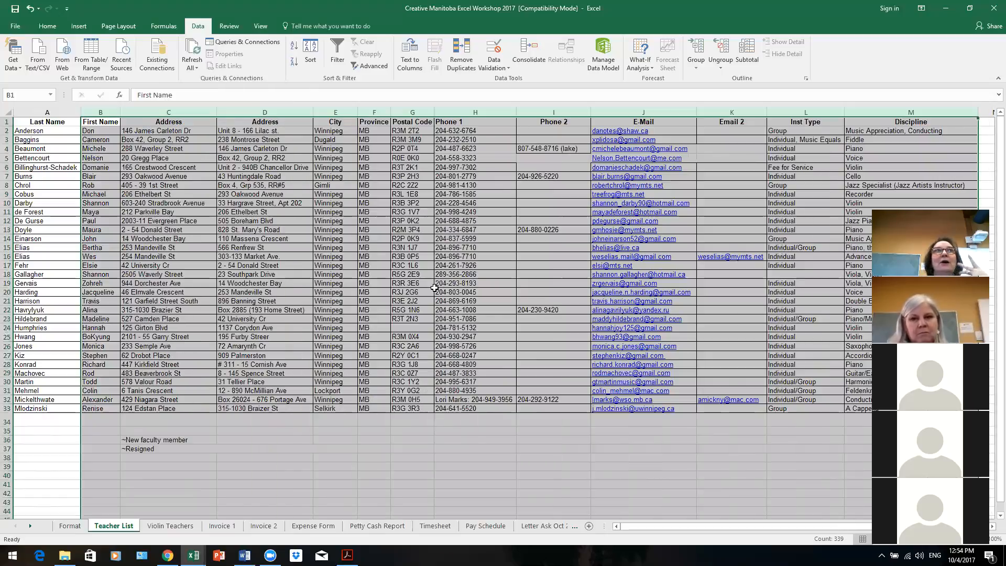
# Step: Hide columns H to K, Phone 1 through Email 2, and the Inst Type column L on the Teacher List
pyautogui.moveTo(477, 112); pyautogui.dragTo(737, 113)
pyautogui.rightClick(737, 113)
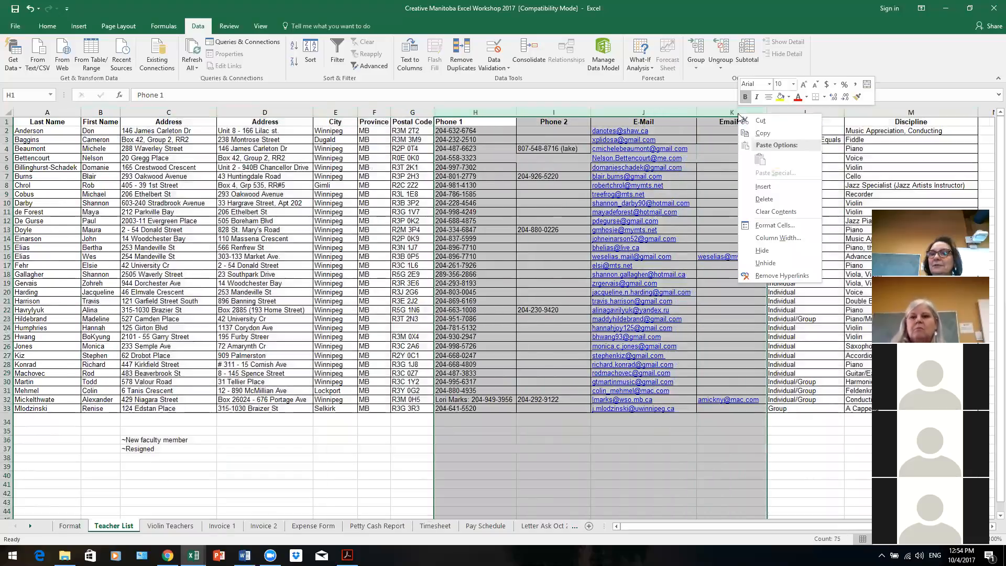
pyautogui.click(764, 257)
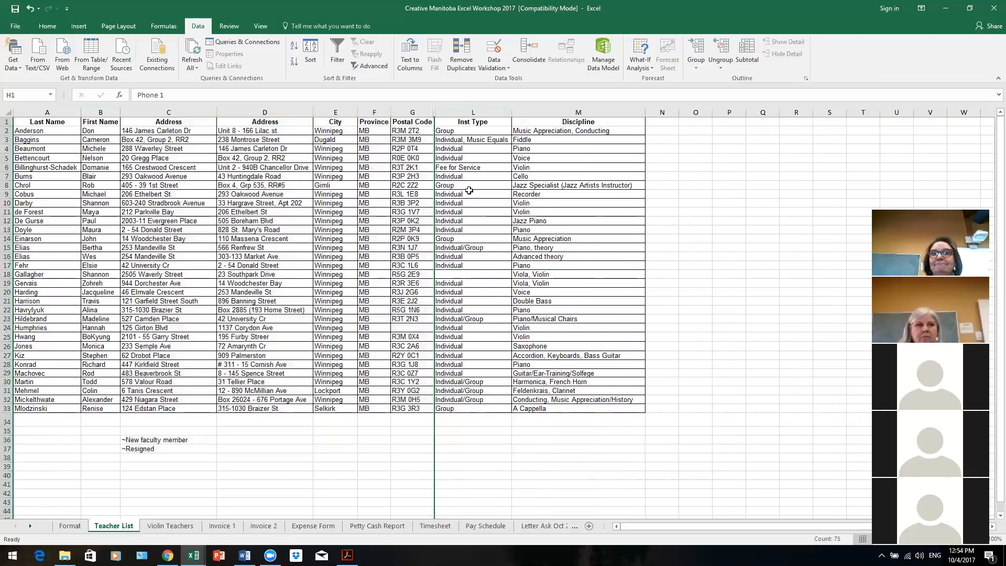
pyautogui.rightClick(479, 112)
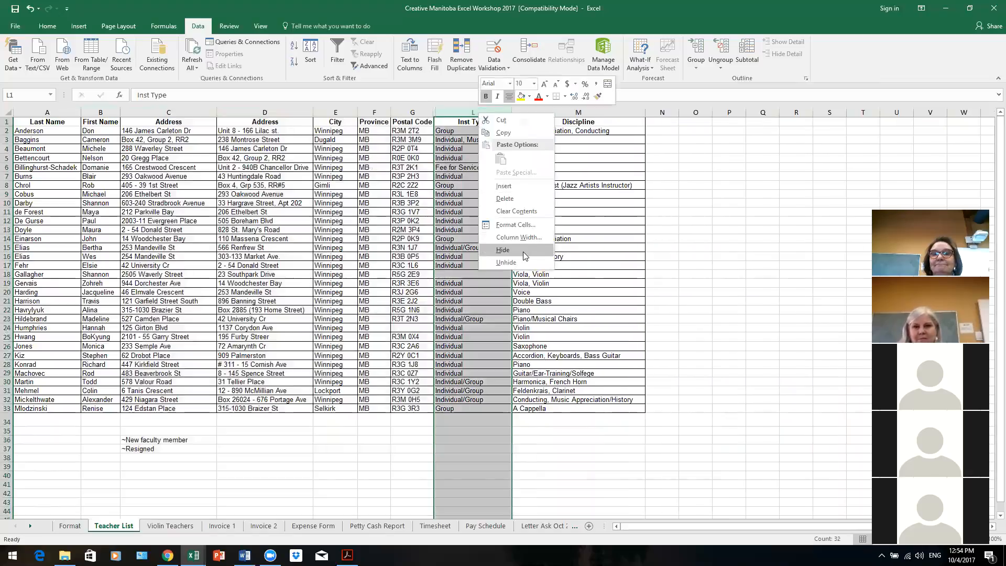
pyautogui.click(526, 250)
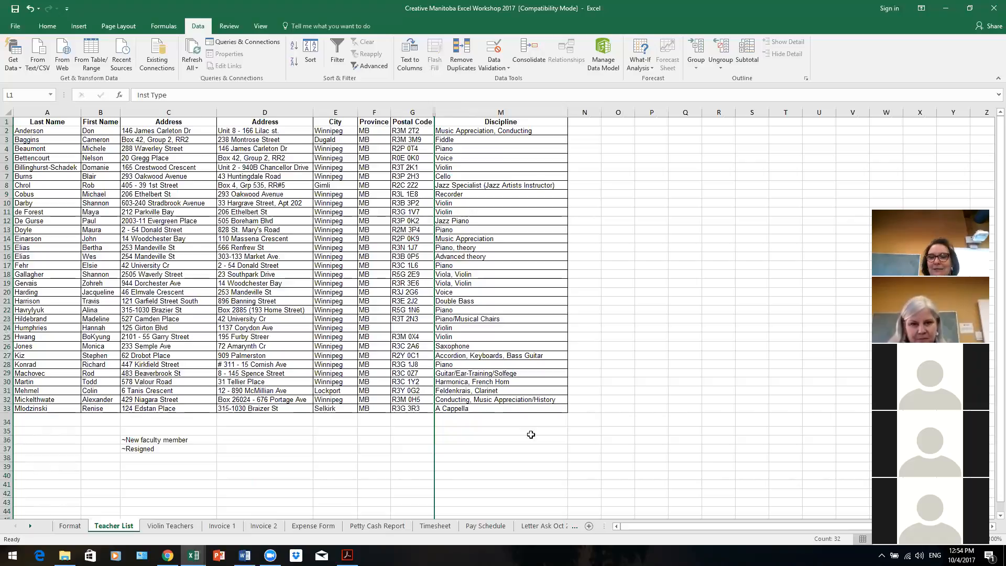
# Step: Open the Letter Ask Oct 2017 sheet and examine the donor list from its first column
pyautogui.click(536, 526)
pyautogui.click(492, 370)
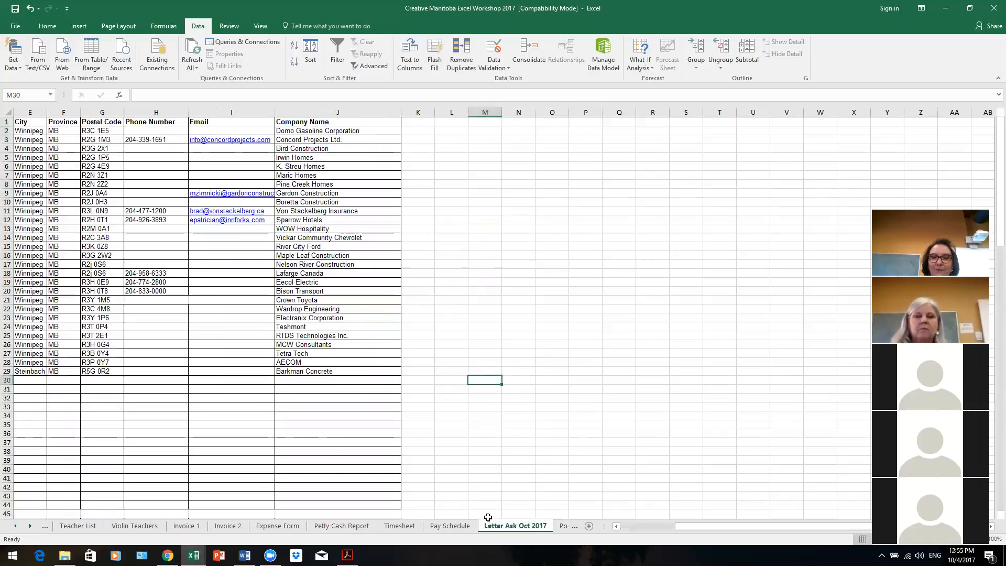
pyautogui.moveTo(731, 527); pyautogui.dragTo(645, 530)
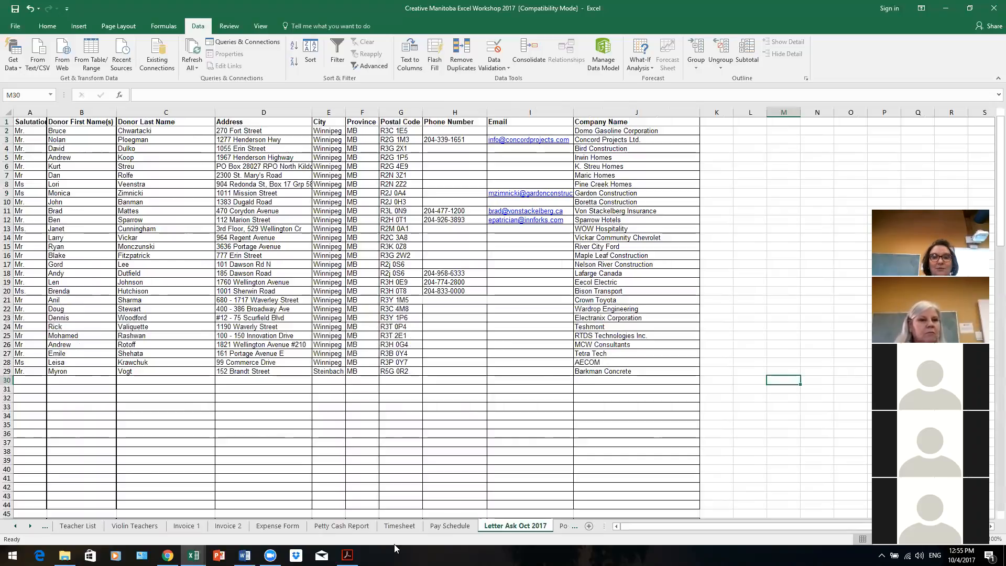
# Step: Close the Creative Manitoba Excel Workshop 2017 workbook, saving its changes despite the compatibility issues
pyautogui.click(991, 12)
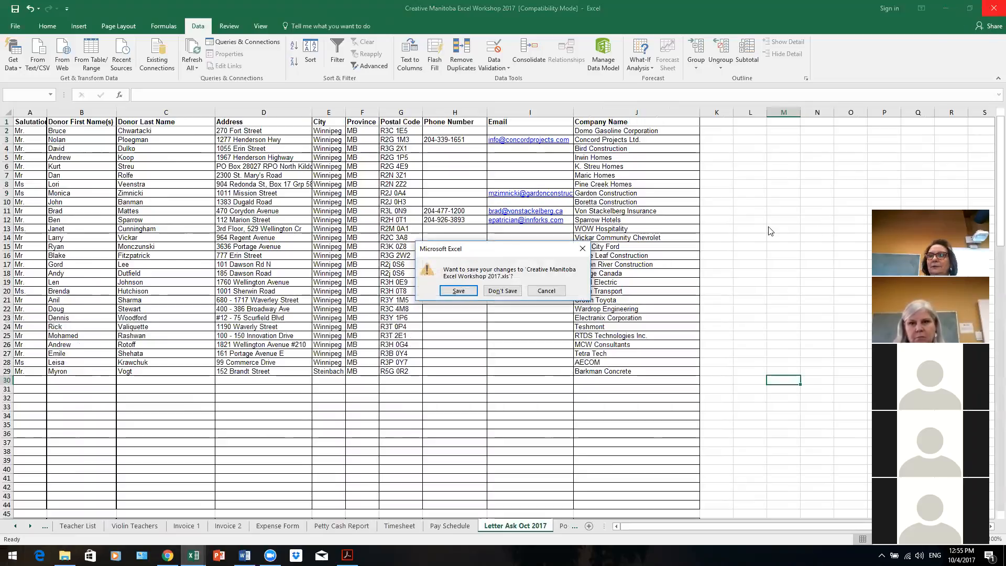
pyautogui.click(466, 292)
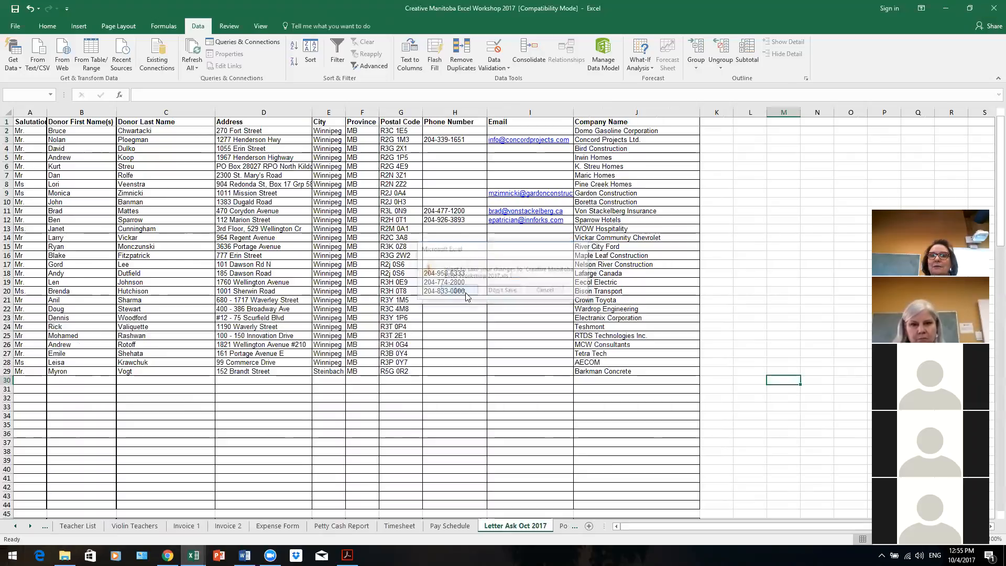
pyautogui.click(540, 345)
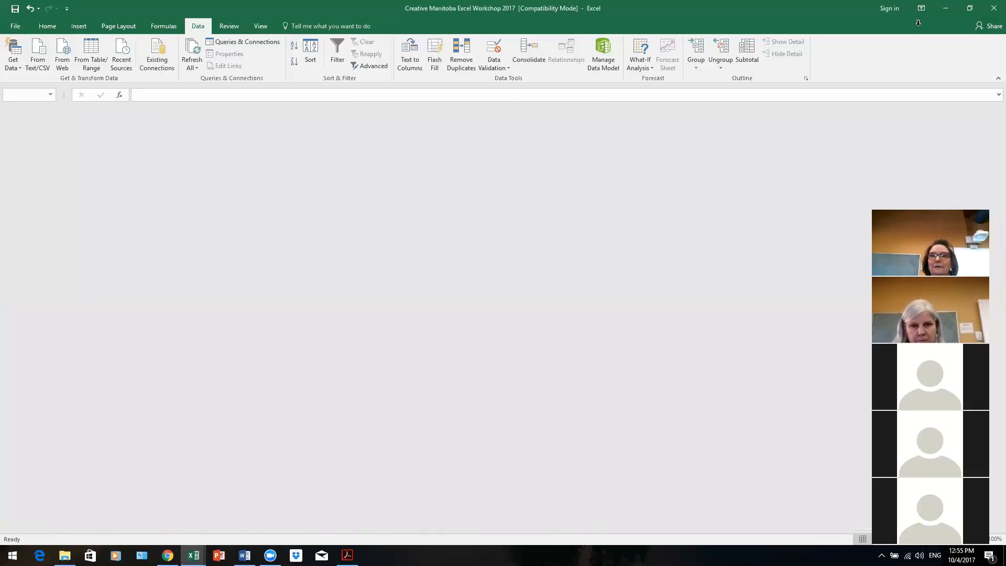
# Step: Keep Book3 open without saving it and minimize the Book3, Word and Book1 windows to reach the Creative Manitoba Workshop folder
pyautogui.click(992, 10)
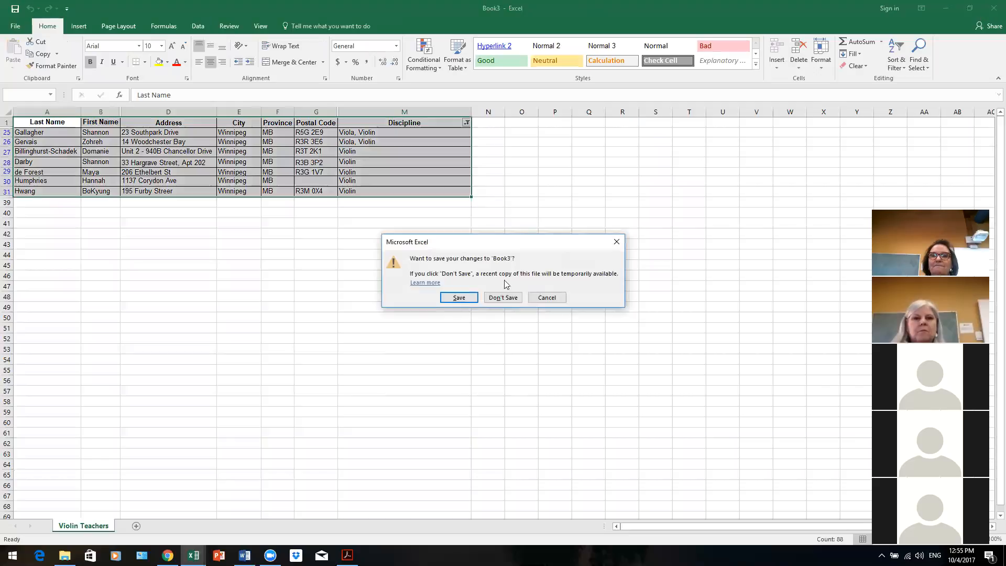
pyautogui.click(547, 298)
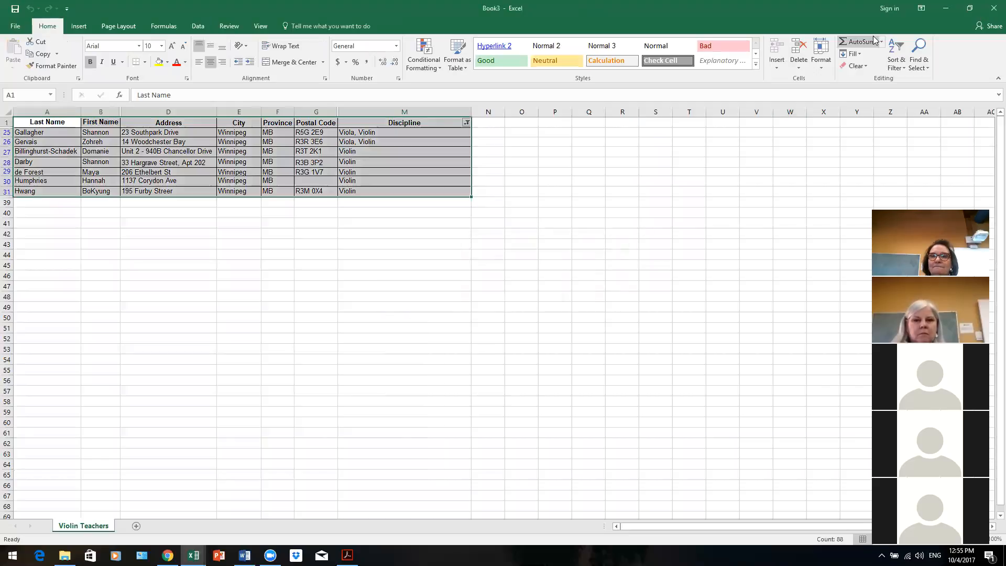
pyautogui.click(949, 13)
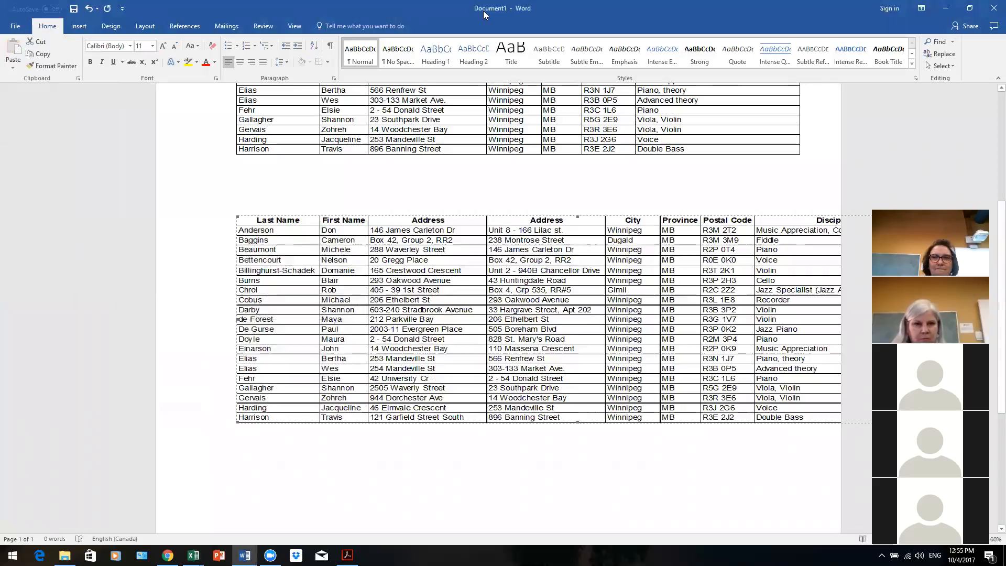
pyautogui.click(952, 12)
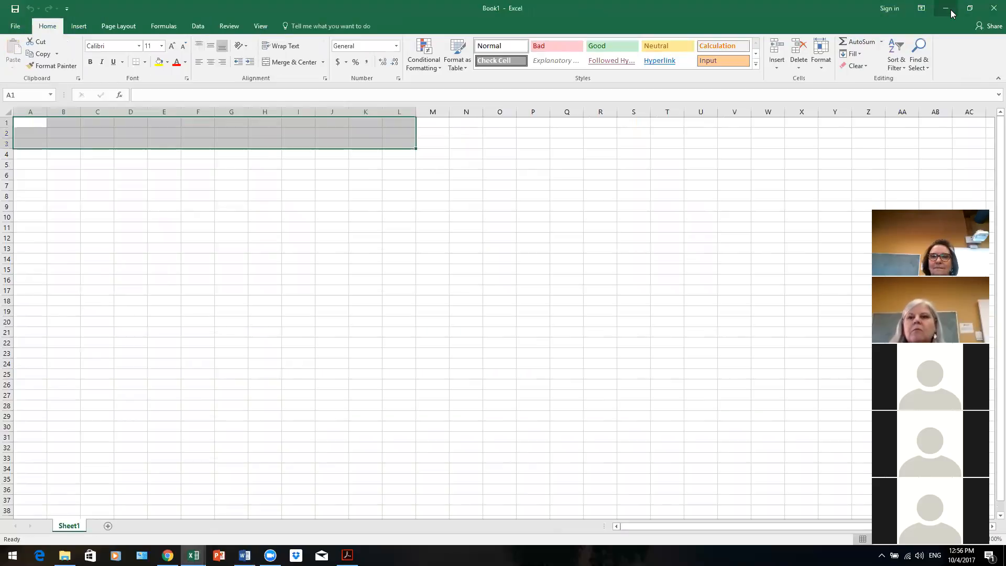
pyautogui.click(951, 9)
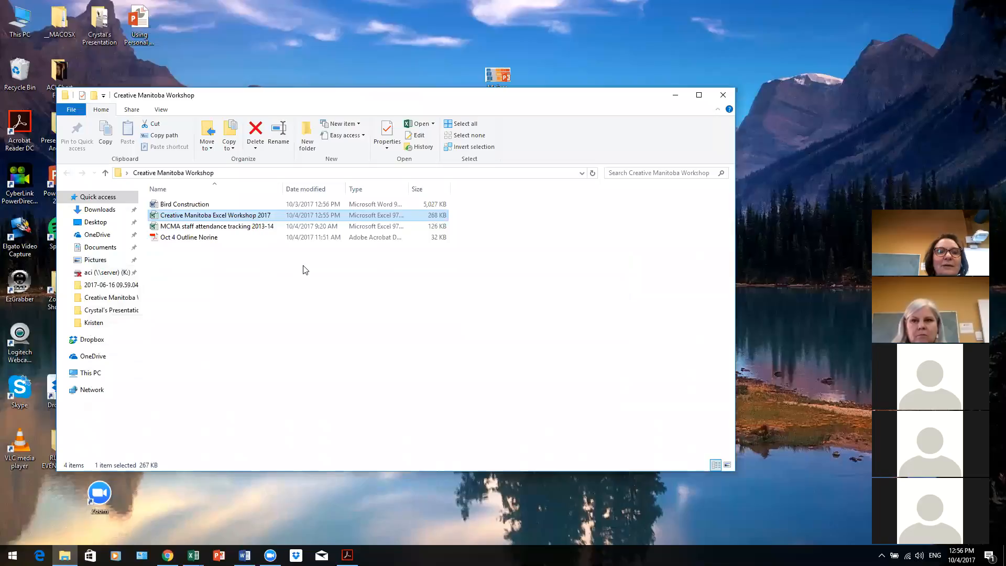
# Step: Open the Bird Construction letter from the Creative Manitoba Workshop folder and look over its first page
pyautogui.doubleClick(215, 207)
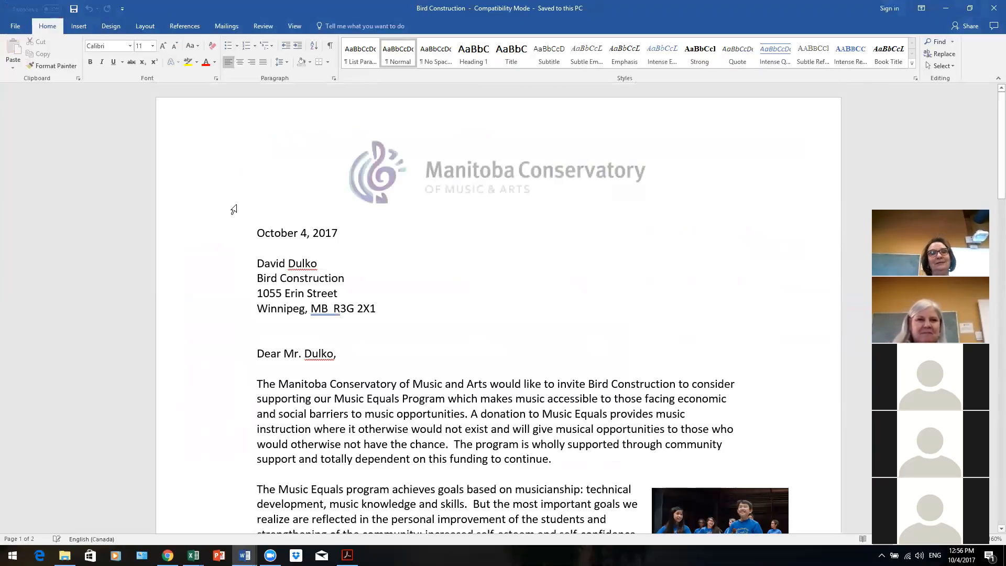
pyautogui.scroll(-1, 229, 210)
pyautogui.scroll(-2, 230, 211)
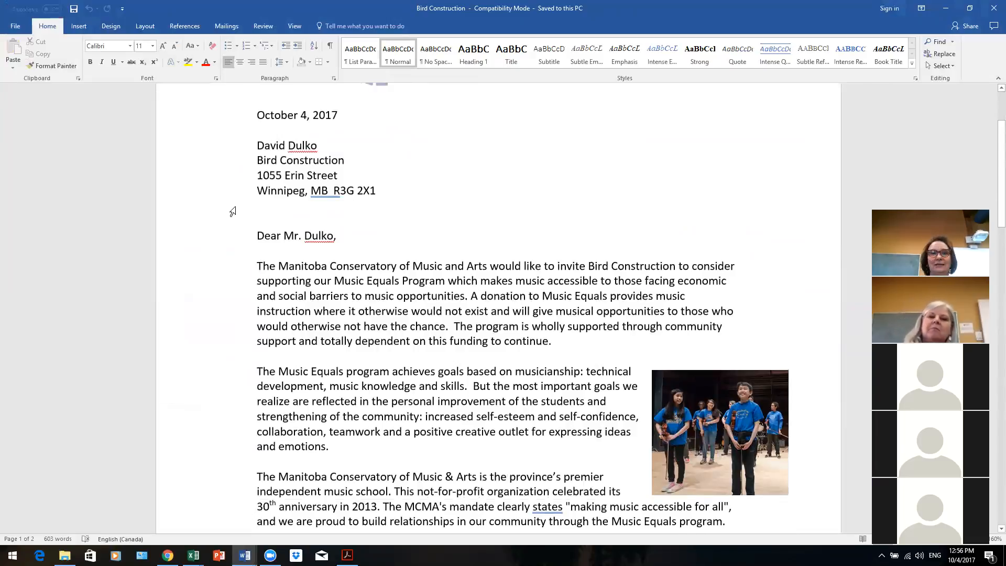
pyautogui.scroll(3, 249, 212)
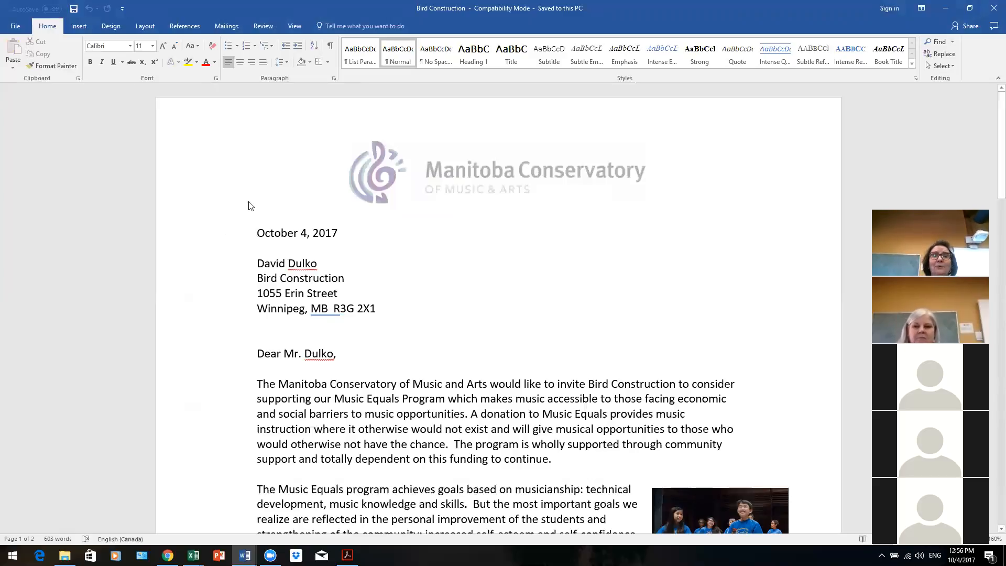
# Step: Start the Step-by-Step Mail Merge Wizard for the letter and widen its pane so the options are readable
pyautogui.click(223, 26)
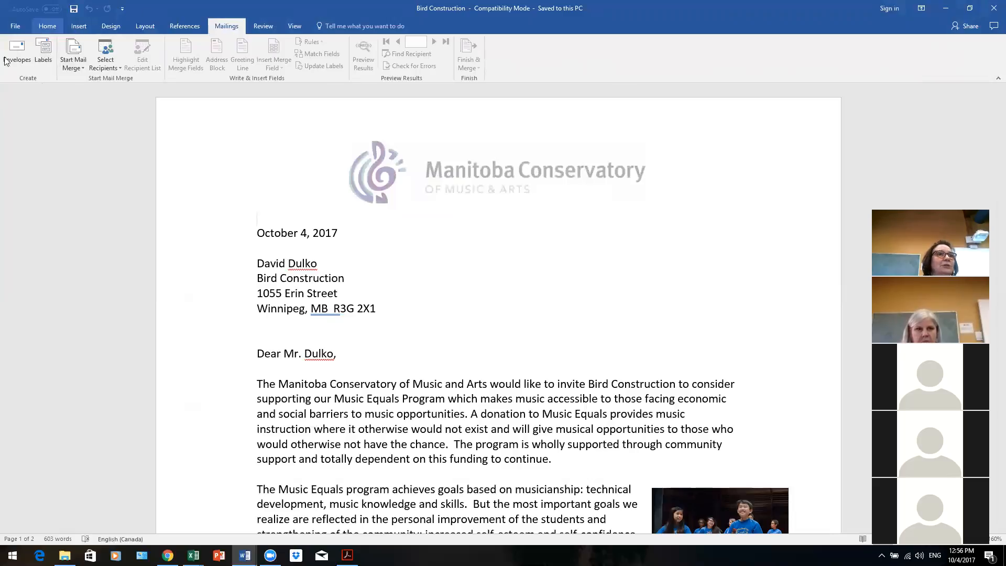
pyautogui.click(83, 67)
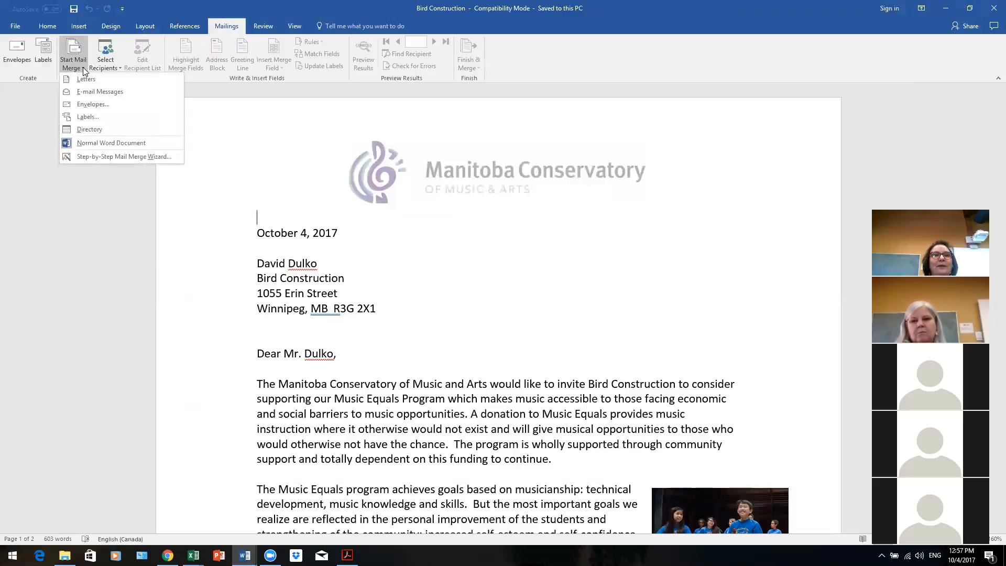
pyautogui.click(129, 156)
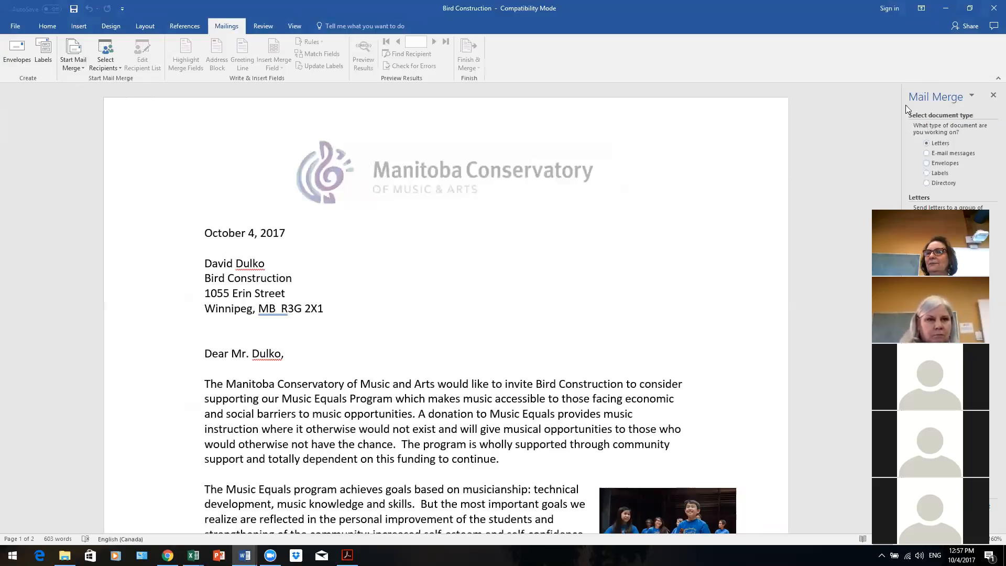
pyautogui.moveTo(854, 109); pyautogui.dragTo(703, 113)
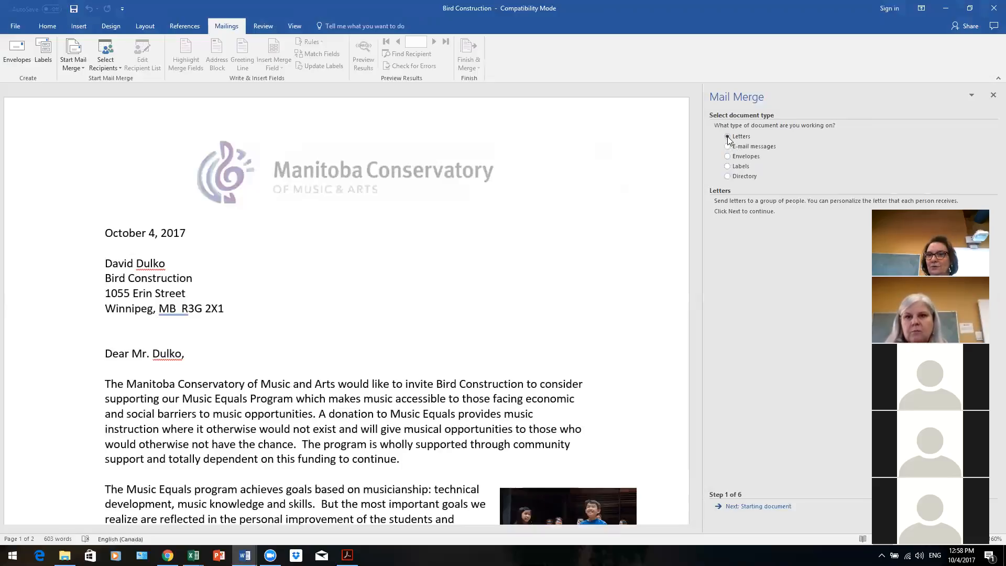
# Step: Set the mail merge to Letters based on the current document and advance to recipient selection
pyautogui.click(774, 507)
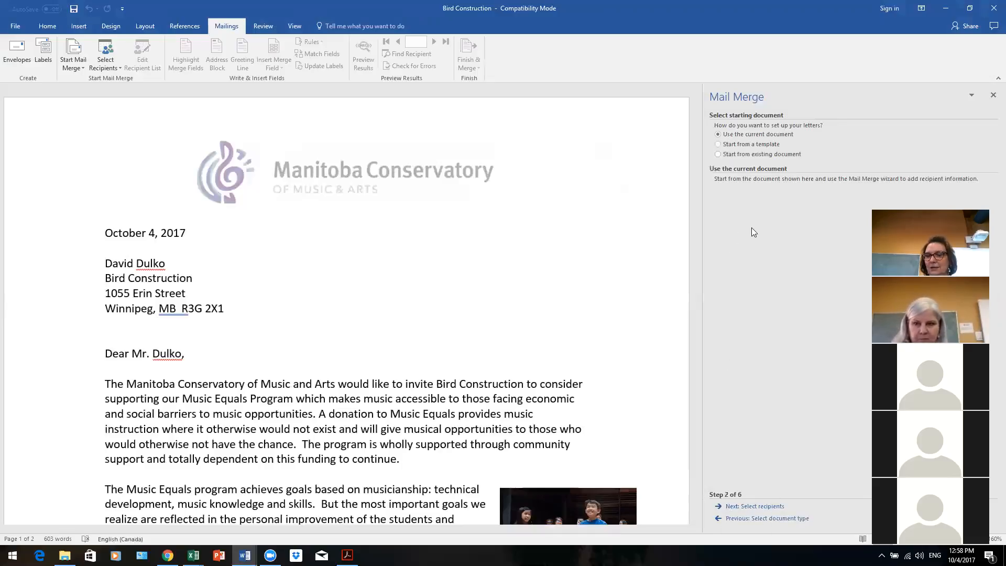
pyautogui.click(718, 518)
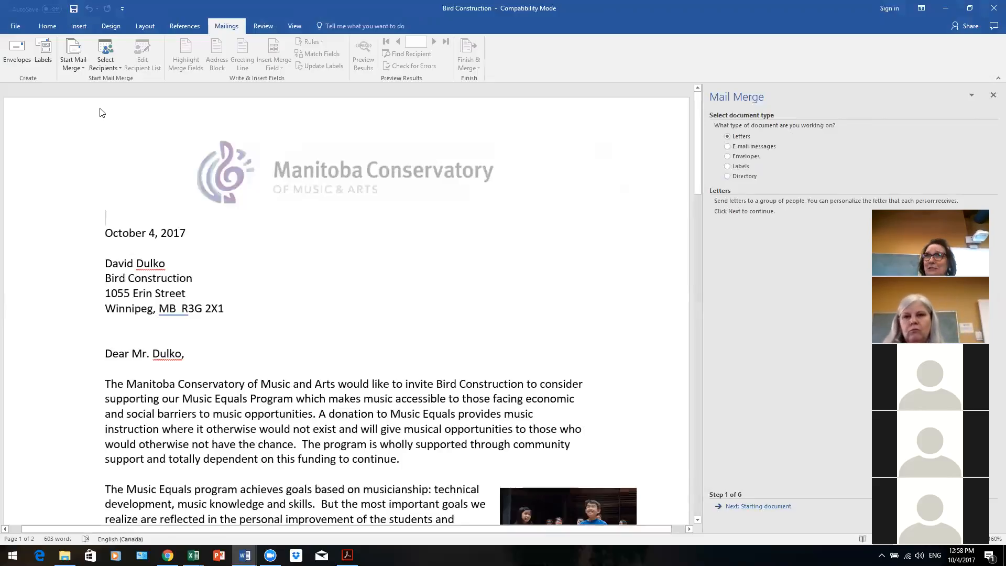
pyautogui.click(755, 507)
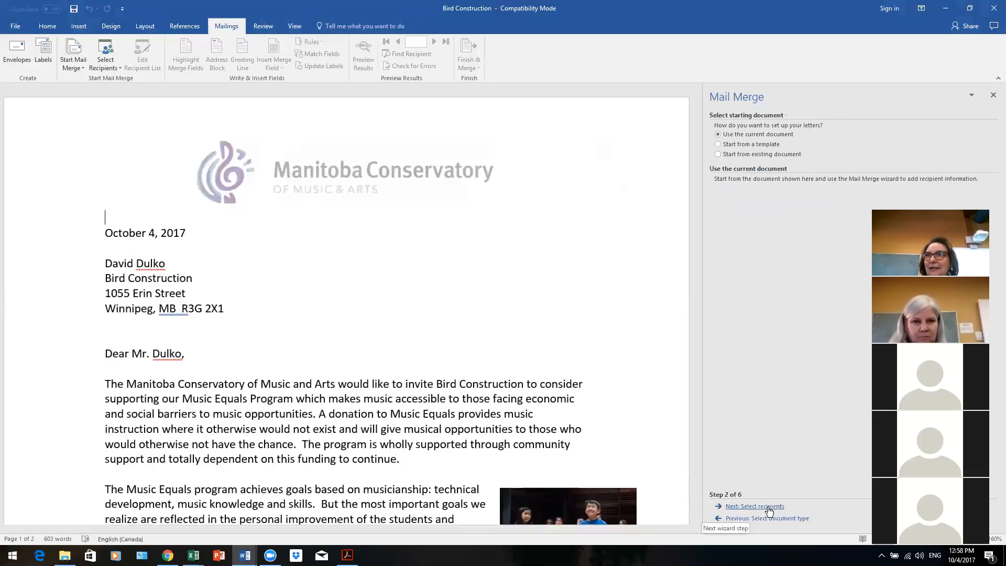
pyautogui.click(768, 507)
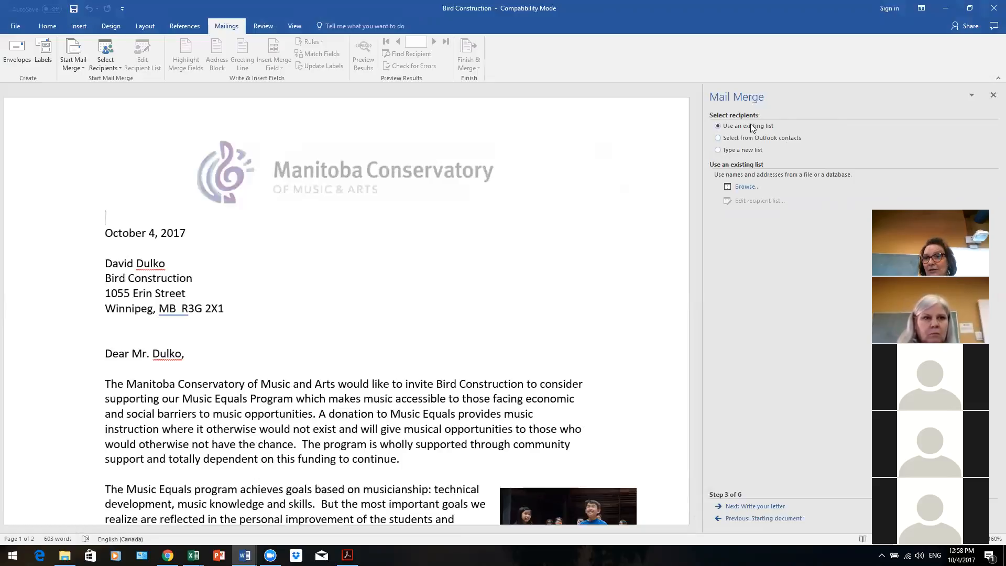
# Step: Try the Funding Sources sheet of the Creative Manitoba Excel Workshop 2017 workbook as the existing recipient list
pyautogui.click(744, 187)
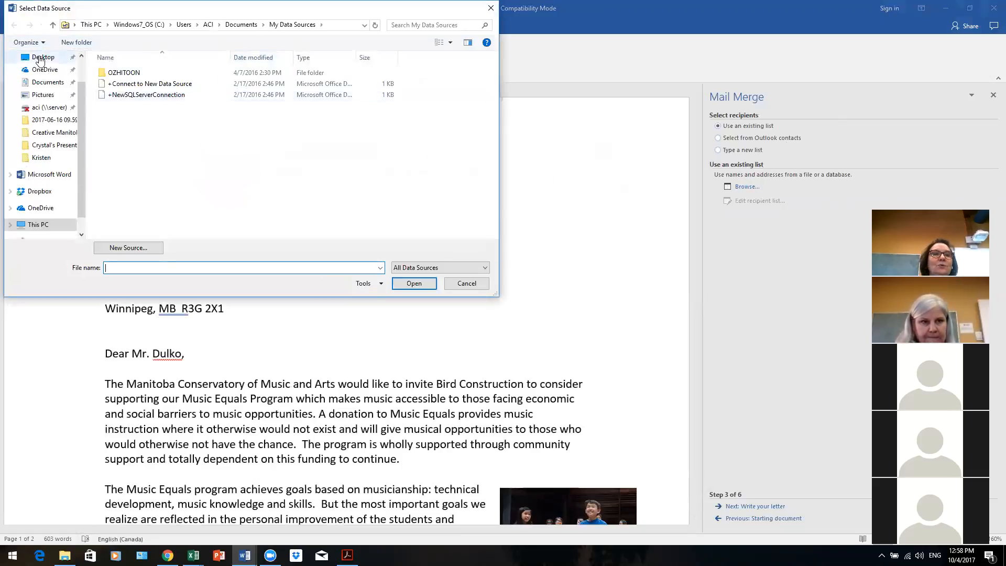
pyautogui.click(40, 59)
pyautogui.click(198, 99)
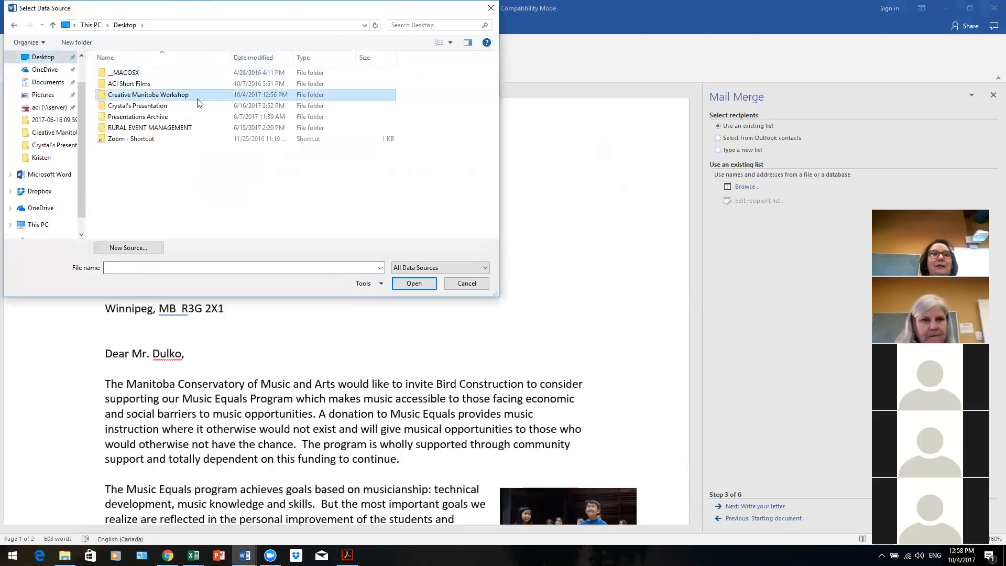
pyautogui.doubleClick(197, 100)
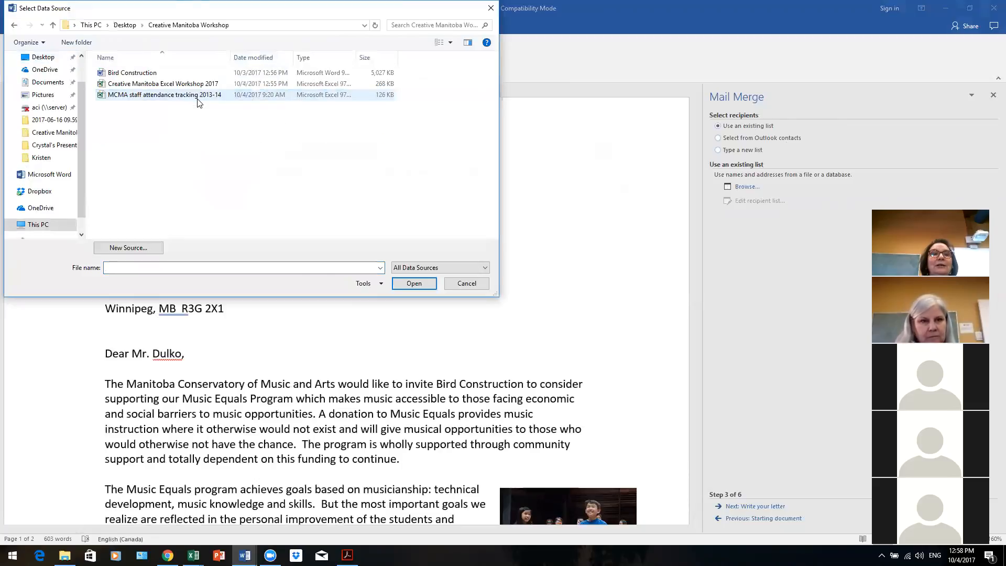
pyautogui.doubleClick(198, 86)
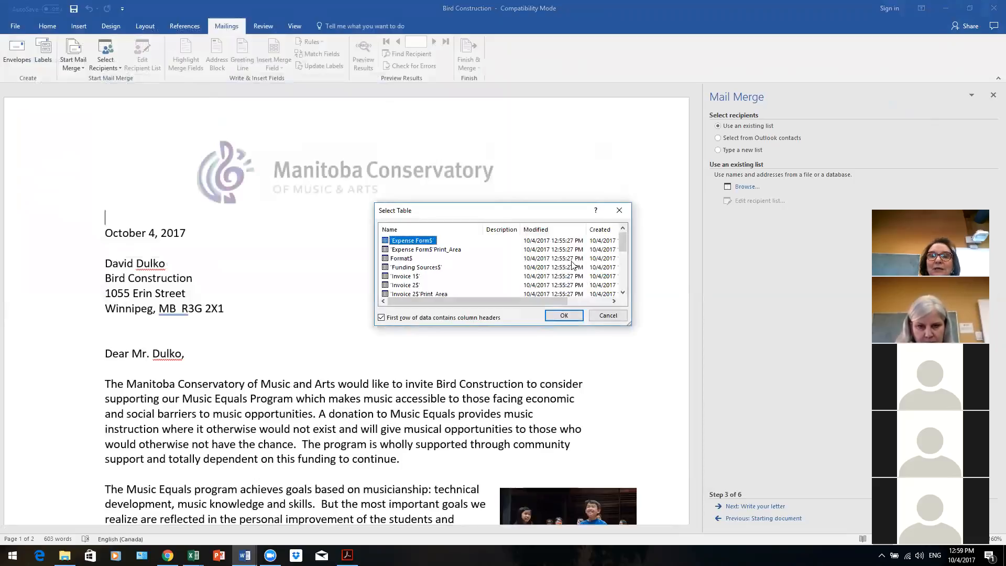
pyautogui.click(419, 270)
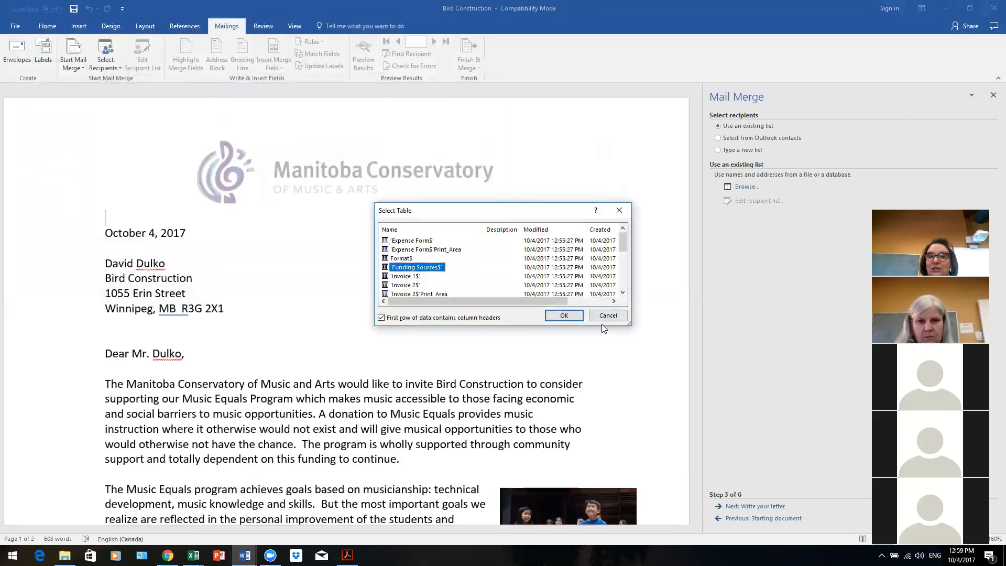
pyautogui.click(566, 316)
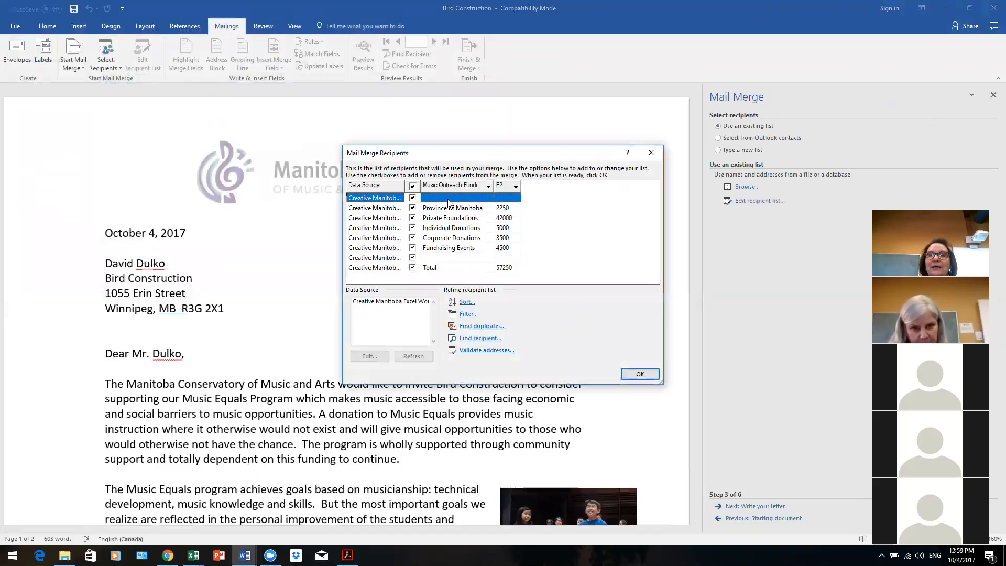
pyautogui.moveTo(494, 184); pyautogui.dragTo(530, 185)
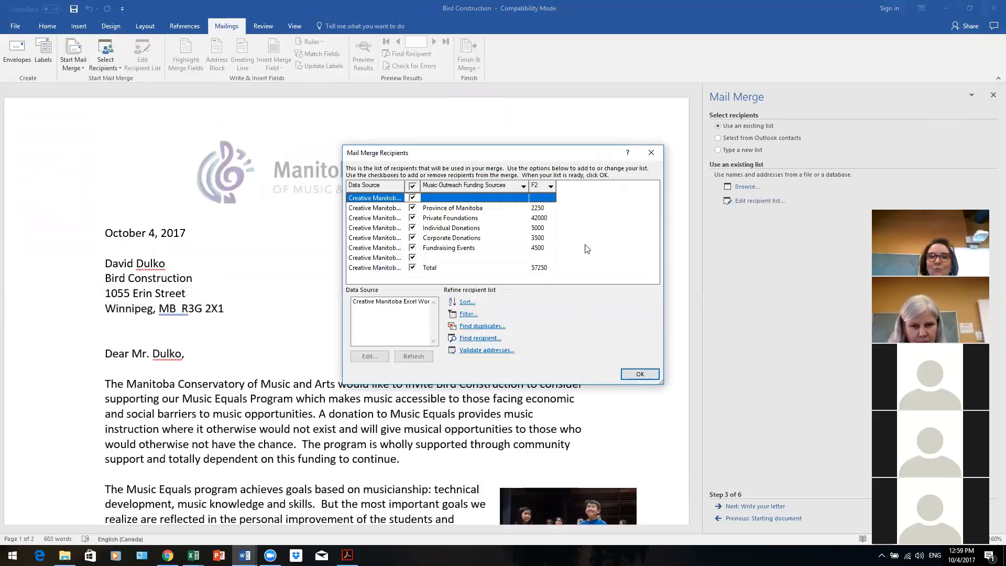
pyautogui.click(651, 152)
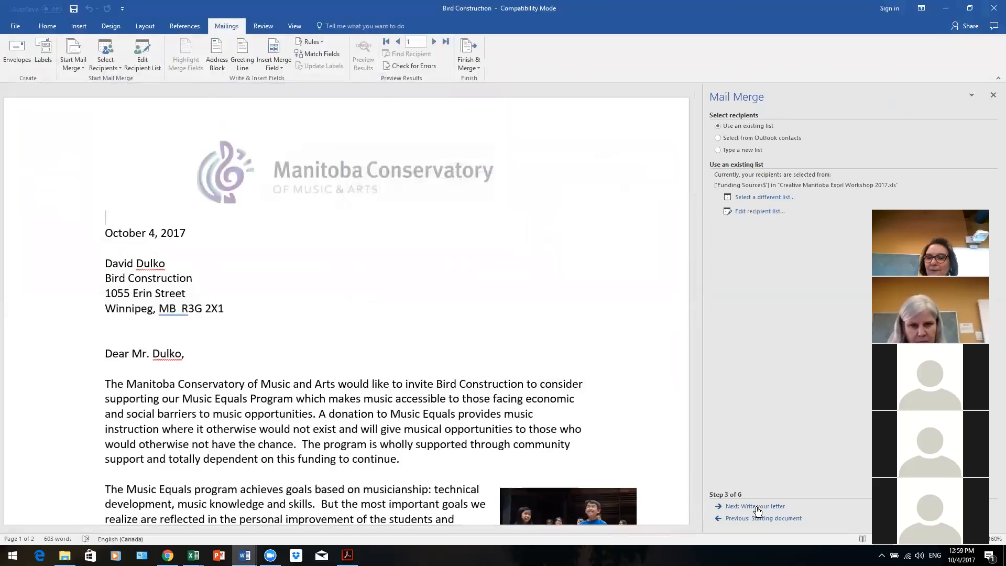
pyautogui.click(718, 520)
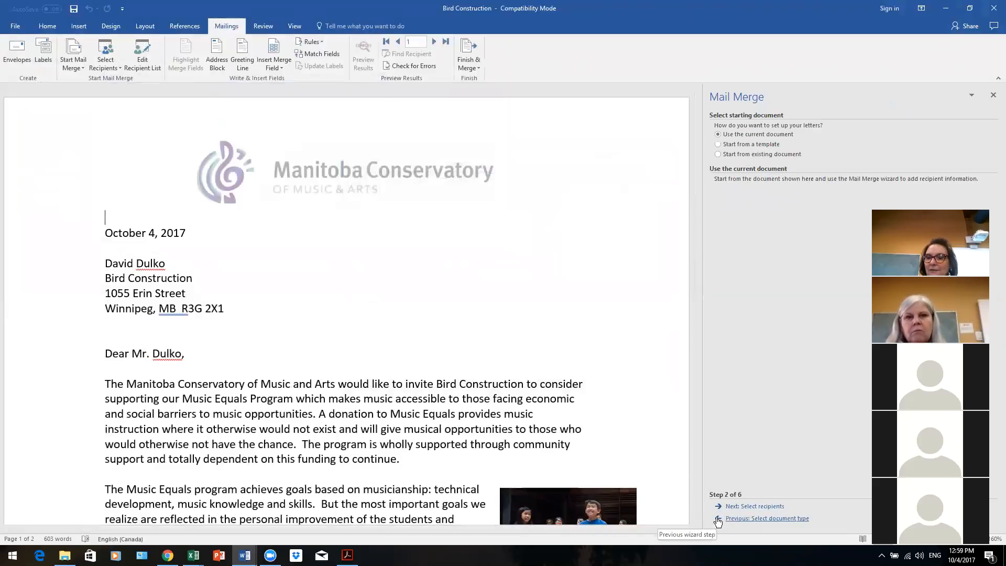
pyautogui.click(757, 510)
# Step: Select the Letter Ask Oct 2017 sheet of the Creative Manitoba Excel Workshop 2017 workbook as a different recipient list
pyautogui.click(782, 198)
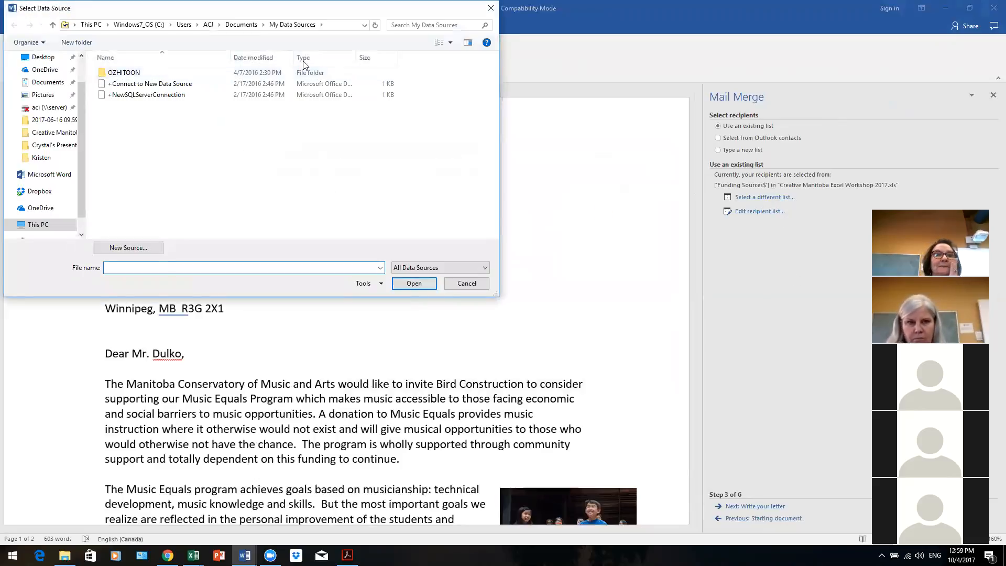
pyautogui.click(41, 57)
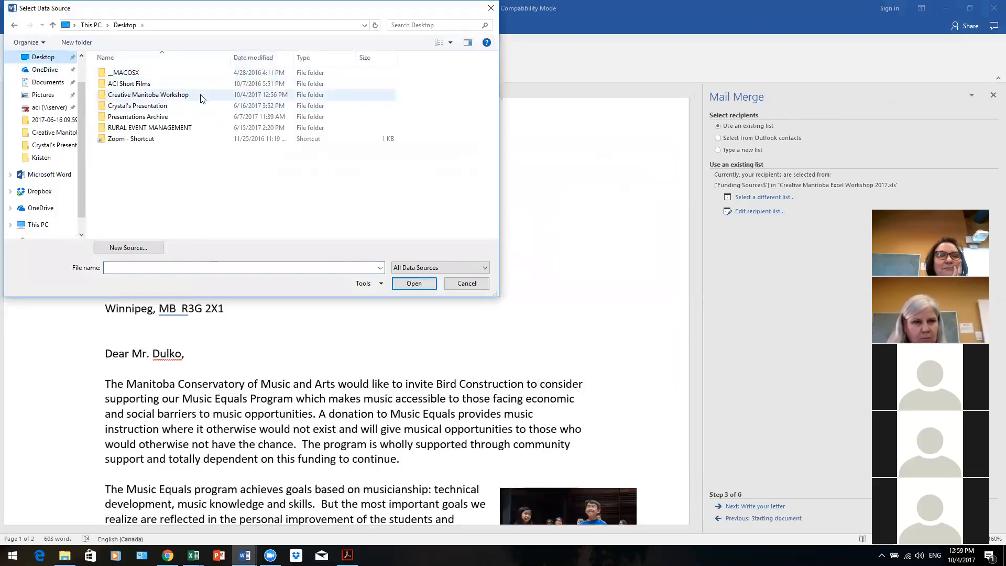
pyautogui.doubleClick(200, 95)
pyautogui.doubleClick(204, 84)
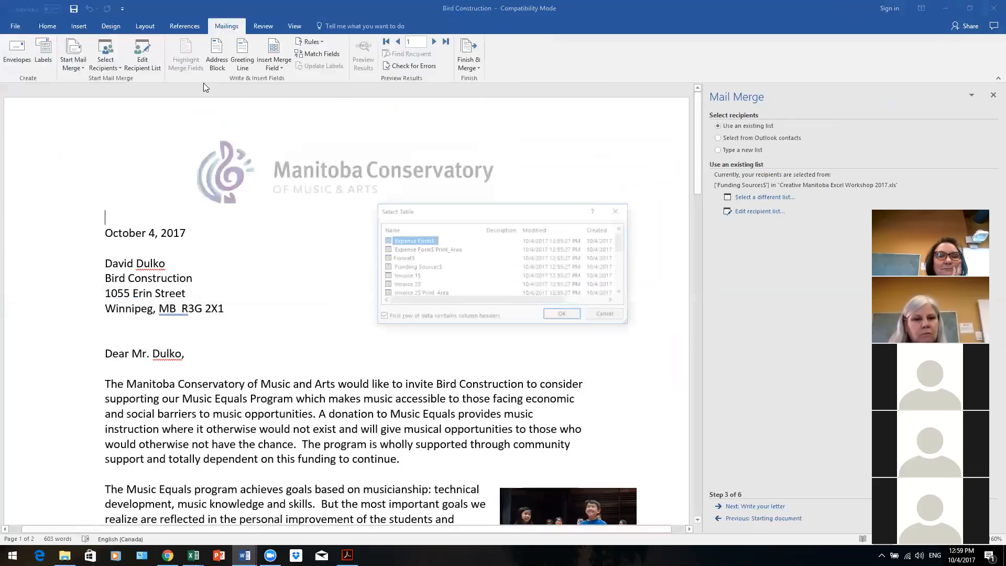
pyautogui.click(623, 293)
pyautogui.click(624, 293)
pyautogui.click(623, 293)
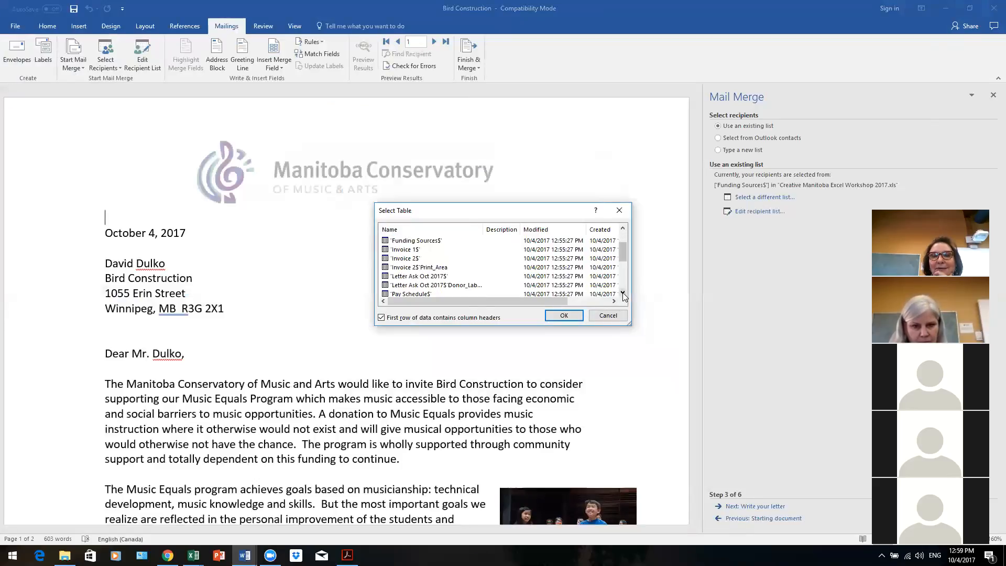
pyautogui.click(449, 277)
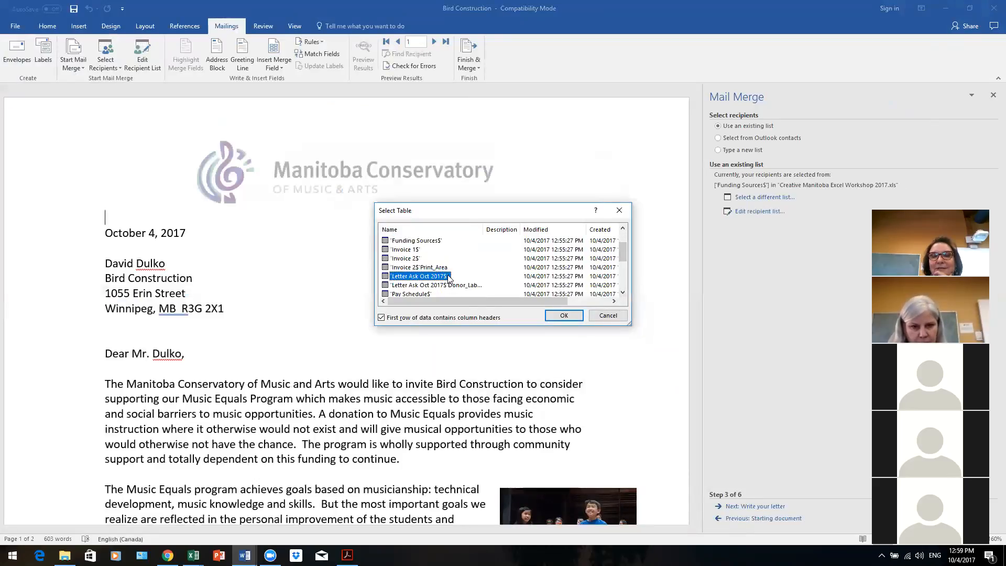
pyautogui.click(564, 315)
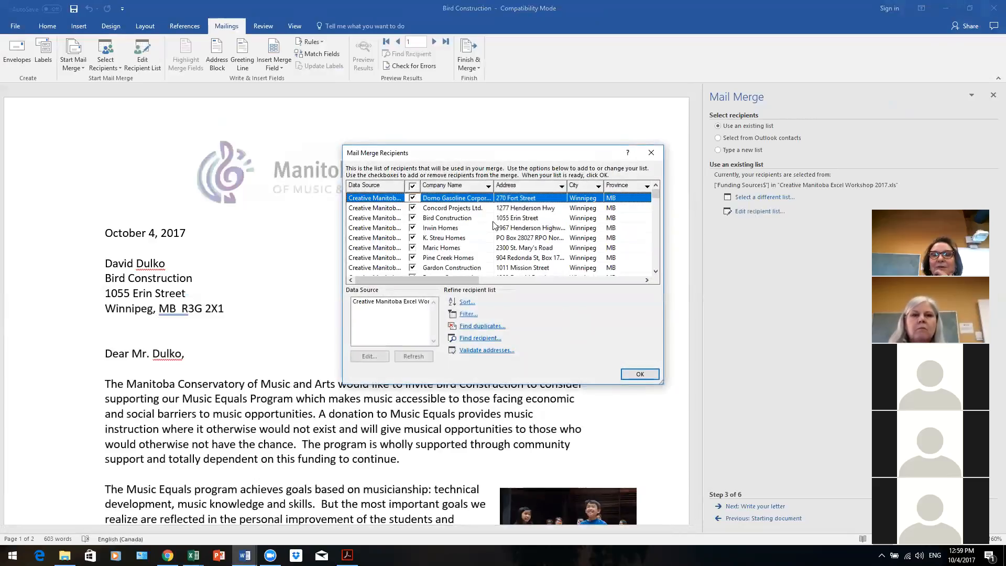
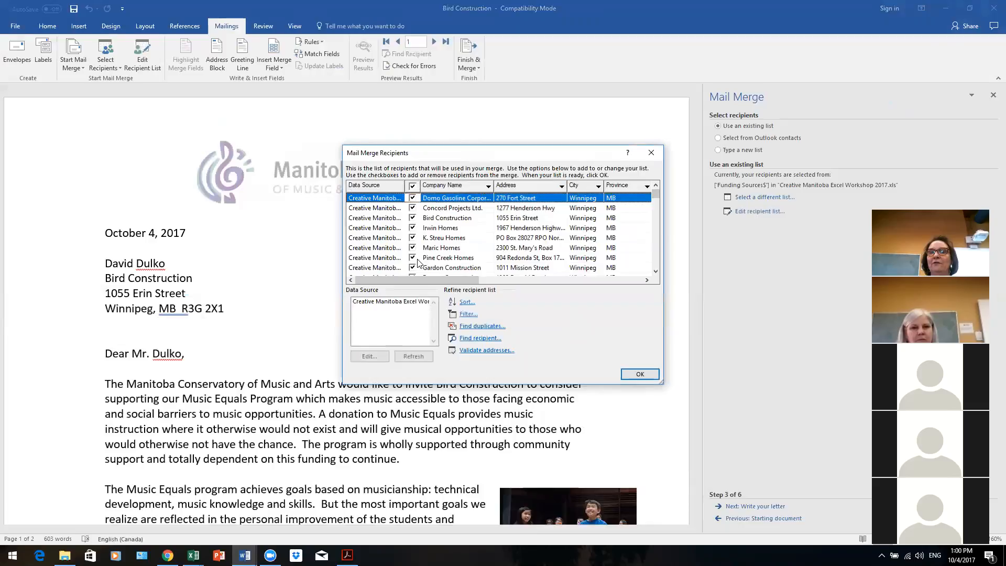
# Step: Review the merge recipients, exclude Irwin Homes and accept the list
pyautogui.scroll(-5, 418, 263)
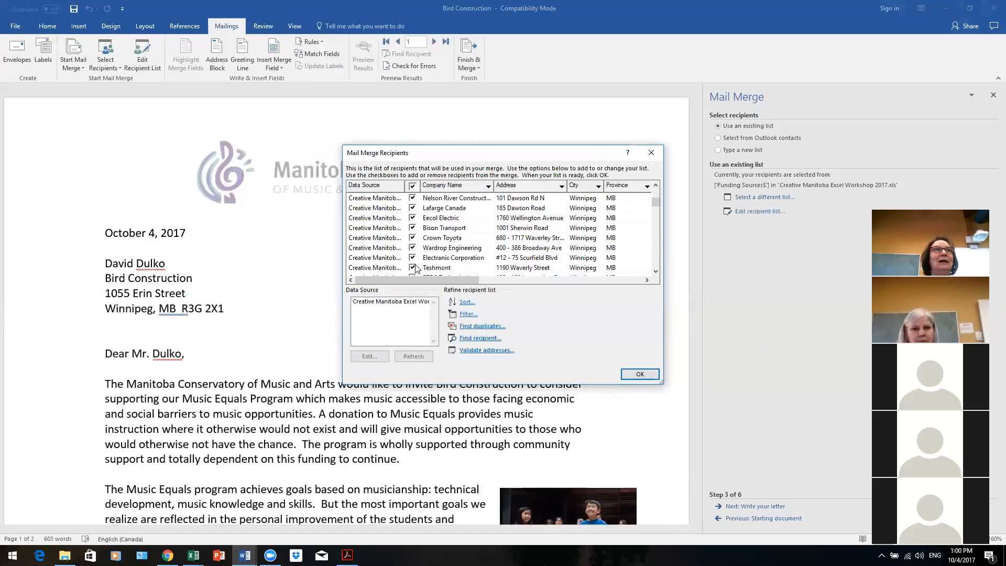
pyautogui.scroll(2, 417, 246)
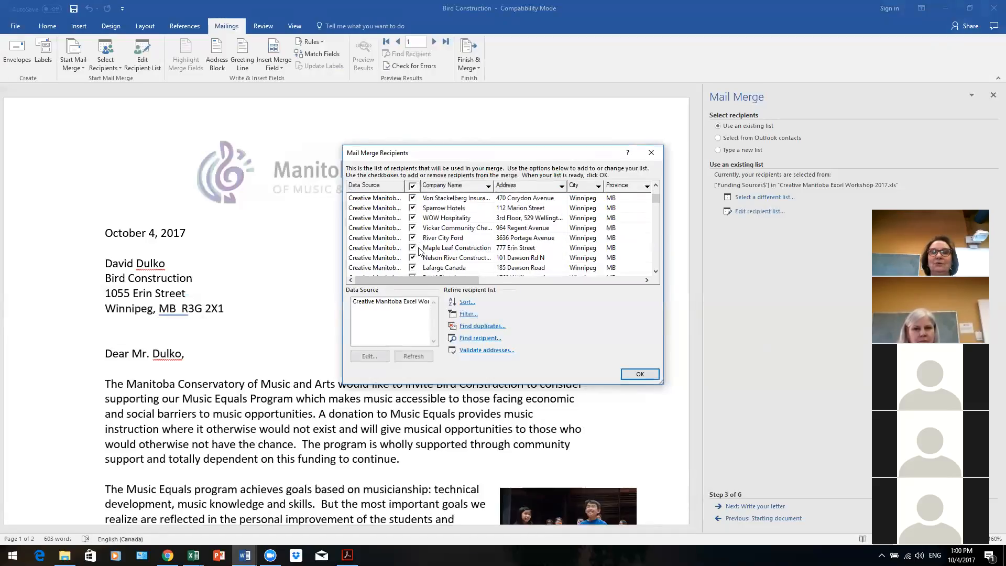
pyautogui.scroll(2, 419, 252)
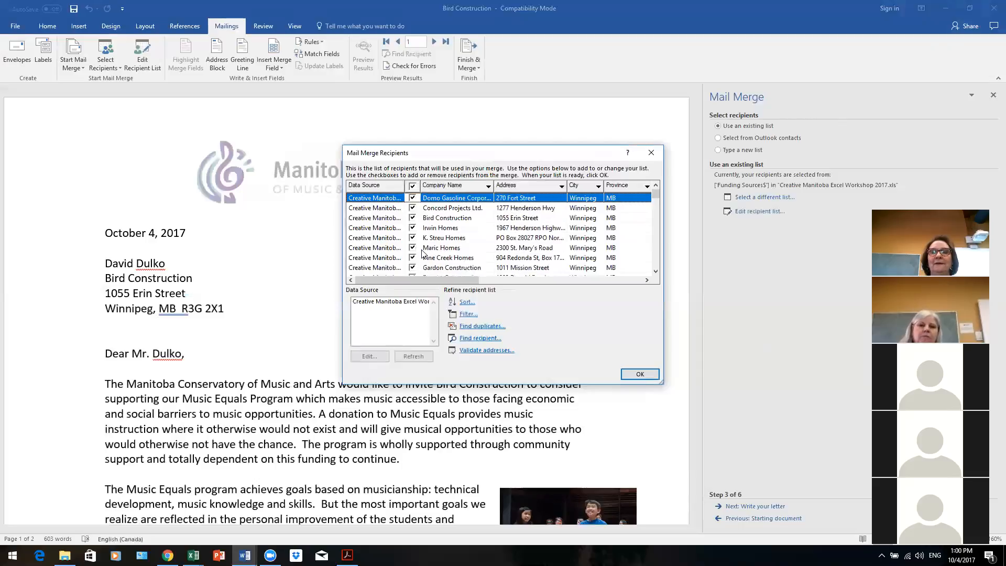
pyautogui.click(413, 228)
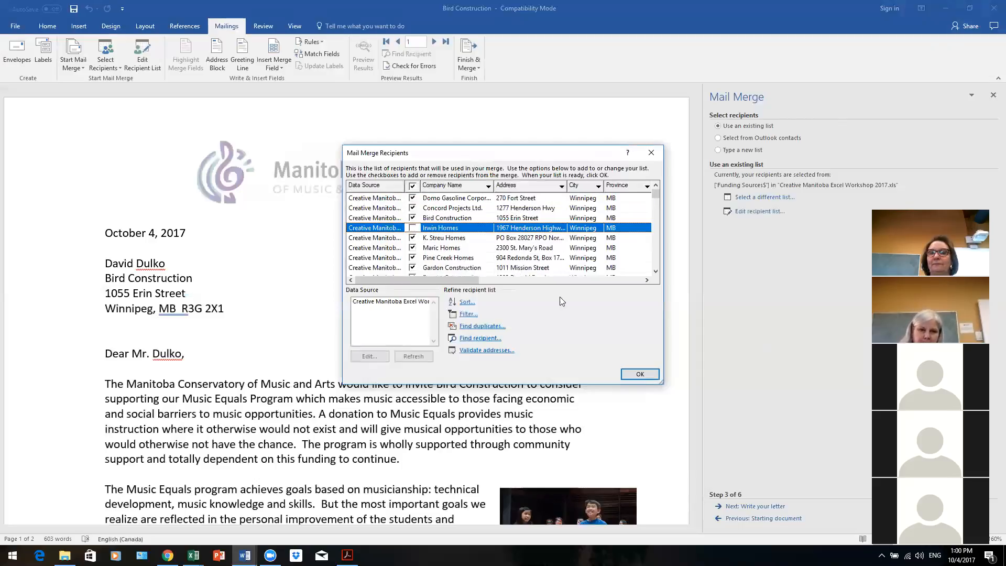
pyautogui.click(641, 375)
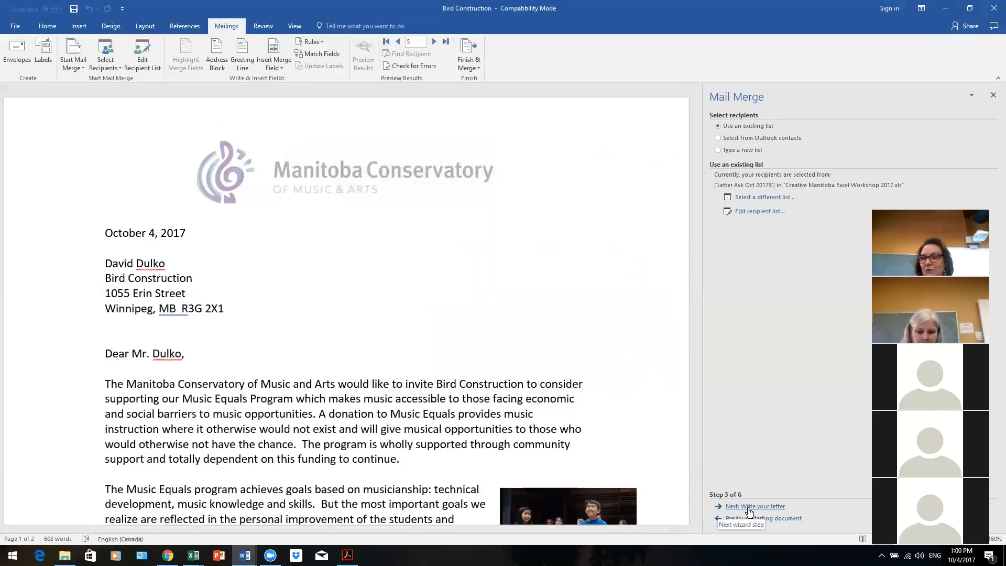
# Step: Advance the mail merge to writing the letter and replace the recipient's first name in the address block with the Donor First Name(s) field
pyautogui.click(769, 509)
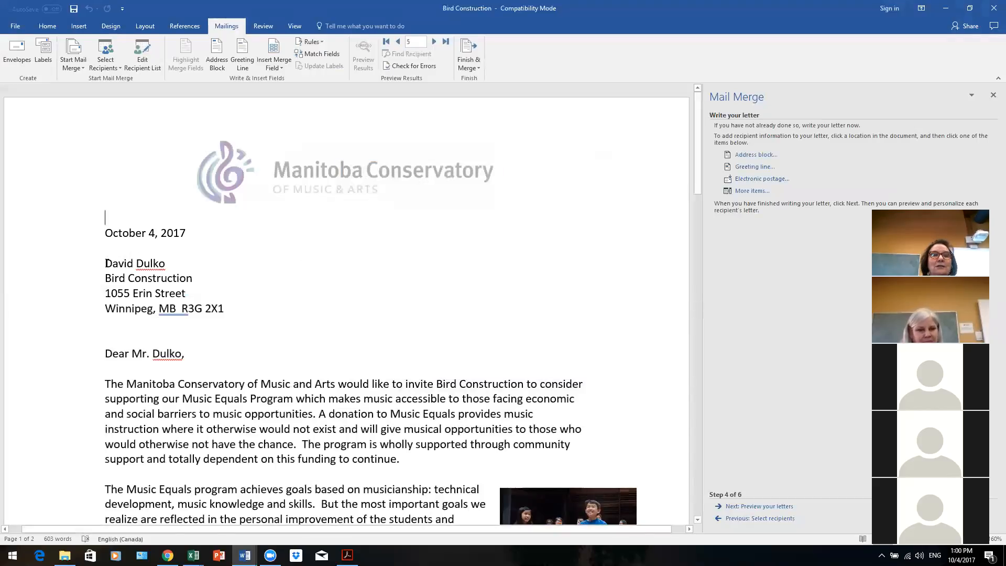
pyautogui.moveTo(105, 263); pyautogui.dragTo(135, 262)
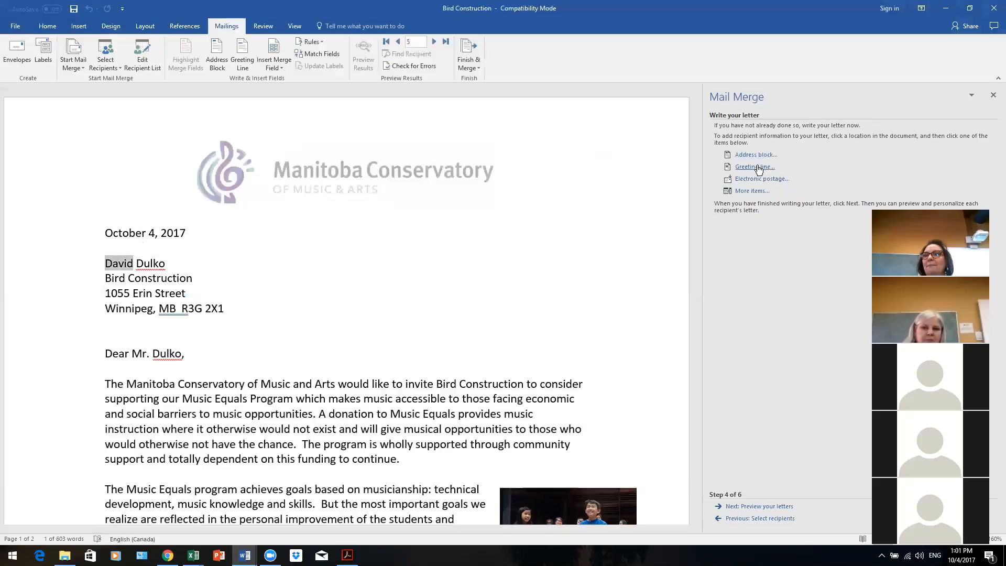
pyautogui.click(754, 192)
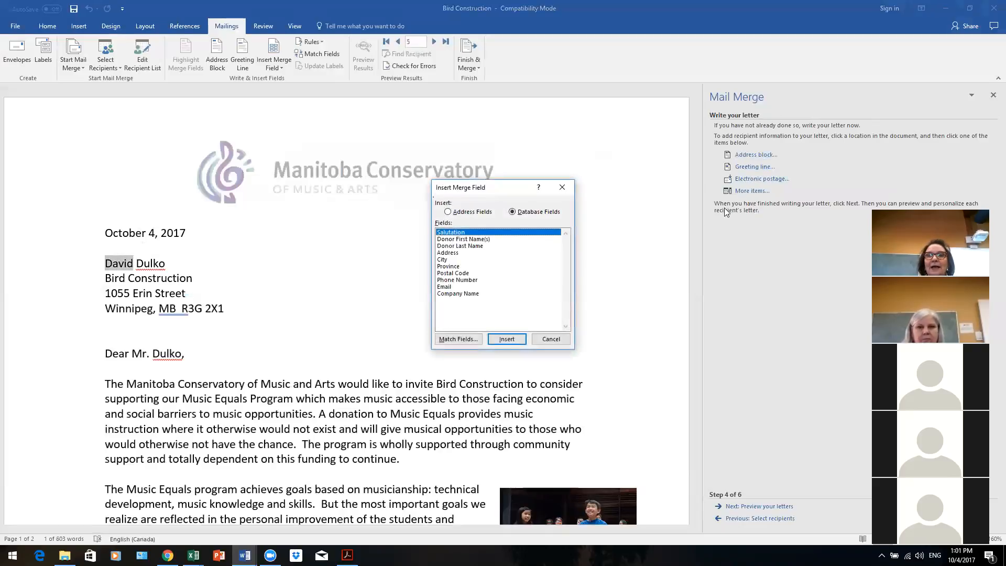
pyautogui.click(472, 241)
pyautogui.click(511, 339)
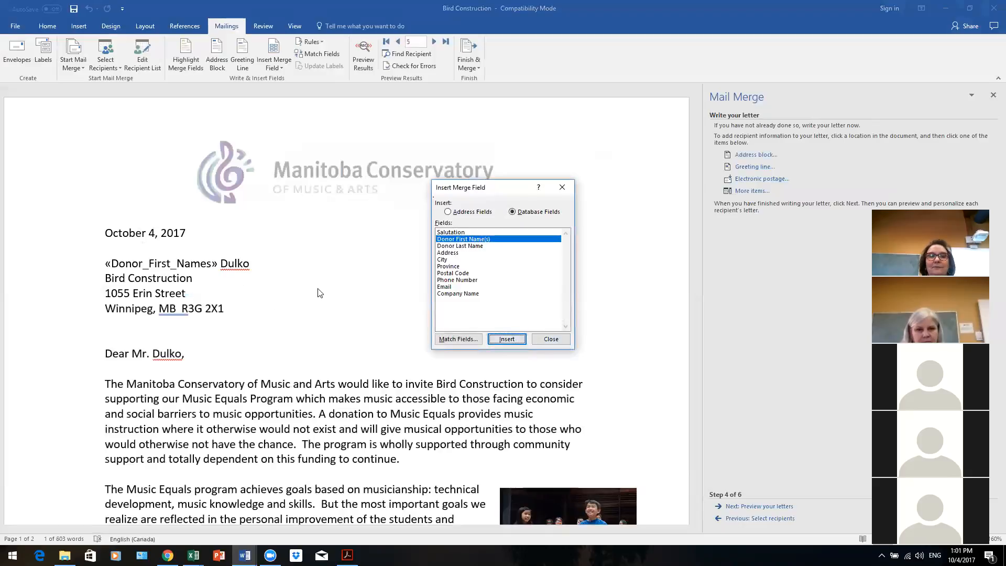
pyautogui.click(545, 340)
# Step: Replace the recipient's last name in the address block with the Donor Last Name merge field
pyautogui.moveTo(255, 263); pyautogui.dragTo(220, 264)
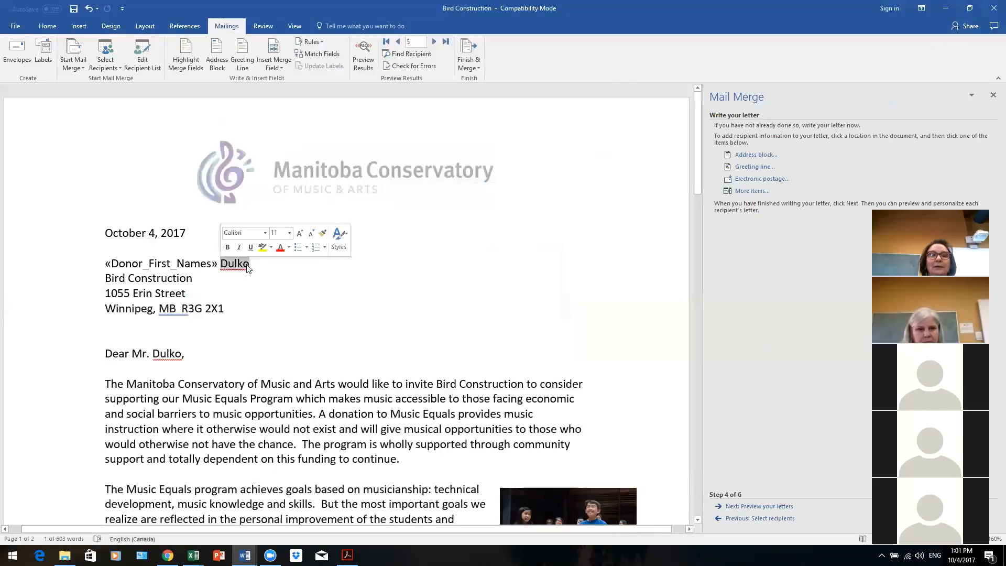
pyautogui.click(746, 193)
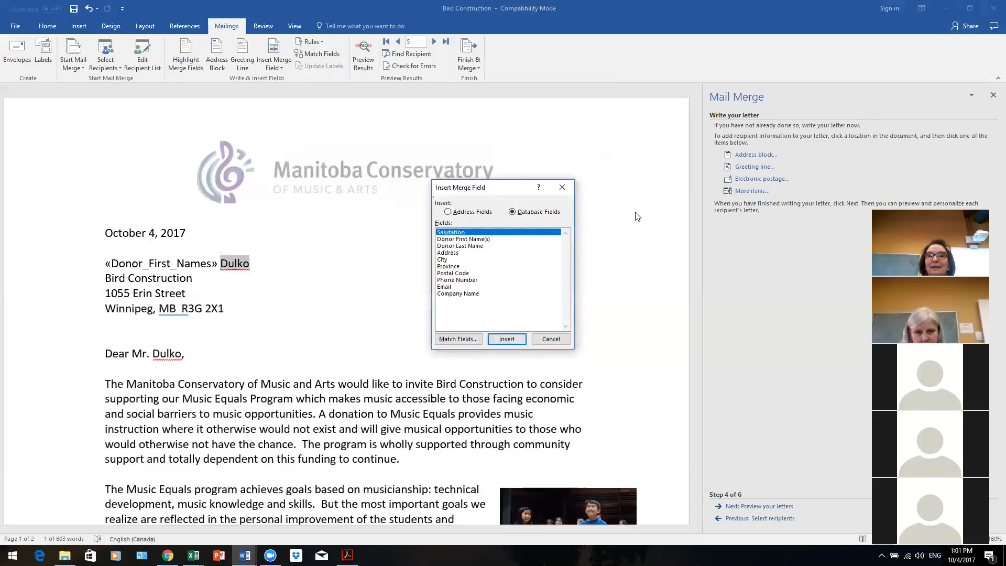
pyautogui.click(482, 246)
pyautogui.click(506, 340)
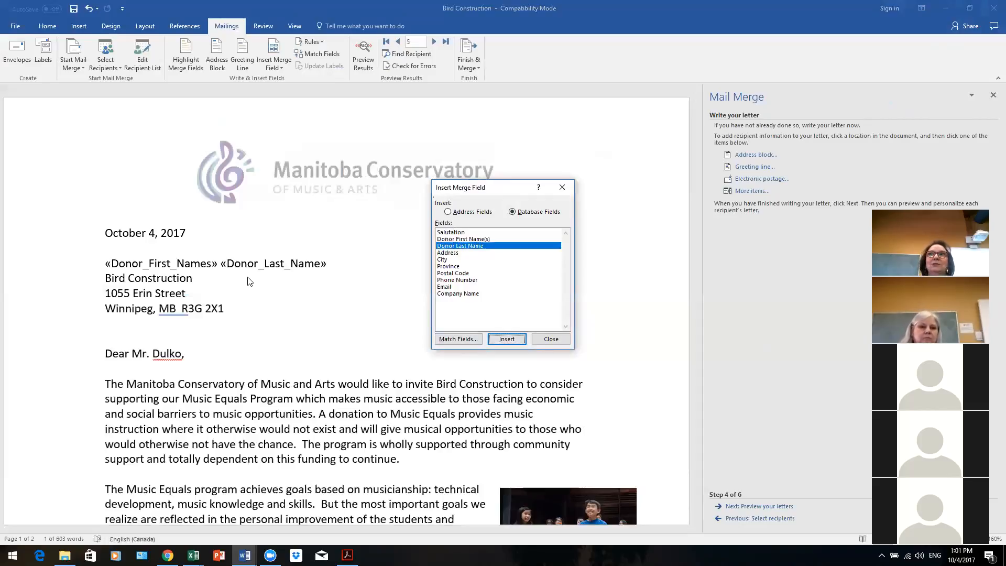
pyautogui.click(548, 339)
# Step: Replace Bird Construction in the address block with the Company Name merge field, keeping the street address on its own line
pyautogui.moveTo(107, 279); pyautogui.dragTo(175, 281)
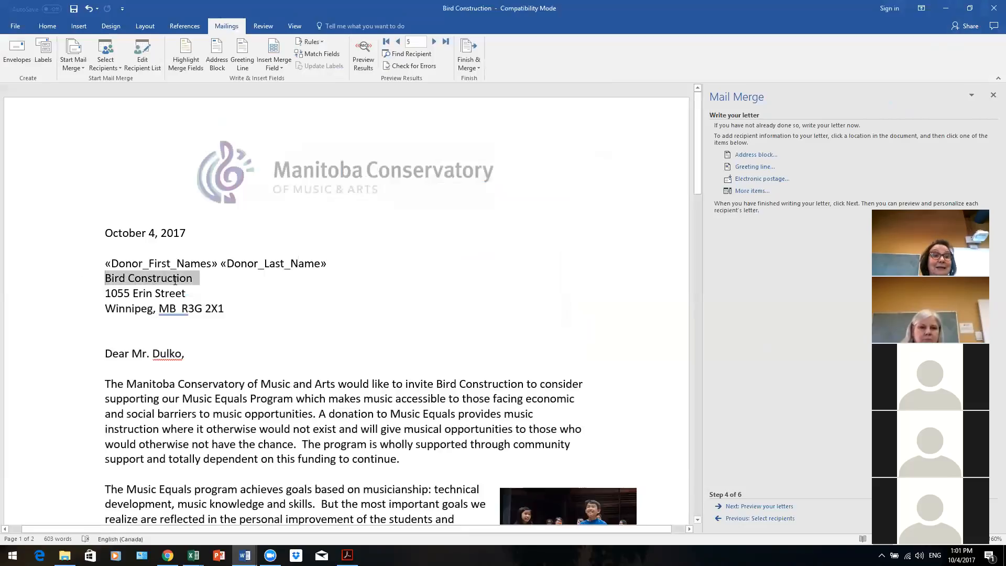
pyautogui.click(740, 192)
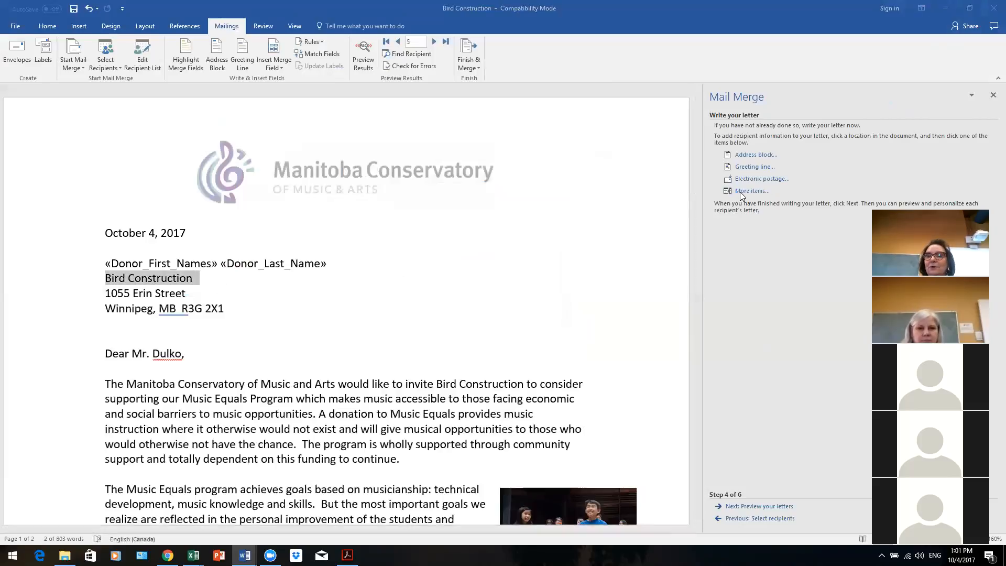
pyautogui.click(451, 295)
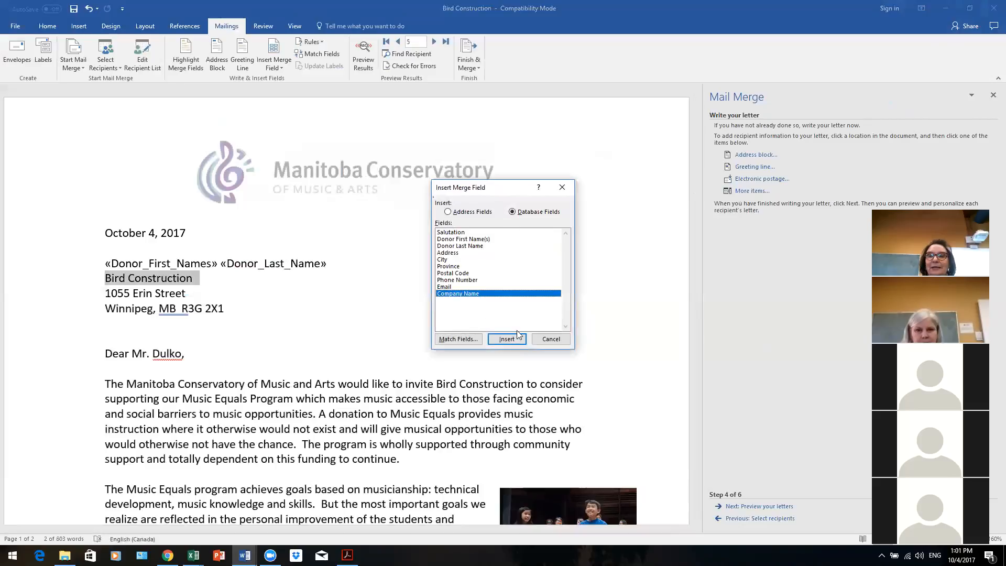
pyautogui.click(507, 339)
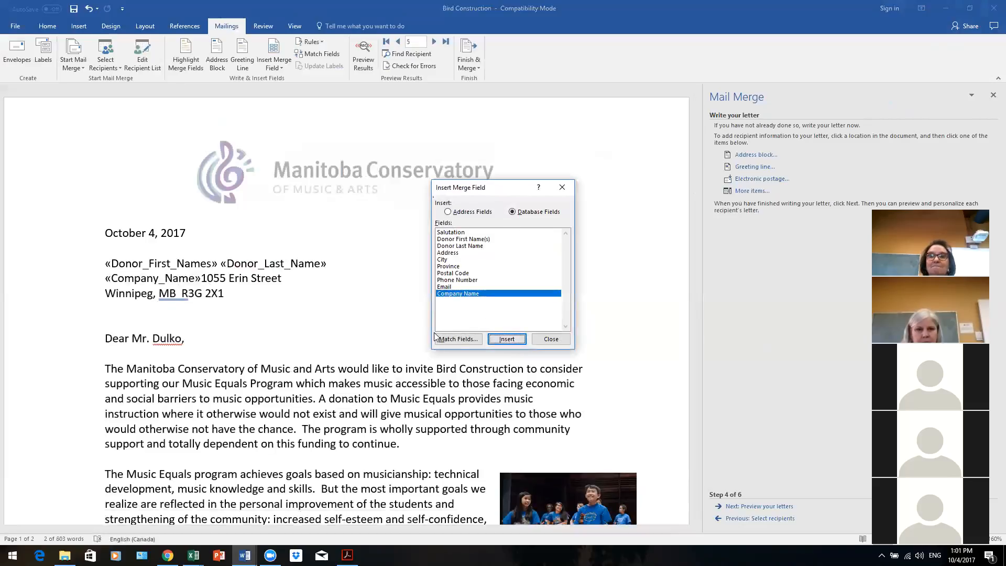
pyautogui.click(550, 340)
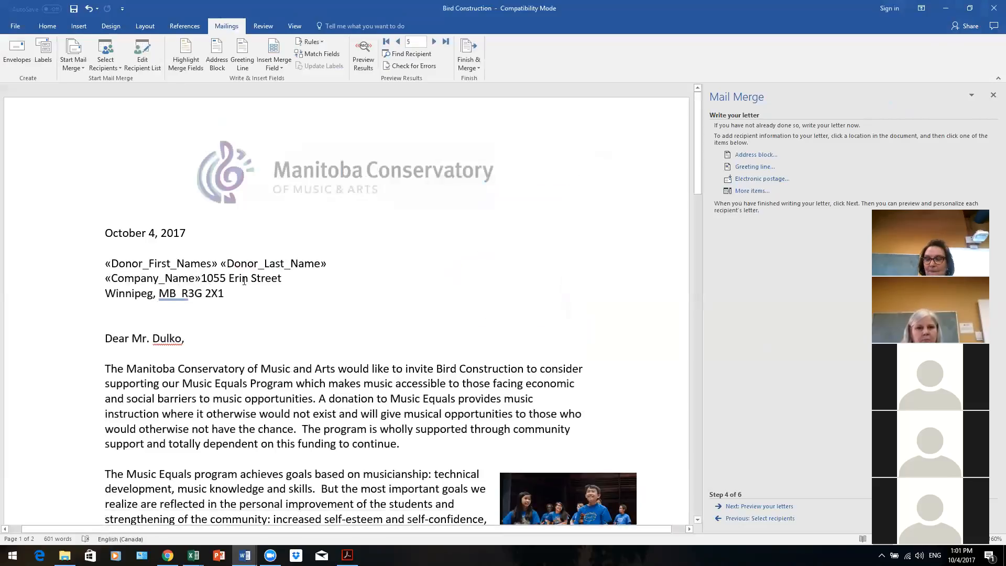
pyautogui.press('Return')
# Step: Replace the street address with the Address merge field and put the city line back on a separate line
pyautogui.tripleClick(107, 293)
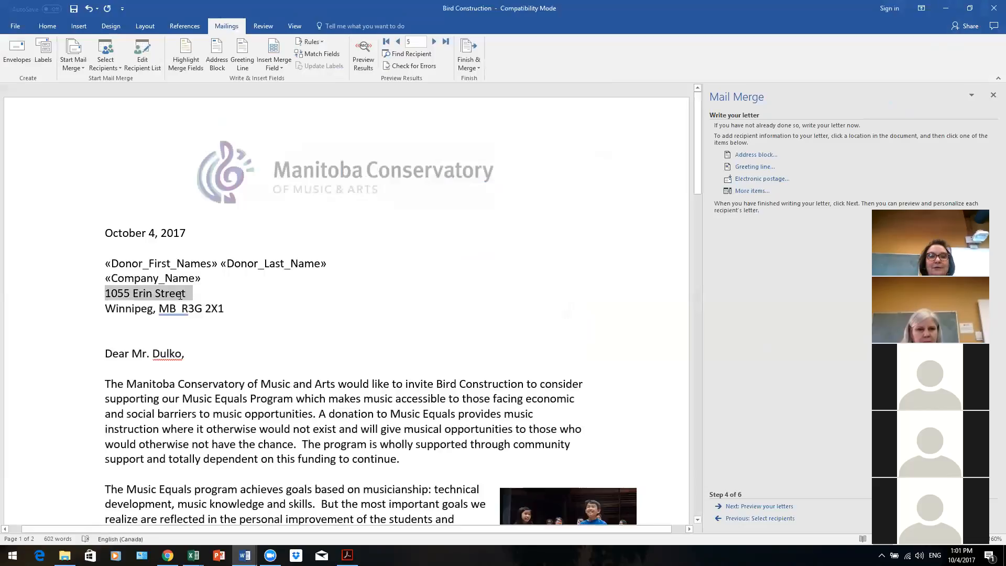
pyautogui.click(753, 192)
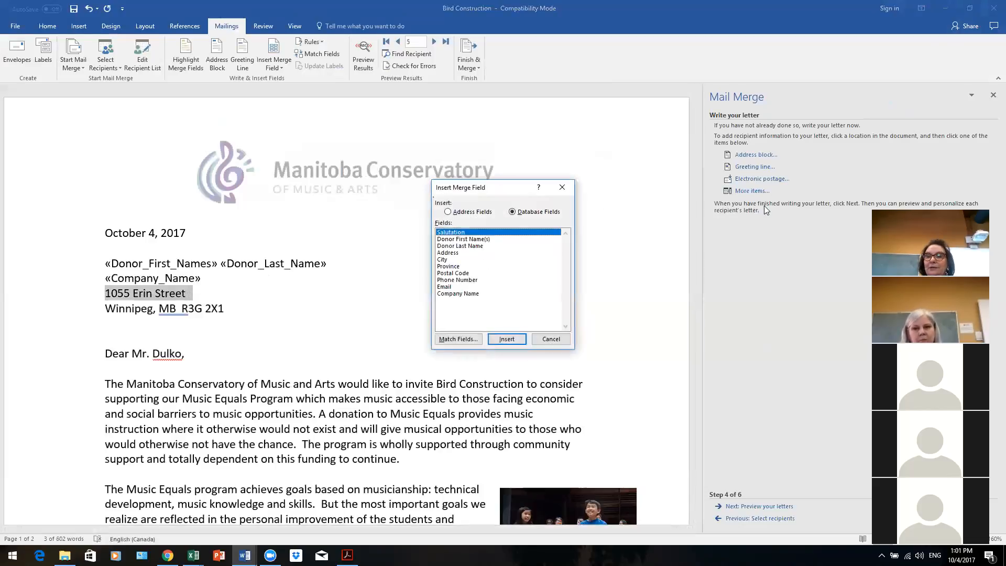
pyautogui.click(461, 253)
pyautogui.click(498, 340)
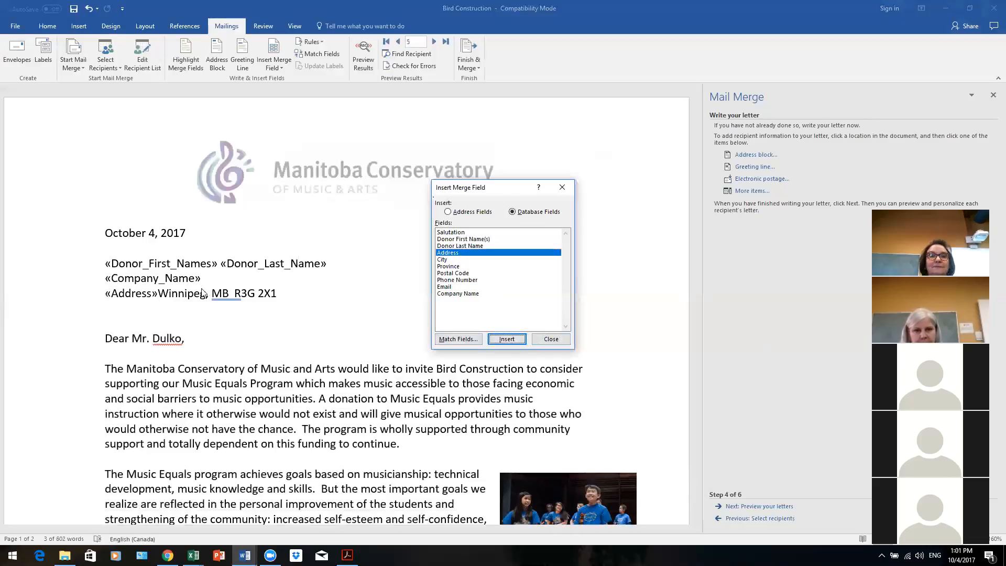
pyautogui.click(551, 339)
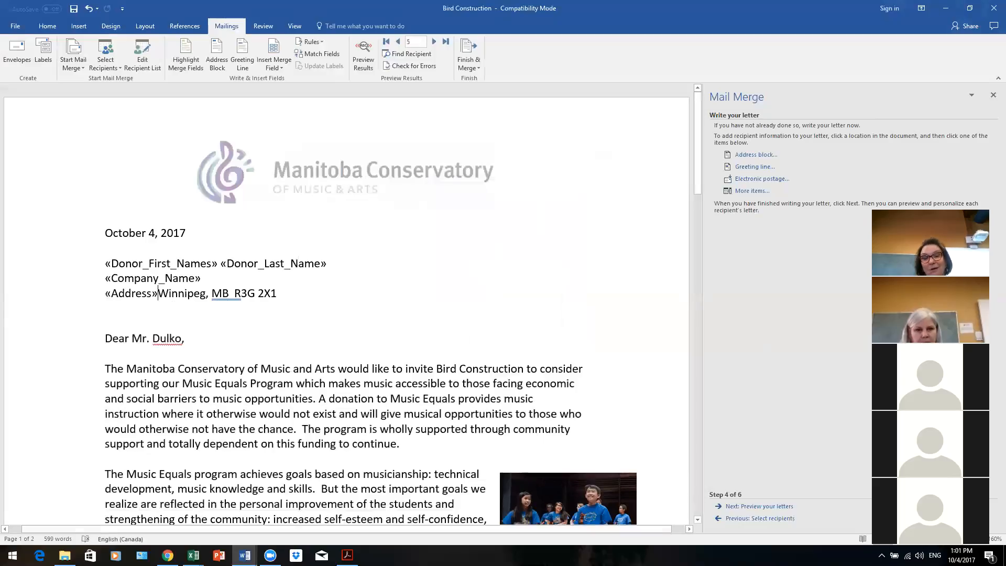
pyautogui.press('Return')
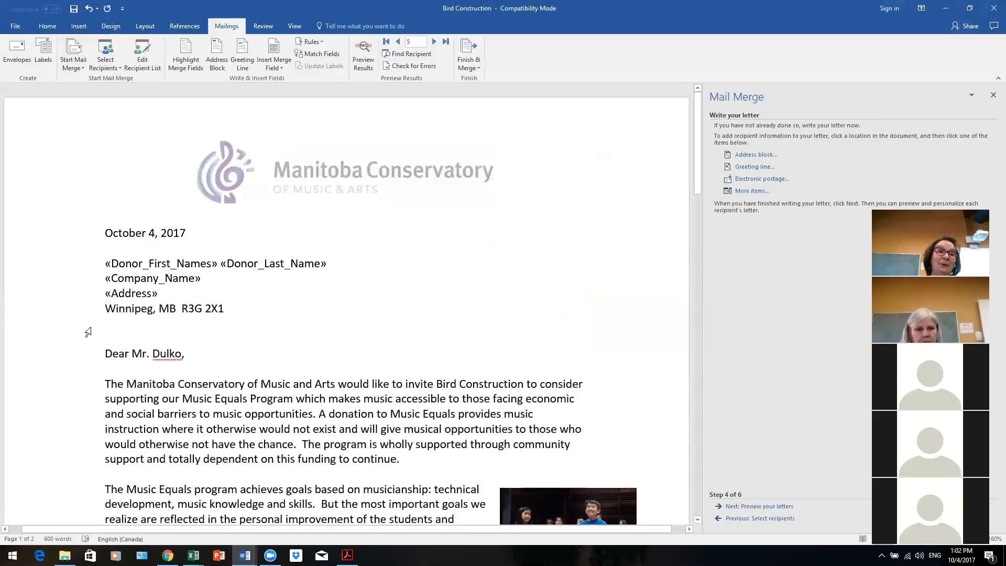
# Step: Replace the city name in the address block with the City merge field, leaving the comma after it
pyautogui.moveTo(105, 308); pyautogui.dragTo(153, 308)
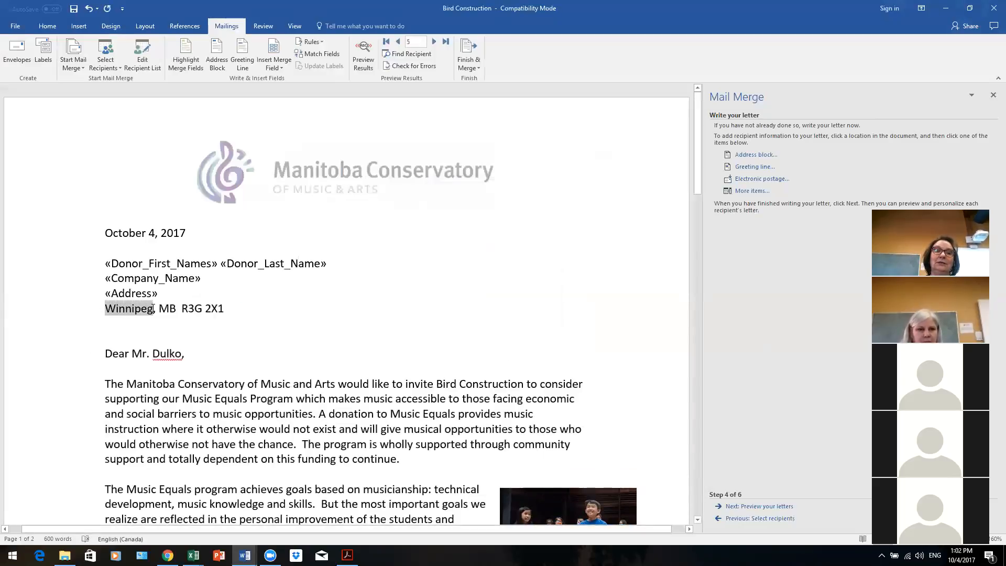
pyautogui.click(752, 192)
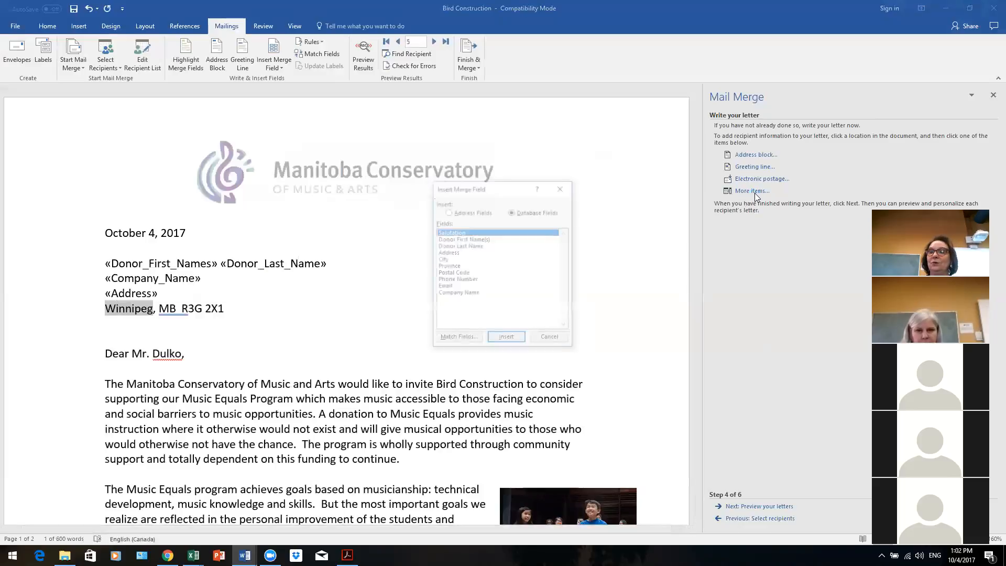
pyautogui.click(445, 260)
pyautogui.click(513, 341)
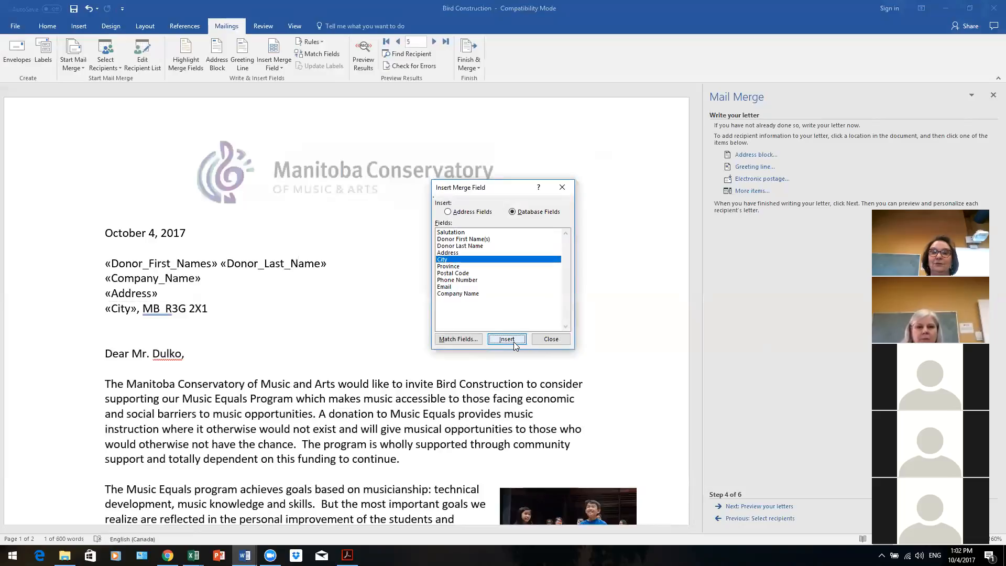
pyautogui.click(551, 339)
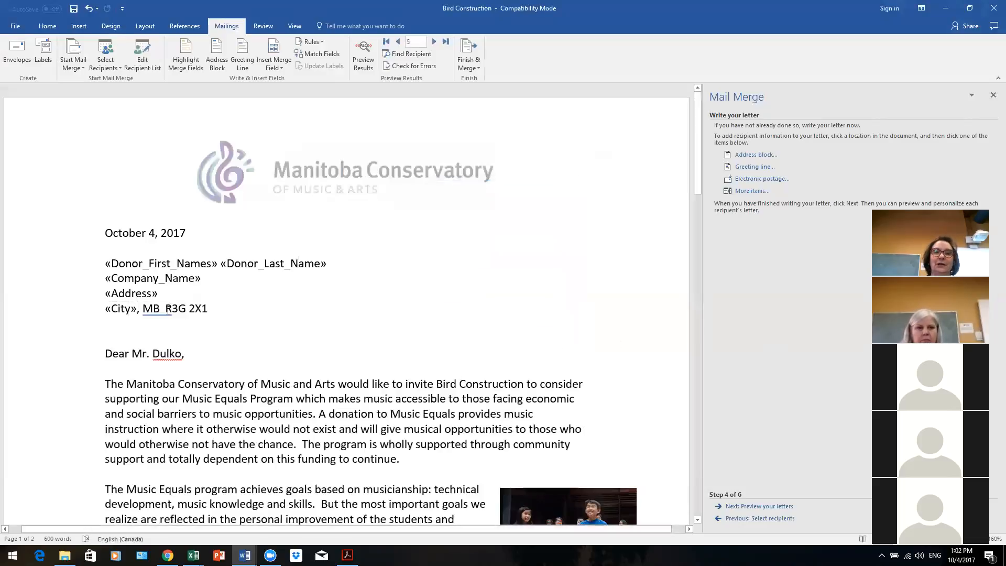
# Step: Replace the postal code after MB with the Postal Code merge field
pyautogui.moveTo(167, 309); pyautogui.dragTo(219, 309)
pyautogui.click(760, 193)
pyautogui.click(462, 275)
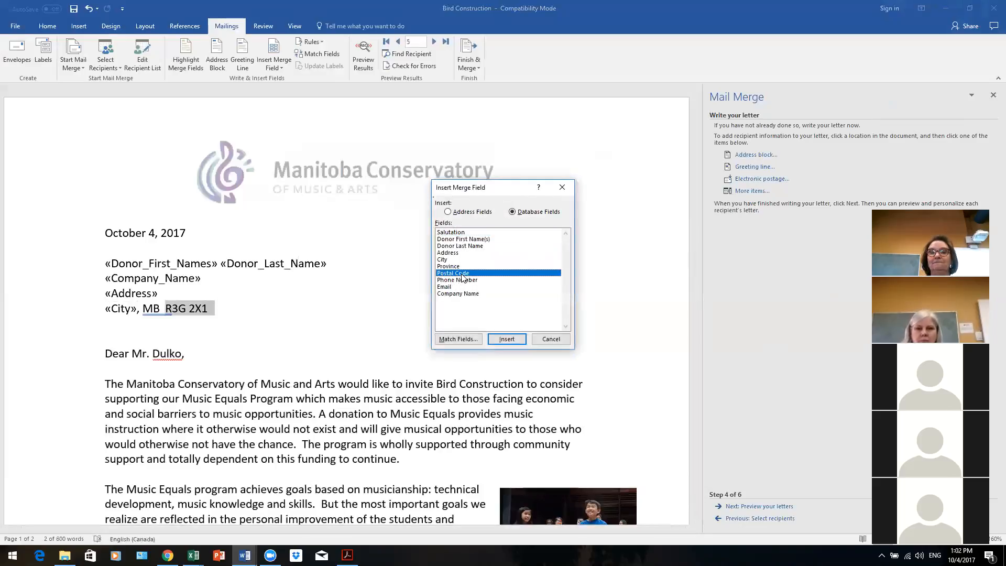
pyautogui.click(507, 339)
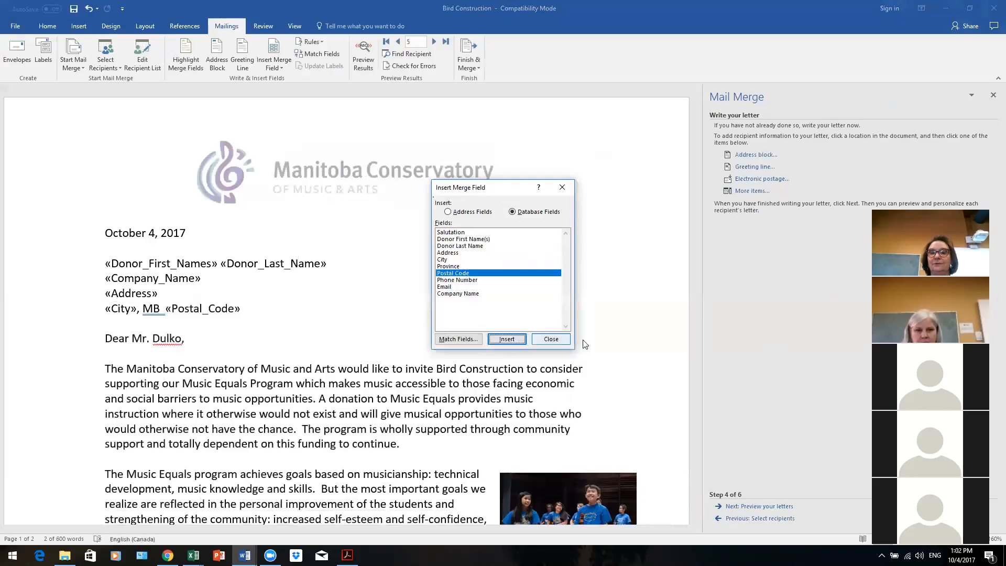
pyautogui.click(559, 340)
# Step: Replace the title and surname after "Dear" in the greeting with the Salutation and Donor Last Name merge fields
pyautogui.scroll(-3, 597, 253)
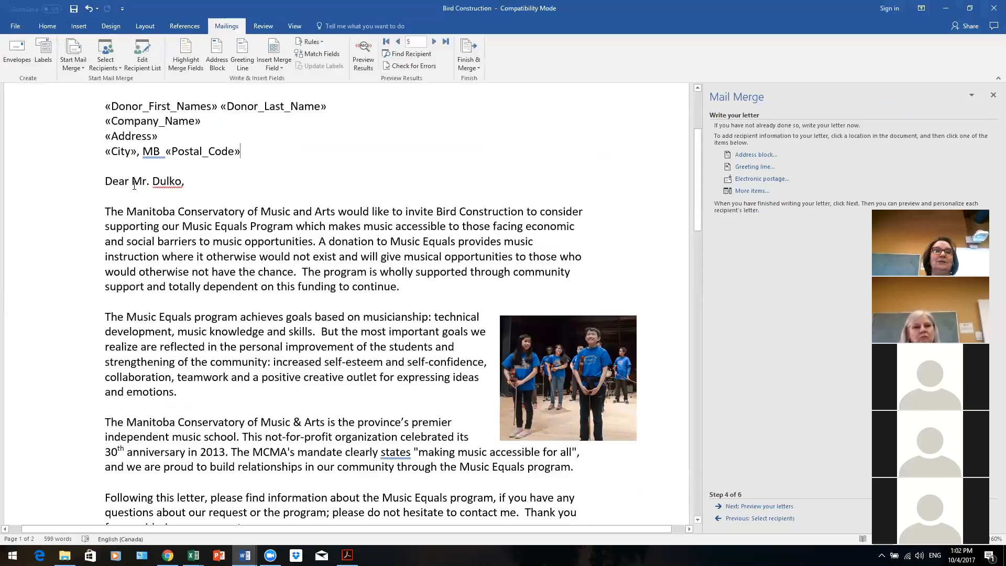
pyautogui.moveTo(132, 182); pyautogui.dragTo(182, 184)
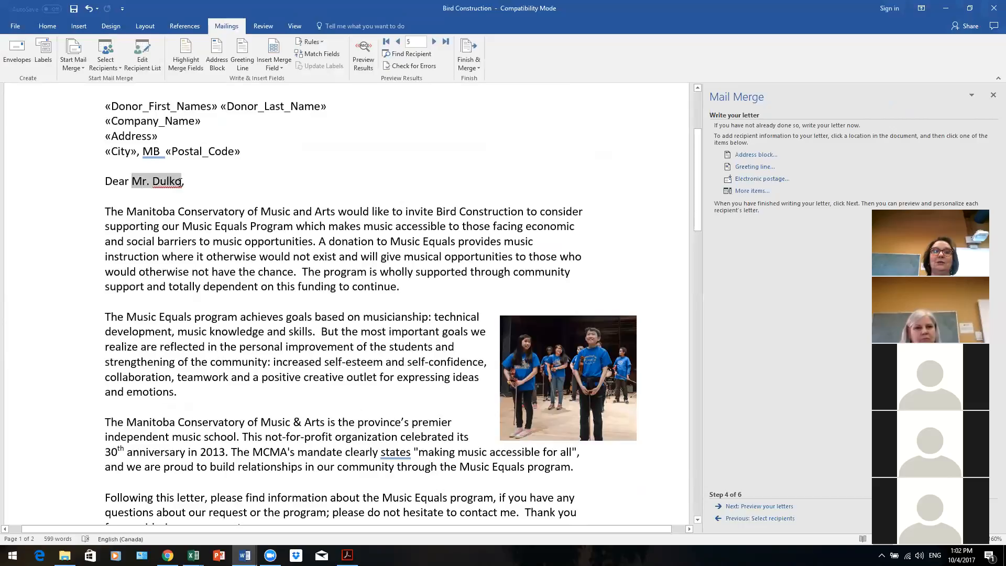
pyautogui.click(748, 192)
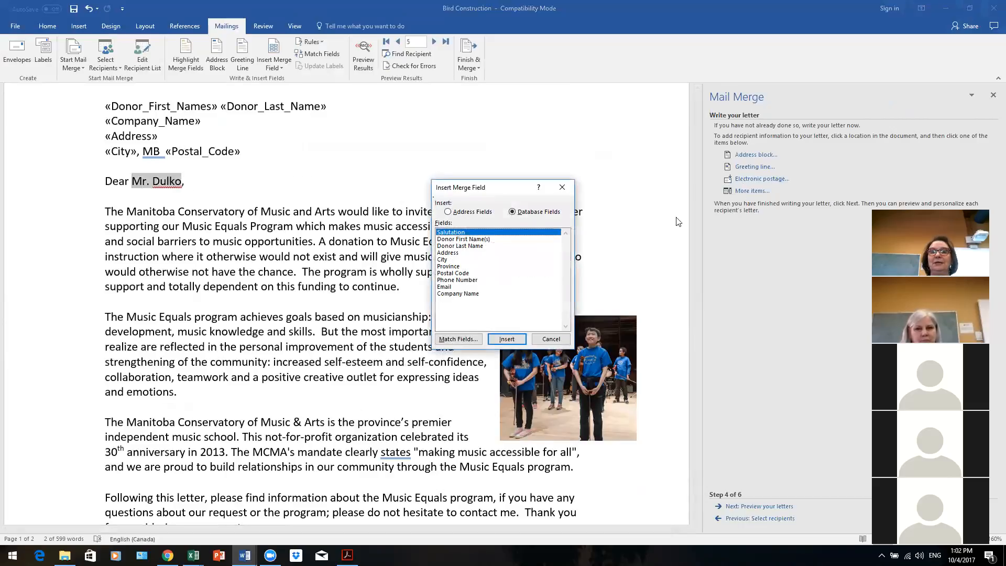
pyautogui.click(478, 248)
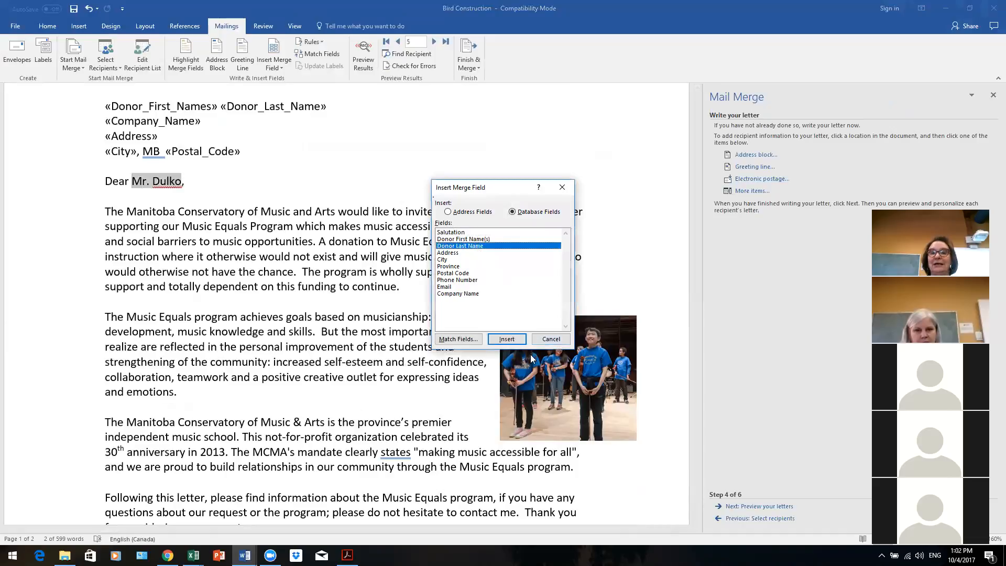
pyautogui.doubleClick(456, 233)
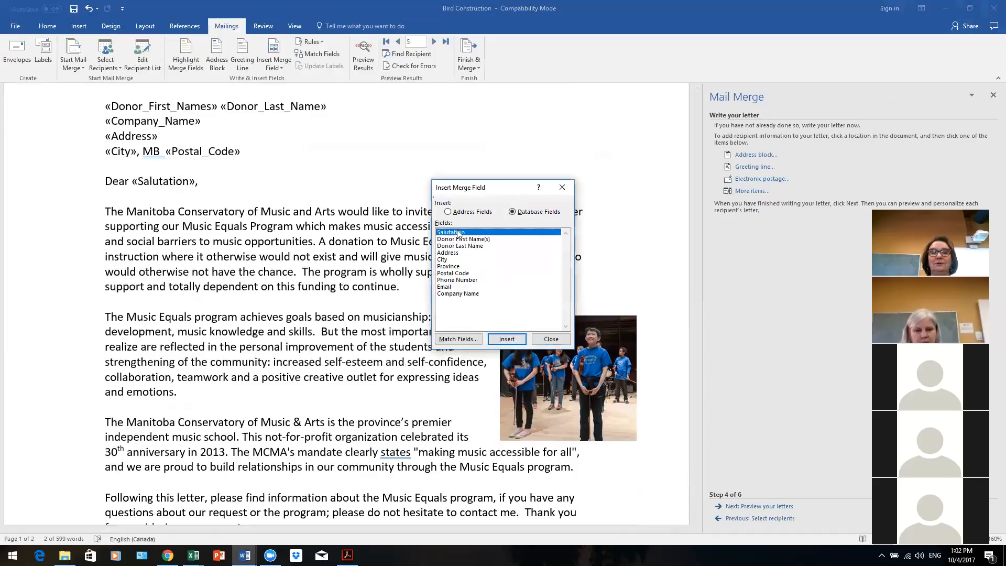
pyautogui.doubleClick(477, 247)
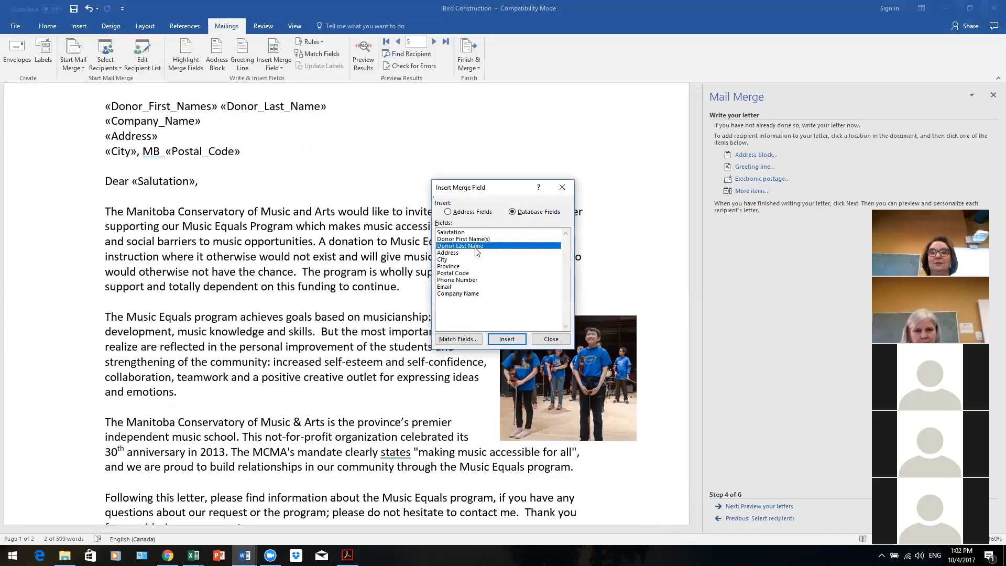
pyautogui.click(506, 340)
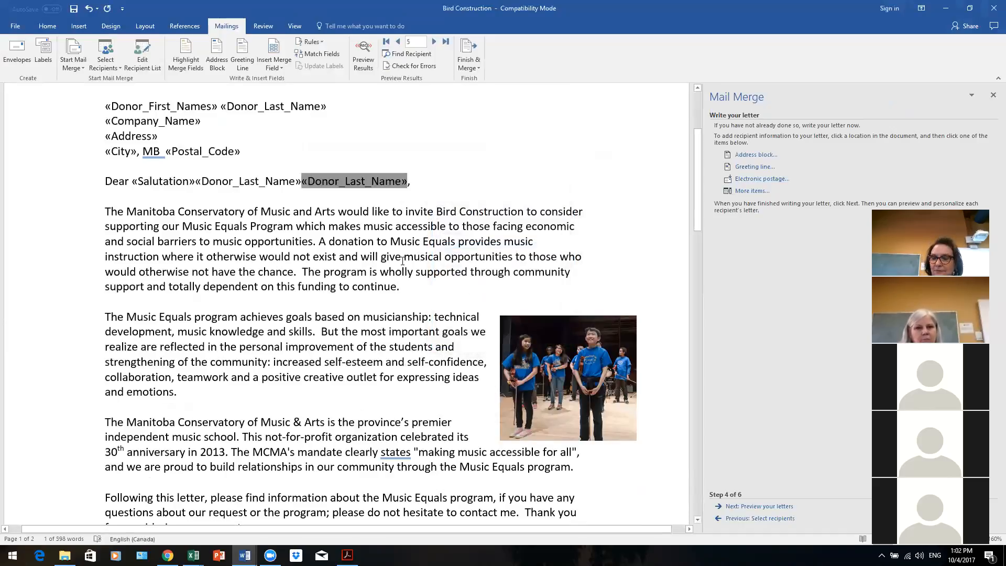
# Step: Delete the duplicate Donor Last Name field from the greeting and add a space between the Salutation and Donor Last Name fields
pyautogui.press('Delete')
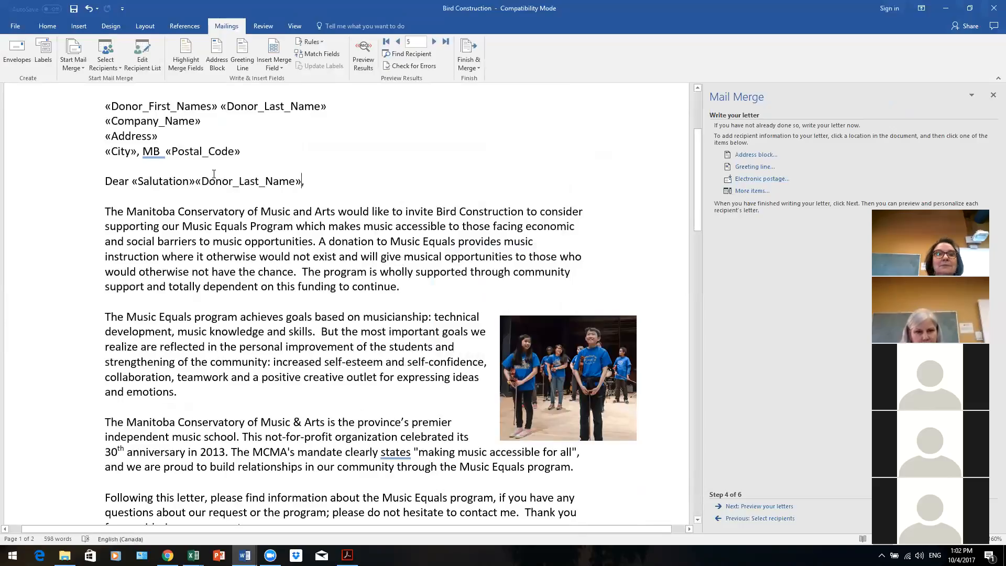
pyautogui.click(196, 181)
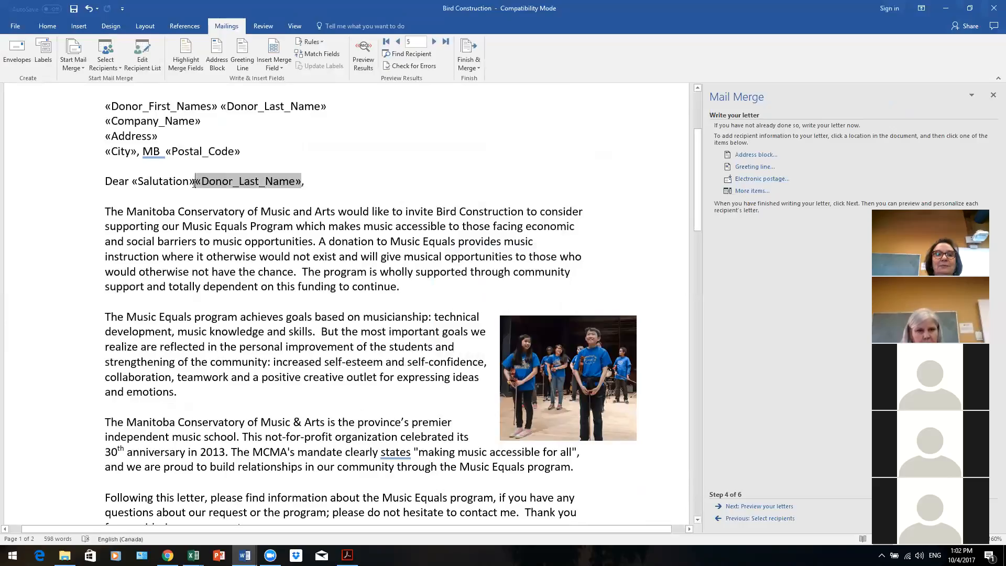
pyautogui.click(193, 183)
pyautogui.click(284, 181)
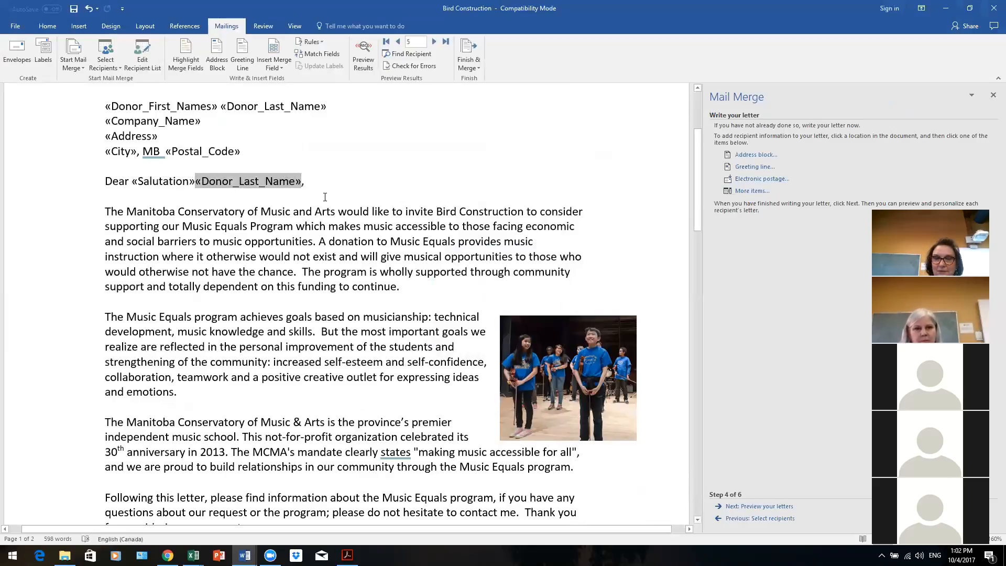
pyautogui.press('Delete')
pyautogui.click(195, 182)
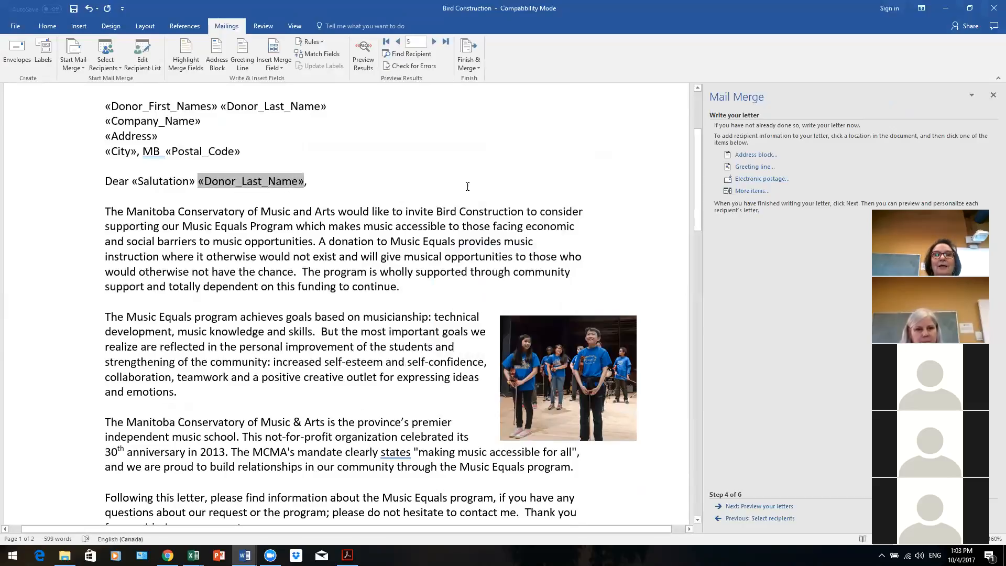
pyautogui.click(512, 162)
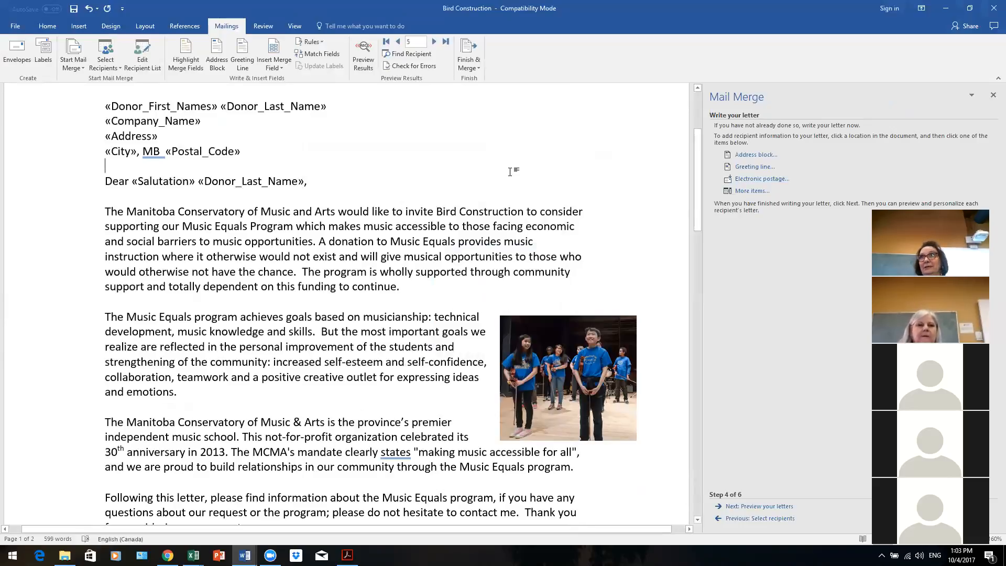
# Step: Replace "Bird Construction" in the letter's first body paragraph with the Company Name merge field
pyautogui.click(437, 212)
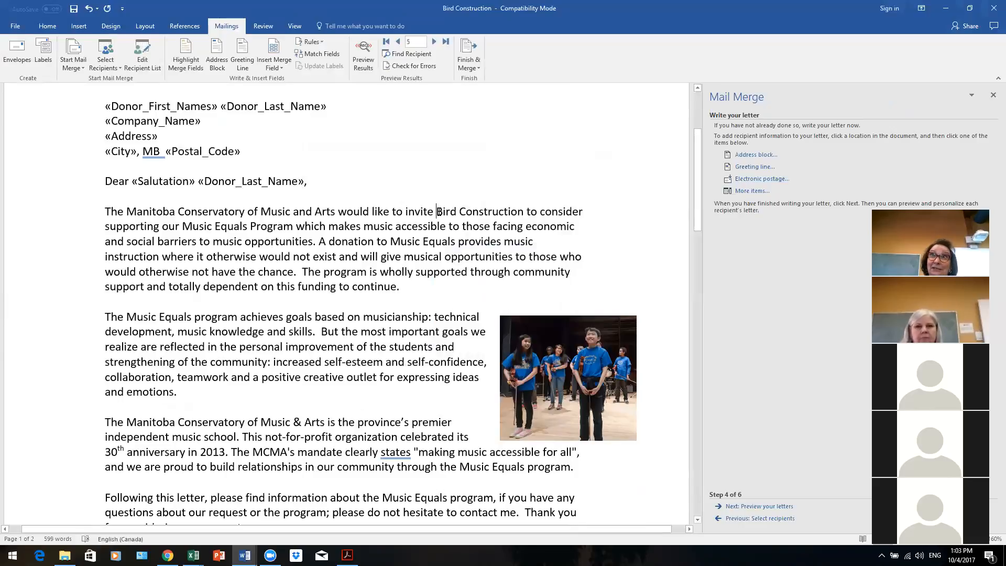
pyautogui.moveTo(438, 212); pyautogui.dragTo(496, 208)
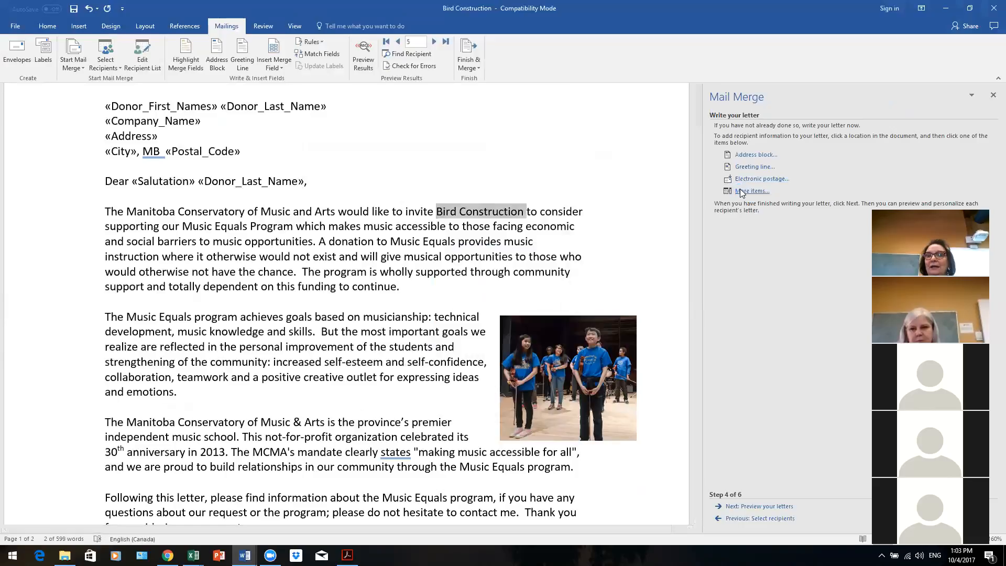
pyautogui.click(741, 192)
pyautogui.click(468, 296)
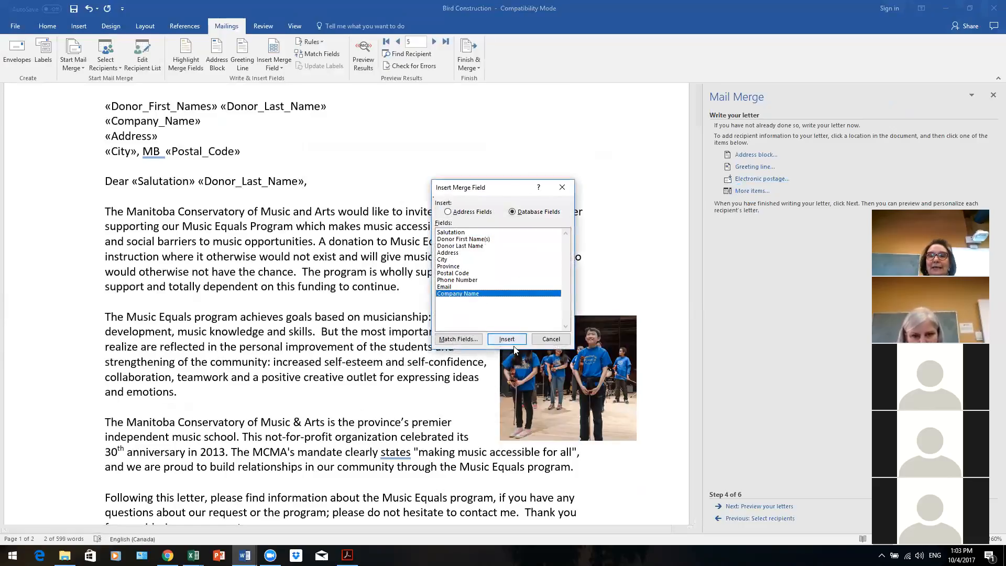
pyautogui.click(506, 340)
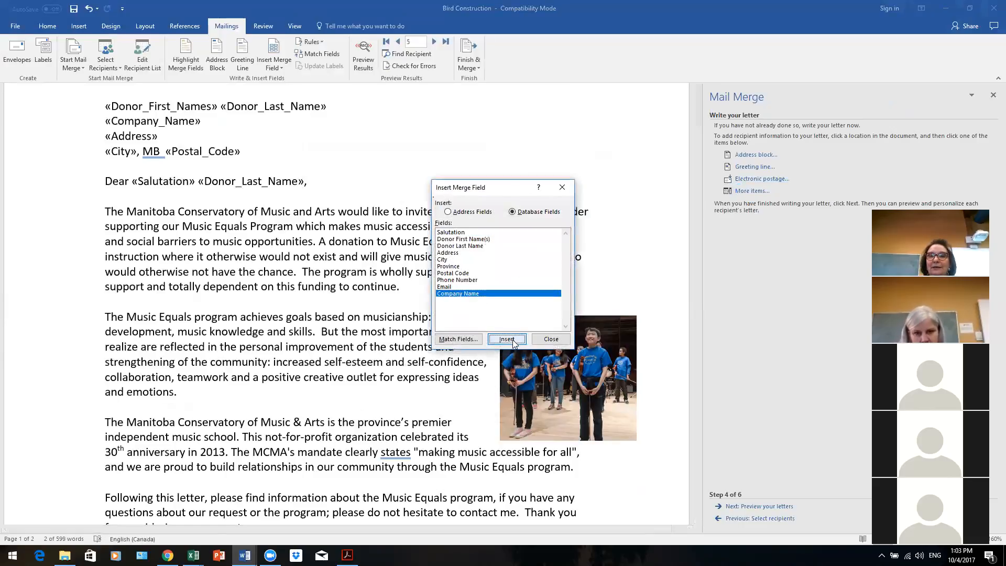
pyautogui.click(552, 340)
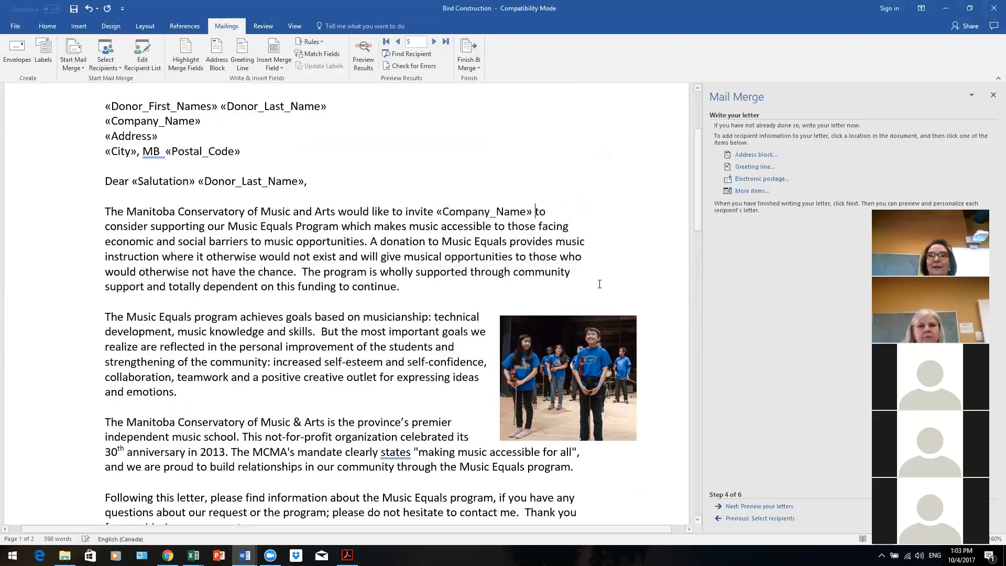
# Step: Advance the mail merge to the letter preview and go back through the recipients to the first one
pyautogui.scroll(-1, 644, 248)
pyautogui.scroll(-1, 644, 247)
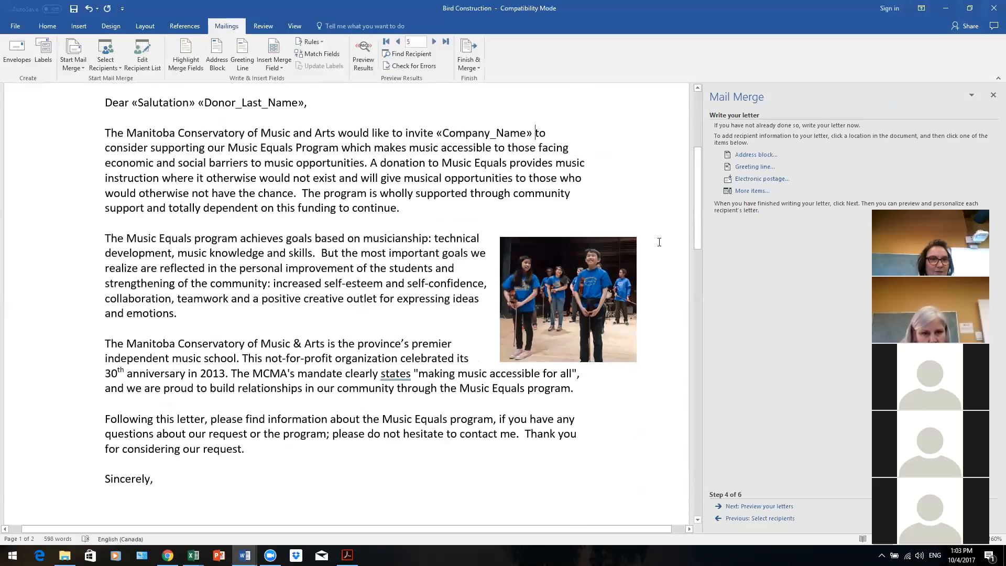
pyautogui.scroll(-2, 659, 243)
pyautogui.scroll(-2, 670, 249)
pyautogui.scroll(5, 676, 249)
pyautogui.scroll(3, 681, 248)
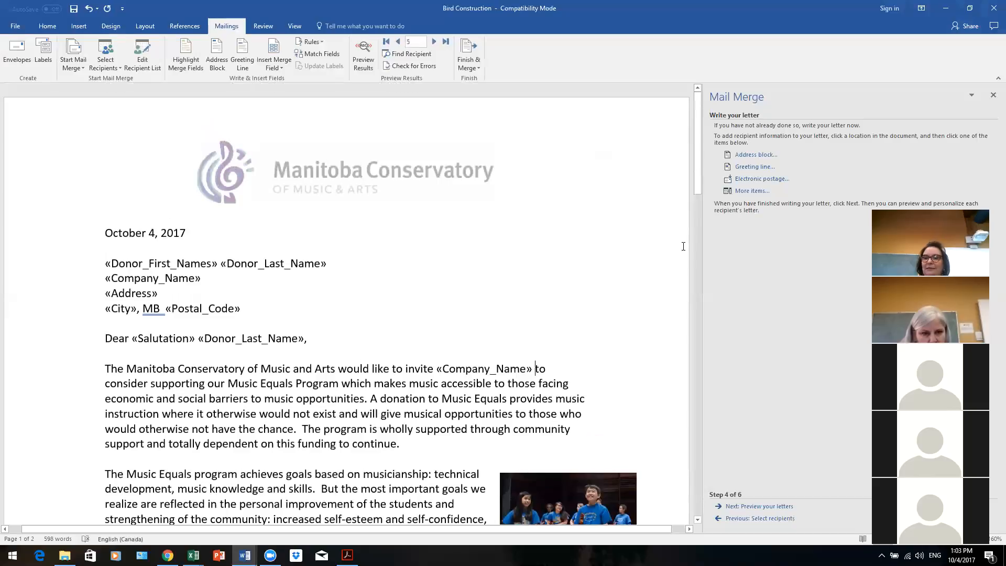
pyautogui.click(769, 507)
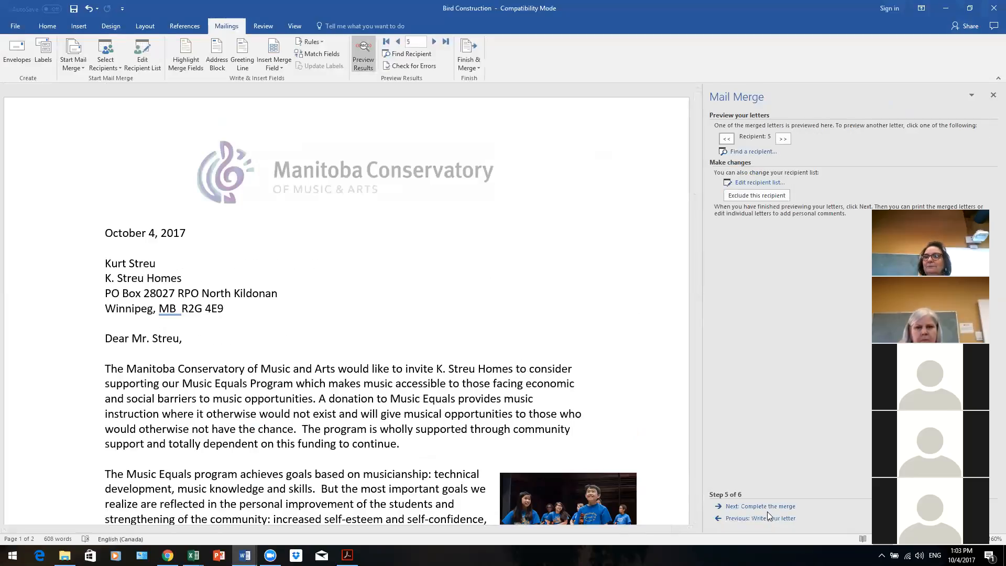
pyautogui.click(728, 140)
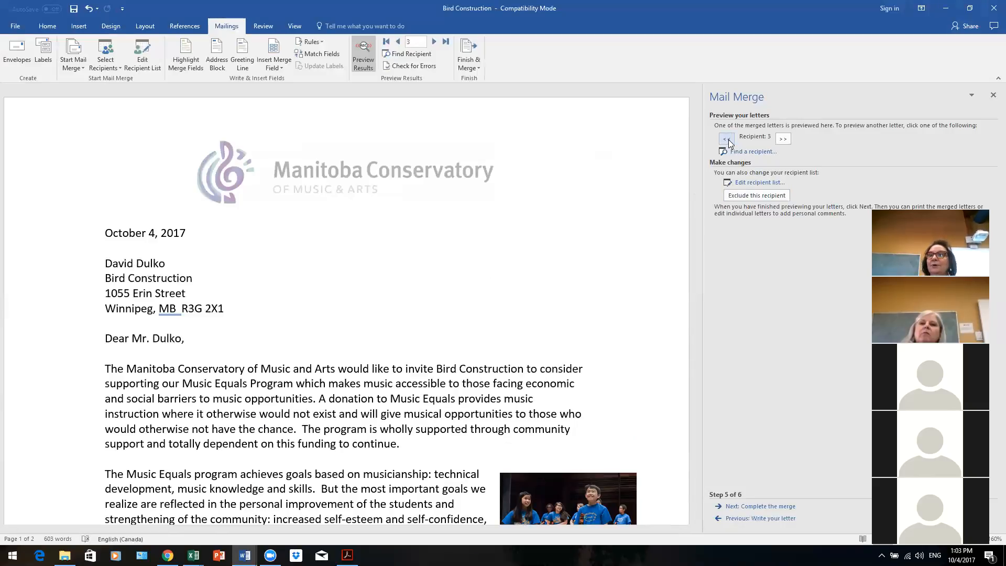
pyautogui.click(728, 140)
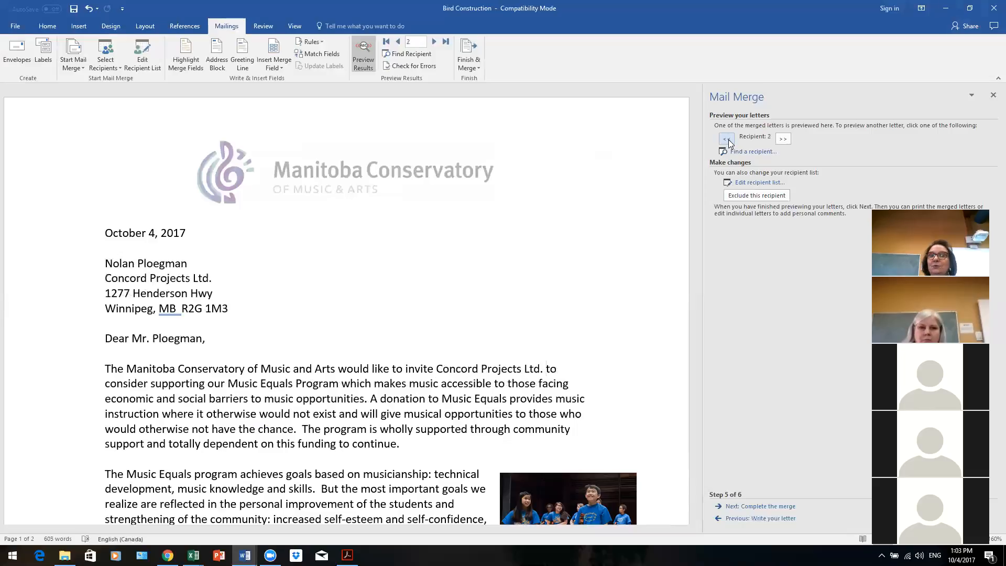
pyautogui.click(728, 139)
# Step: Browse the merged letter previews forward from the first recipient to recipient 23
pyautogui.click(785, 140)
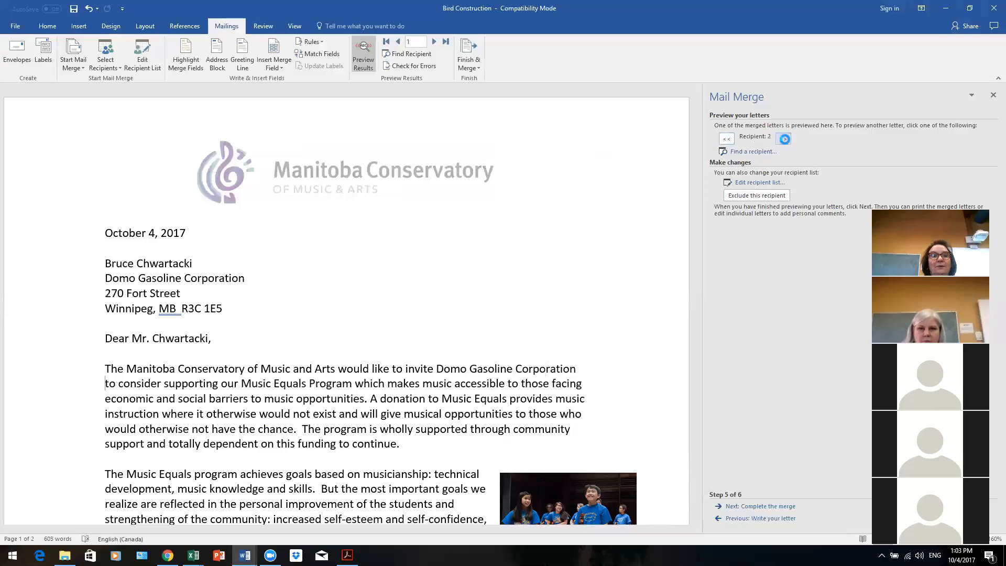
pyautogui.click(785, 139)
pyautogui.click(785, 139)
pyautogui.click(785, 139)
pyautogui.click(785, 140)
pyautogui.click(785, 138)
pyautogui.click(786, 139)
pyautogui.click(786, 138)
pyautogui.click(787, 138)
pyautogui.click(787, 139)
pyautogui.click(786, 138)
pyautogui.click(786, 138)
pyautogui.click(786, 139)
pyautogui.click(786, 138)
pyautogui.click(786, 139)
pyautogui.click(789, 137)
pyautogui.click(789, 138)
pyautogui.click(789, 137)
pyautogui.click(789, 137)
pyautogui.click(791, 137)
pyautogui.click(790, 138)
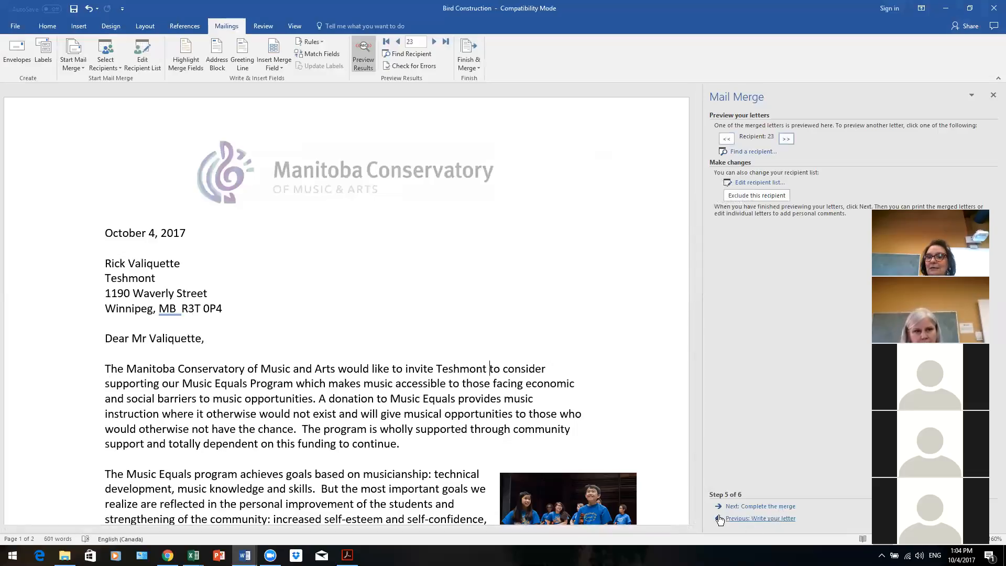
# Step: Complete the merge by generating individual editable letters for all records in a new document
pyautogui.click(786, 508)
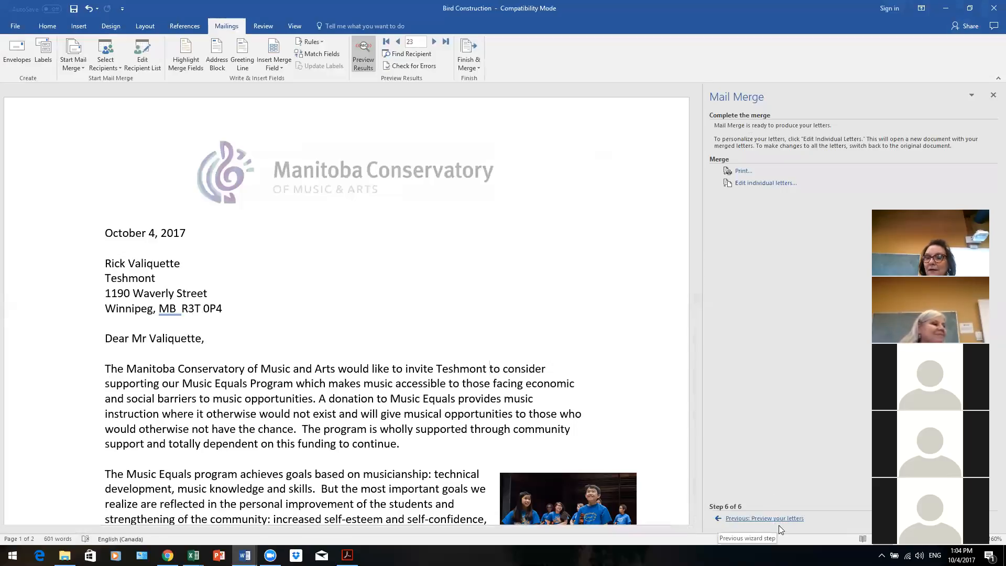
pyautogui.click(763, 183)
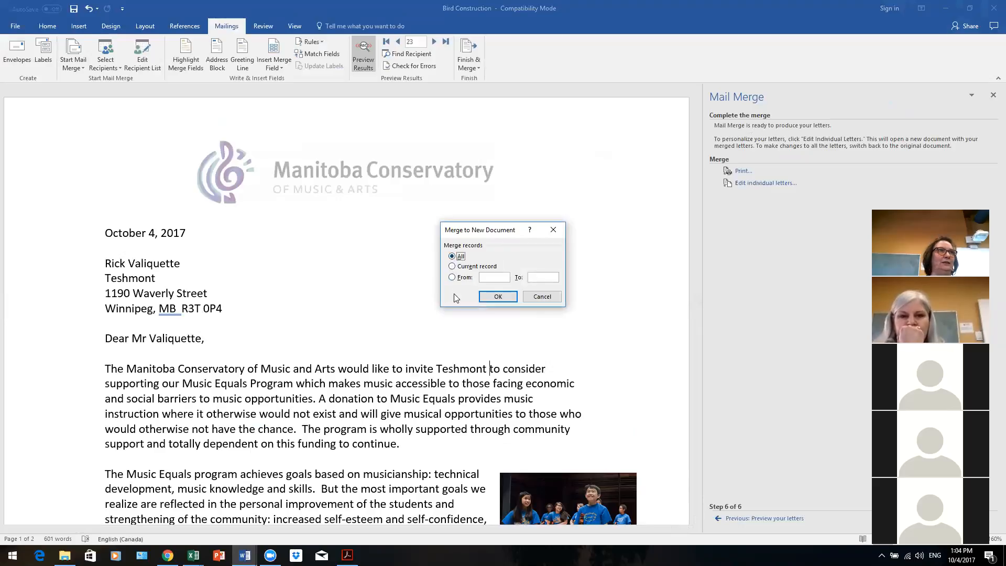
pyautogui.click(499, 297)
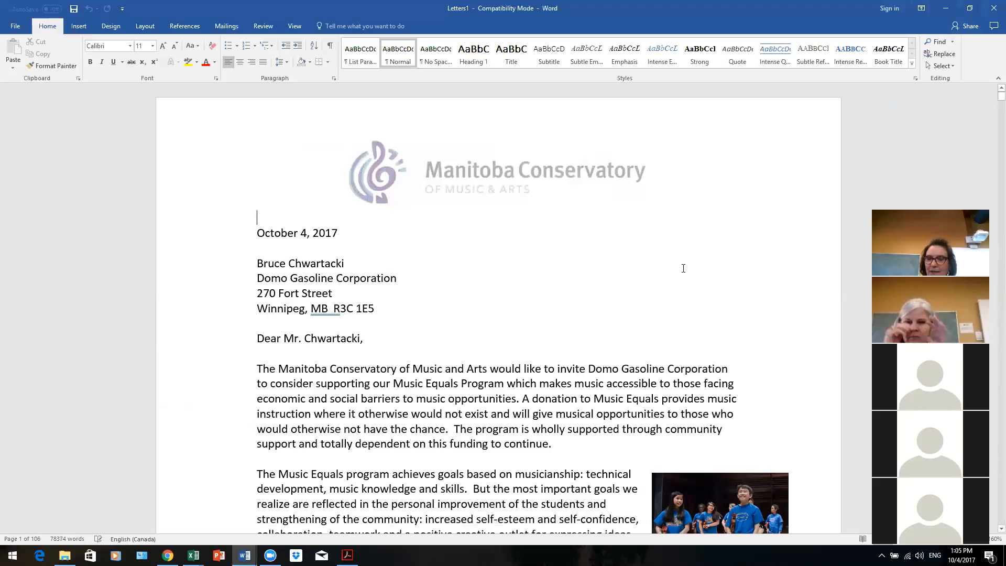
# Step: Look through the first few merged letters in the new document and return to its beginning
pyautogui.scroll(-20, 684, 297)
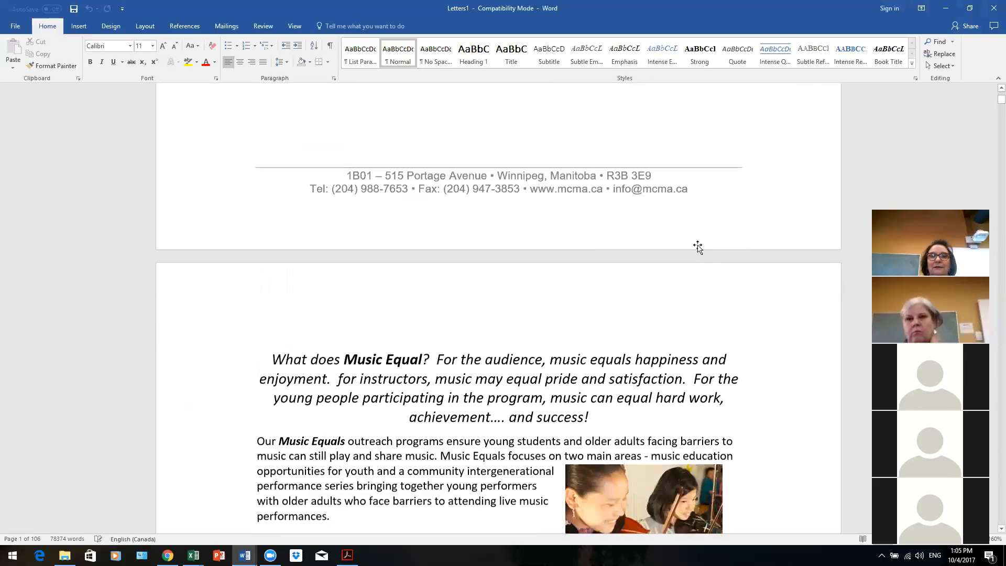
pyautogui.scroll(-20, 699, 243)
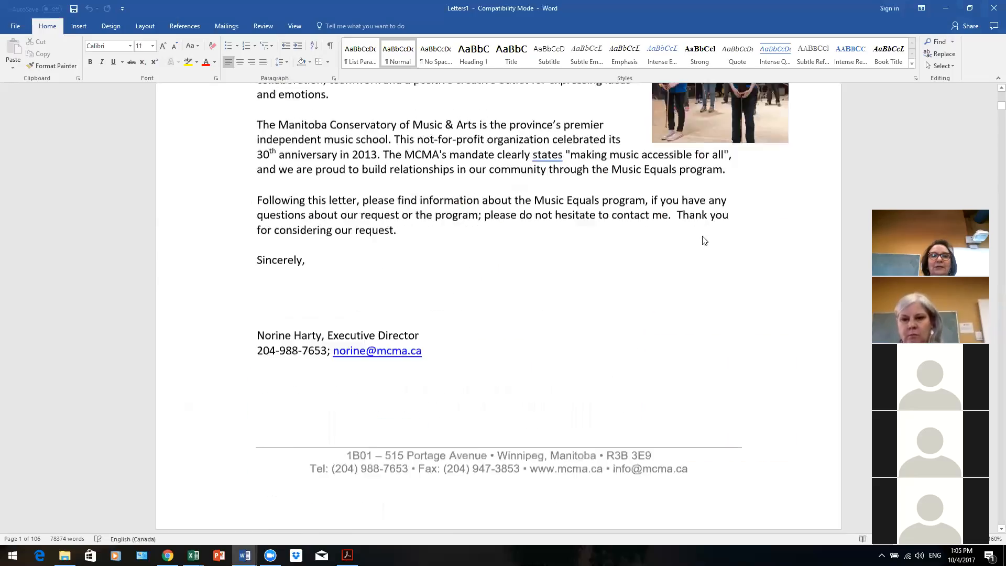
pyautogui.scroll(-20, 703, 234)
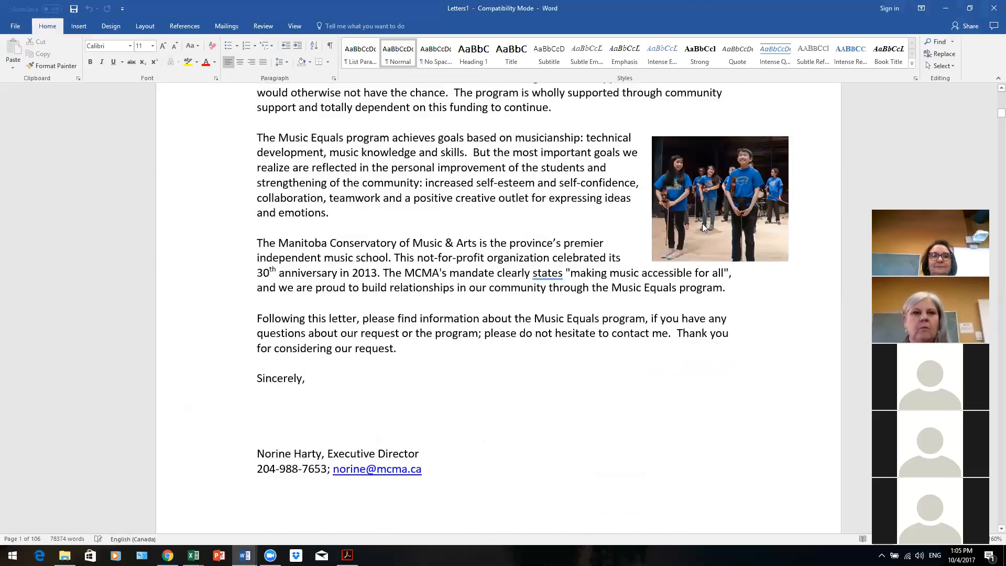
pyautogui.scroll(-20, 704, 225)
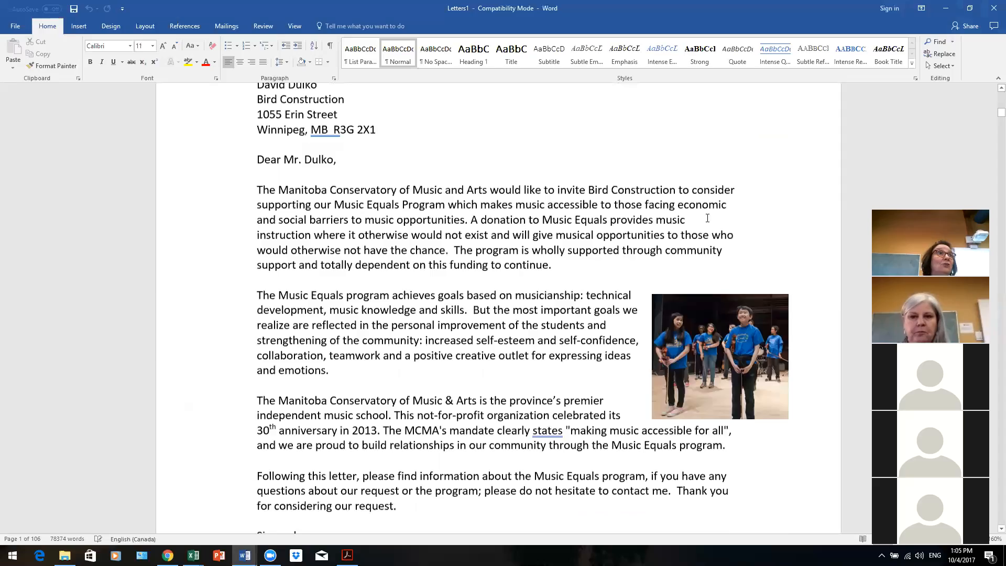
pyautogui.scroll(-12, 710, 218)
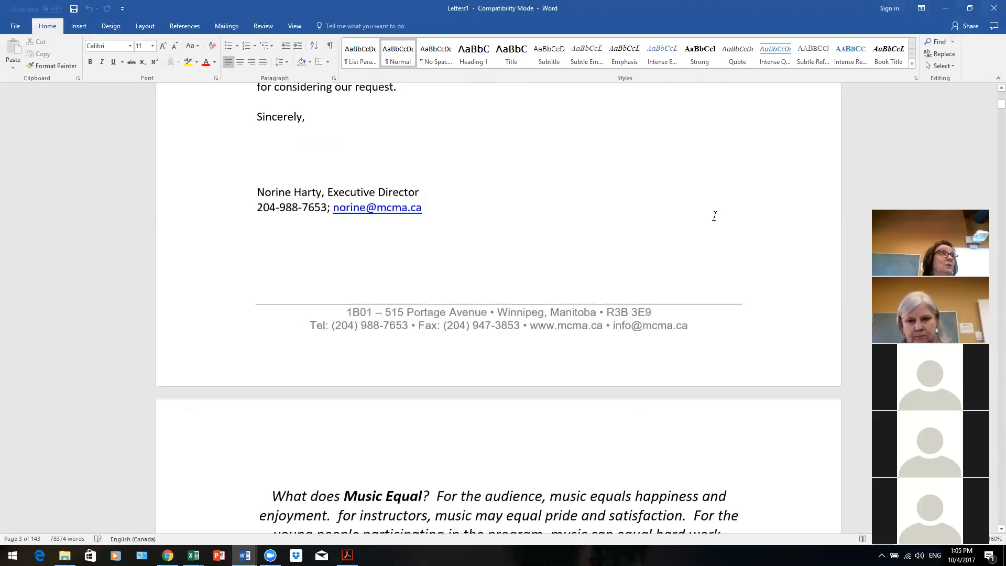
pyautogui.scroll(15, 714, 216)
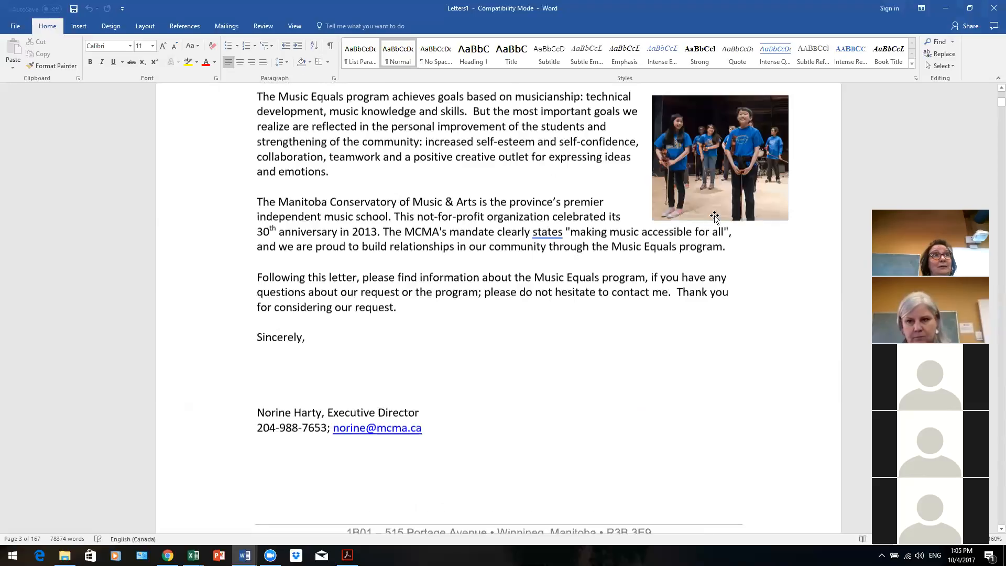
pyautogui.scroll(15, 710, 218)
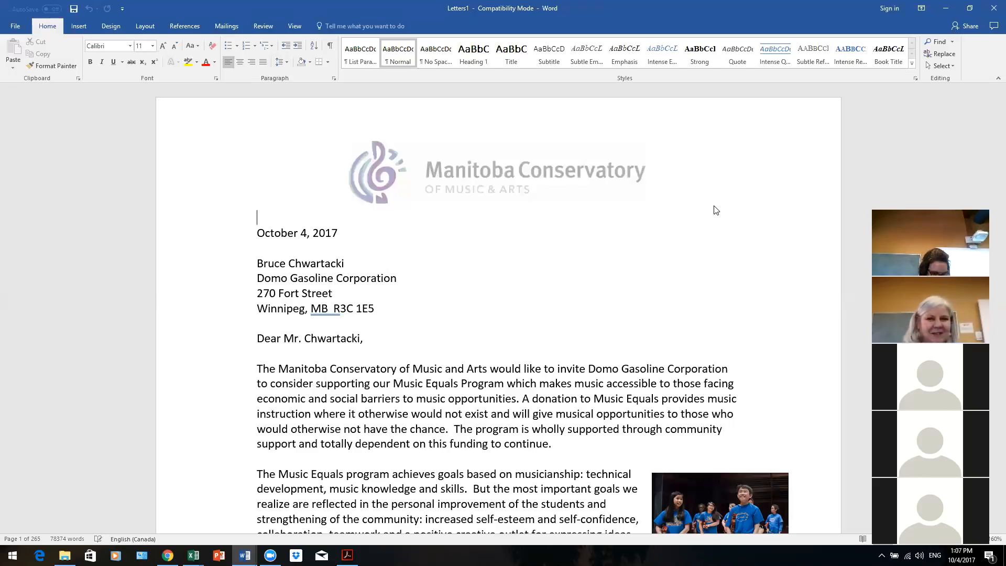
pyautogui.click(569, 5)
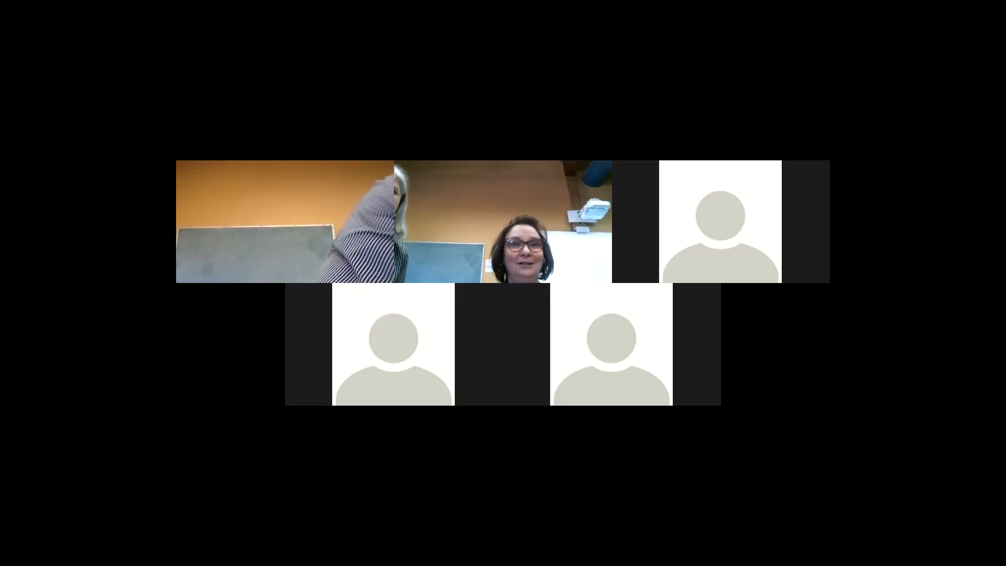